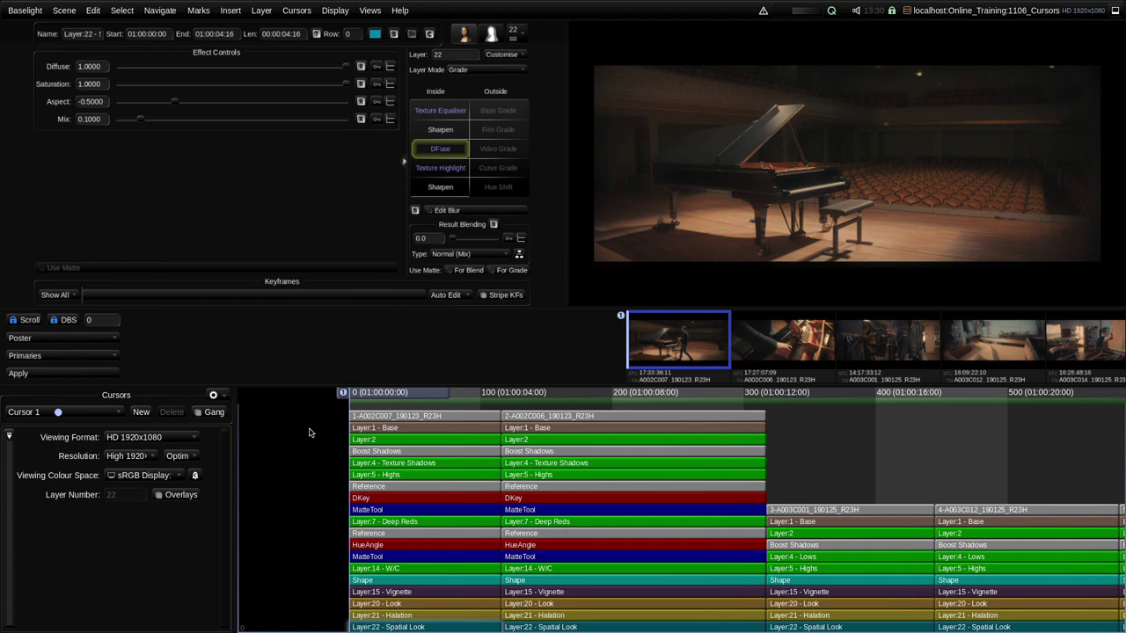
Place the timeline cursor at frame 32 and turn off the Frames time unit in the scene settings
left_click(383, 397)
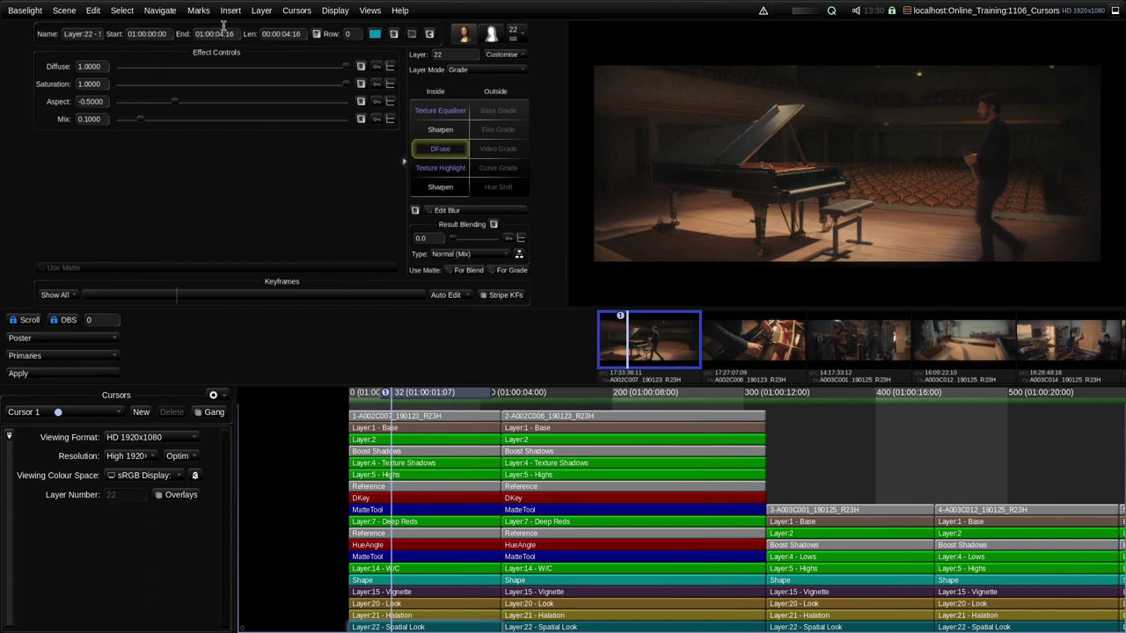
left_click(371, 11)
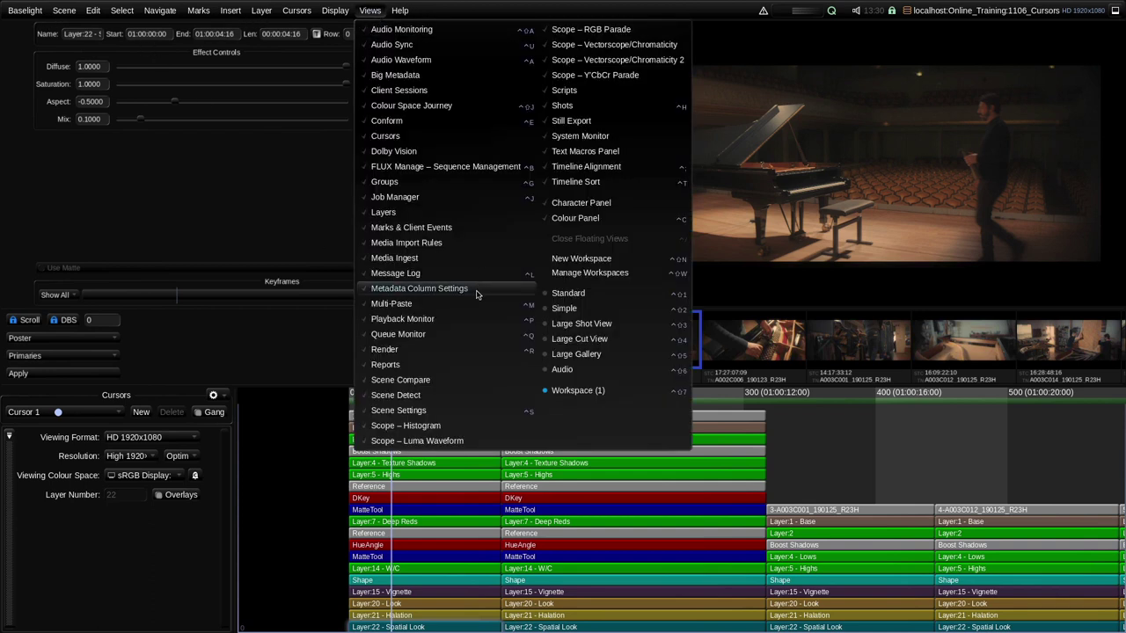
left_click(454, 410)
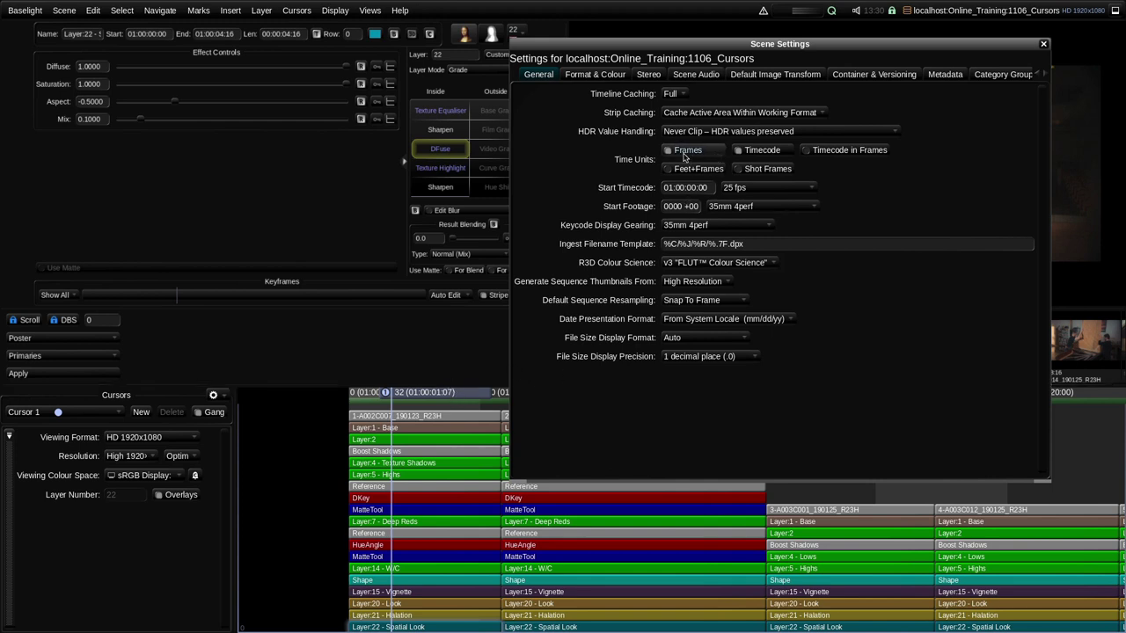
left_click(714, 152)
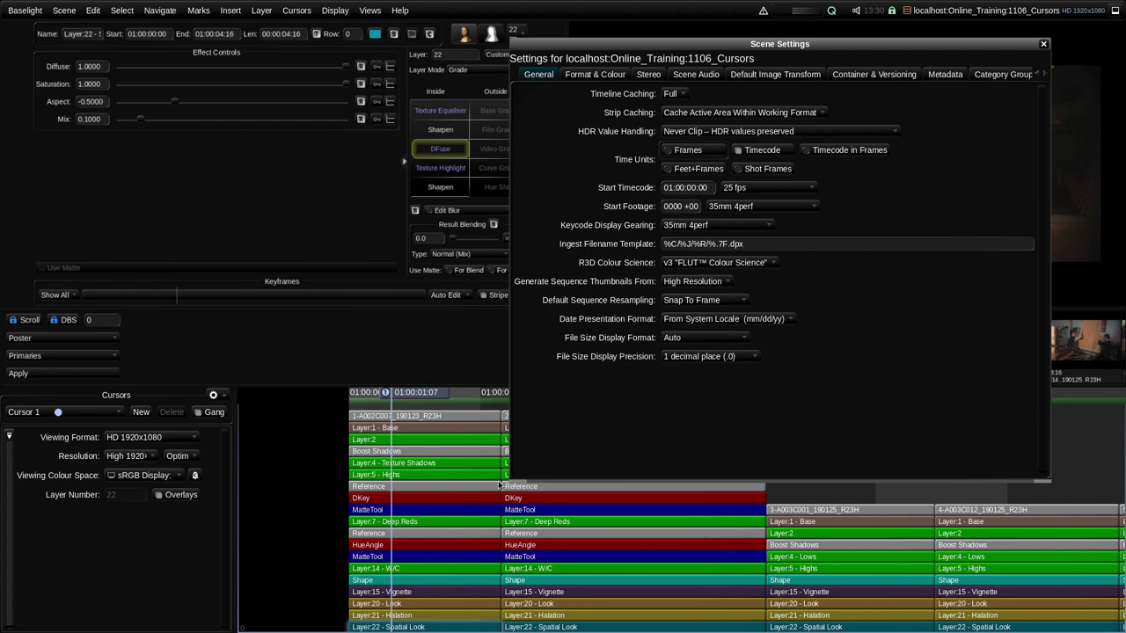
Try Timecode in Frames as the only time unit, restore the Frames and Timecode units, and close the scene settings
left_click_drag(611, 49, 598, 92)
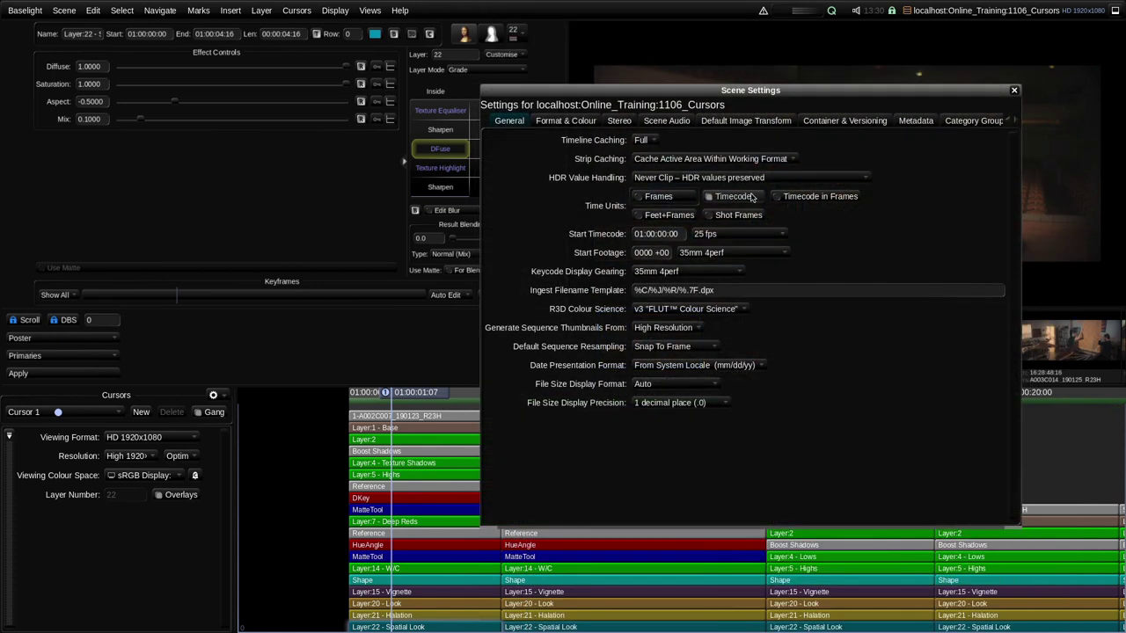
left_click(809, 198)
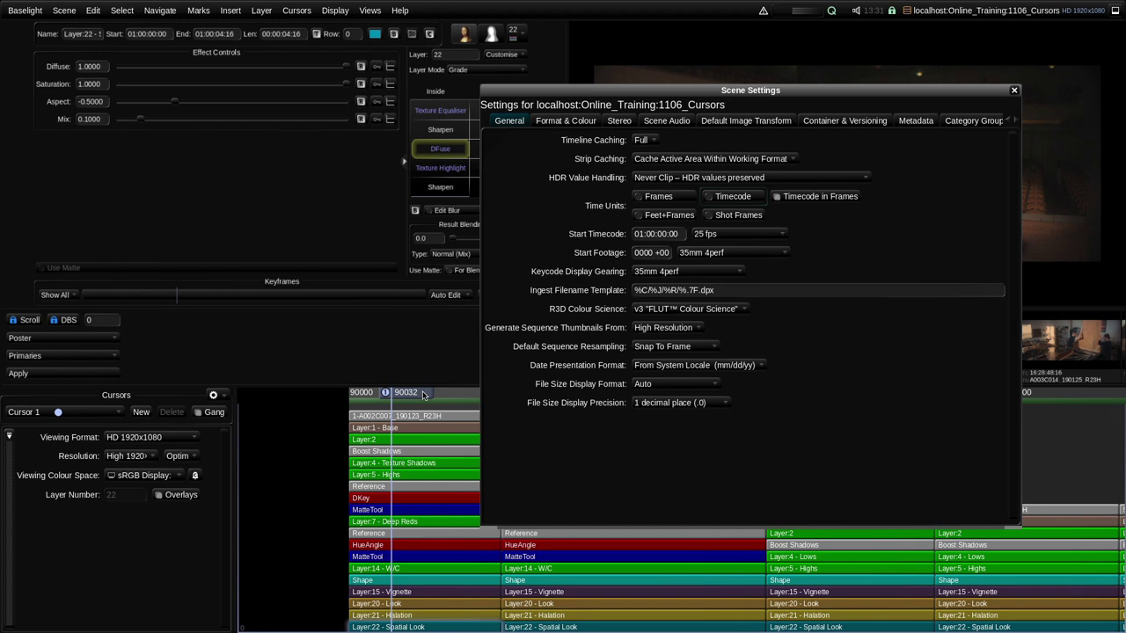
left_click(670, 200)
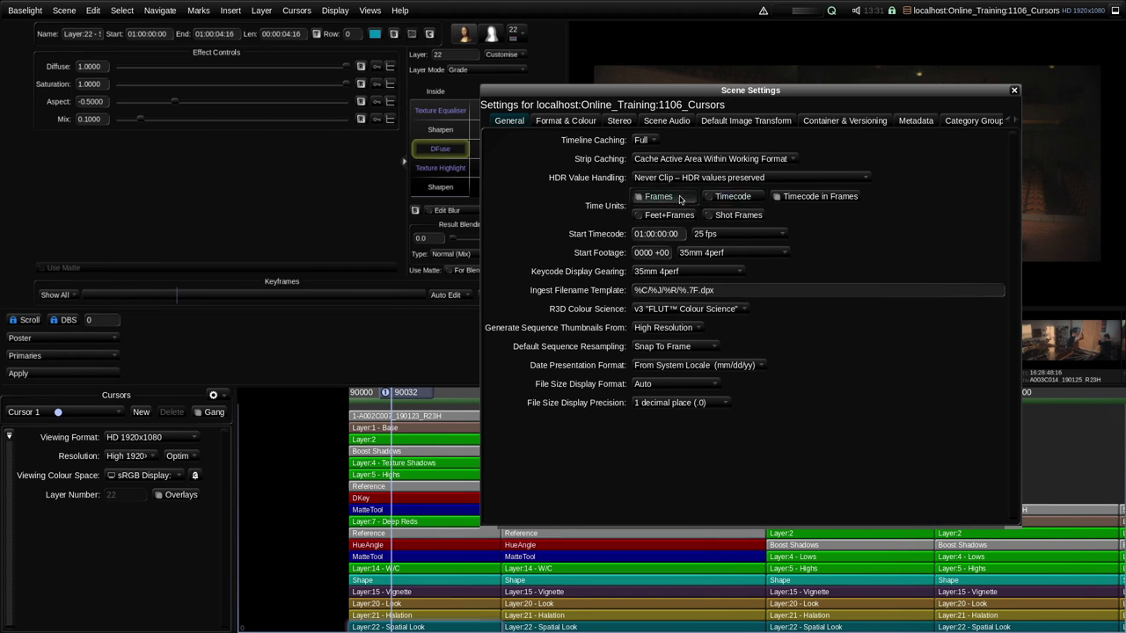
left_click(744, 199)
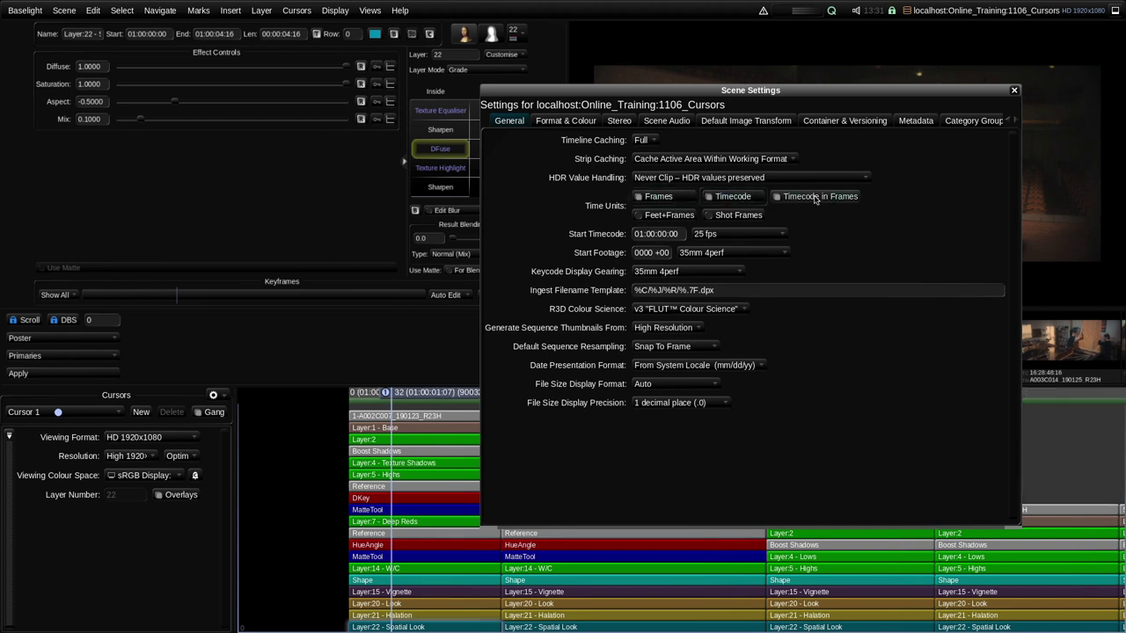
left_click(1014, 91)
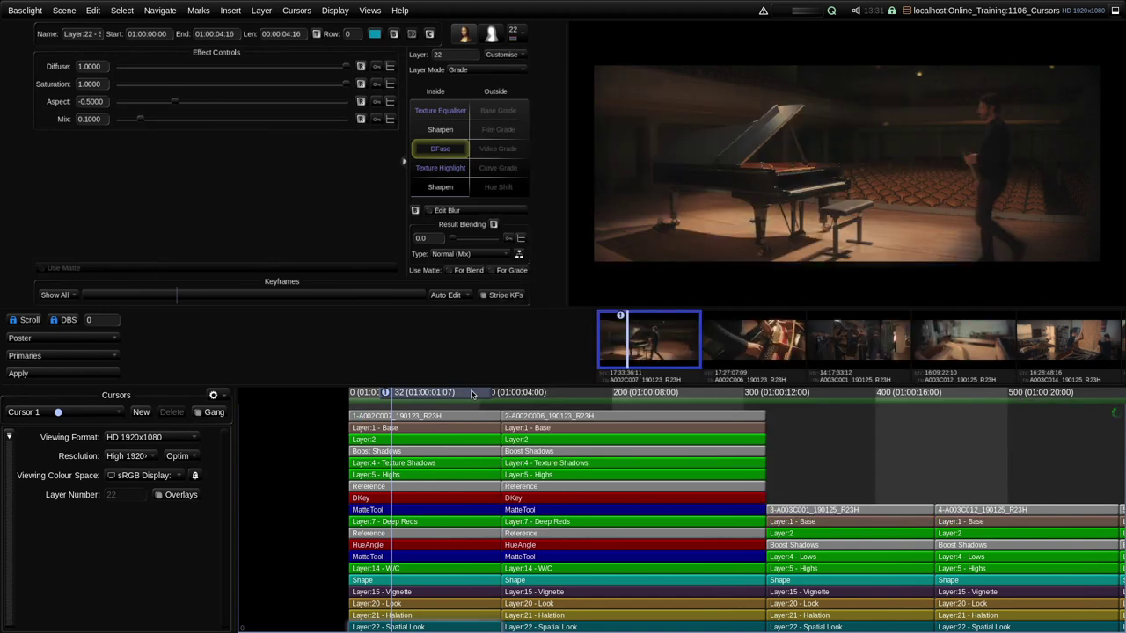
Scrub the cursor through the first shot in the timeline and the thumbnail strip, ending at about frame 46
left_click_drag(470, 393, 422, 428)
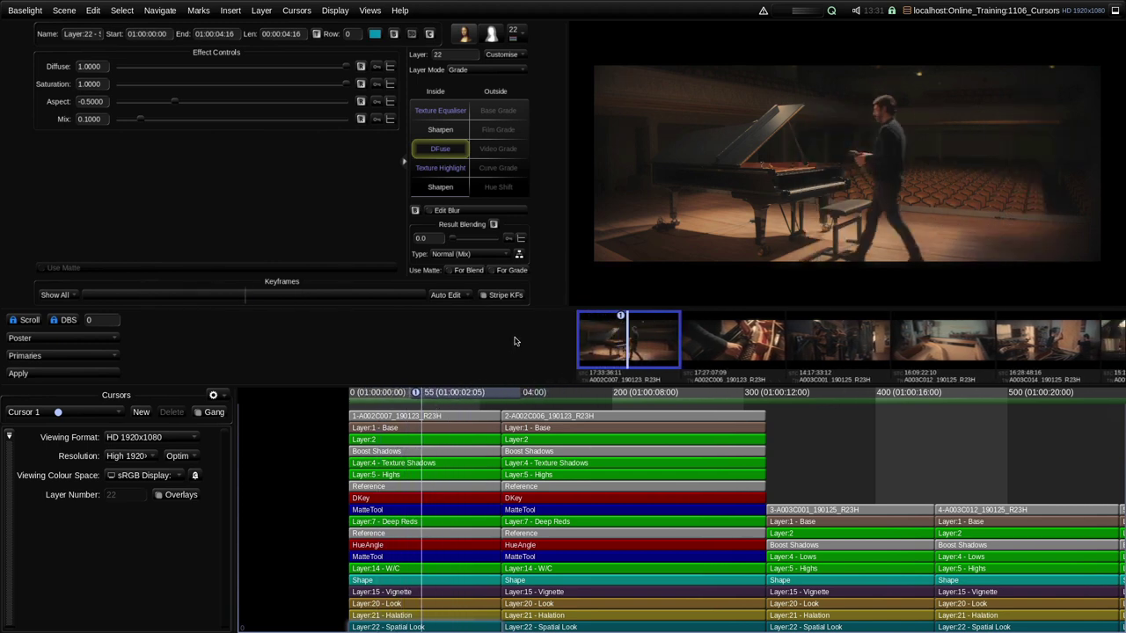
left_click(451, 396)
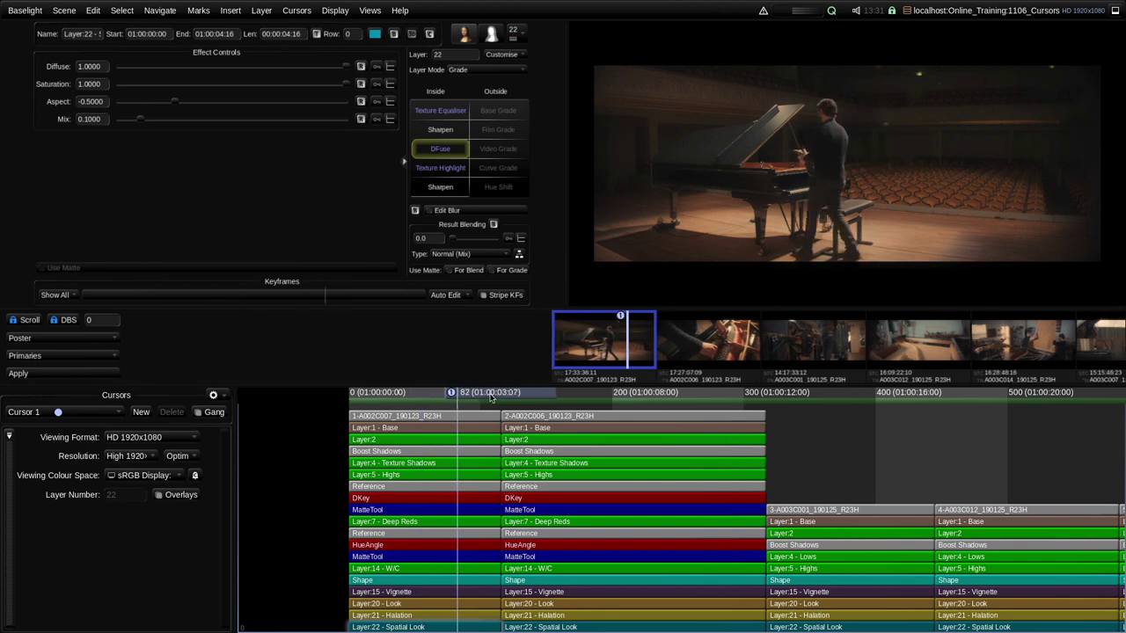
left_click_drag(588, 325, 622, 325)
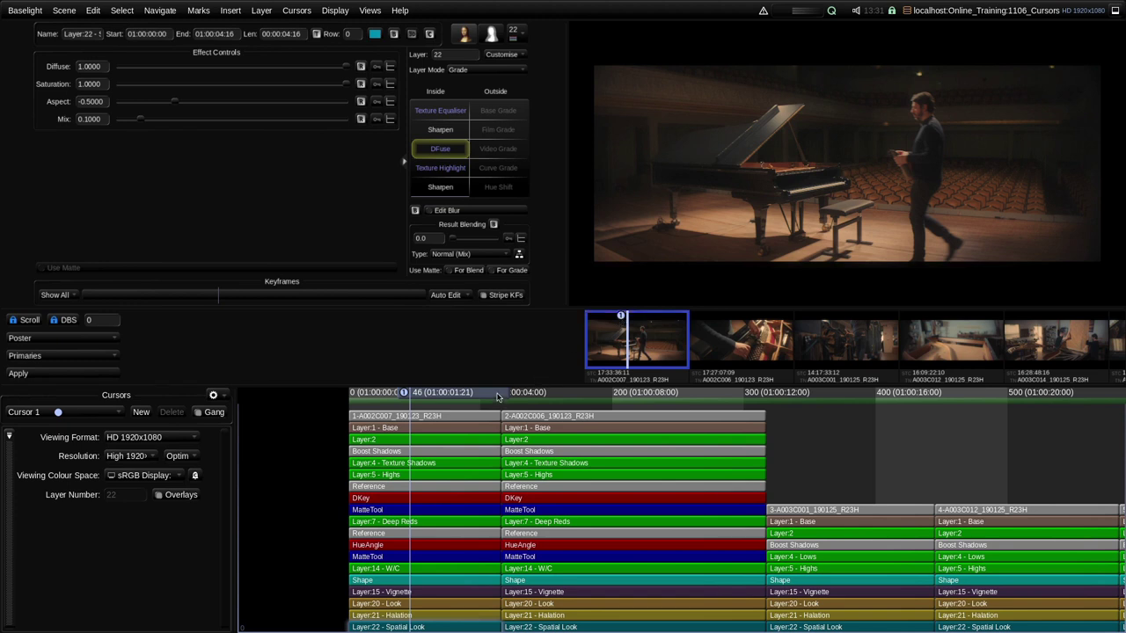
Move the cursor along the timeline to about frame 1186 and back to frame 459, scrolling the view at its edges
key("space")
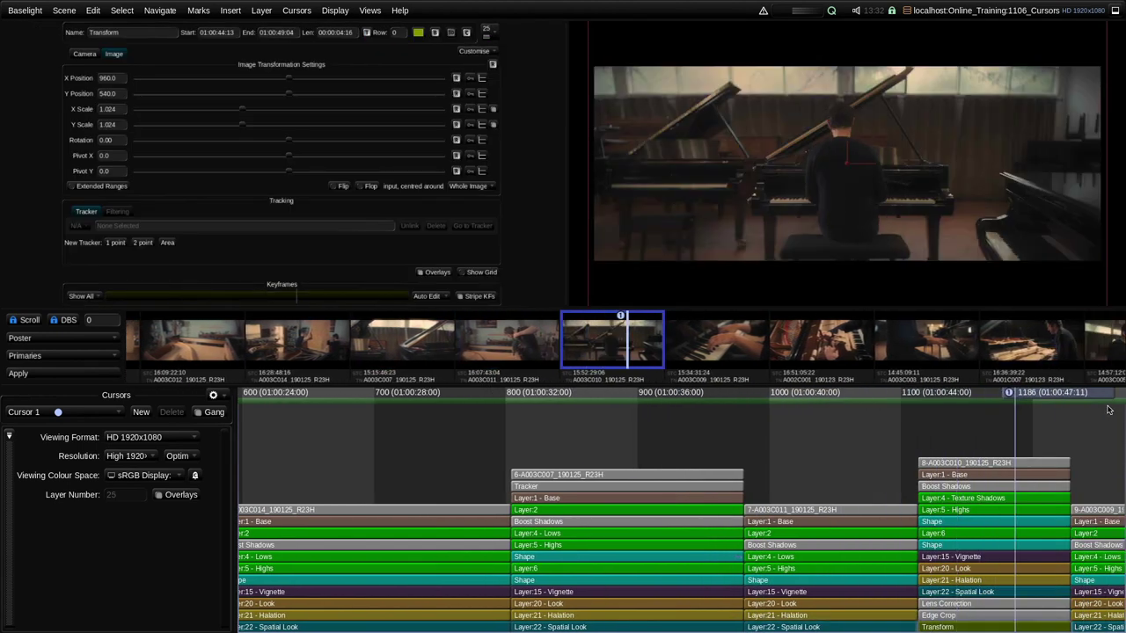
left_click(324, 406)
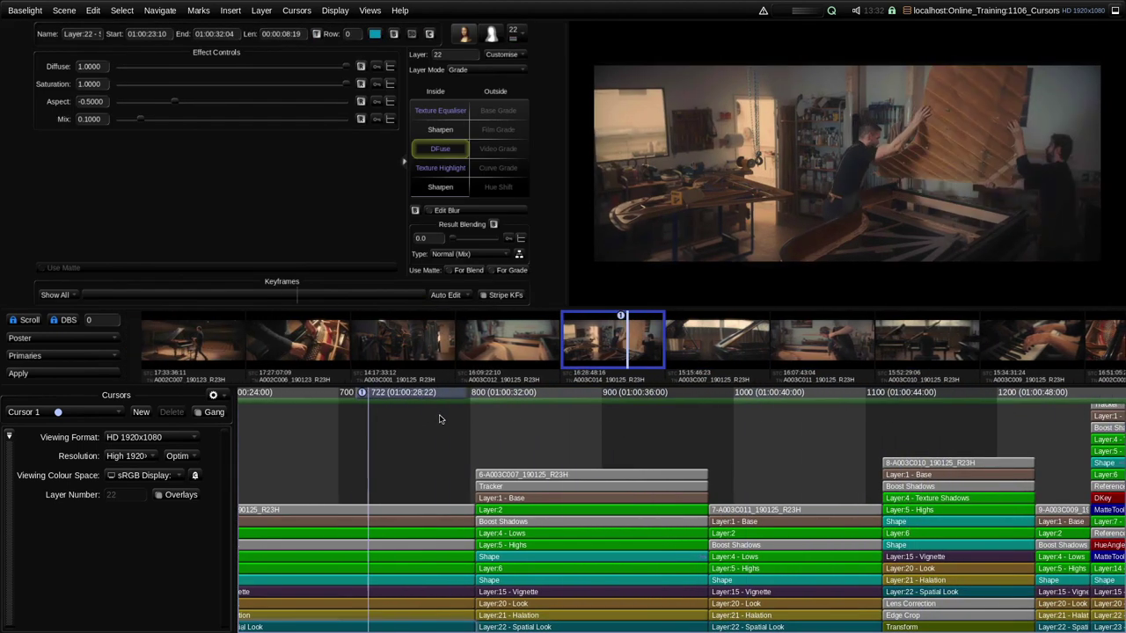
key("j")
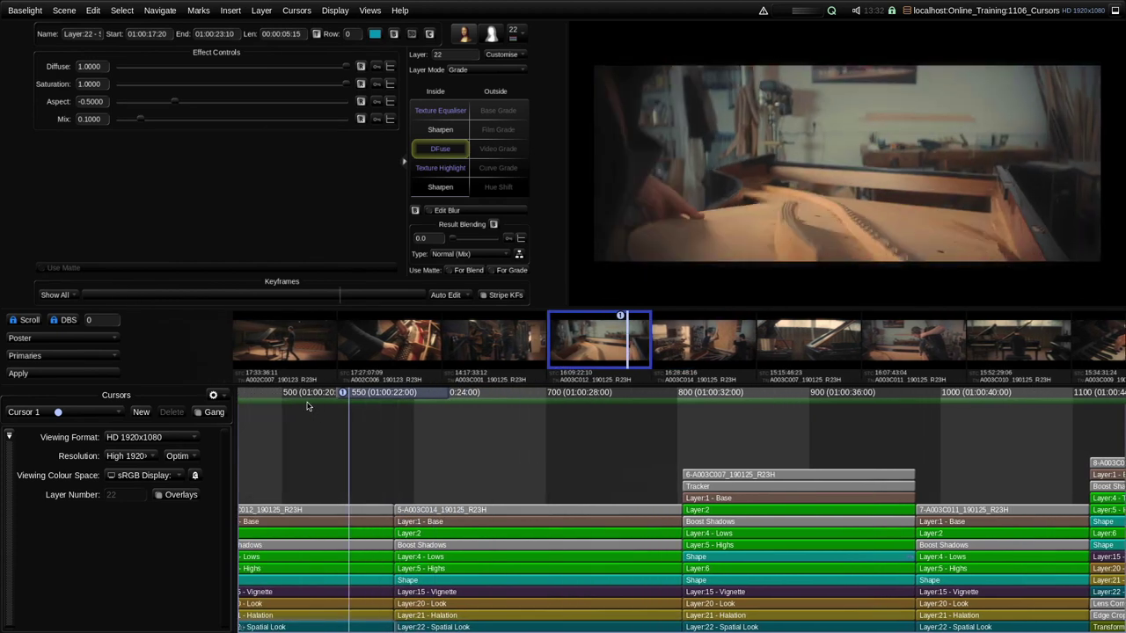
key("k")
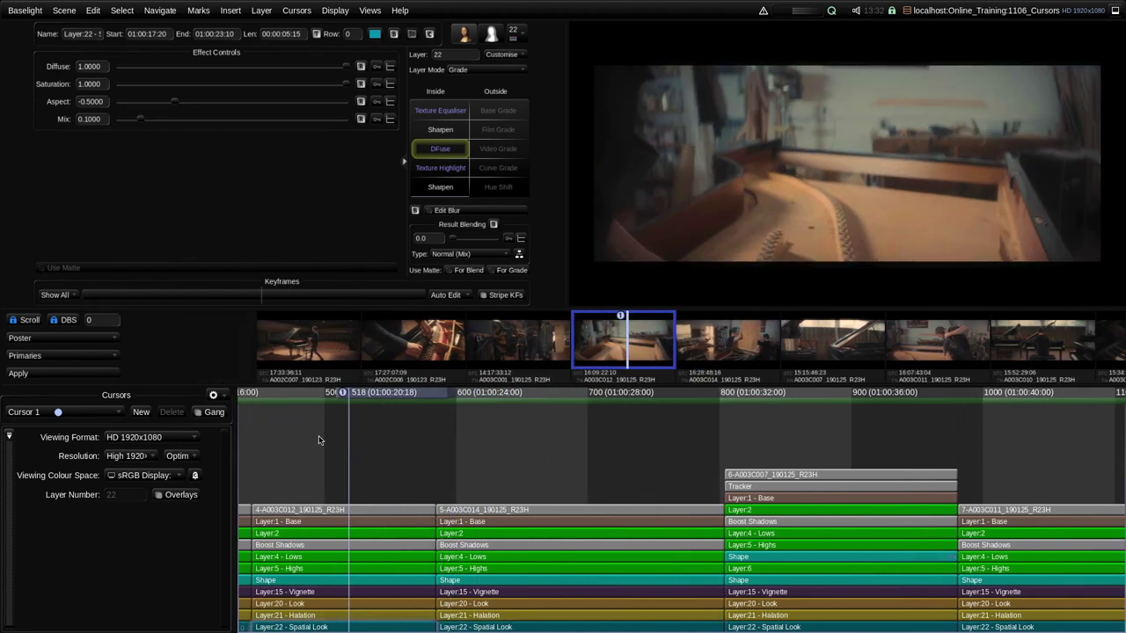
key("j")
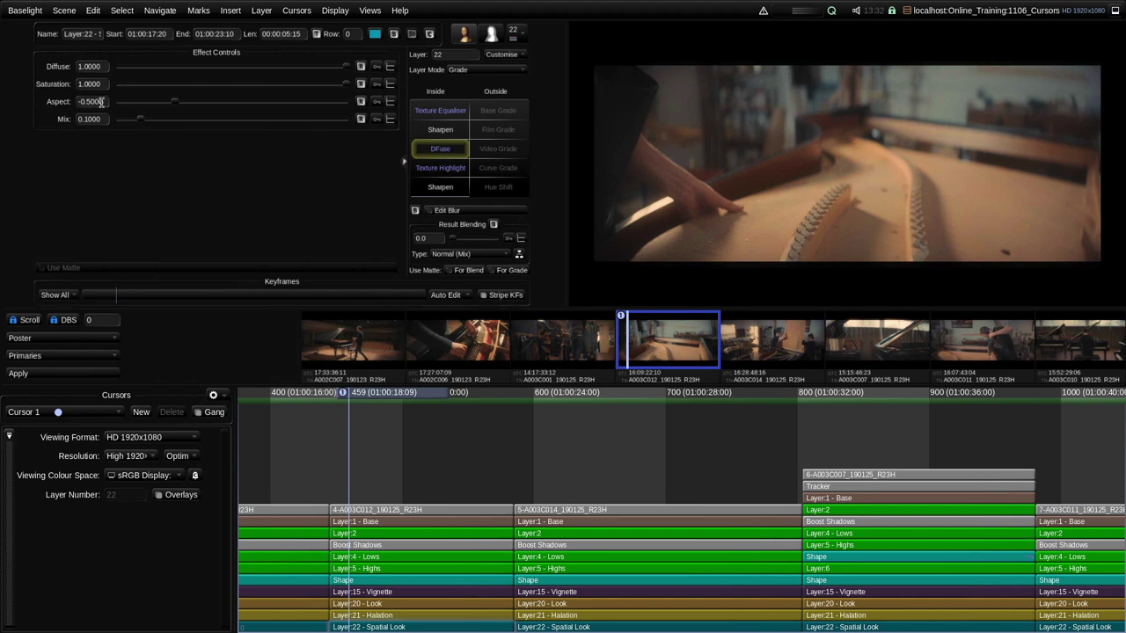
In the timeline navigation preferences, lower the Timeline scroll region to 5 and raise it to 100
left_click(18, 11)
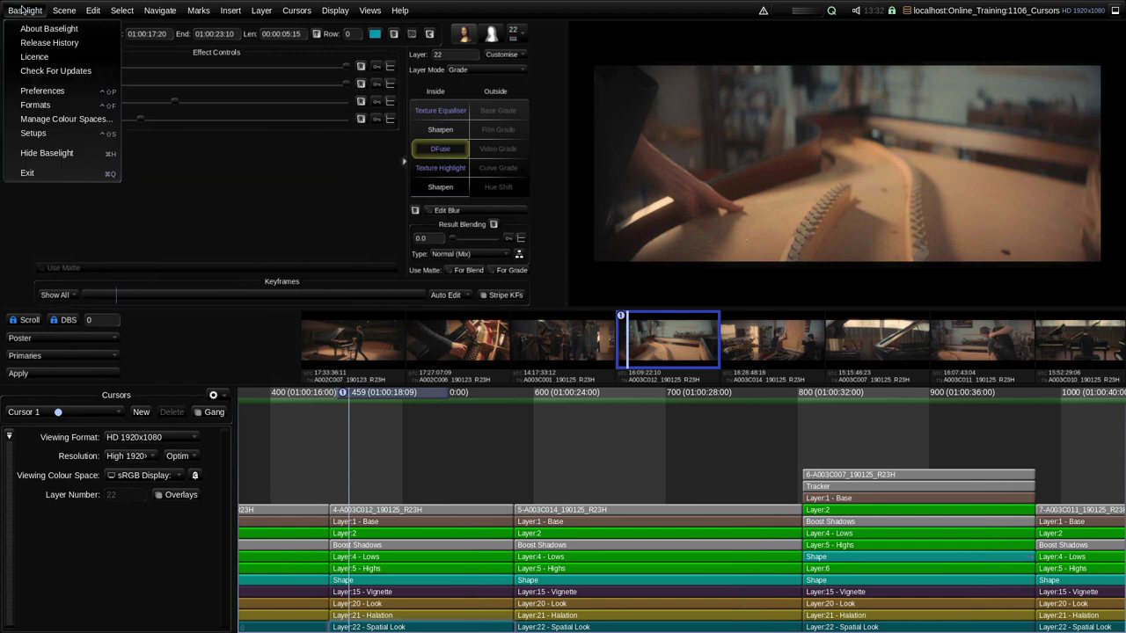
left_click(69, 93)
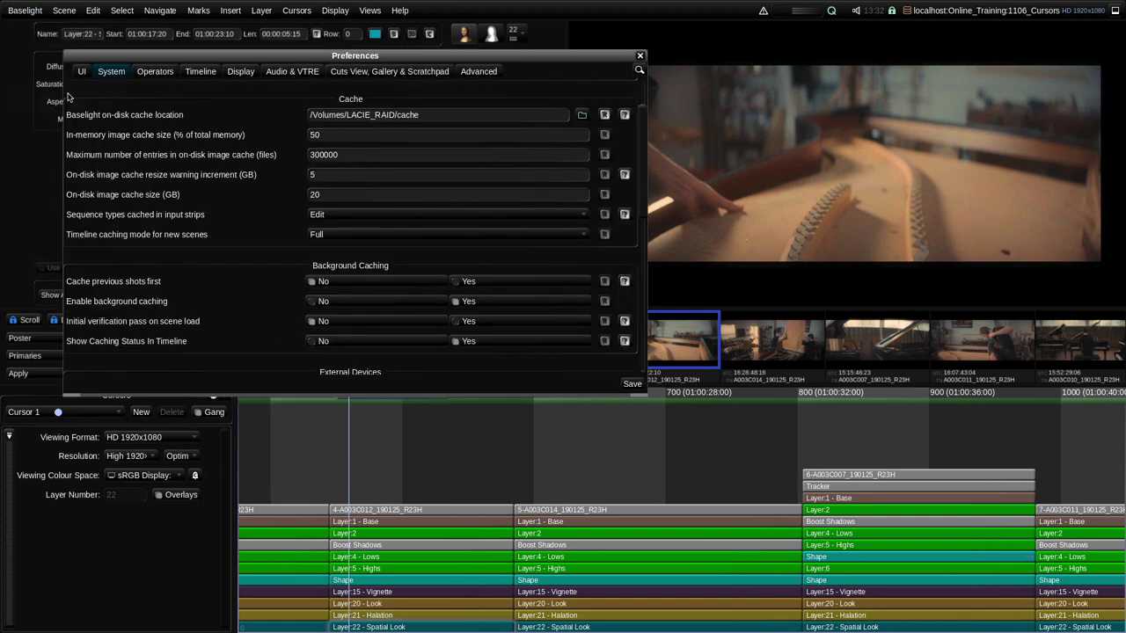
left_click(209, 75)
scroll(207, 268, "down", 10)
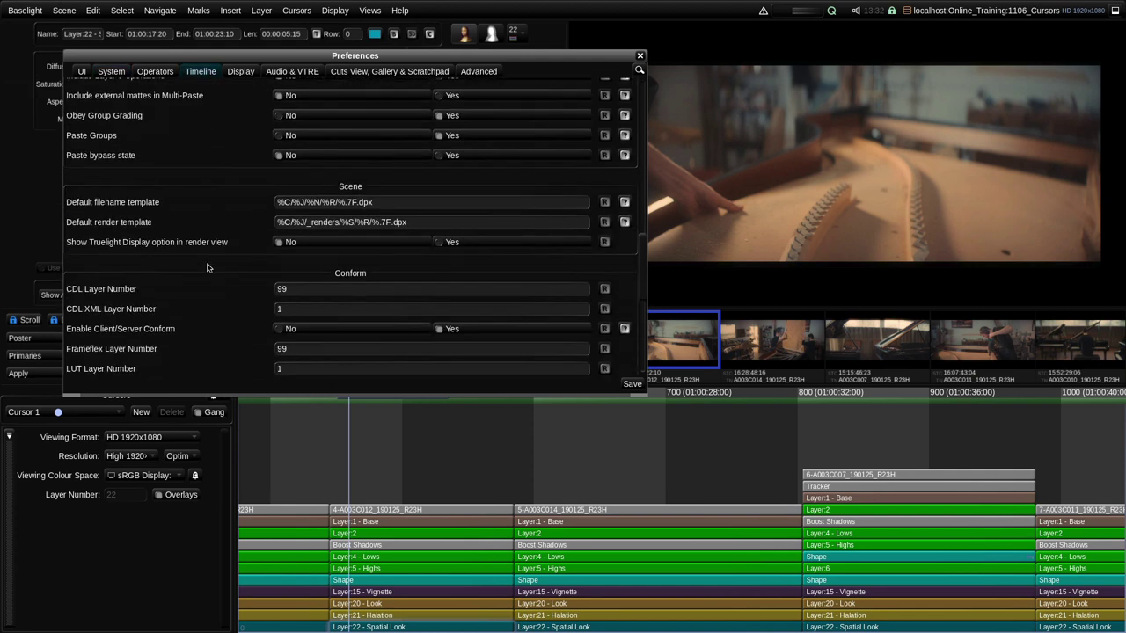
scroll(208, 269, "down", 10)
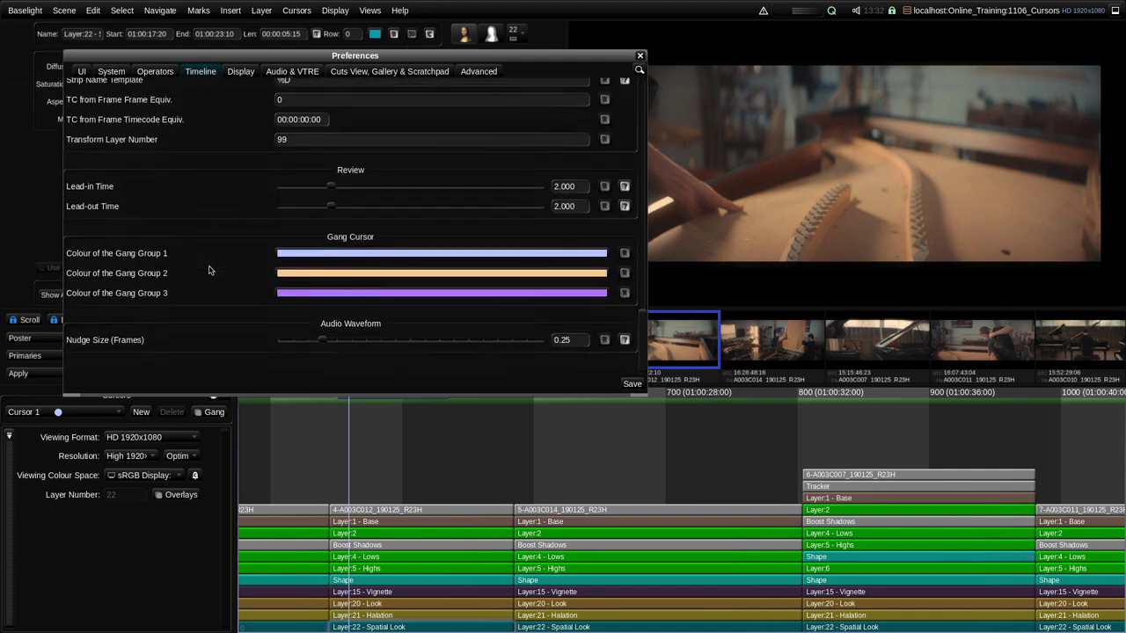
scroll(209, 270, "up", 15)
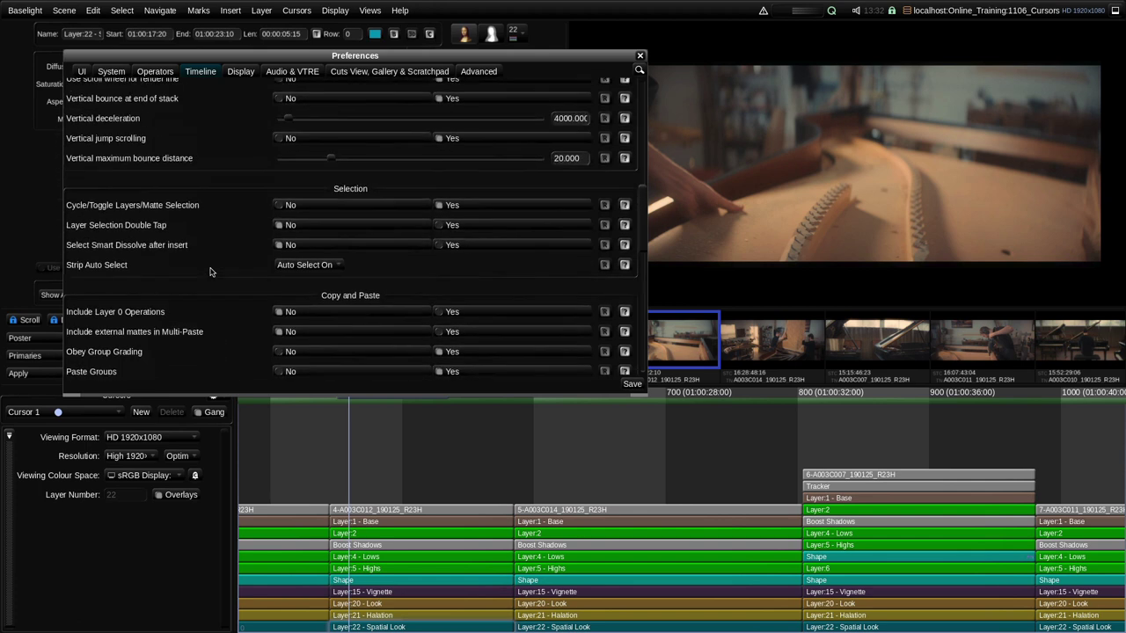
scroll(209, 271, "up", 5)
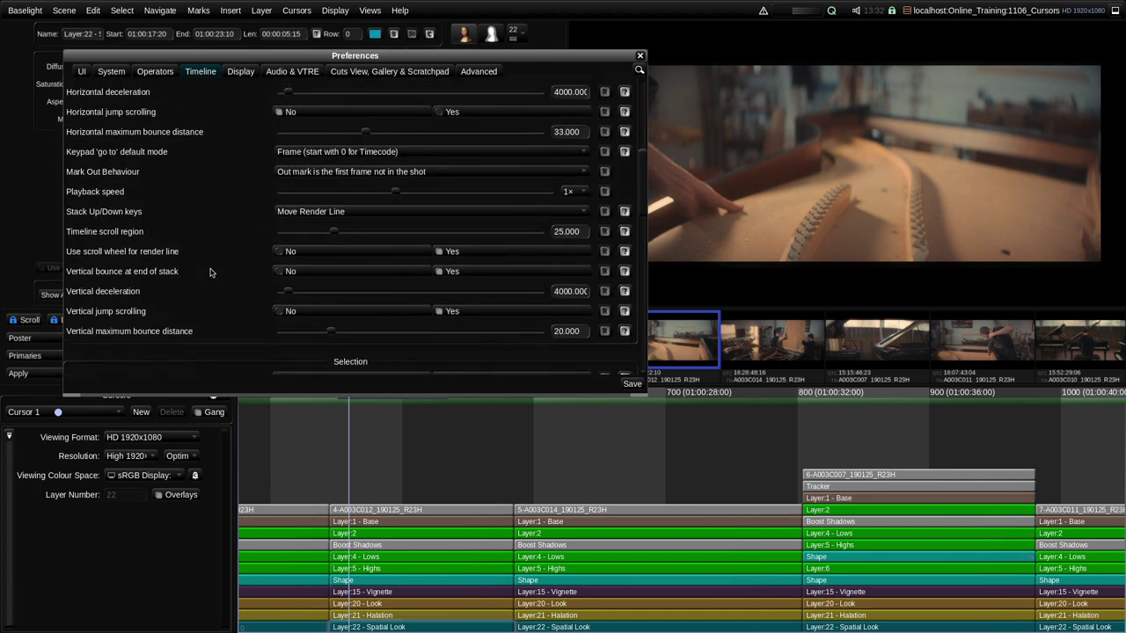
scroll(210, 272, "up", 2)
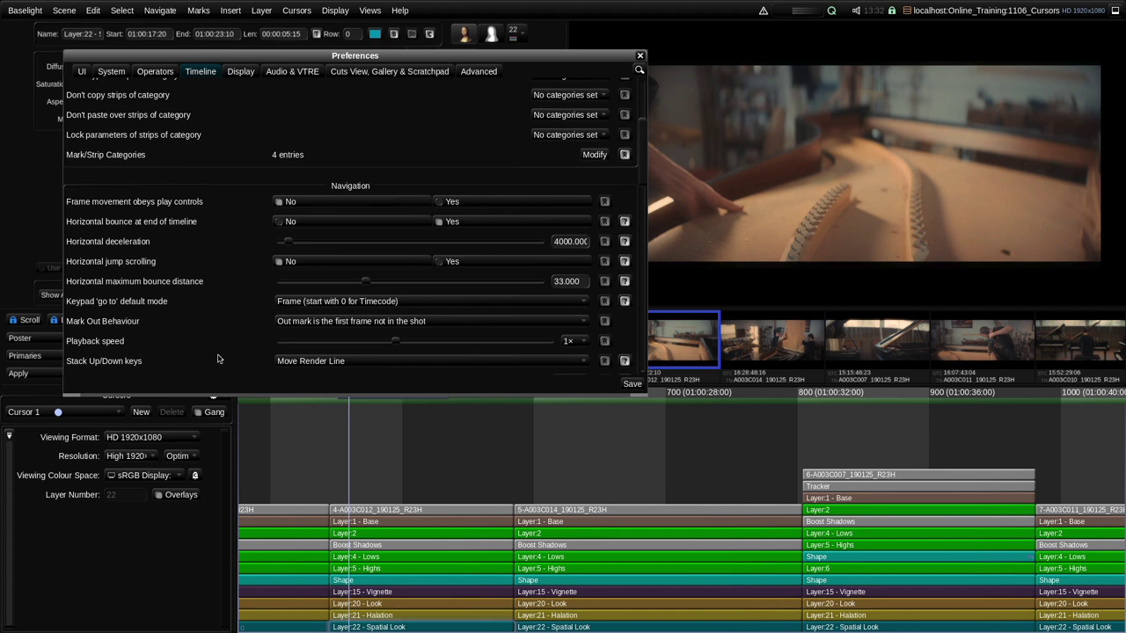
scroll(218, 358, "down", 4)
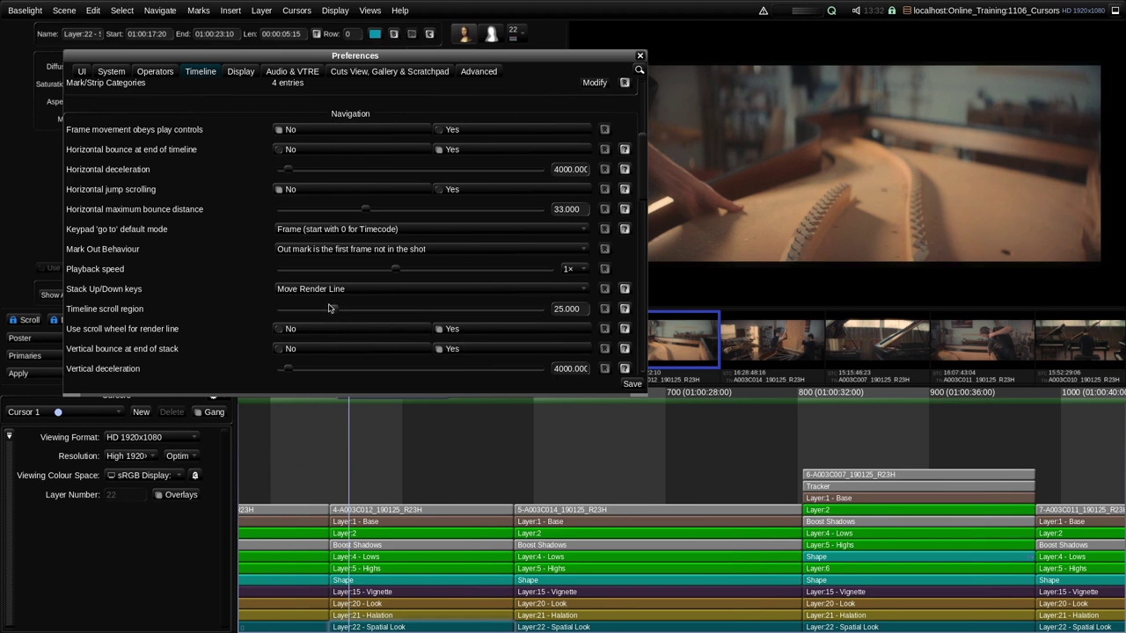
left_click_drag(333, 308, 275, 314)
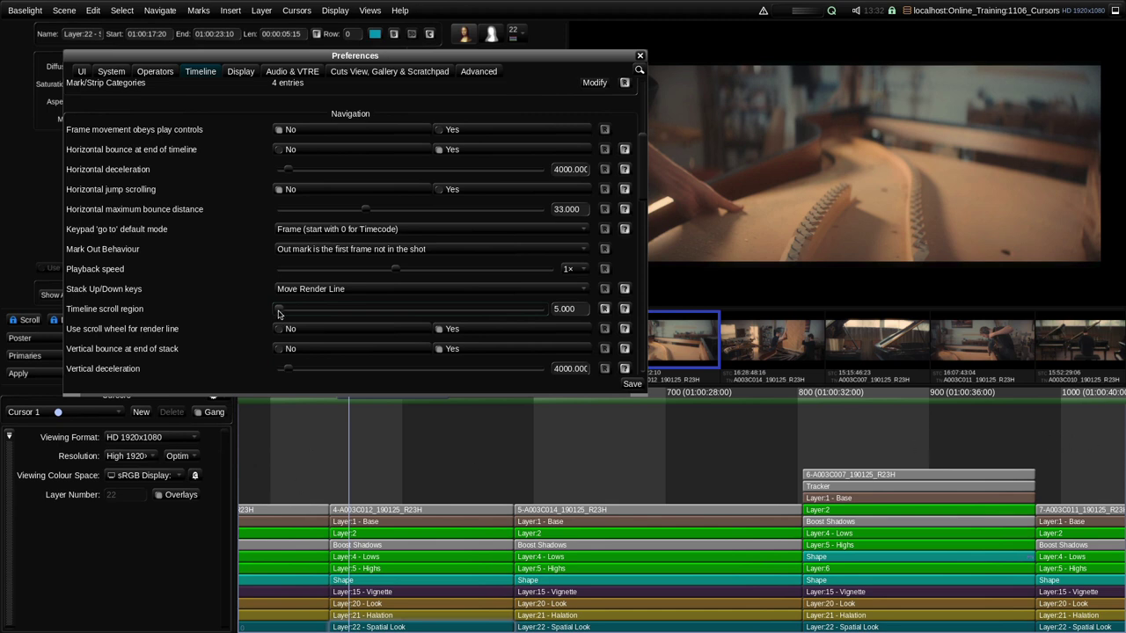
left_click_drag(278, 314, 550, 317)
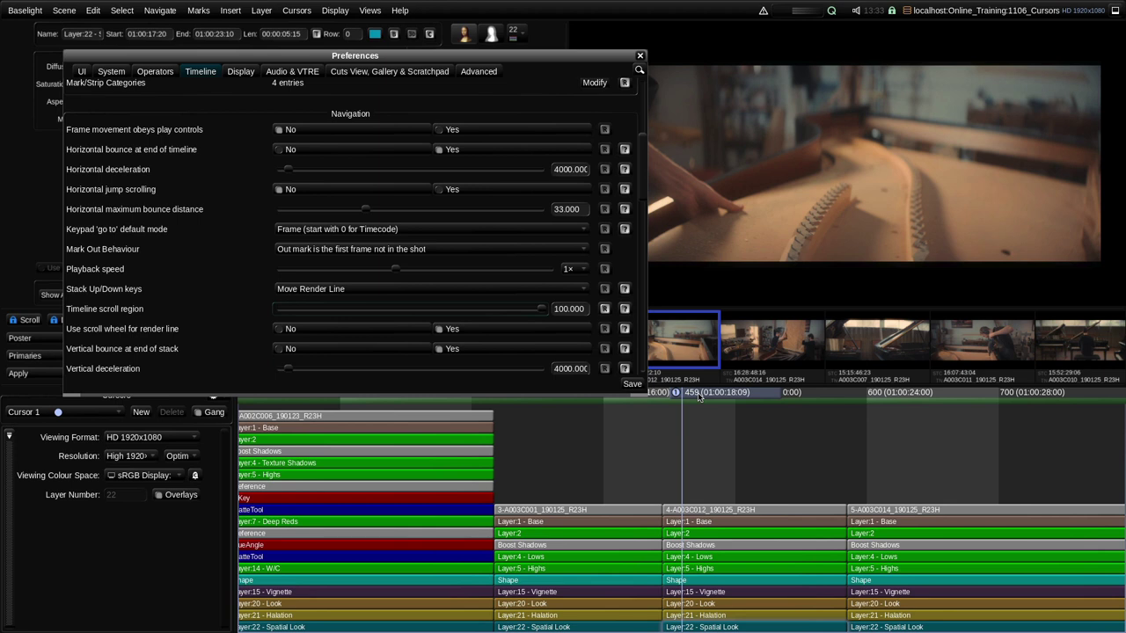
Scrub the timeline forwards past frame 965 and back to about frame 713 to examine how it scrolls around the cursor
scroll(827, 393, "down", 3)
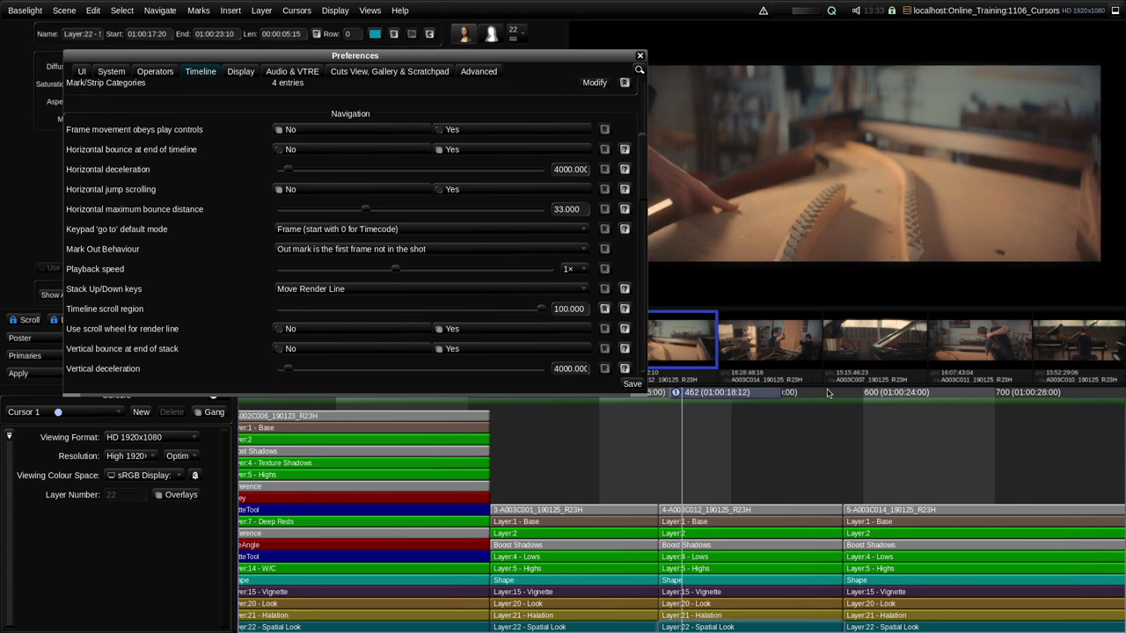
scroll(826, 393, "down", 10)
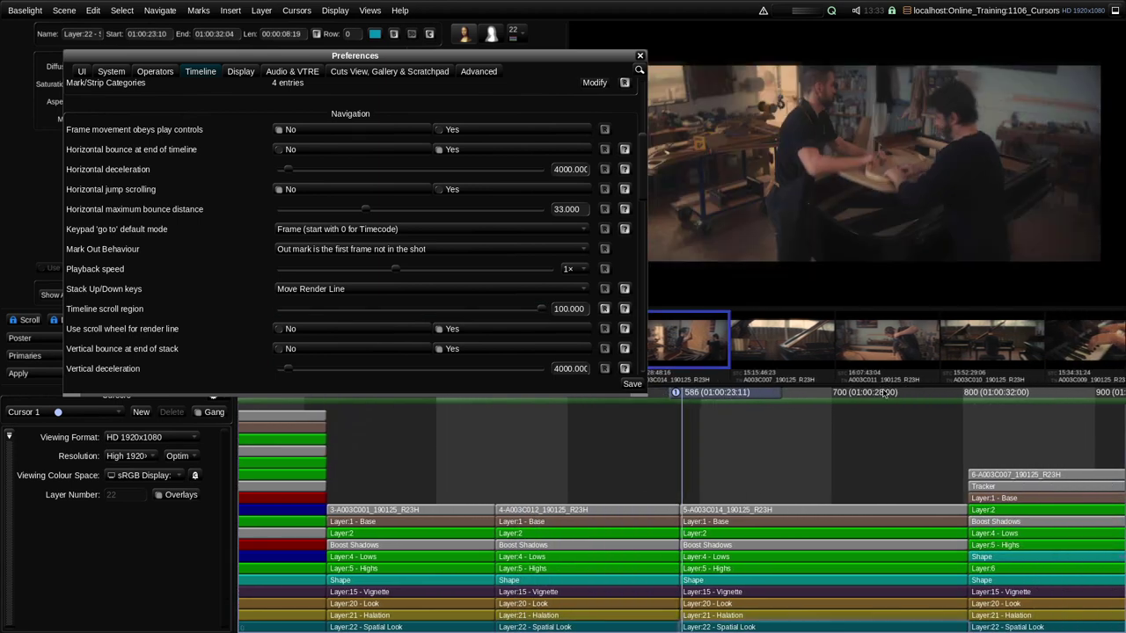
scroll(884, 393, "down", 15)
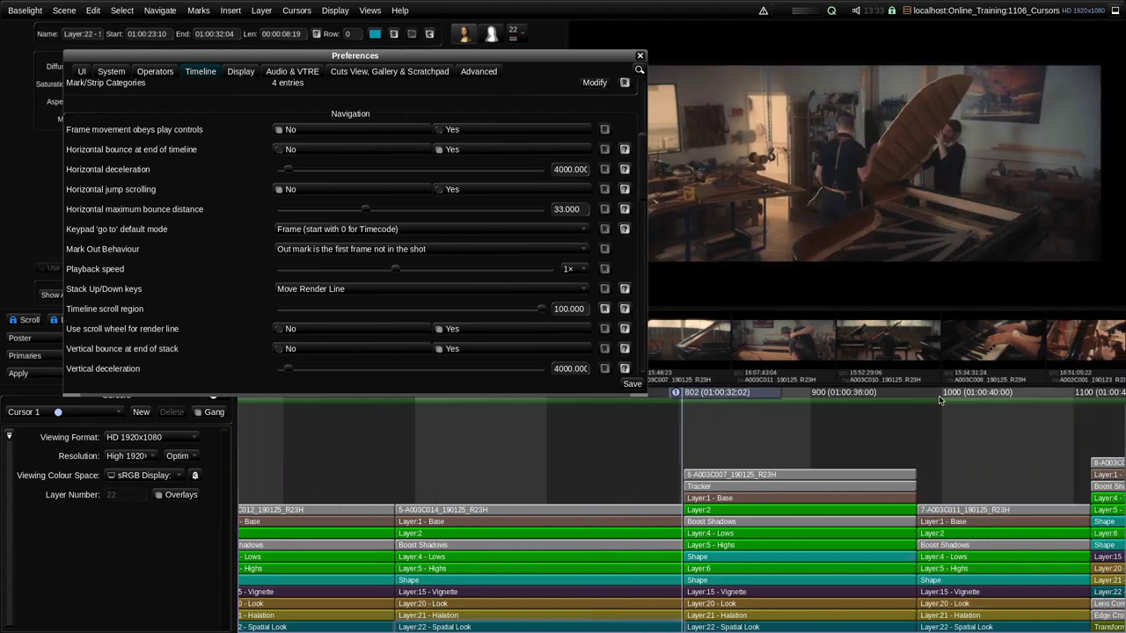
scroll(938, 400, "down", 10)
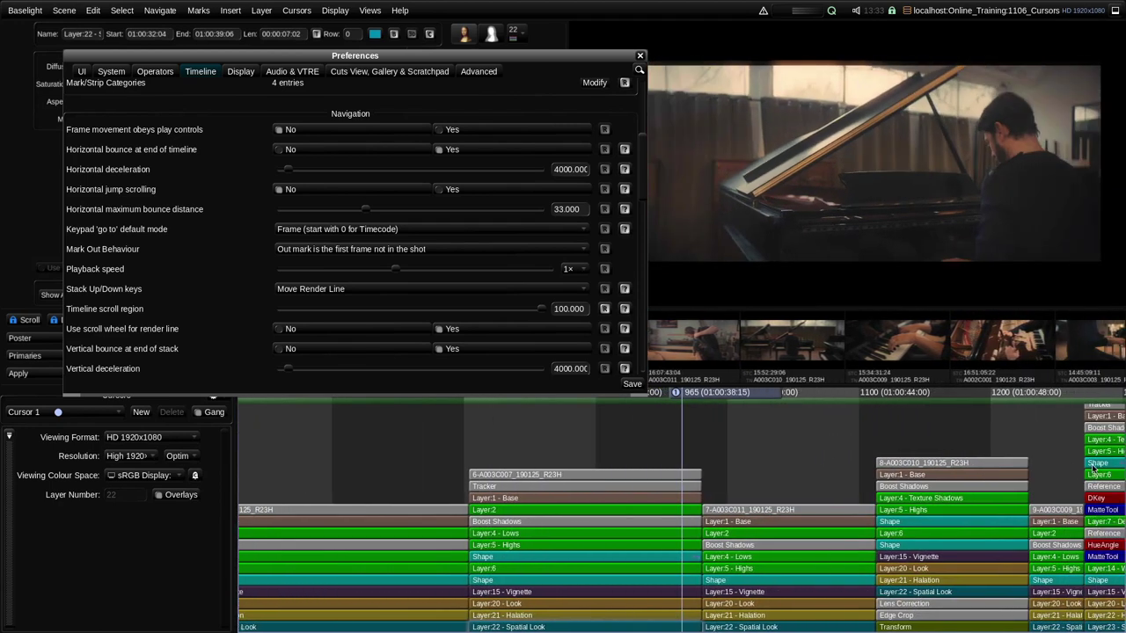
scroll(967, 466, "up", 4)
scroll(263, 457, "up", 4)
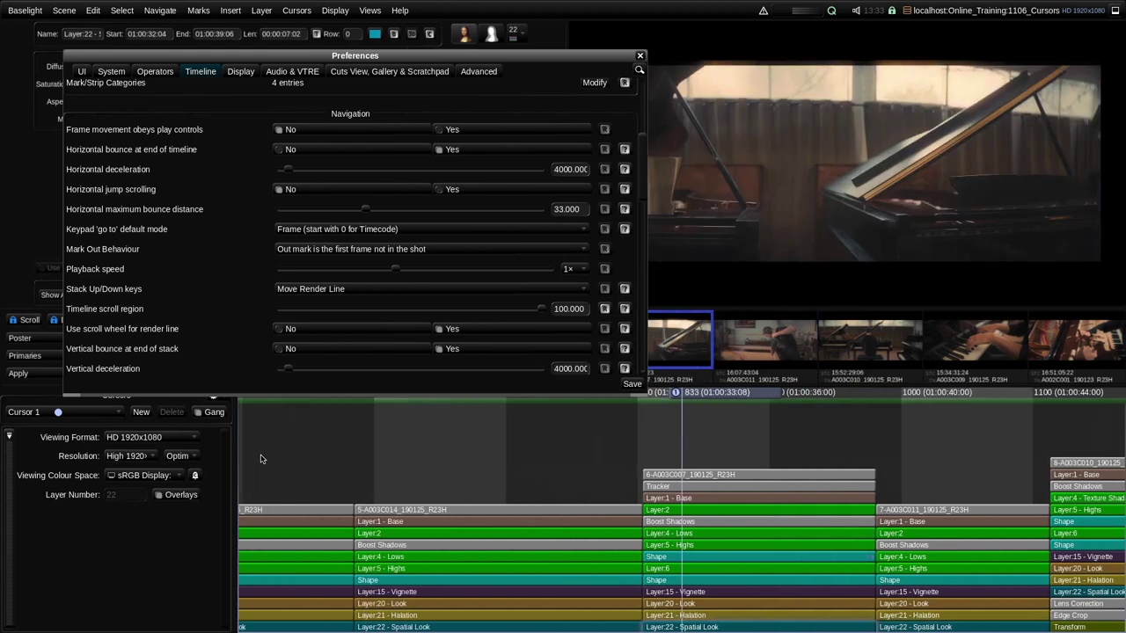
scroll(260, 458, "up", 3)
scroll(345, 455, "up", 5)
scroll(851, 453, "up", 2)
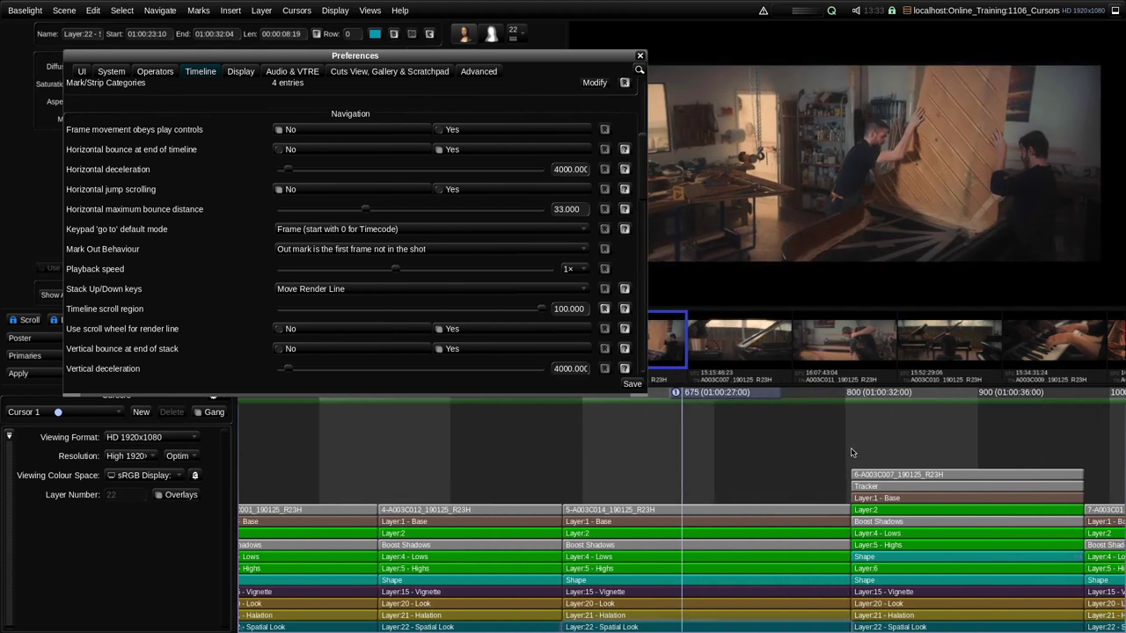
scroll(850, 453, "down", 1)
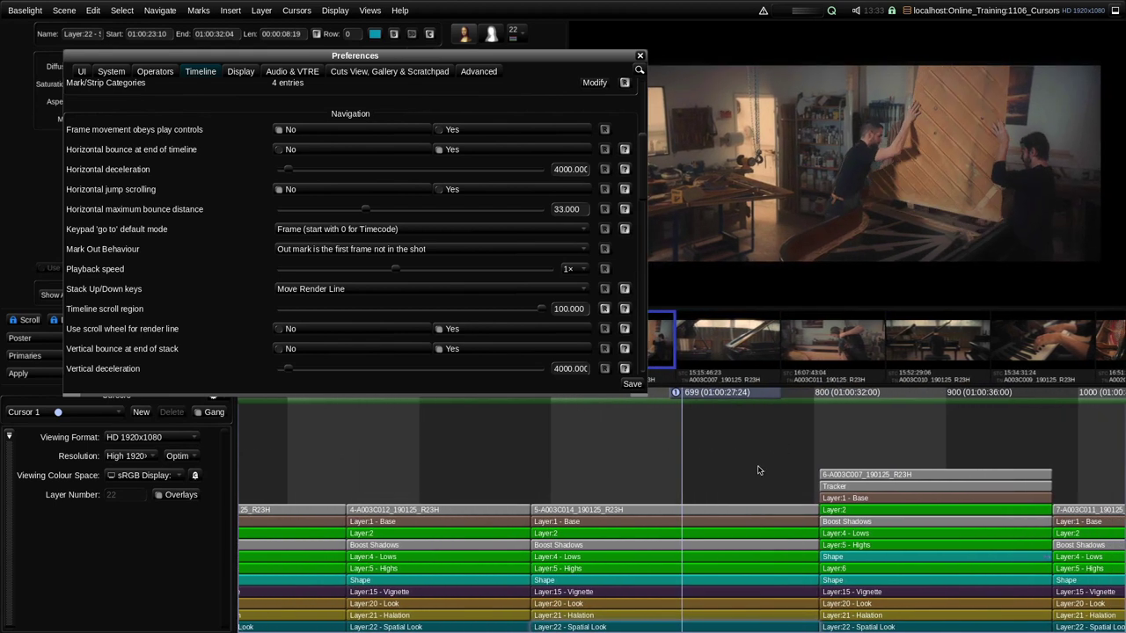
scroll(758, 471, "down", 2)
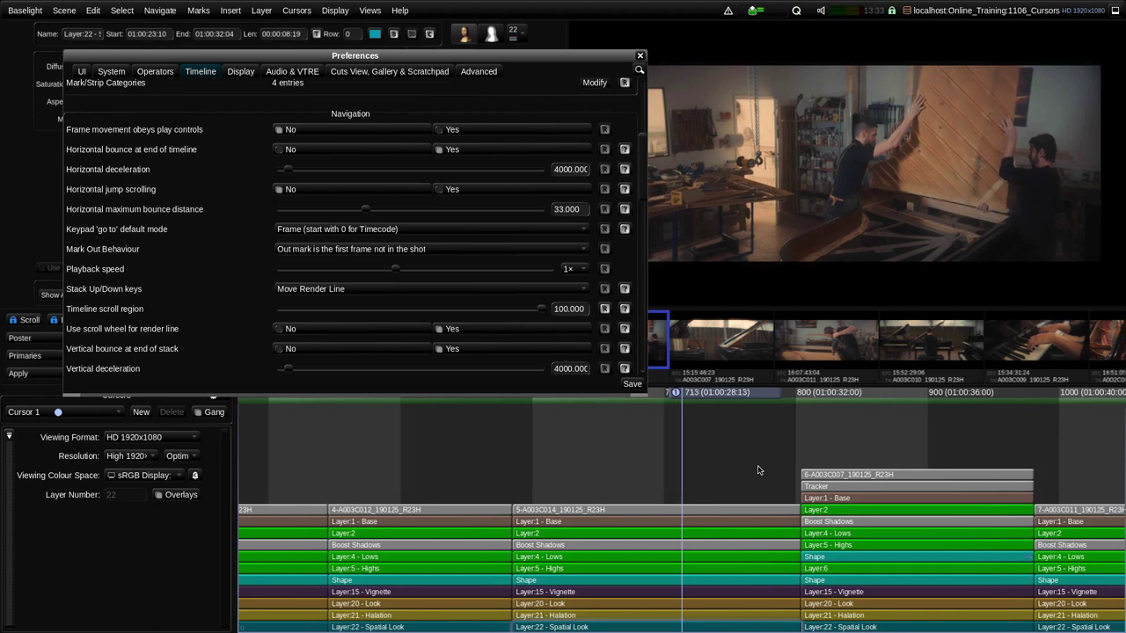
Play the timeline forwards and stop at about frame 1098 to examine how it scrolls under the cursor
scroll(758, 470, "down", 2)
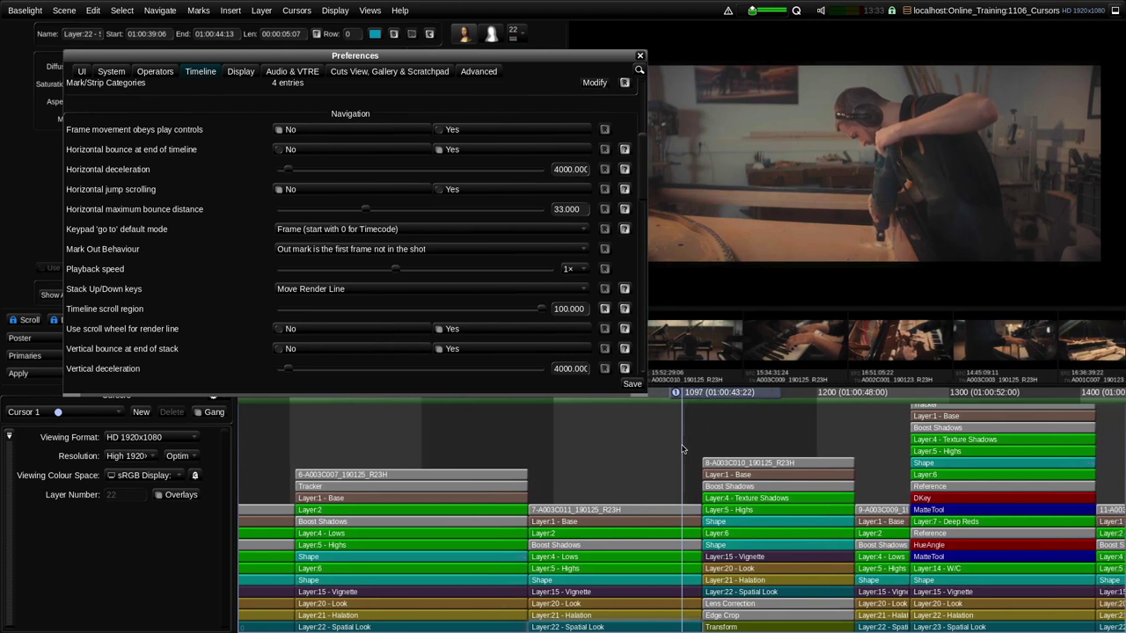
key("space")
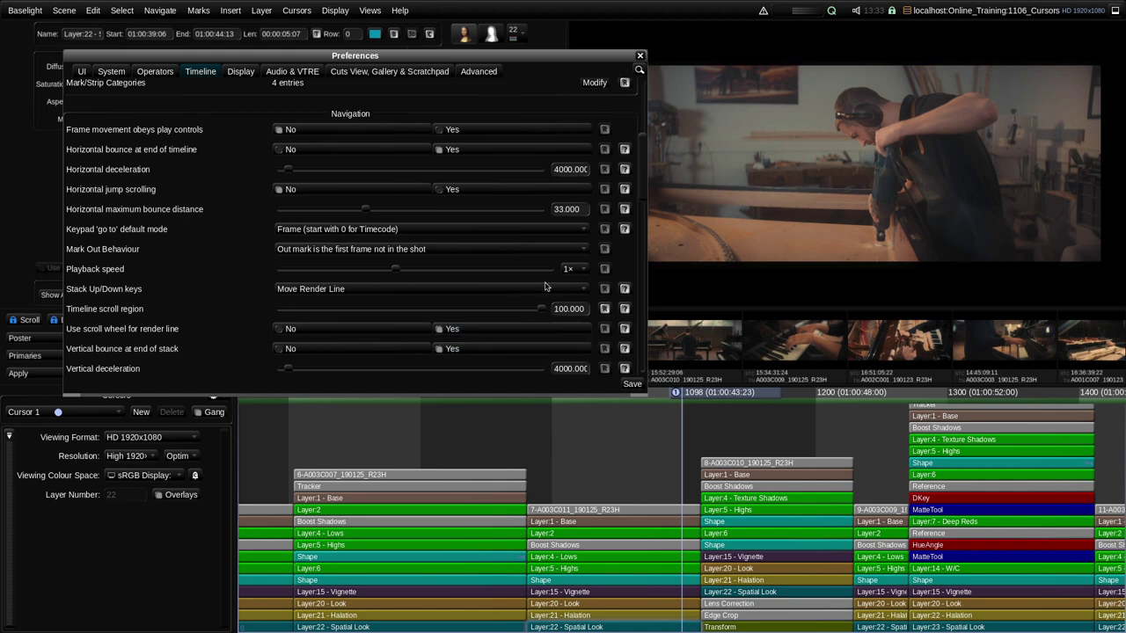
Reset the Timeline scroll region preference to its default, close the preferences and scrub the cursor back to about frame 862
left_click(604, 309)
left_click(640, 56)
left_click(620, 393)
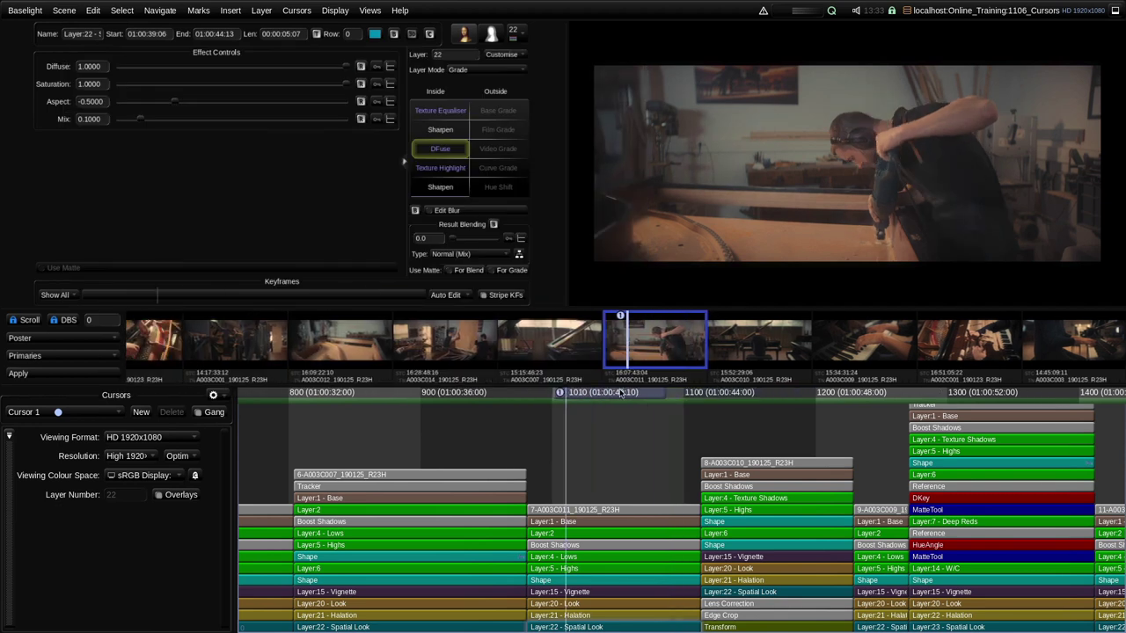
left_click_drag(620, 393, 466, 412)
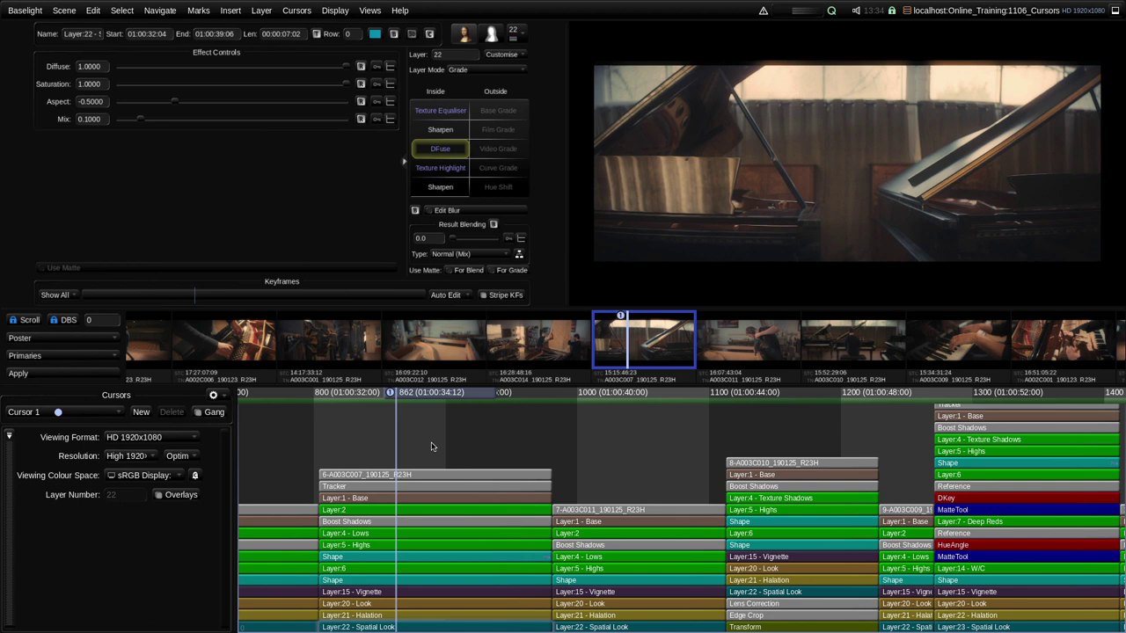
Raise the render line through shot 6's layer stack from Layer:22 to Layer:5 - Highs
key("Up")
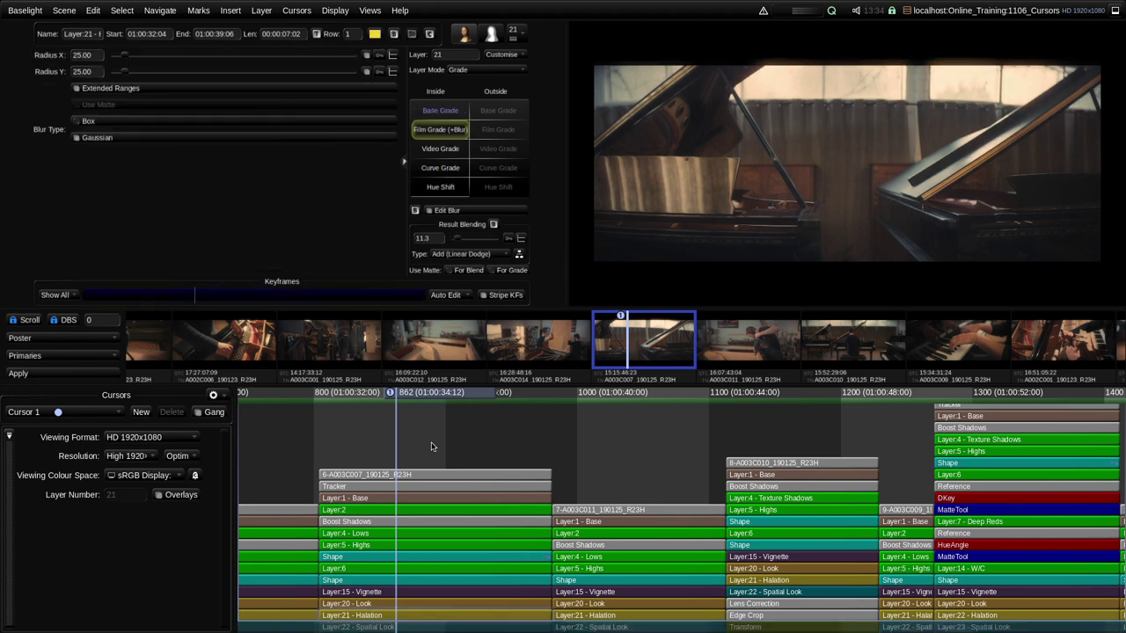
key("Up")
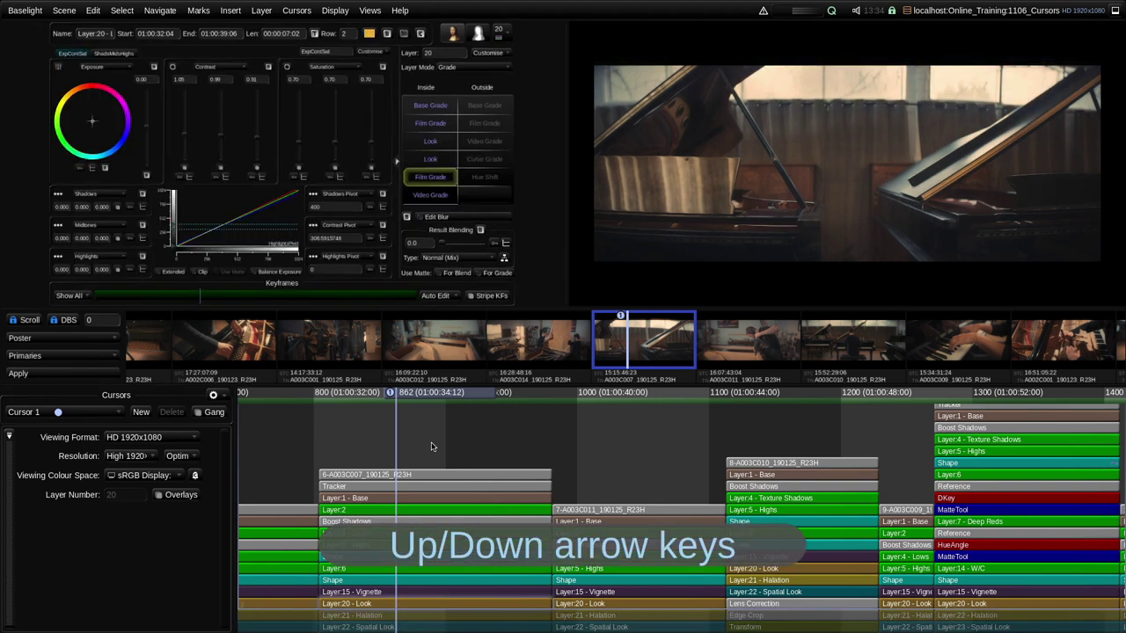
key("Up")
key("Up")
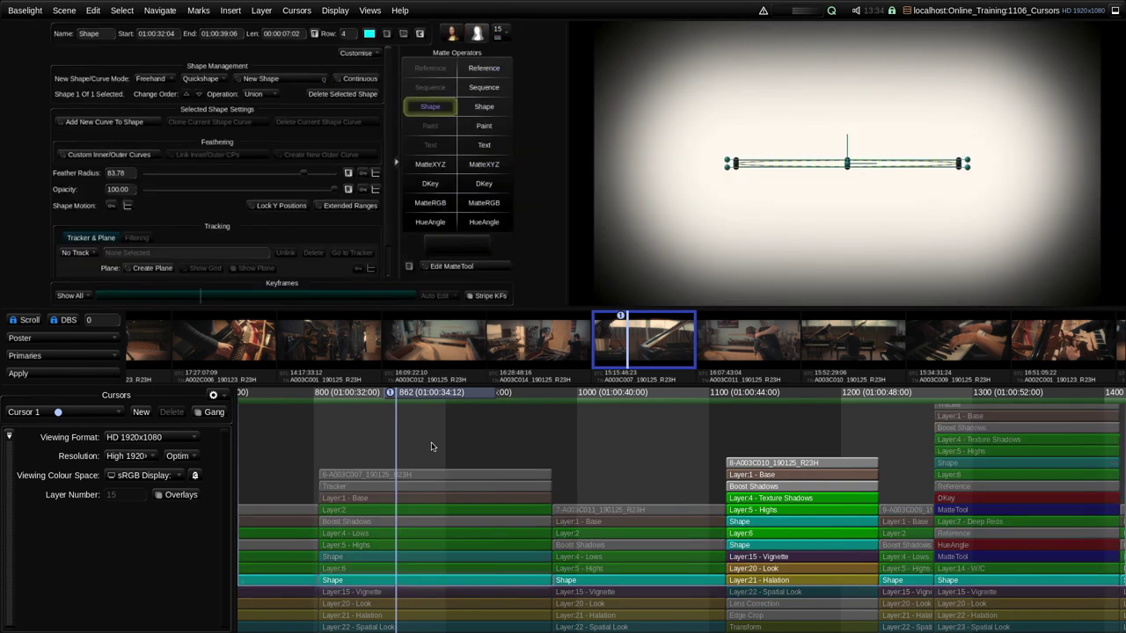
key("Up")
key("Up")
key("Up")
key("Up")
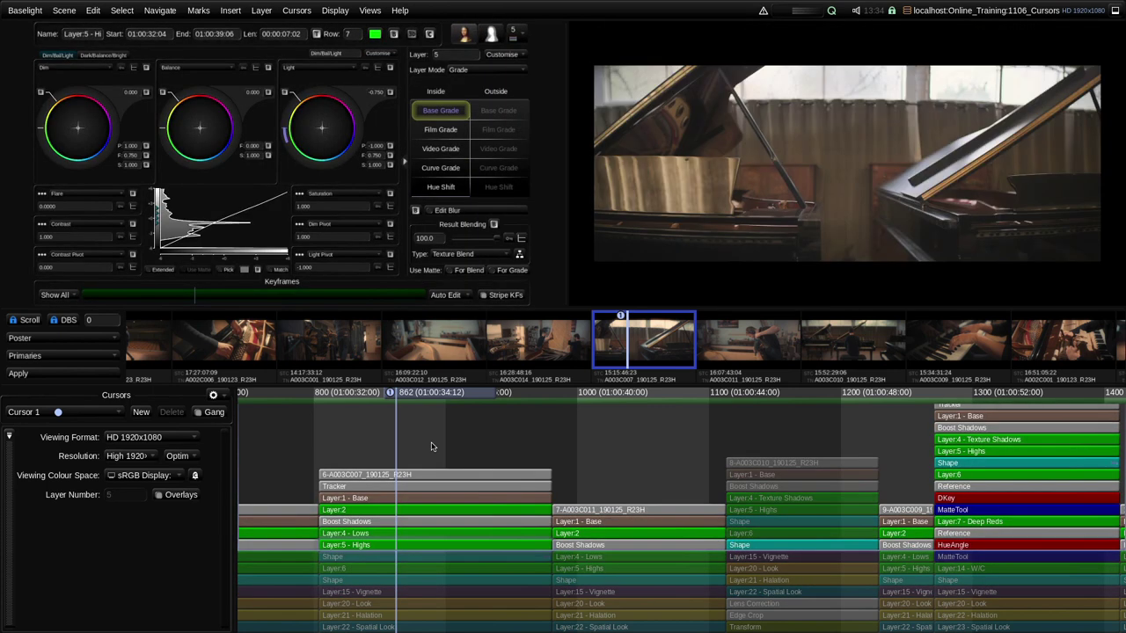
Lower the render line in shot 6's stack to Layer:15 - Vignette
key("Down")
key("Down")
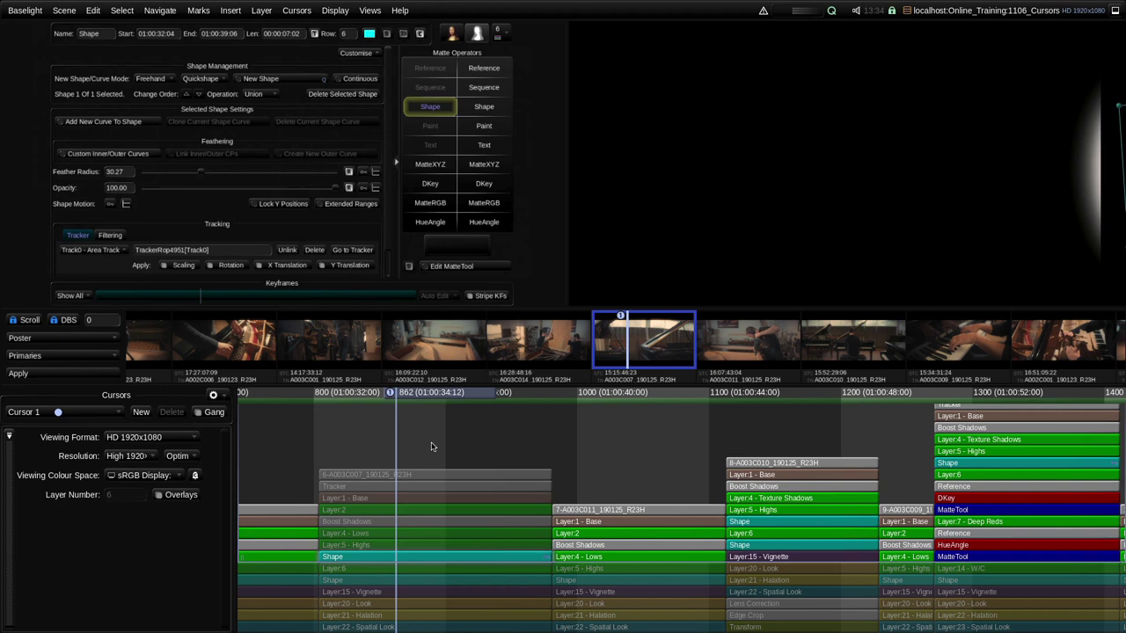
key("Down")
key("Down")
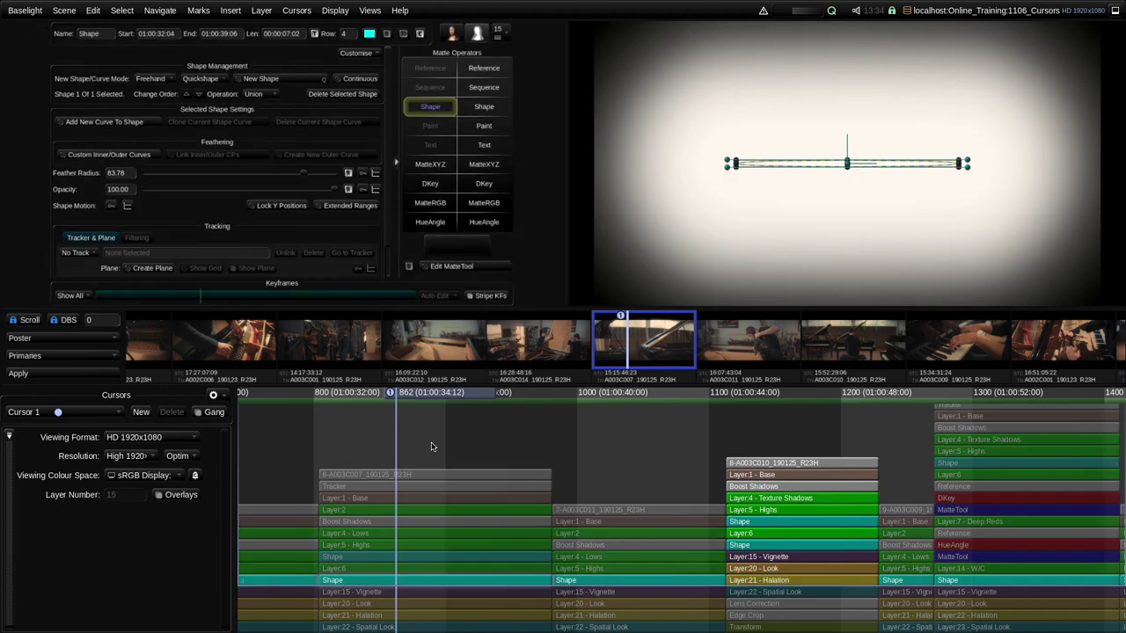
key("Down")
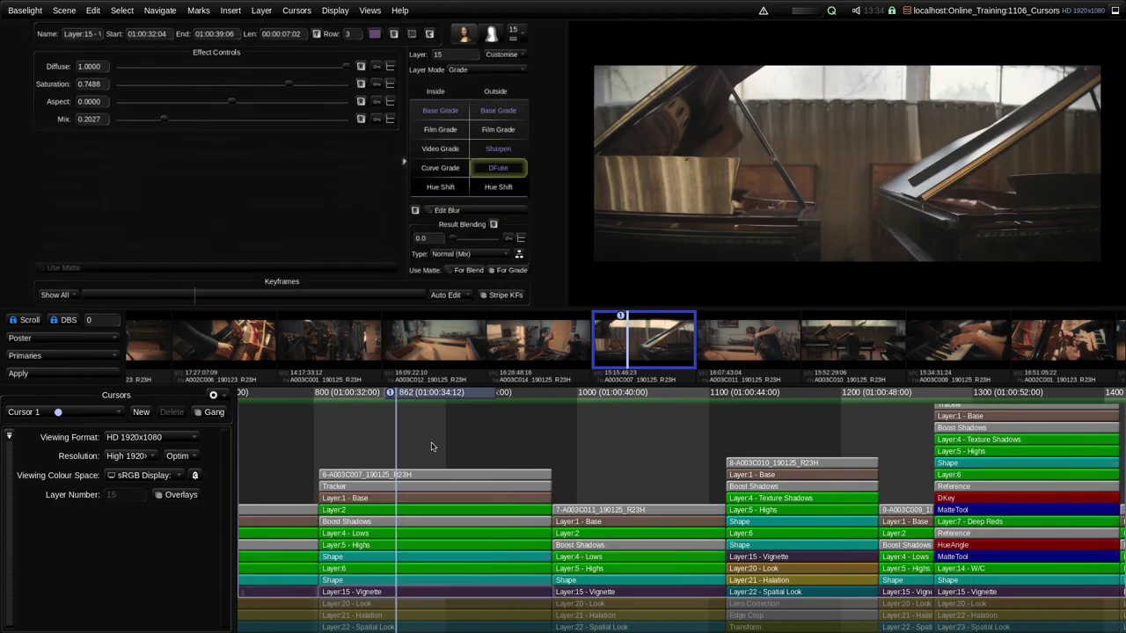
Raise the render line to the source strip 6-A003C007_190125_R23H at the top of the stack
key("Up")
key("Up")
key("Up")
key("Up")
key("Up")
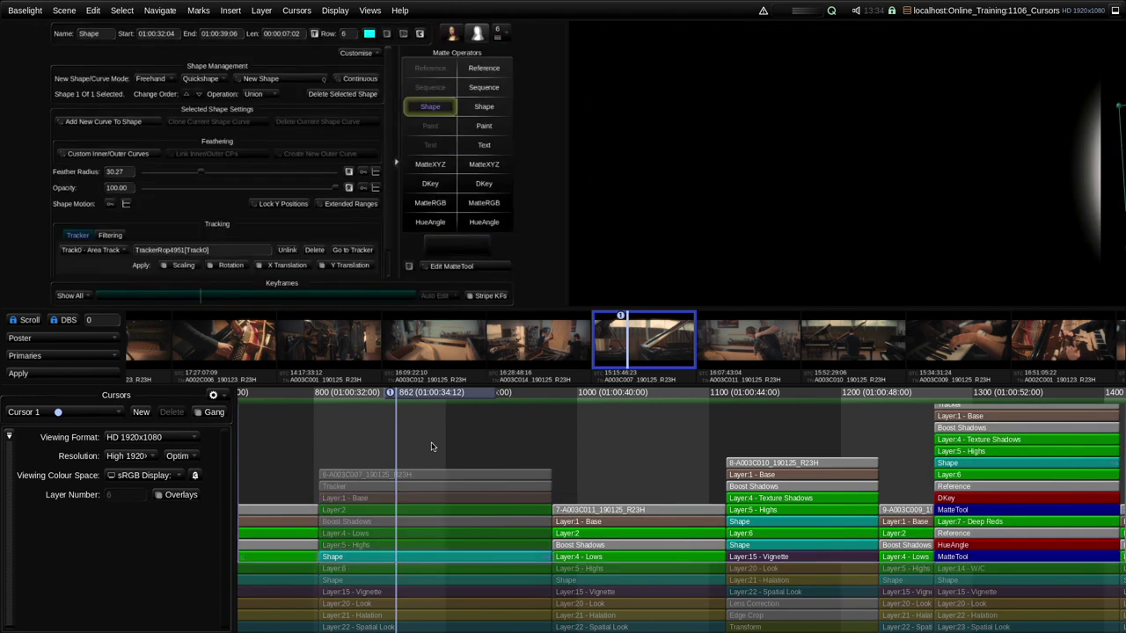
key("Up")
key("Up")
key("Up")
key("Up")
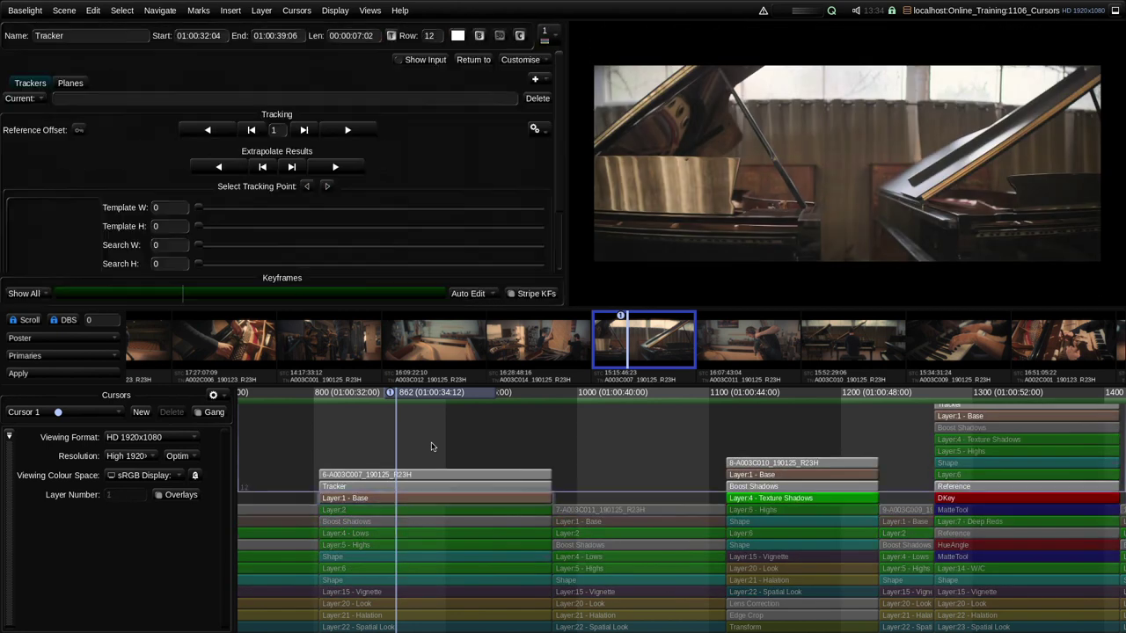
key("Up")
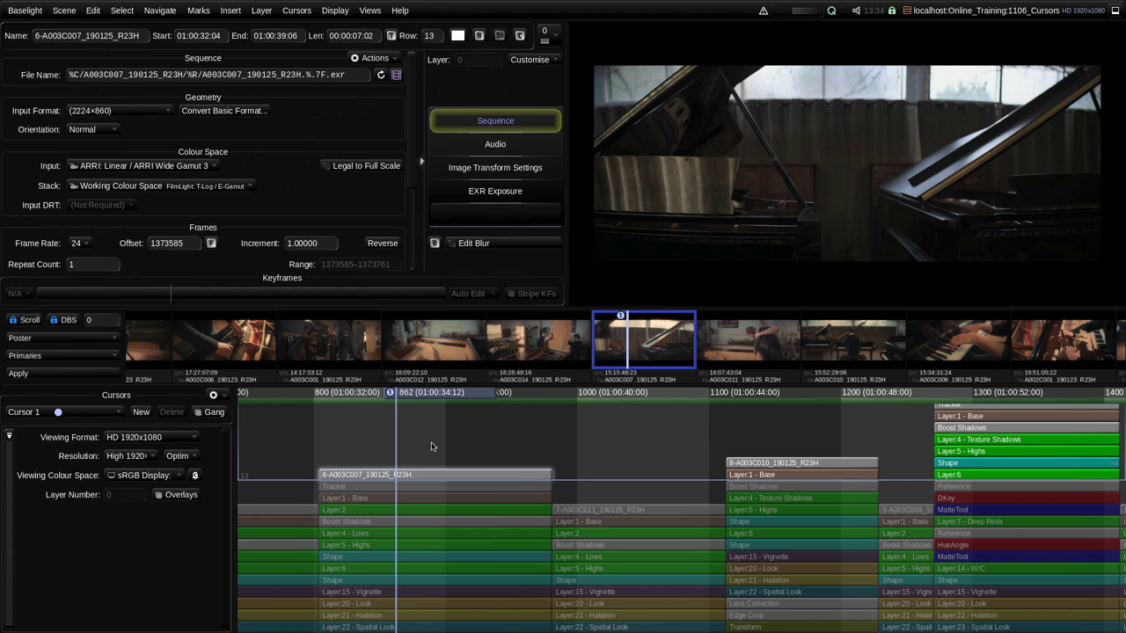
Lower the render line from the source strip through the stack, ending on Layer:20 - Look
key("Down")
key("Down")
key("Down")
key("Down")
key("Down")
key("Down")
key("Down")
key("Down")
key("Down")
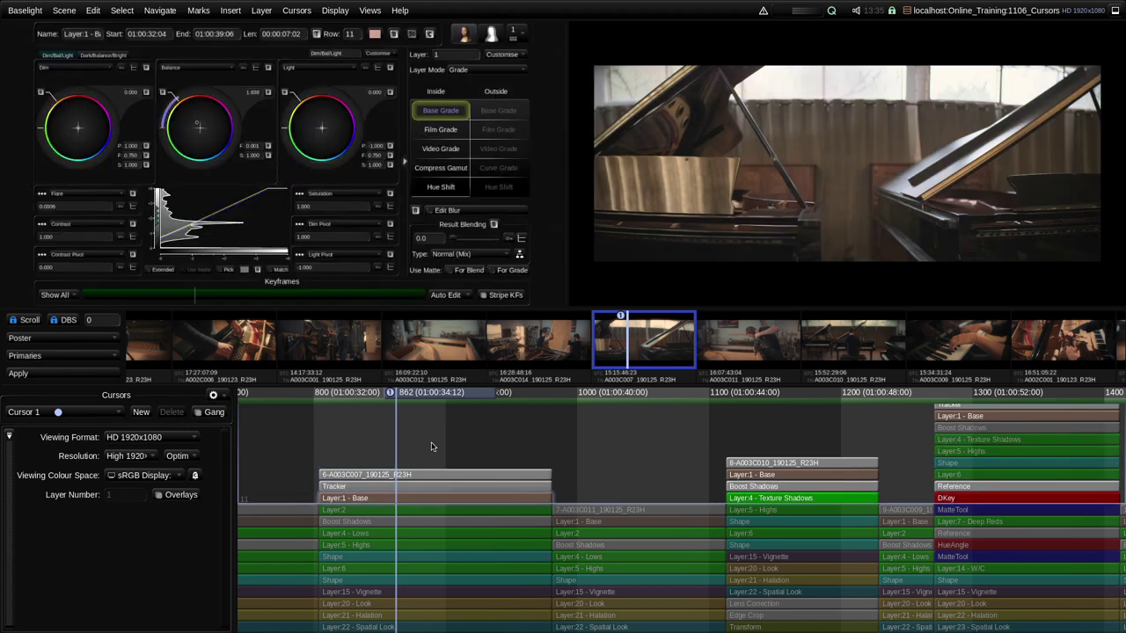
key("Down")
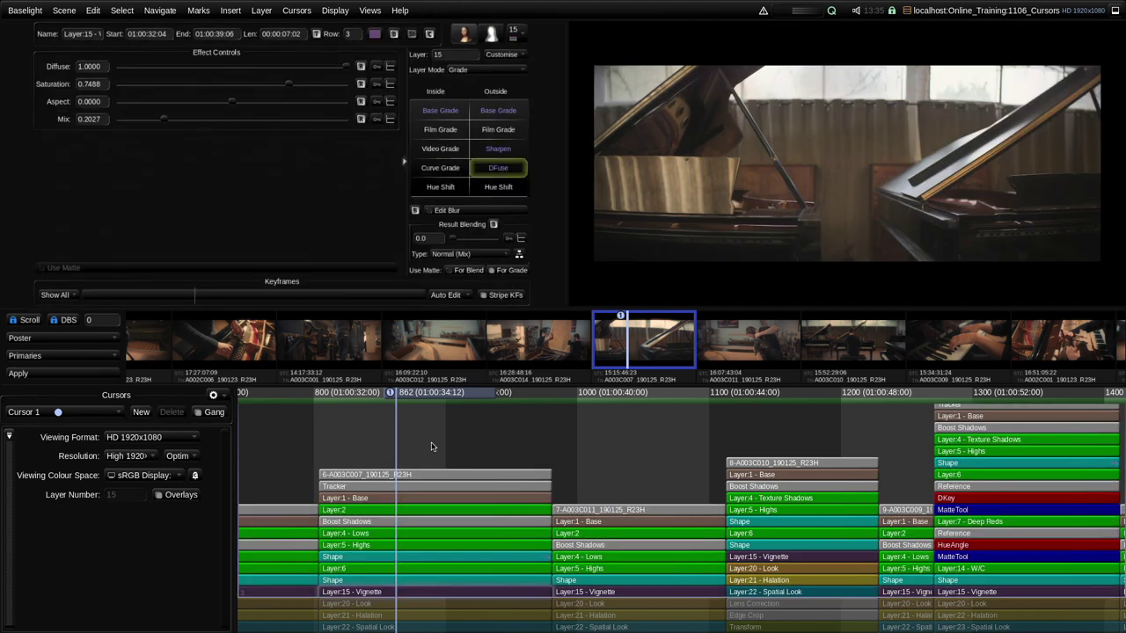
key("Down")
key("Down")
key("Up")
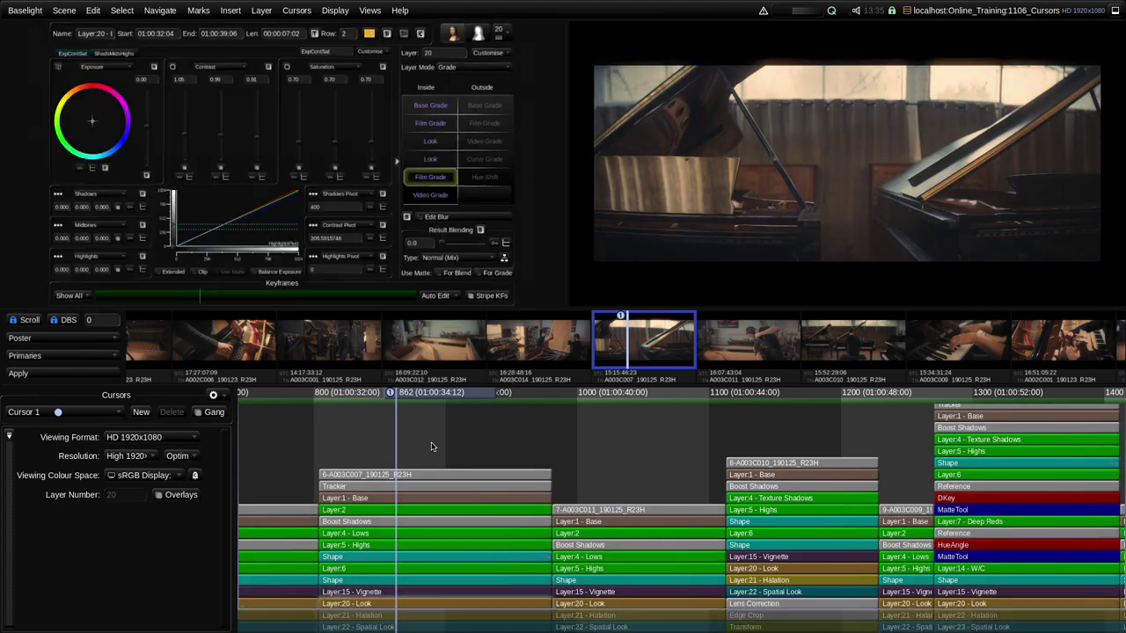
Move the render line up briefly and down to Layer:21 - Halation in shot 6
key("Up")
key("Up")
key("Down")
key("Down")
key("Down")
key("Down")
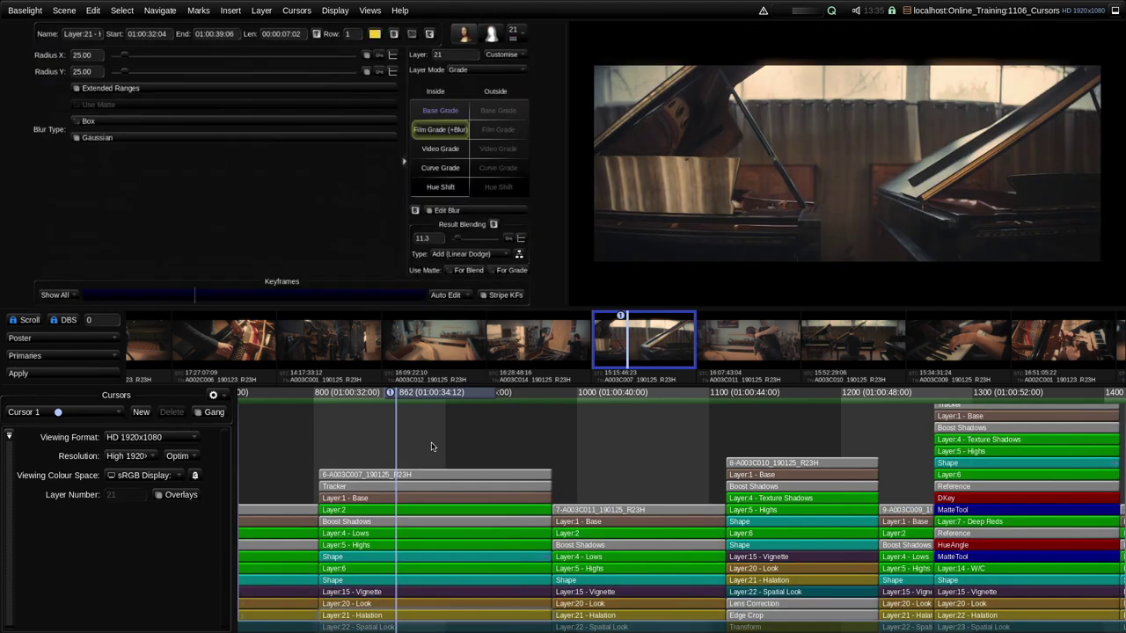
Raise the render line from Layer:21 - Halation past Layer:6, stepping back and forth, and end on Layer:5 - Highs
key("Up")
key("Up")
key("Up")
key("Up")
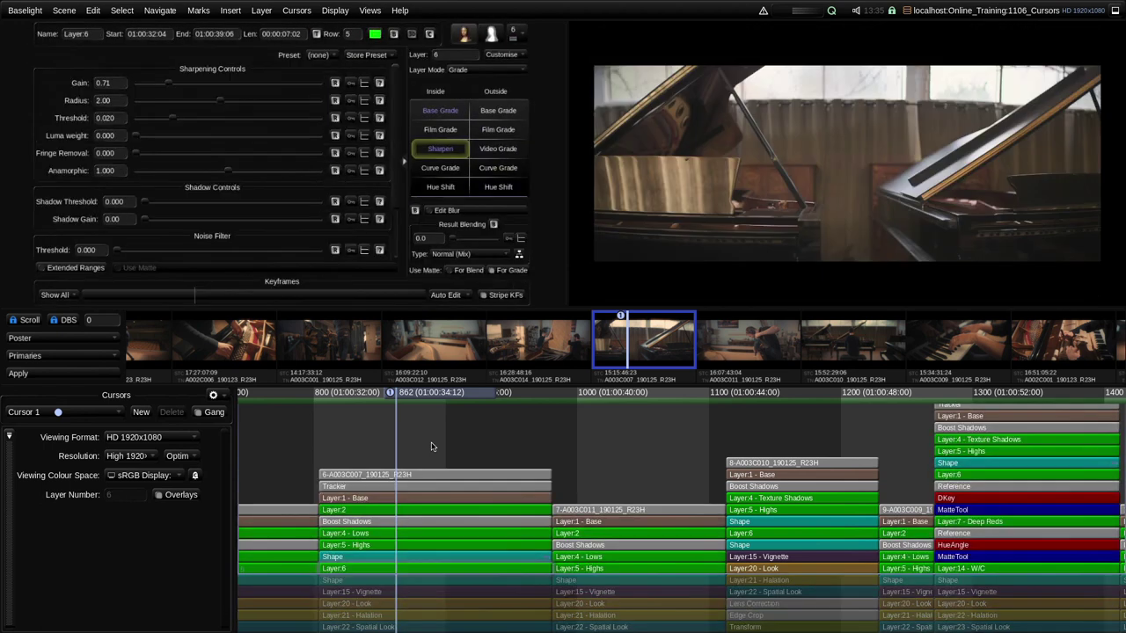
key("Up")
key("Up")
key("Up")
key("Down")
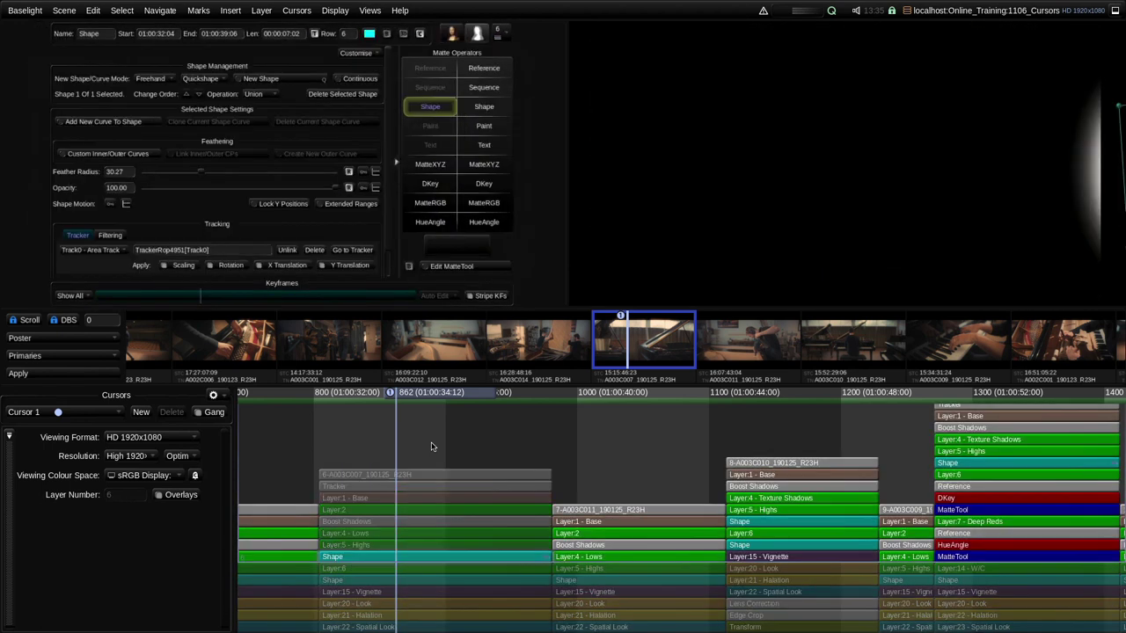
key("Down")
key("Up")
key("Up")
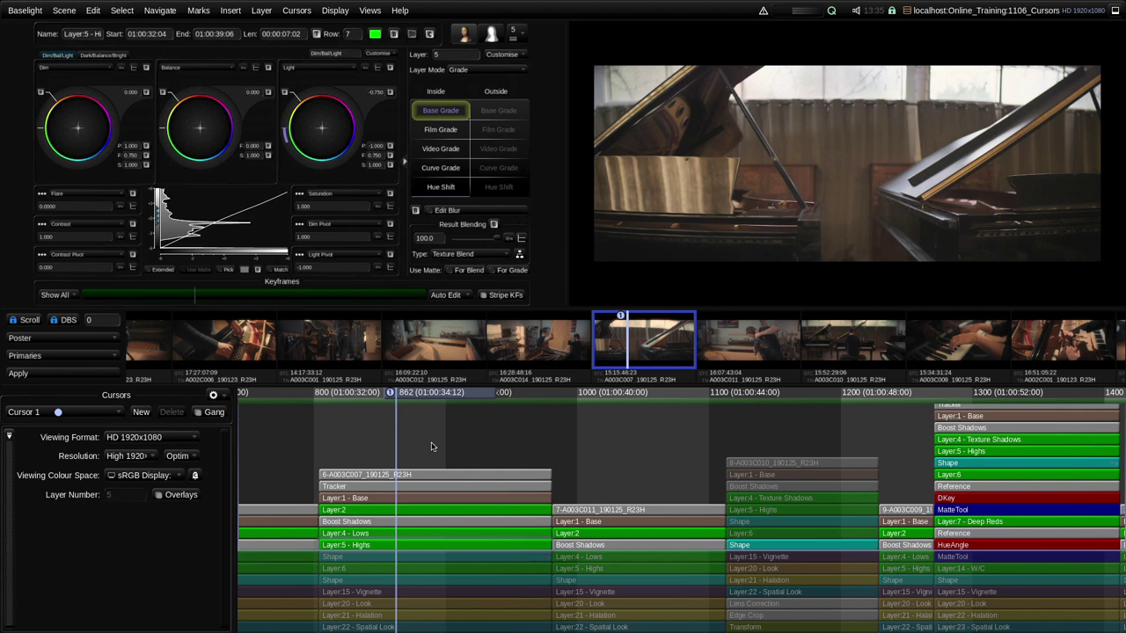
Lower the render line to the vignette's Shape strip and raise it back to Layer:5 - Highs
key("Down")
key("Down")
key("Down")
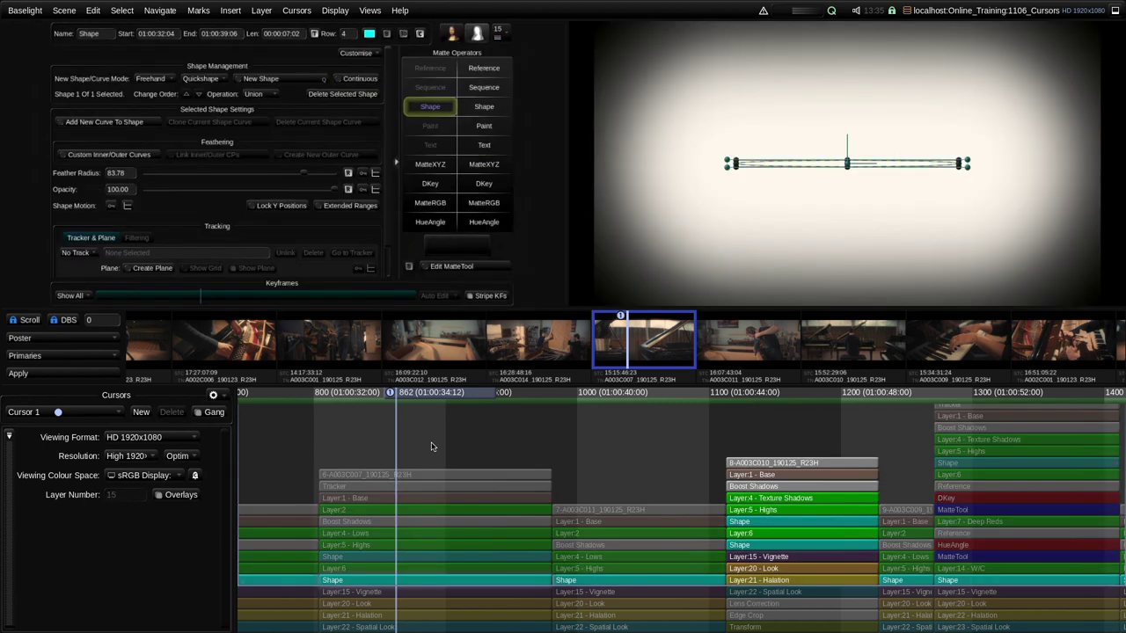
key("Up")
key("Up")
key("Up")
key("Up")
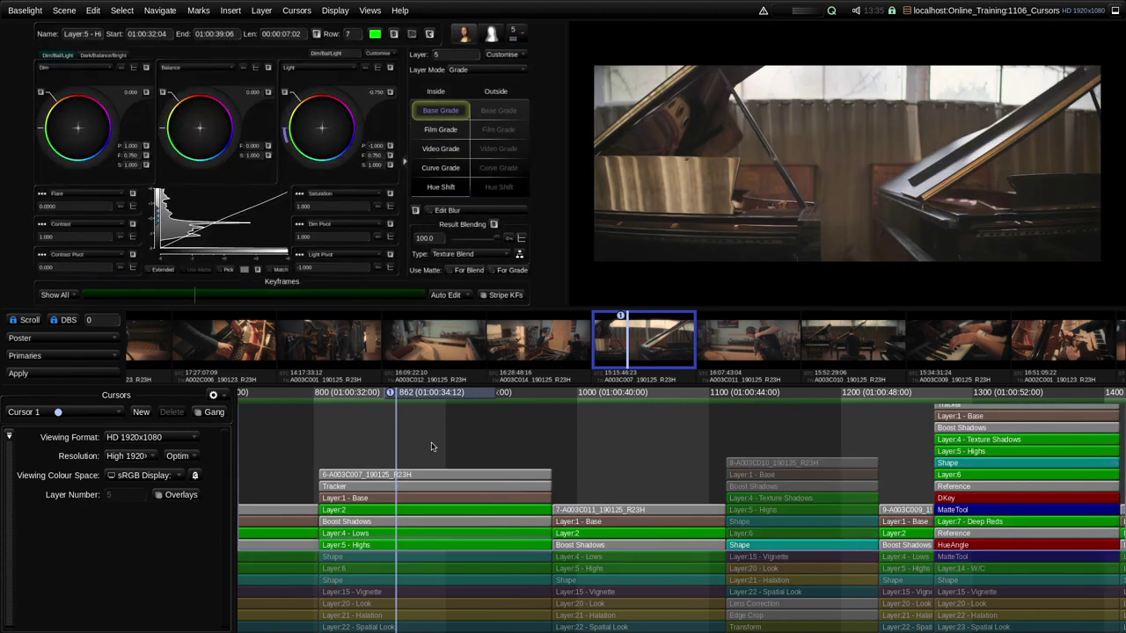
Move the render line a layer at a time to Layer:15 - Vignette and on to Layer:21 - Halation
key("Page_Down")
key("Page_Down")
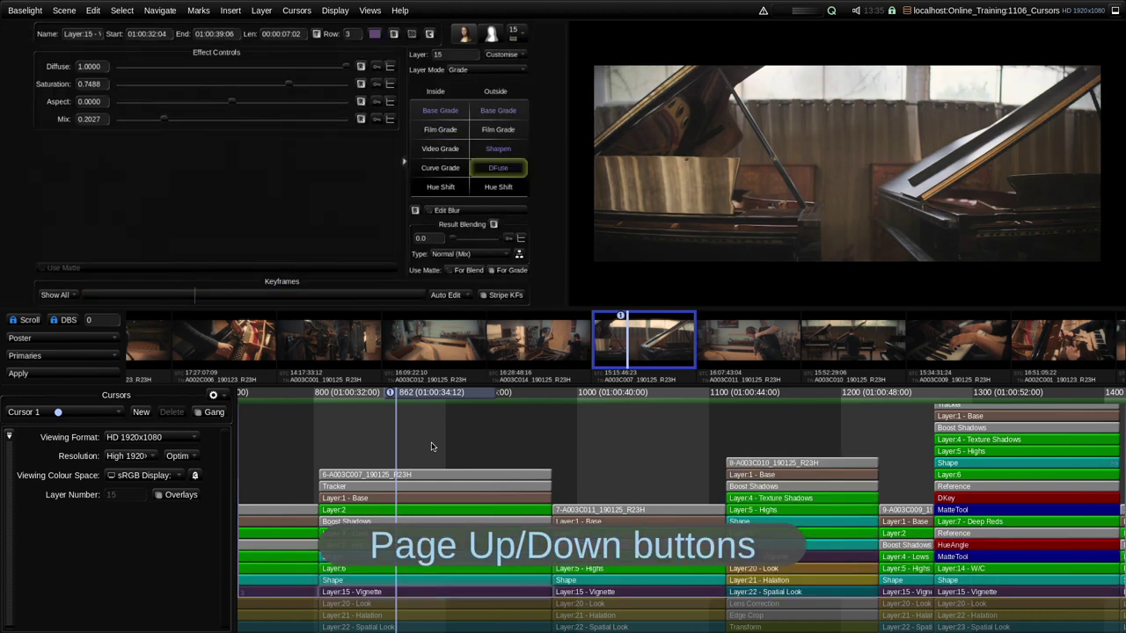
key("Page_Up")
key("Page_Up")
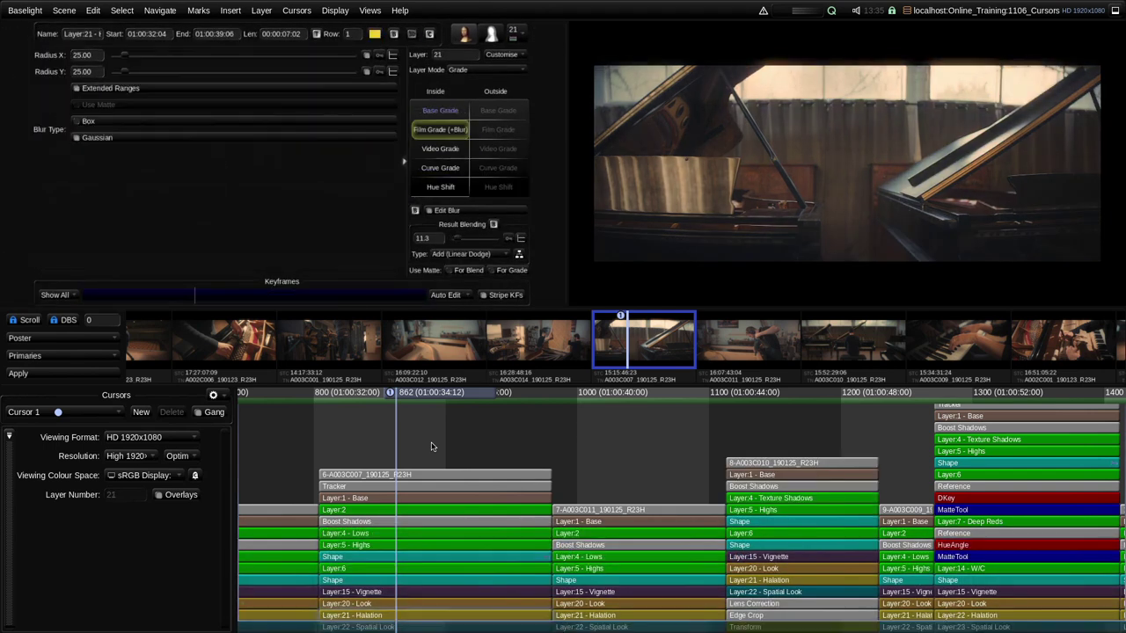
Raise the render line layer by layer from Layer:21 - Halation to Layer:2
key("Page_Up")
key("Page_Up")
key("Page_Up")
key("Page_Up")
key("Page_Up")
key("Page_Up")
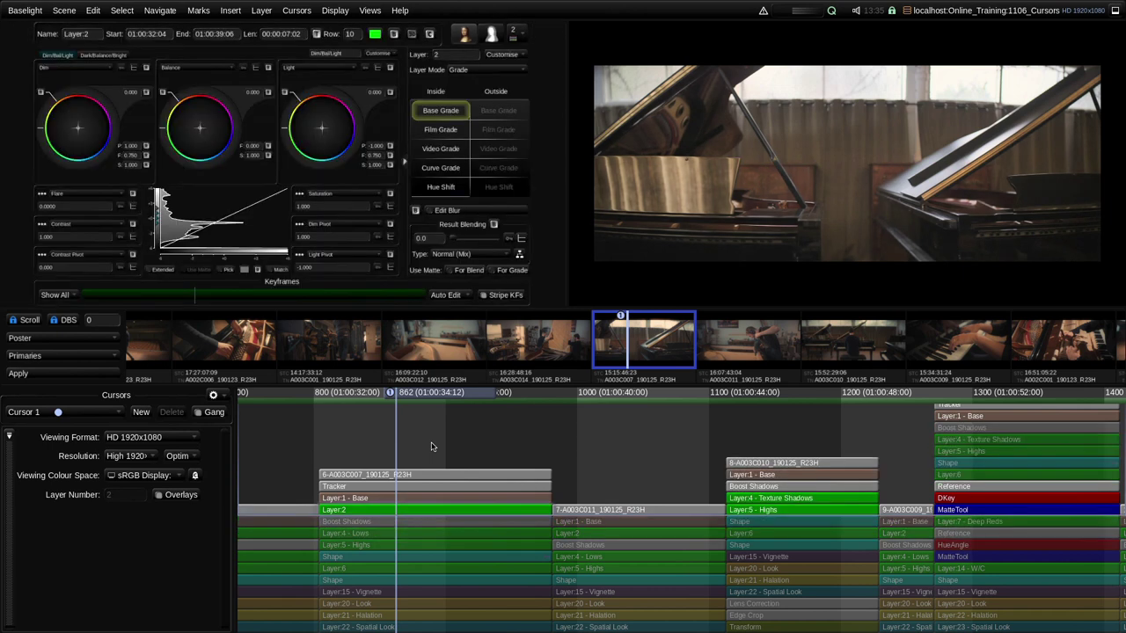
Lower the render line layer by layer to Layer:22 - Spatial Look at the bottom of shot 6's stack
key("Page_Down")
key("Page_Down")
key("Page_Down")
key("Page_Down")
key("Page_Down")
key("Page_Down")
key("Page_Down")
key("Page_Down")
key("Page_Down")
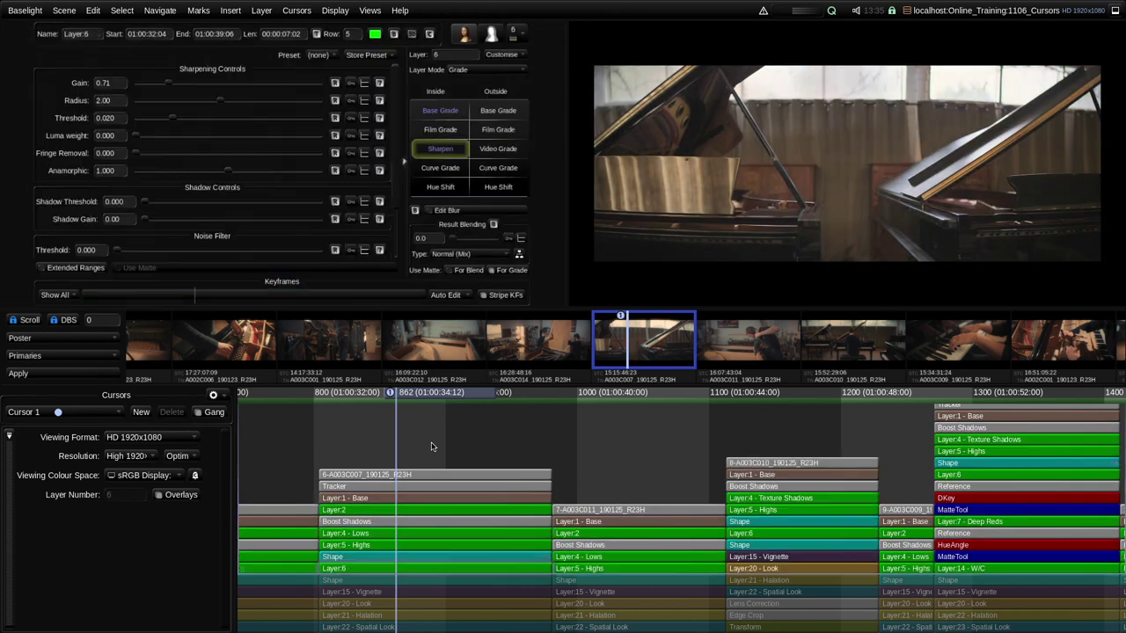
key("Page_Down")
key("Page_Down")
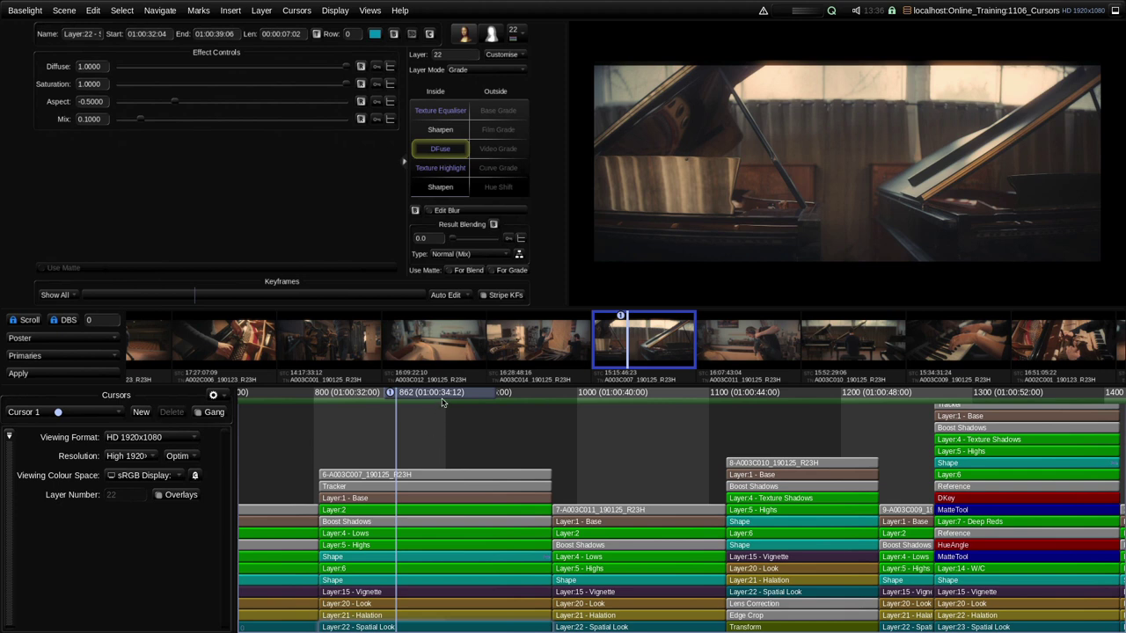
Scrub the cursor back slightly within shot 6 to frame 856
mouse_move(445, 398)
left_mouse_down()
mouse_move(424, 396)
mouse_move(437, 396)
left_mouse_up()
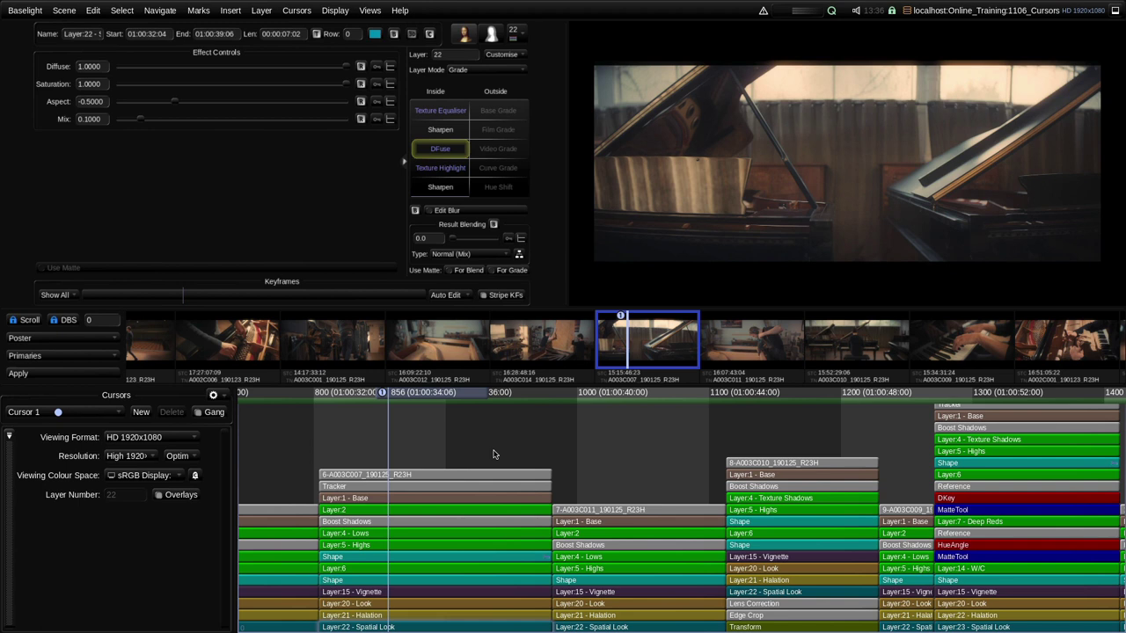
Bring up the Cursors view and widen it so its settings are fully readable
left_click(370, 10)
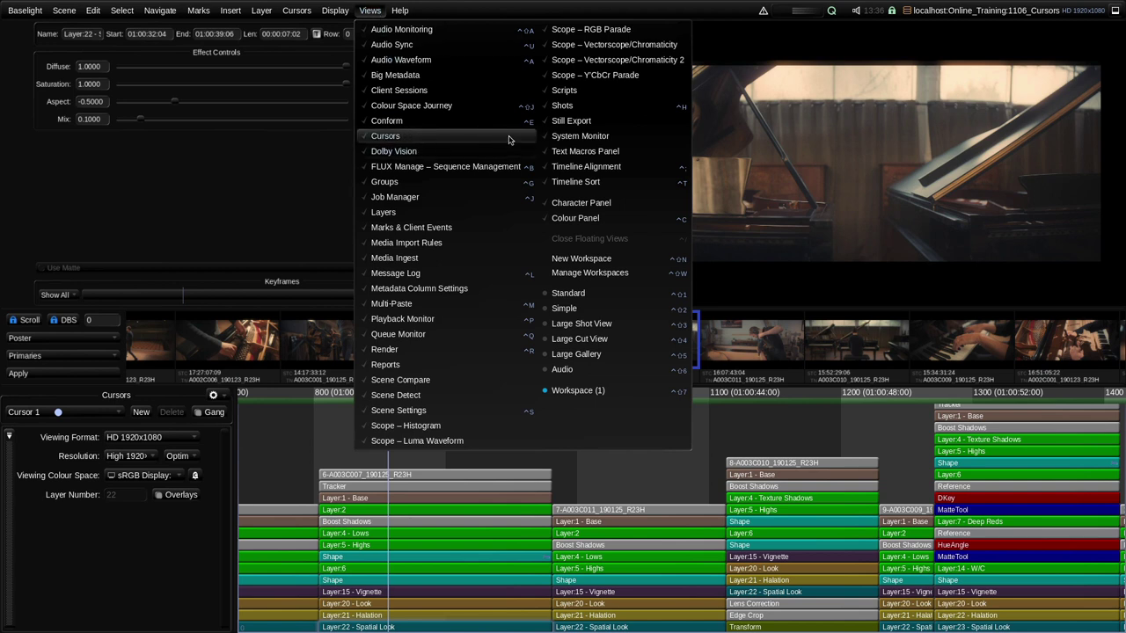
left_click(398, 138)
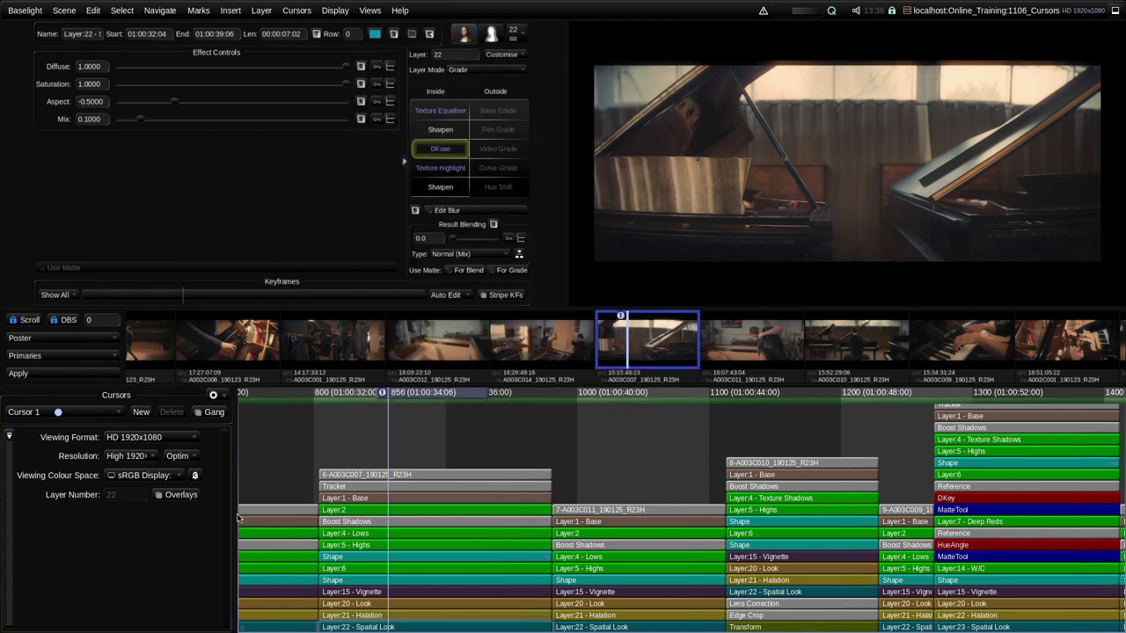
left_click_drag(236, 515, 329, 502)
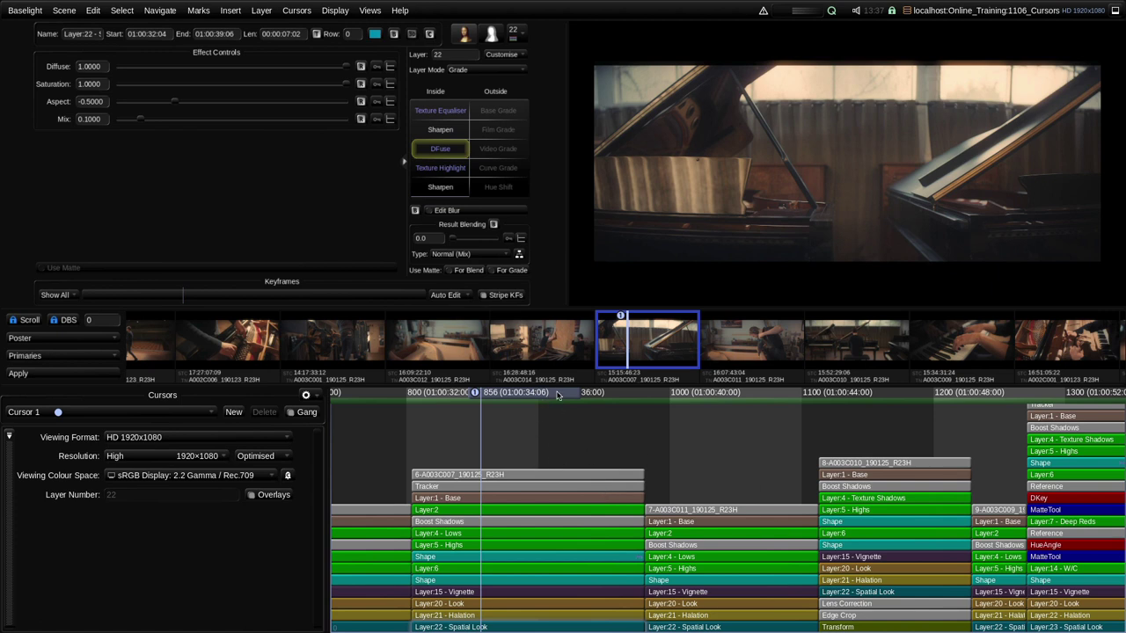
Step Cursor 1 back one frame to 855 and set its viewing format to HD 1280x720
key("Left")
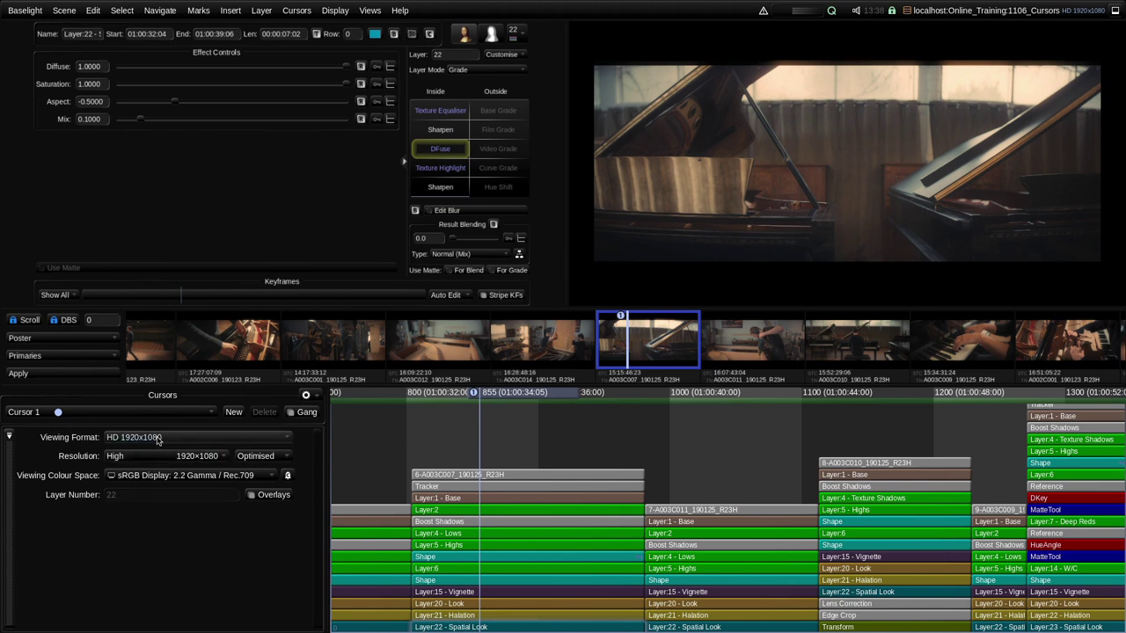
left_click(199, 440)
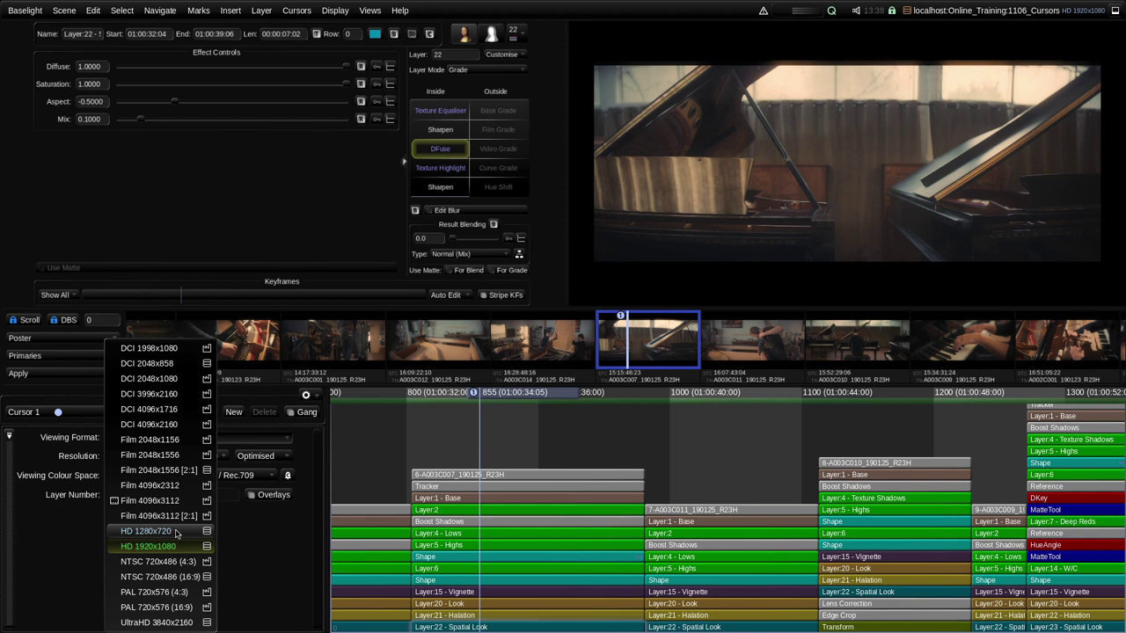
left_click(175, 532)
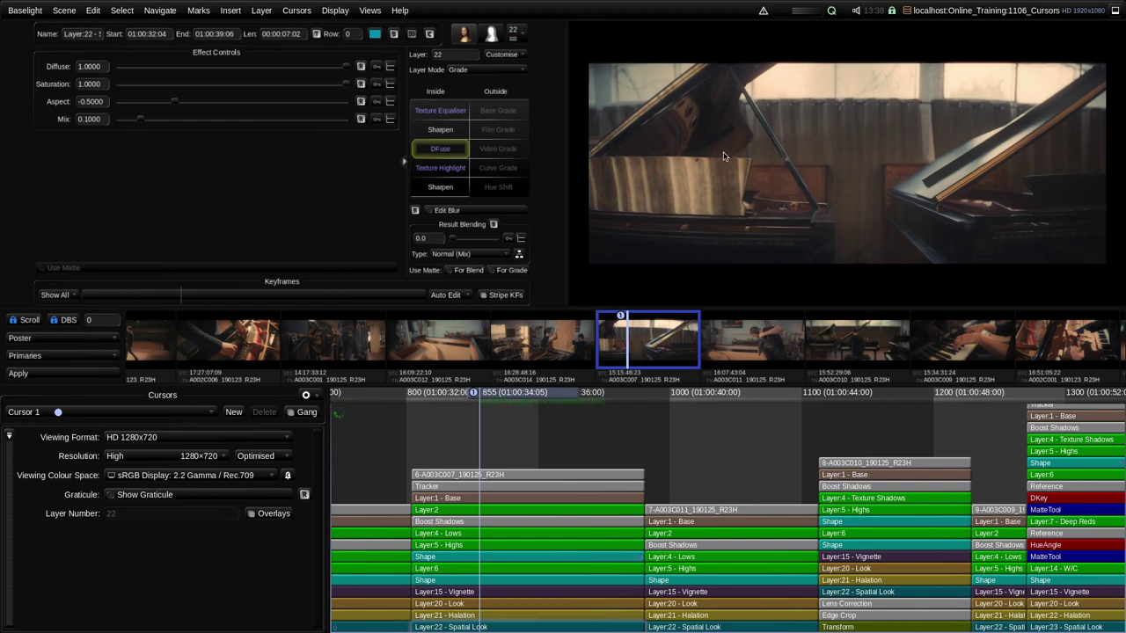
Inspect the piano image close up and set Cursor 1's viewing format to HD 1920x1080
scroll(772, 166, "up", 3)
scroll(782, 236, "up", 4)
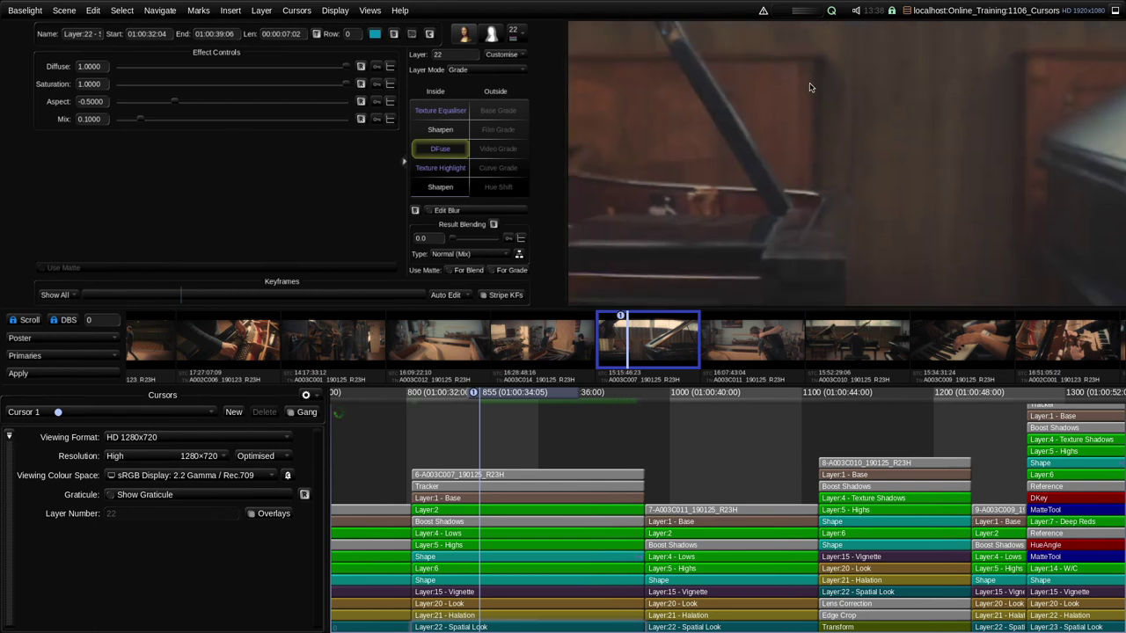
scroll(746, 150, "up", 2)
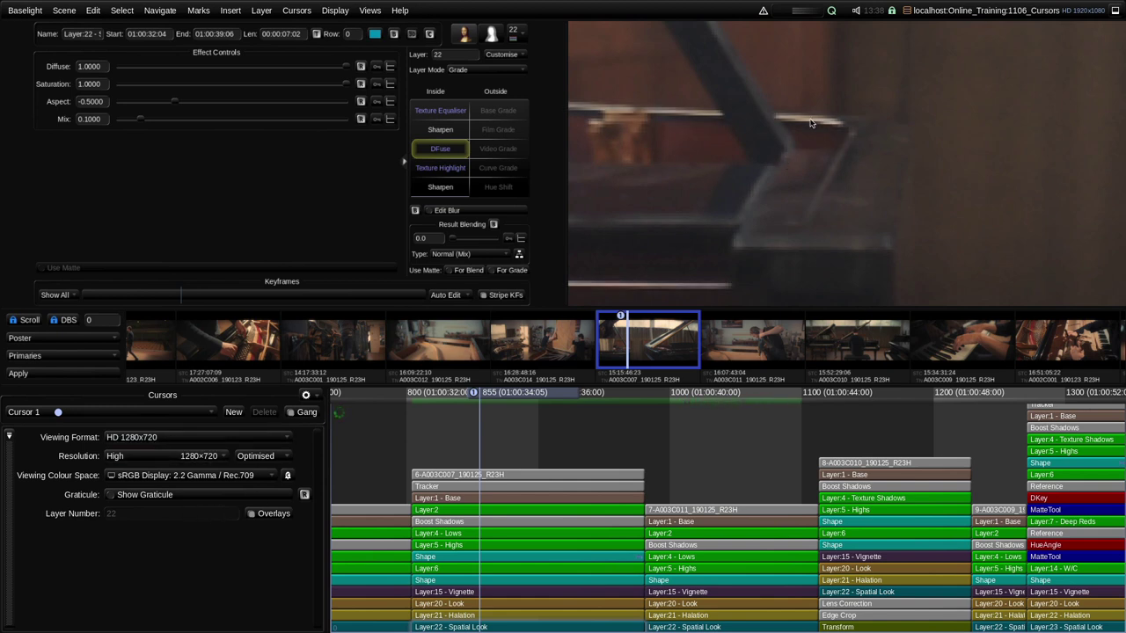
left_click(167, 445)
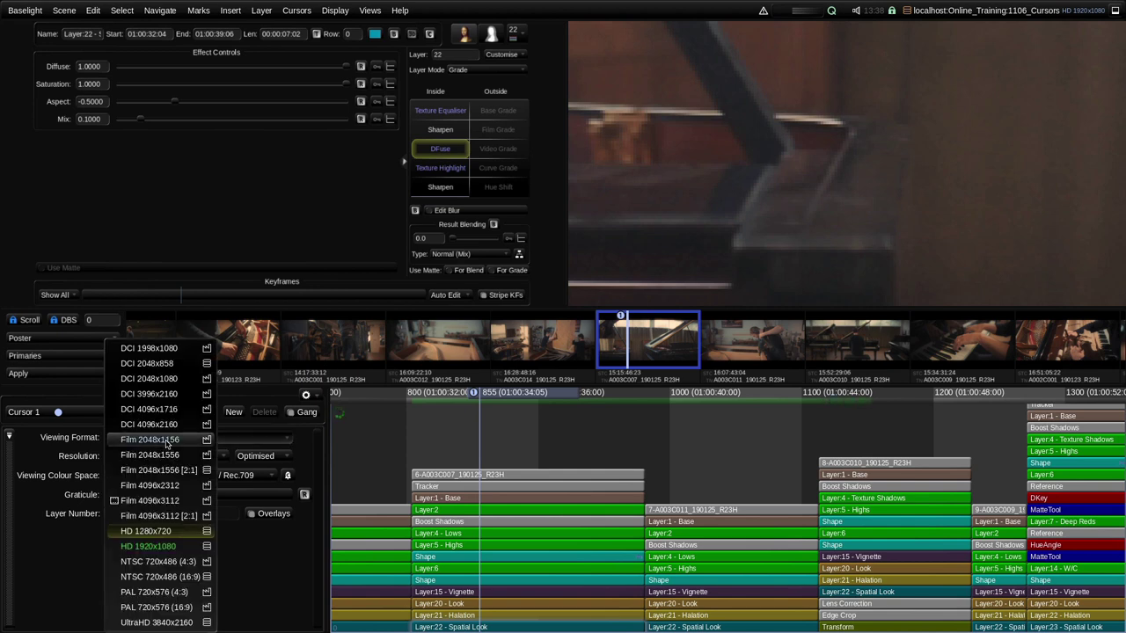
left_click(180, 547)
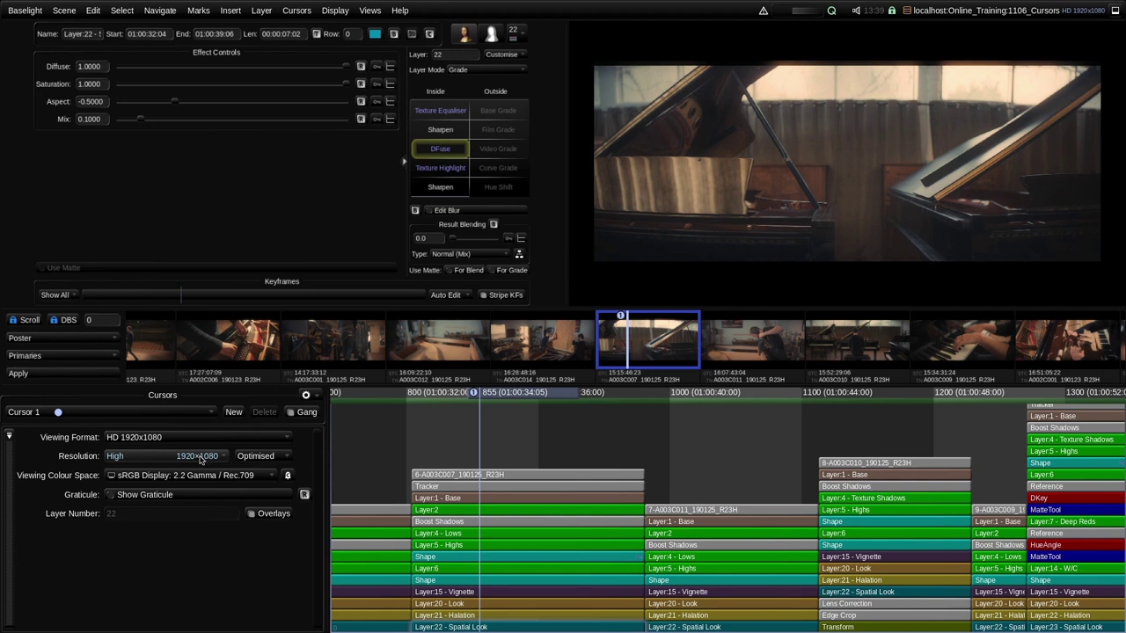
Try the Medium, Low and Thumbnail resolutions for Cursor 1 and return it to High
left_click(200, 454)
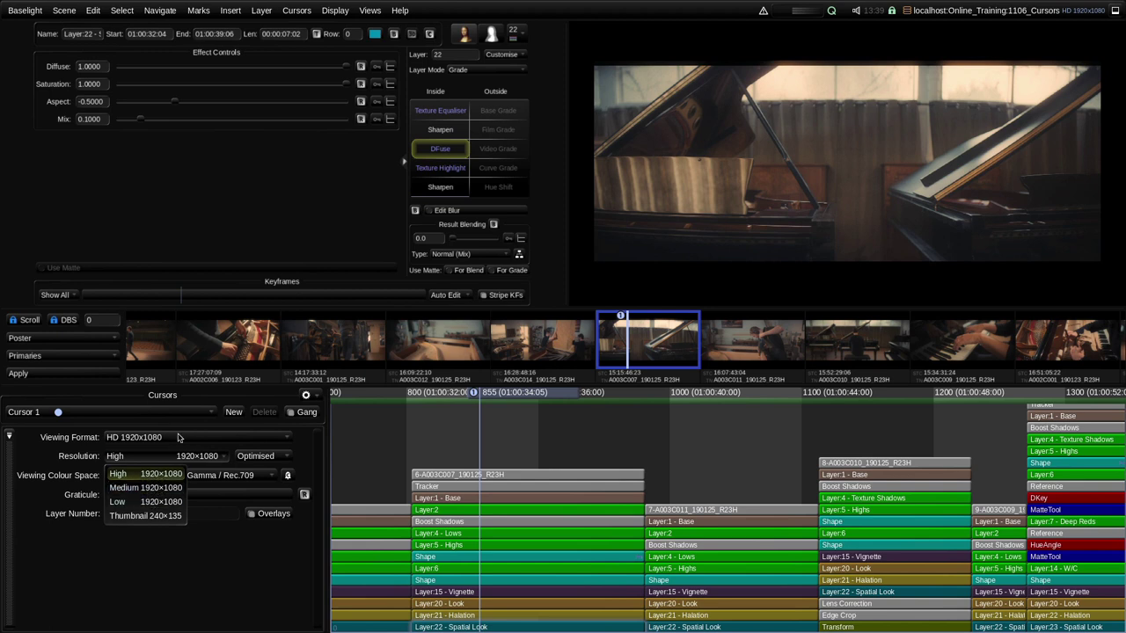
left_click(163, 503)
left_click(167, 456)
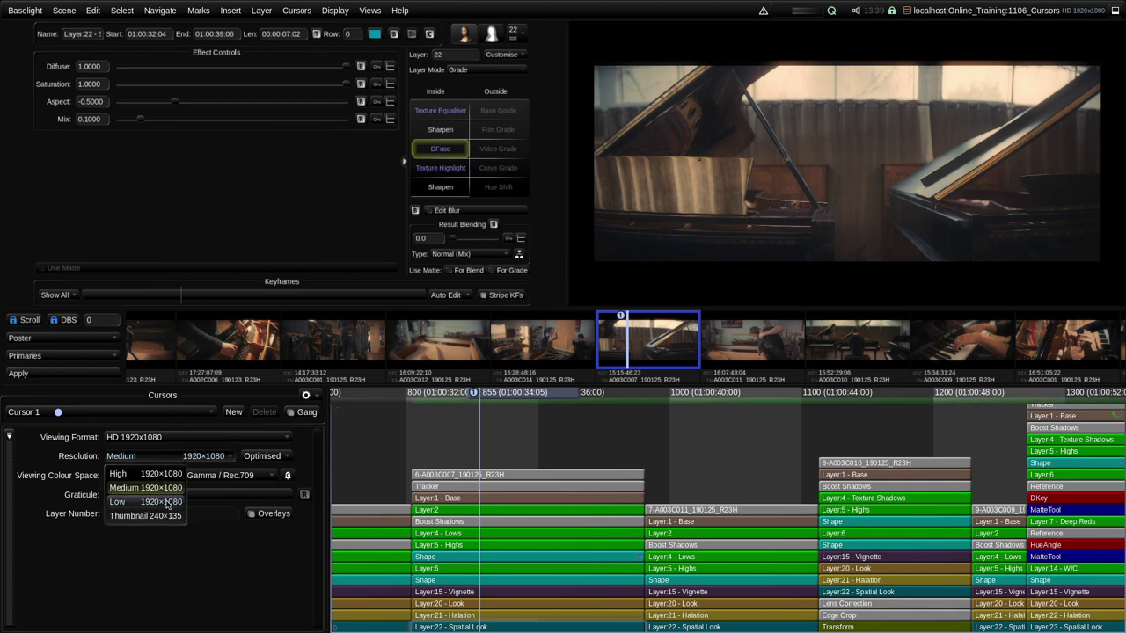
left_click(166, 503)
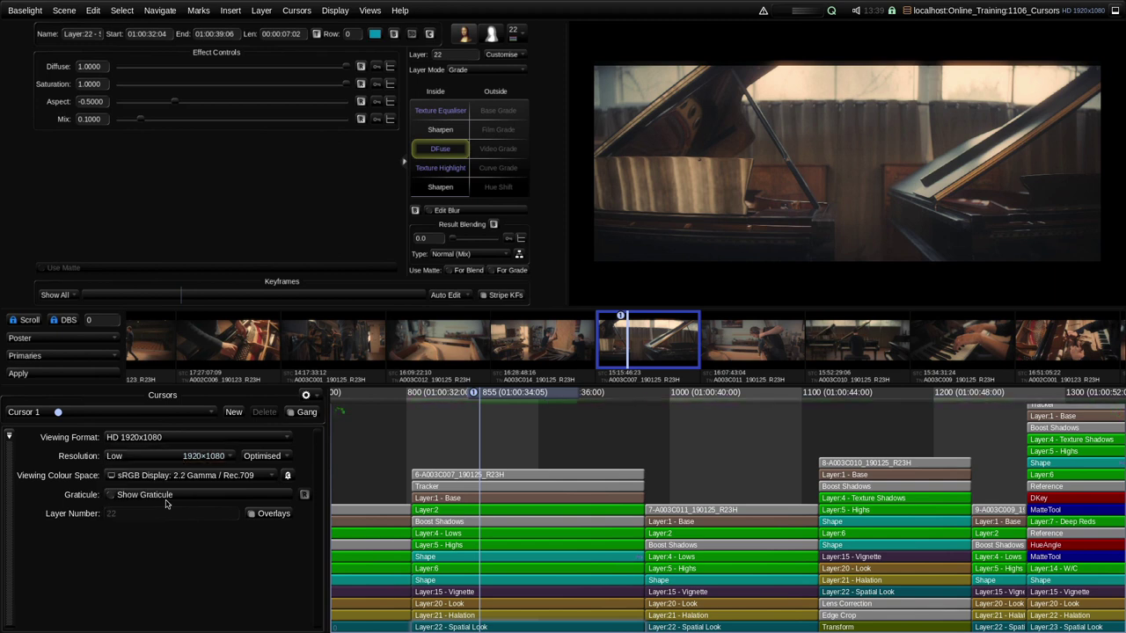
left_click(203, 457)
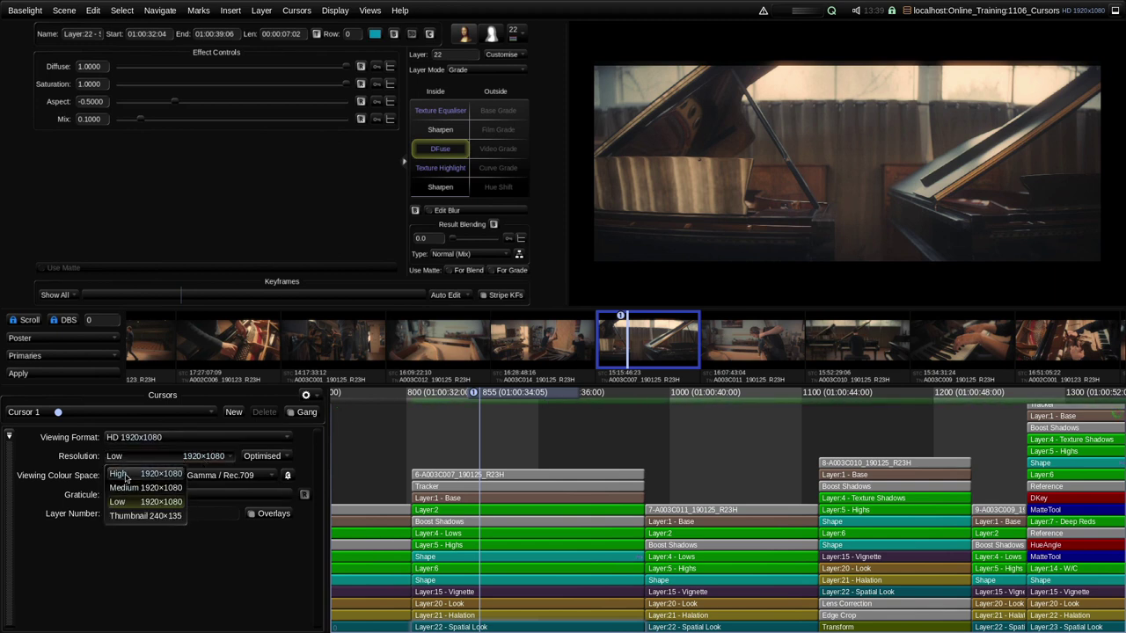
left_click(167, 519)
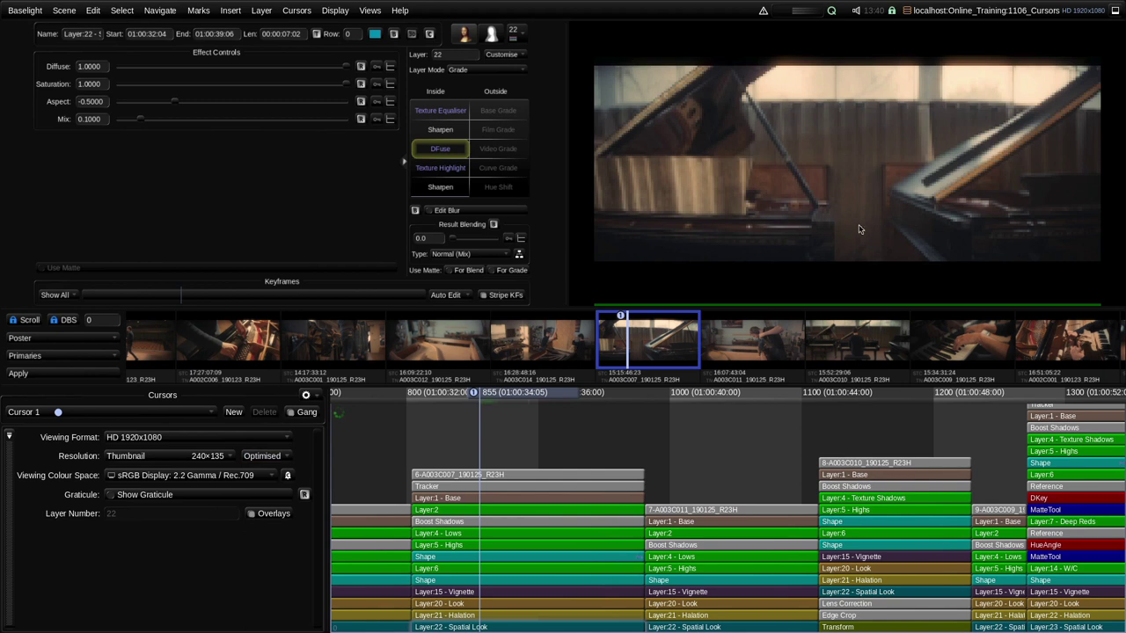
left_click(167, 454)
left_click(173, 472)
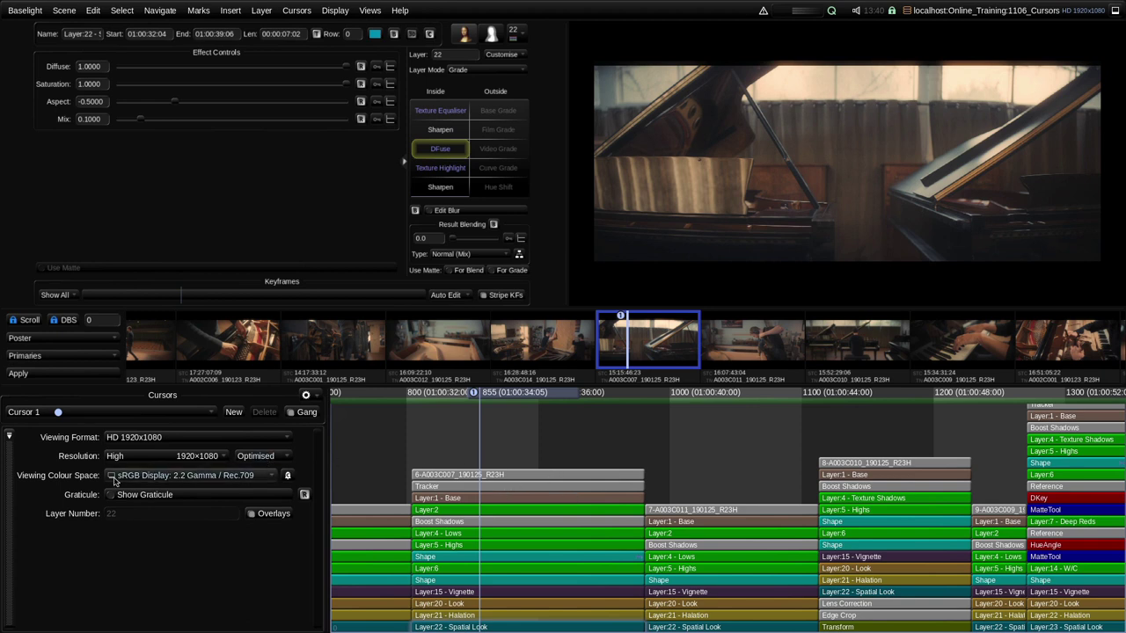
Switch Cursor 1's decode quality to Max Quality and back to Optimised
left_click(278, 458)
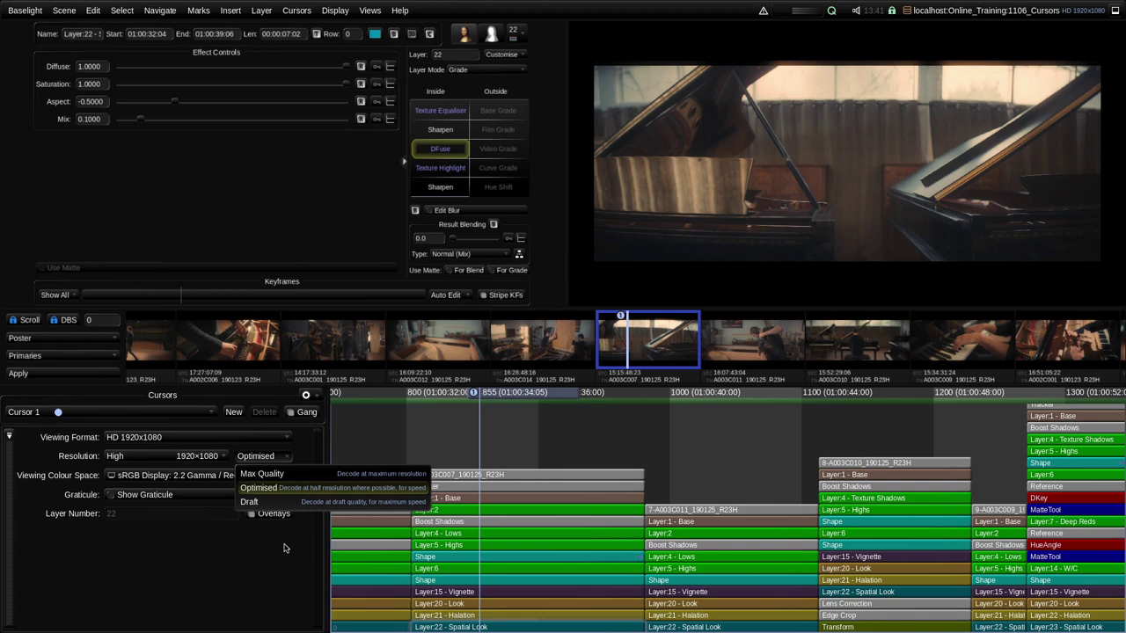
left_click(285, 476)
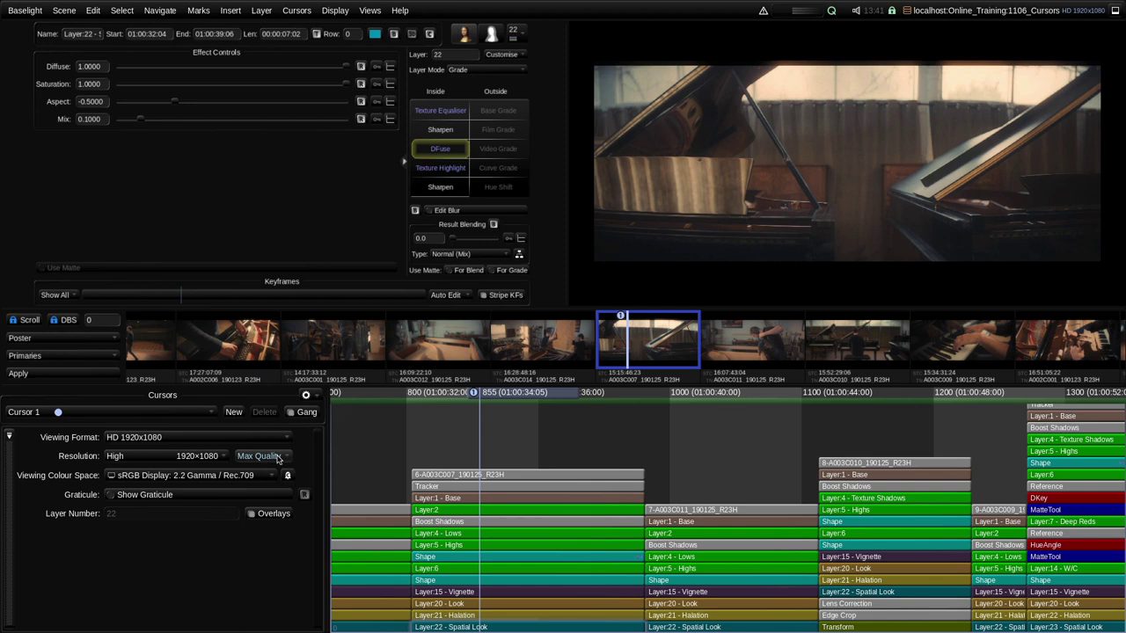
left_click(275, 457)
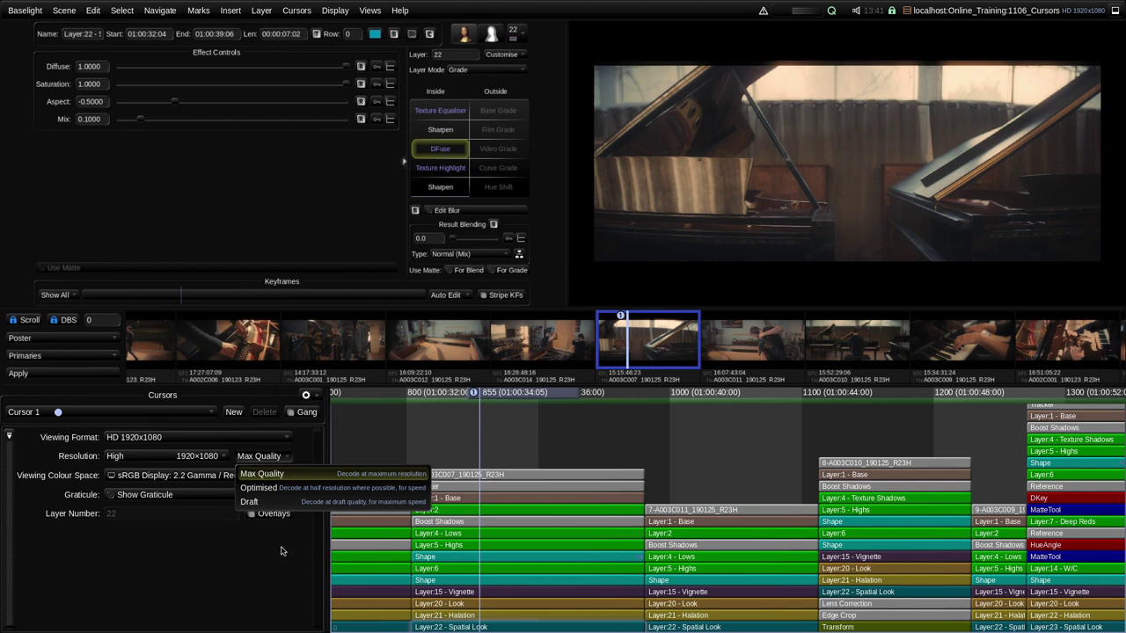
left_click(285, 489)
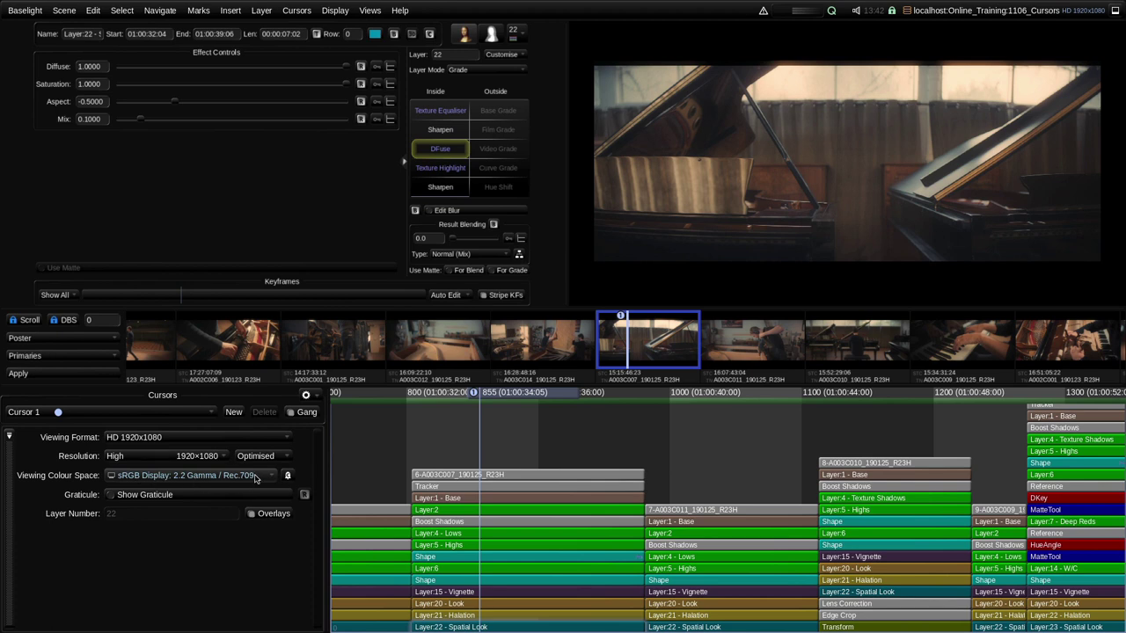
Review the viewing colour spaces available for Cursor 1 and hide the Graticule row in the Cursors view
mouse_move(255, 478)
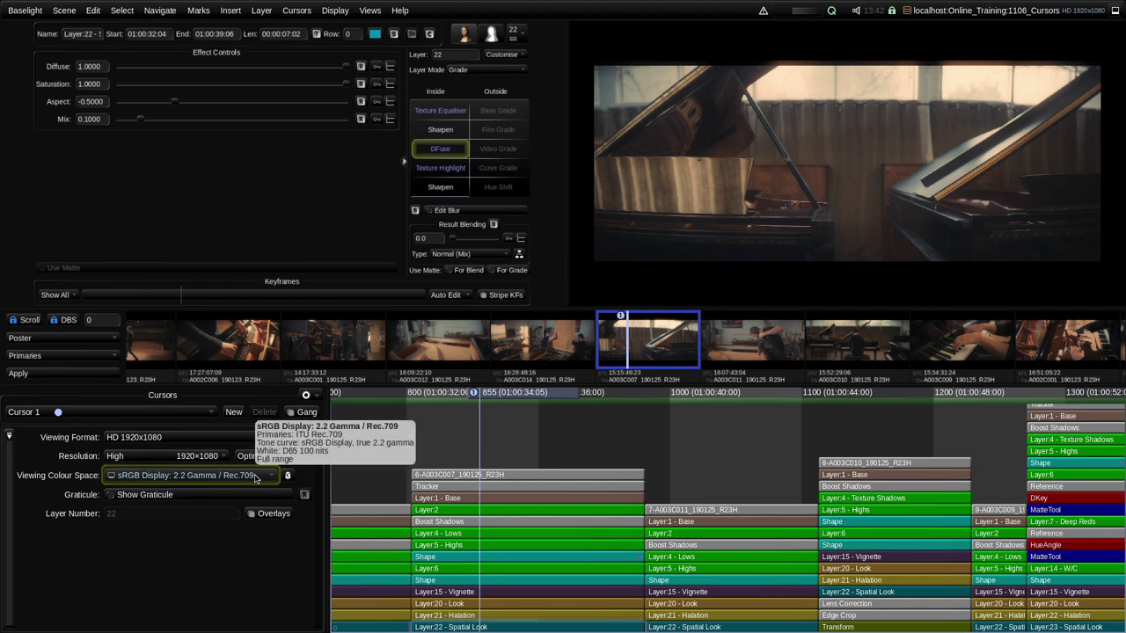
left_click(255, 475)
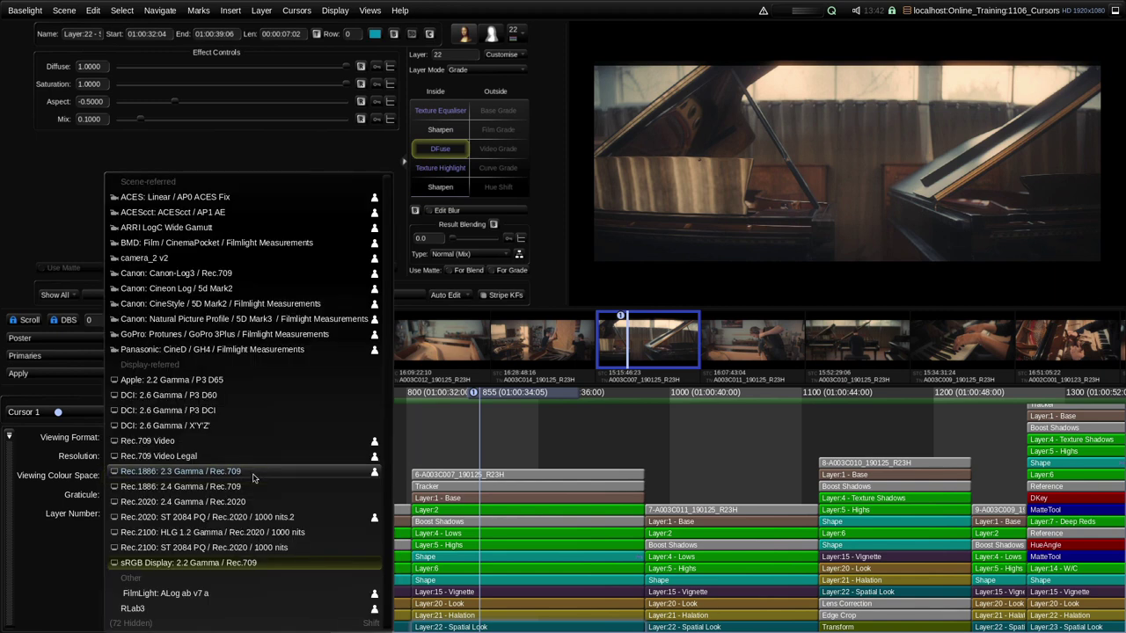
mouse_move(252, 489)
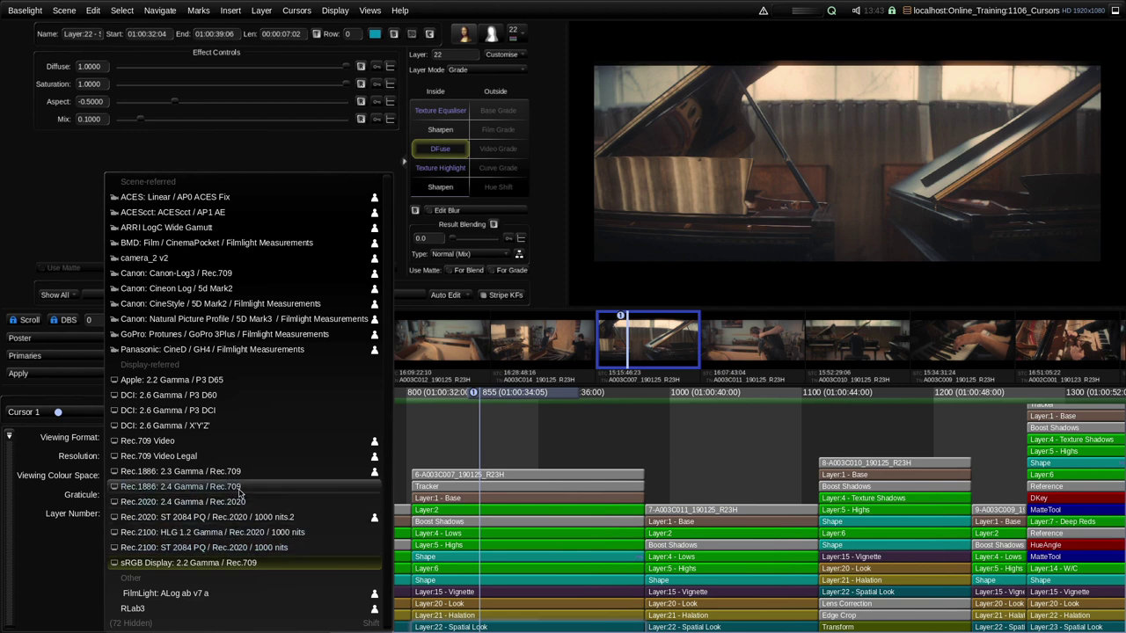
left_click(55, 561)
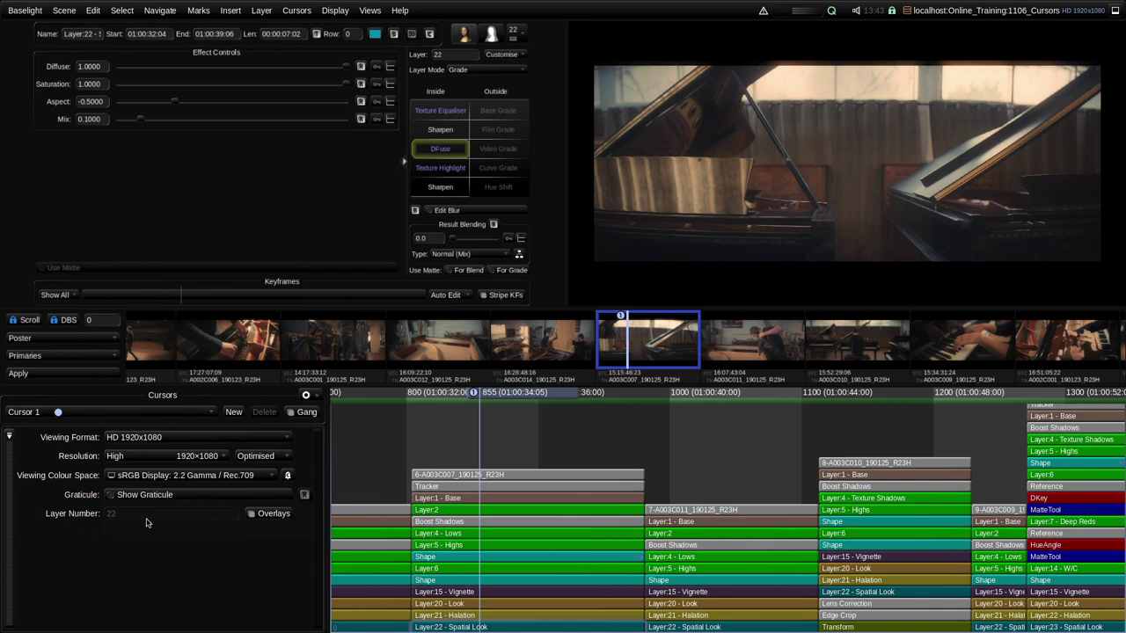
left_click(88, 497)
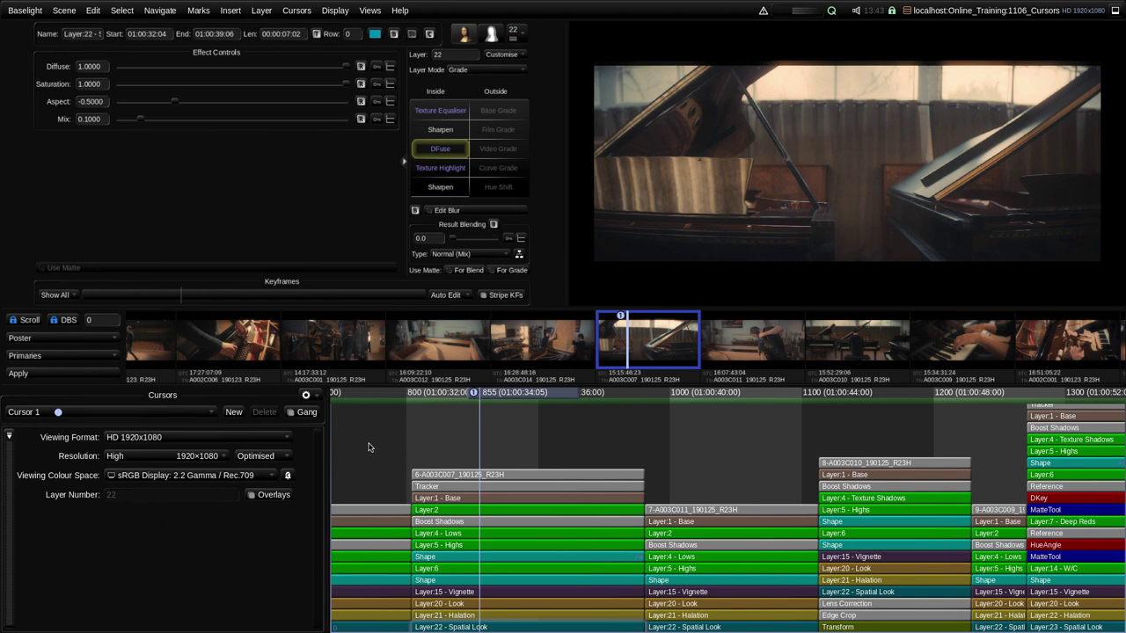
Raise the render line from the bottom of shot 6's stack to Layer:6
key("Up")
key("Up")
key("Up")
key("Up")
key("Up")
key("Up")
key("Up")
key("Up")
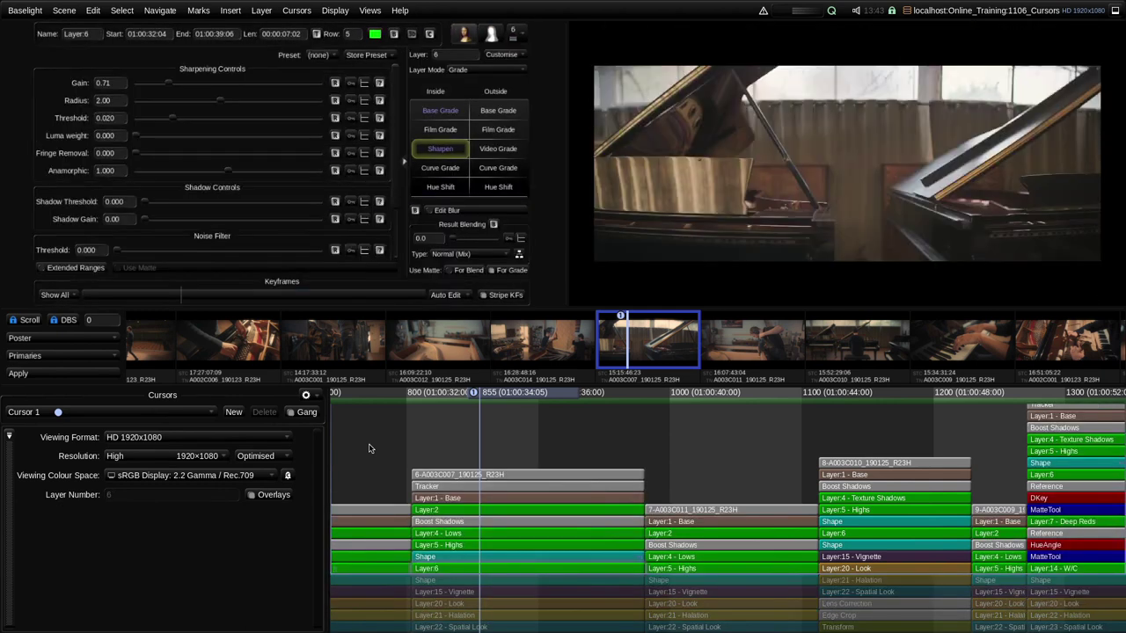
Move the render line down and up through shot 6's lower layers, ending on Layer:21 - Halation
key("Down")
key("Down")
key("Down")
key("Down")
key("Down")
key("Down")
key("Up")
key("Up")
key("Up")
key("Up")
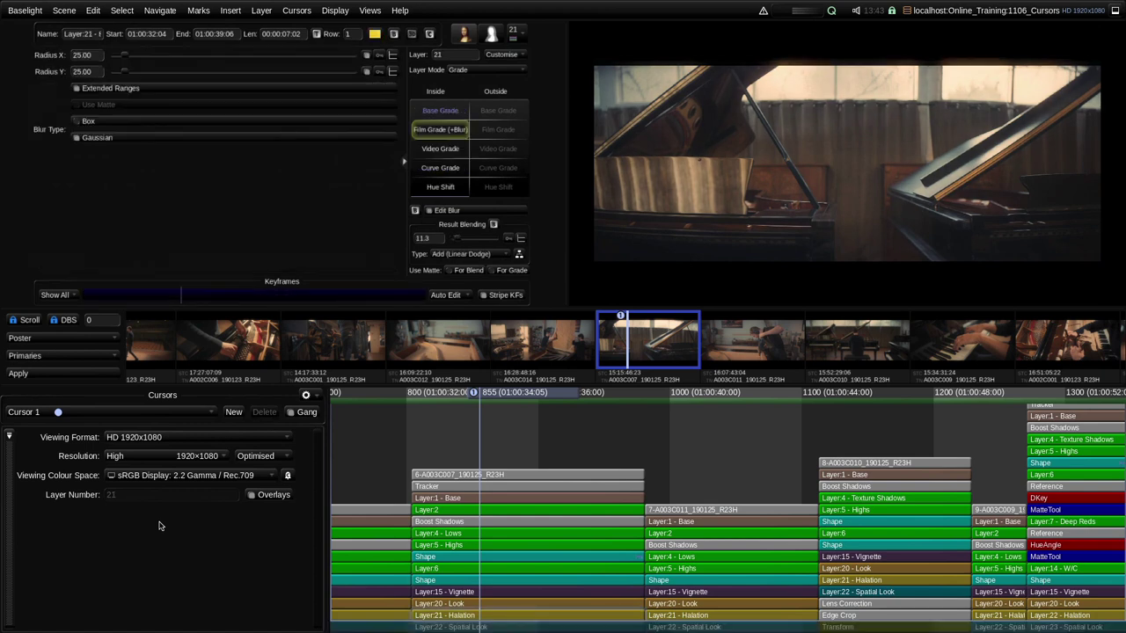
Move the render line between Layer:4 - Lows and Layer:6, ending on Boost Shadows in shot 6
key("Up")
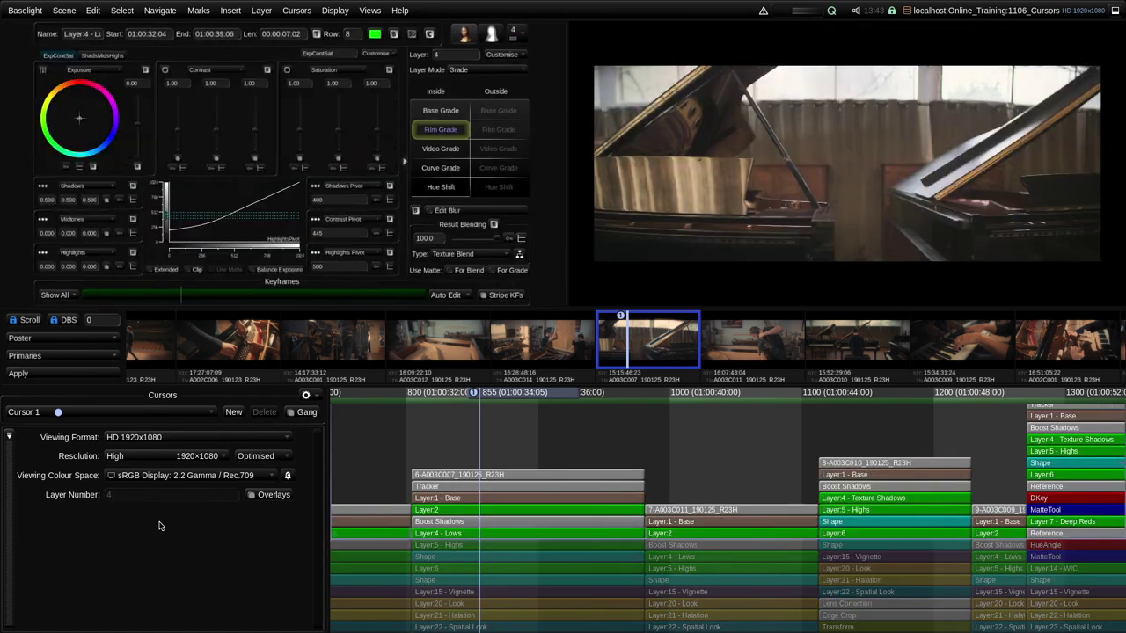
key("Down")
key("Down")
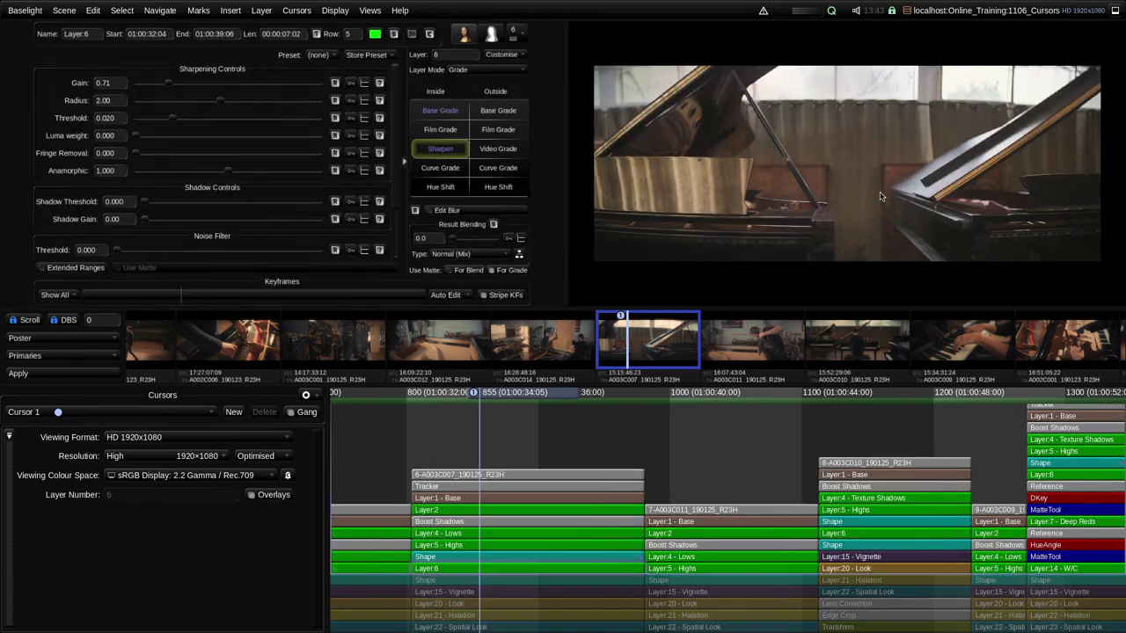
key("Up")
key("Up")
key("Up")
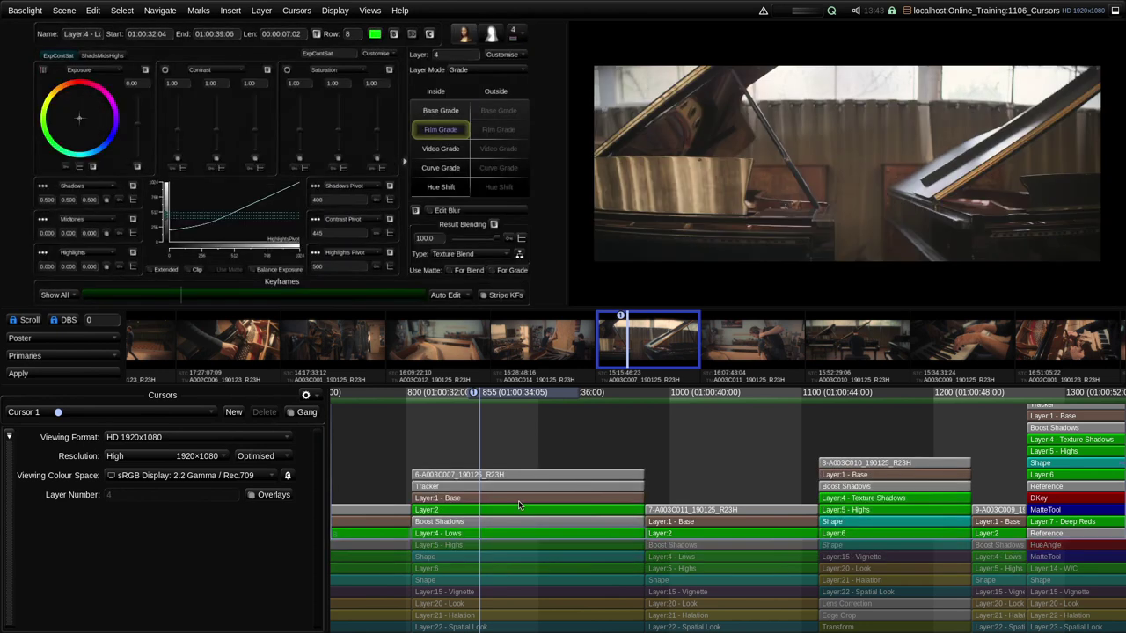
key("Up")
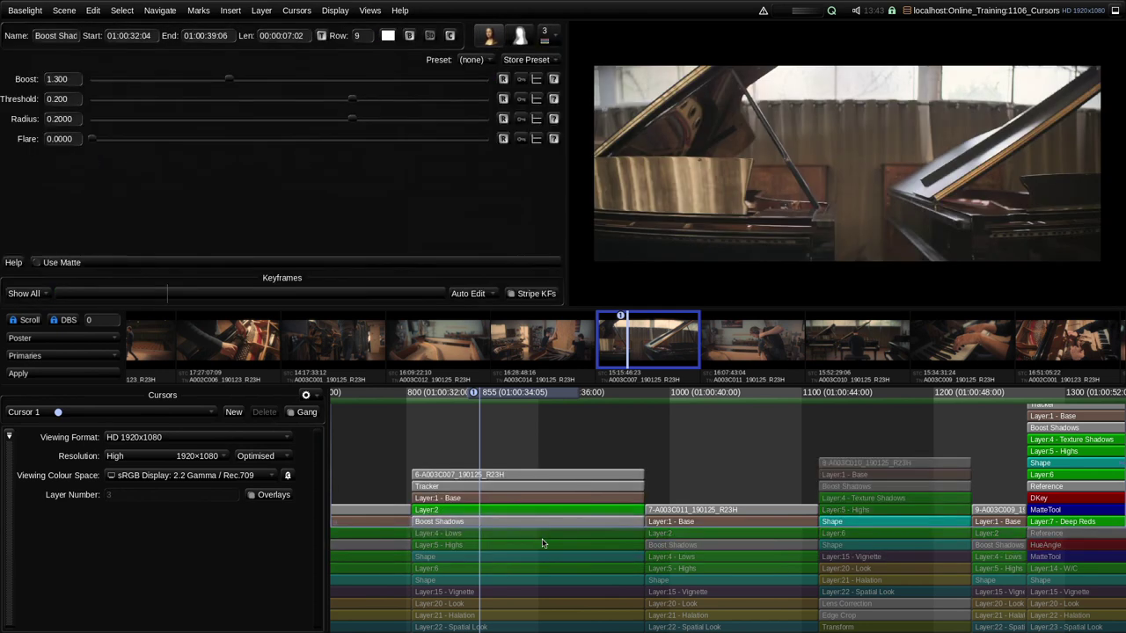
Lower the render line past Layer:4 - Lows to Layer:15 - Vignette in shot 6's stack
key("Up")
key("Up")
key("Down")
key("Down")
key("Down")
key("Down")
key("Down")
key("Down")
key("Down")
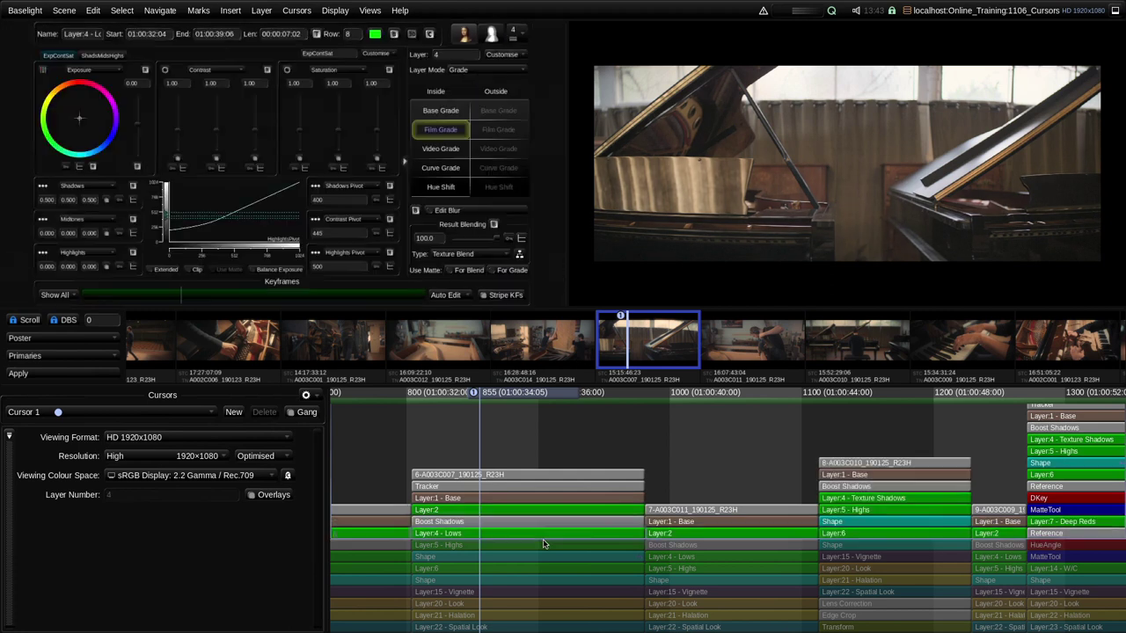
key("Down")
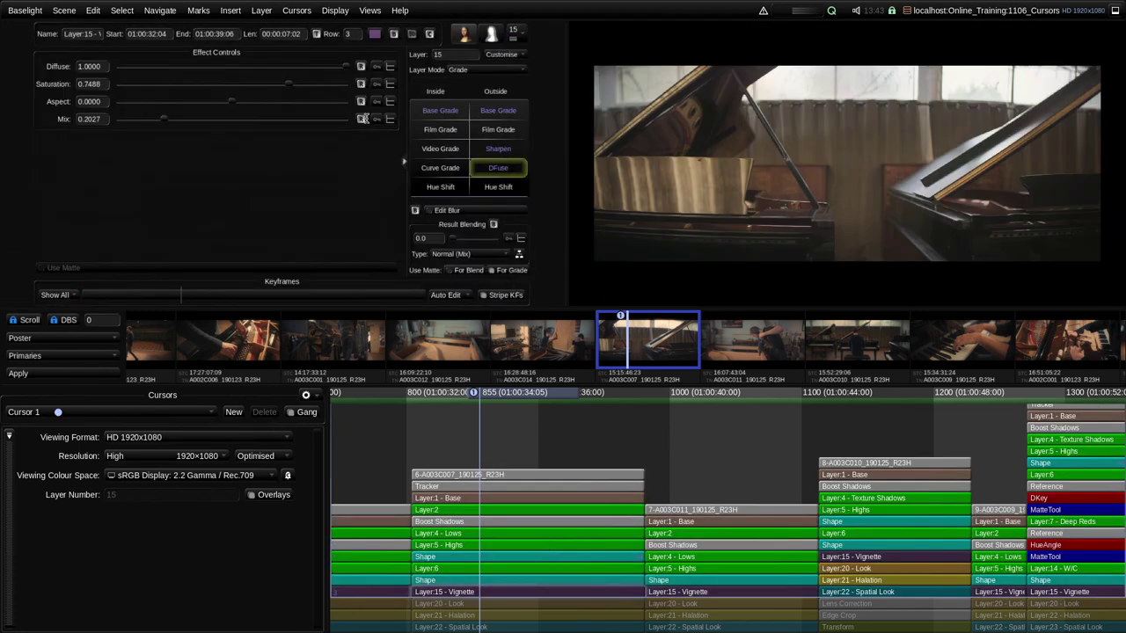
Raise the render line to the Shape strip above Layer:6, and return it to Layer:22 - Spatial Look
key("Up")
key("Up")
key("Up")
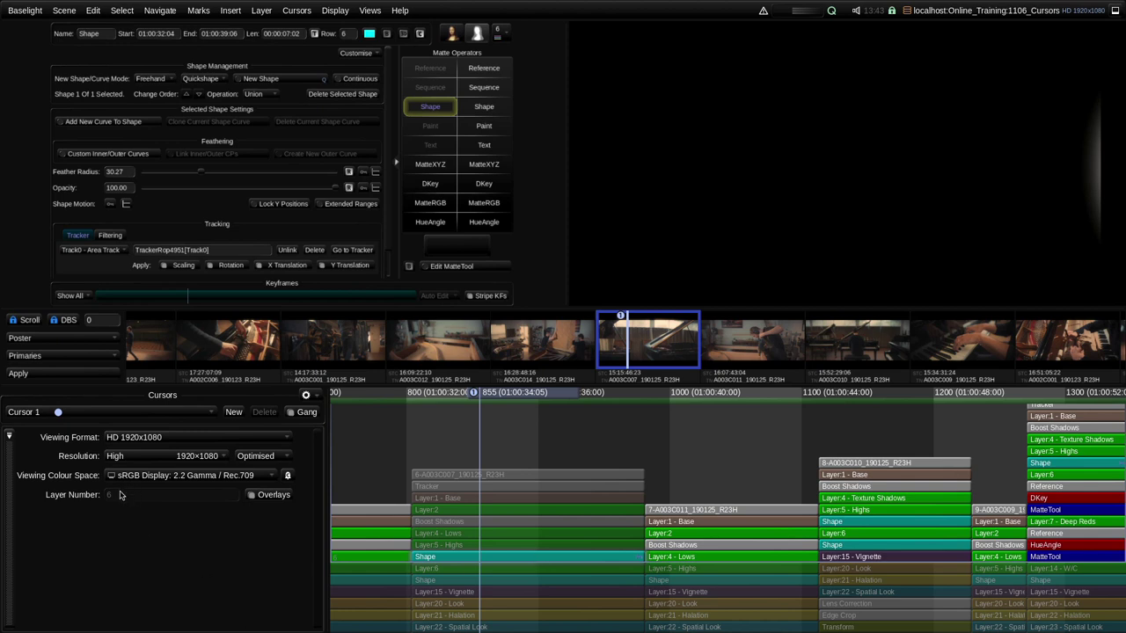
scroll(118, 497, "up", 9)
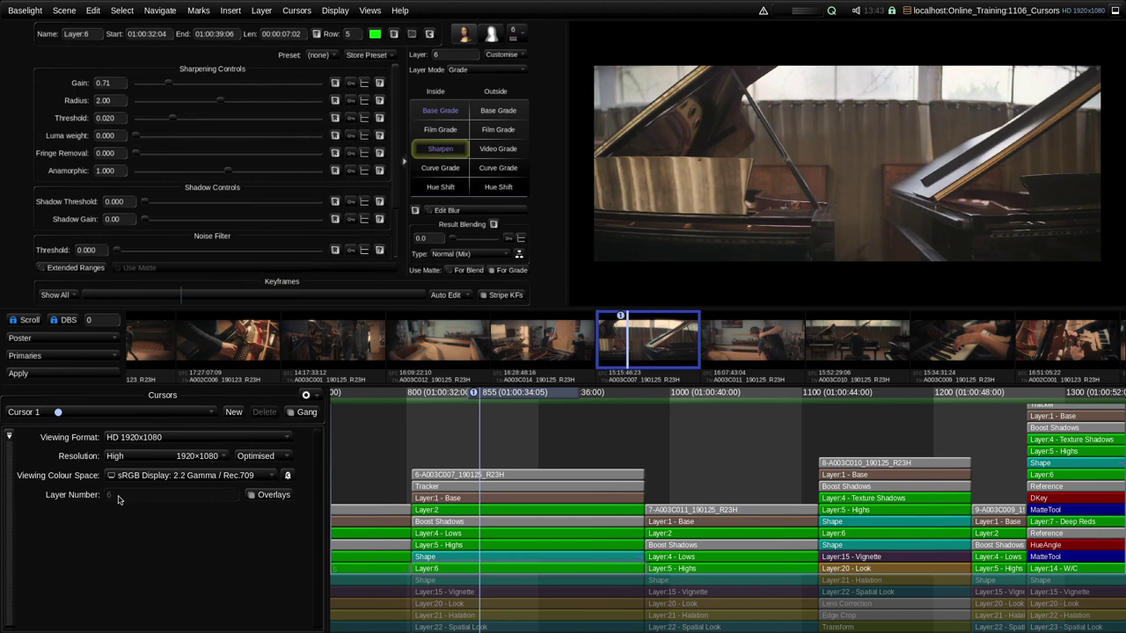
scroll(119, 498, "up", 7)
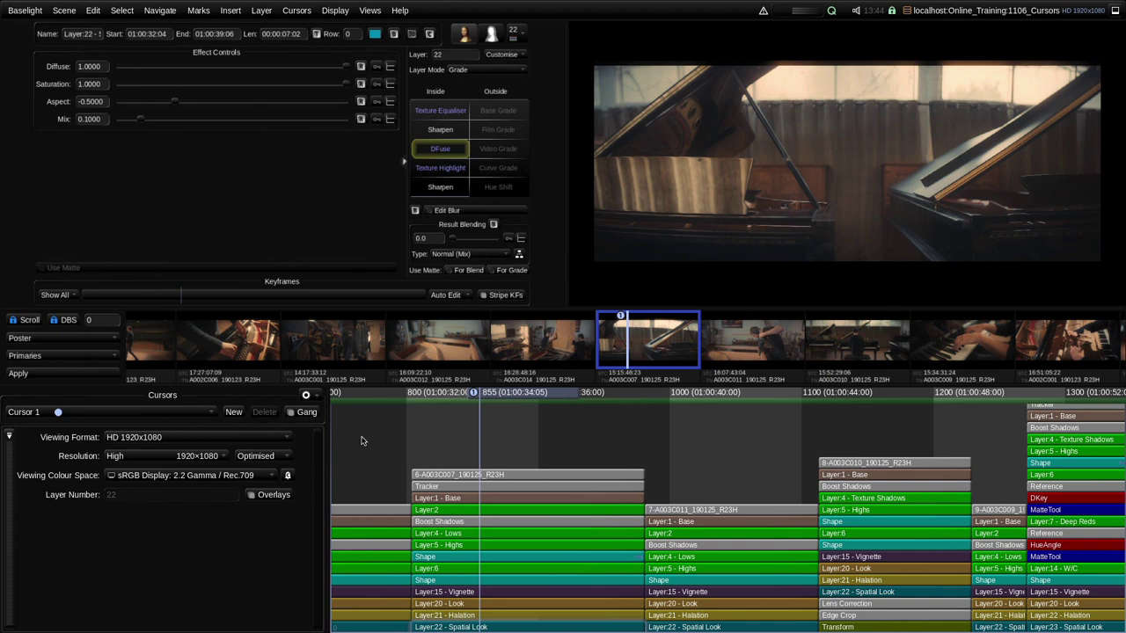
On the Shape strip above shot 6's Layer:15 - Vignette, nudge the shape down slightly and stretch it vertically into a wide ellipse
key("Up")
key("Up")
key("Up")
key("Up")
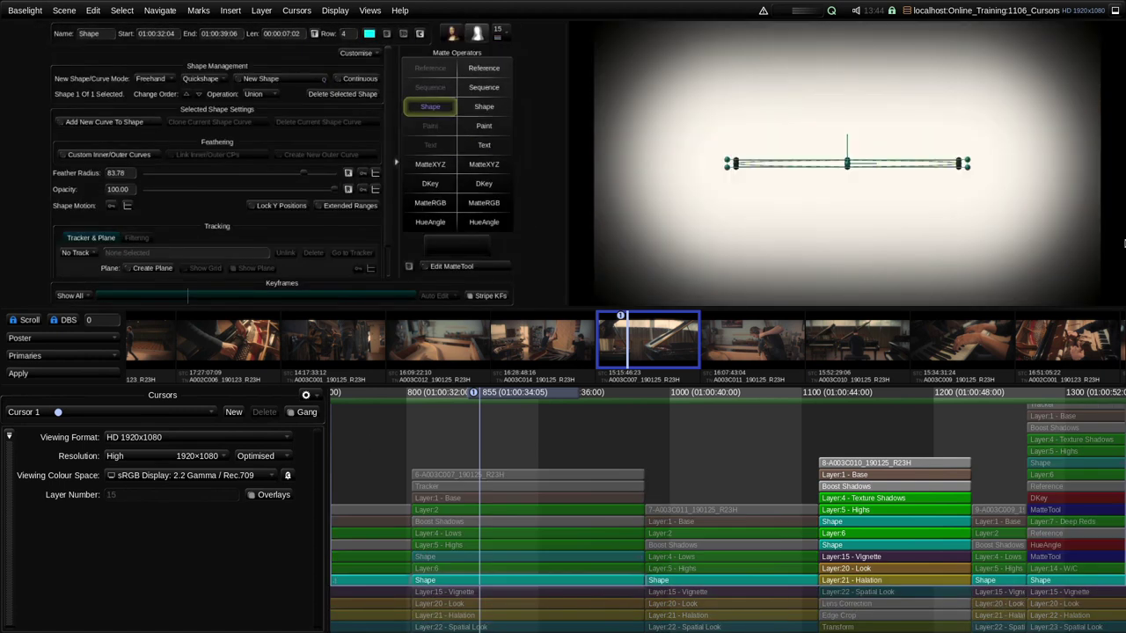
left_click_drag(846, 173, 847, 179)
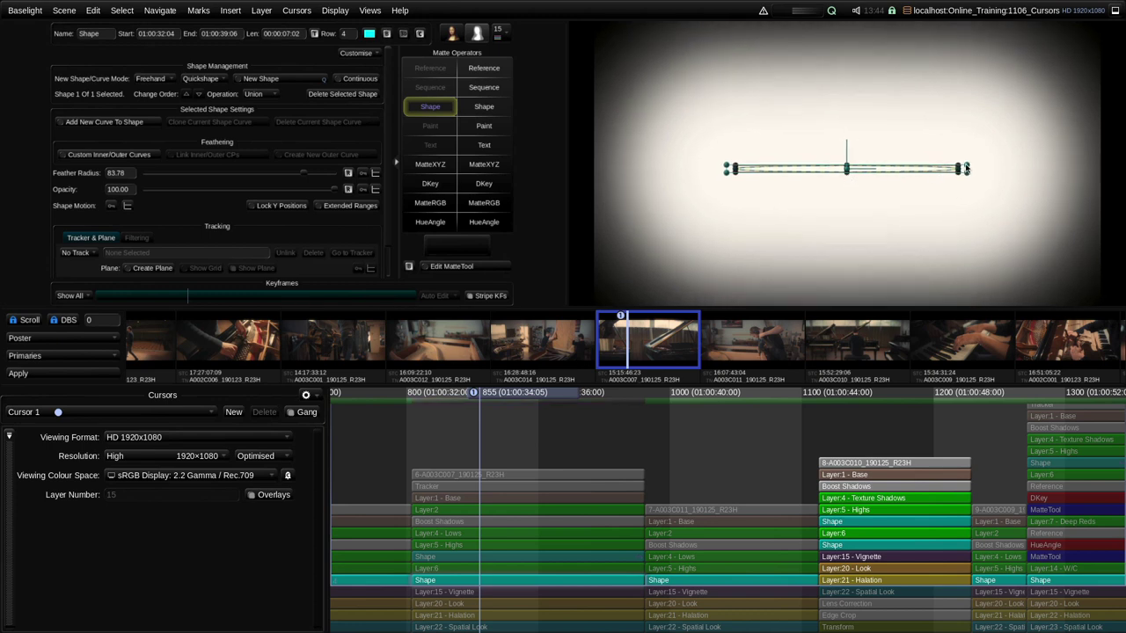
left_click_drag(966, 168, 965, 151)
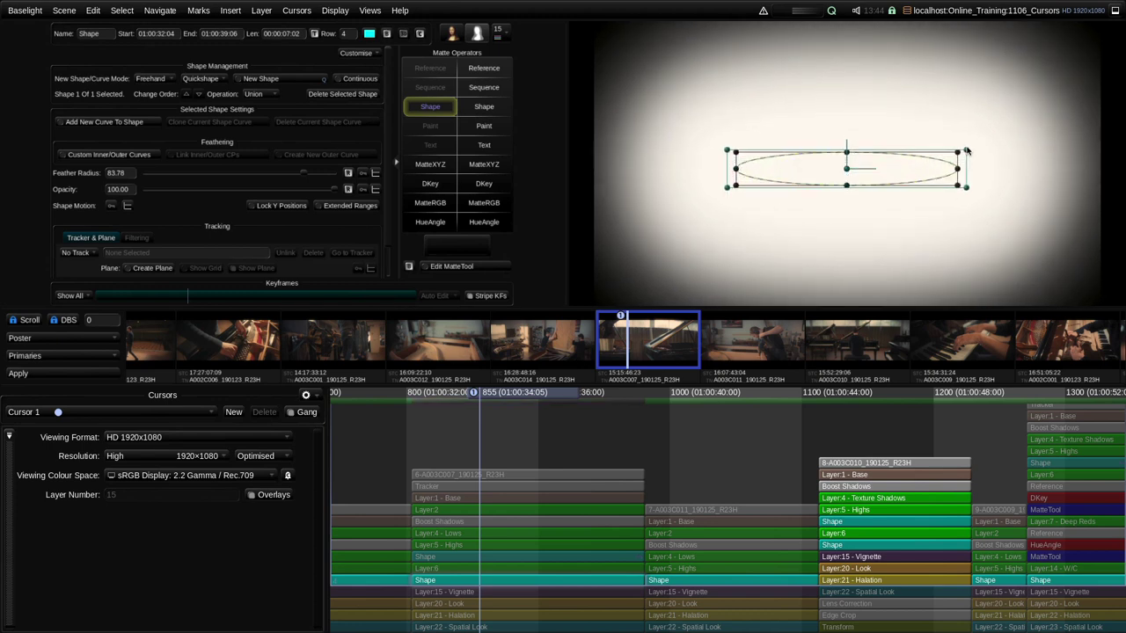
Turn Cursor 1's image overlays off and back on
left_click(266, 496)
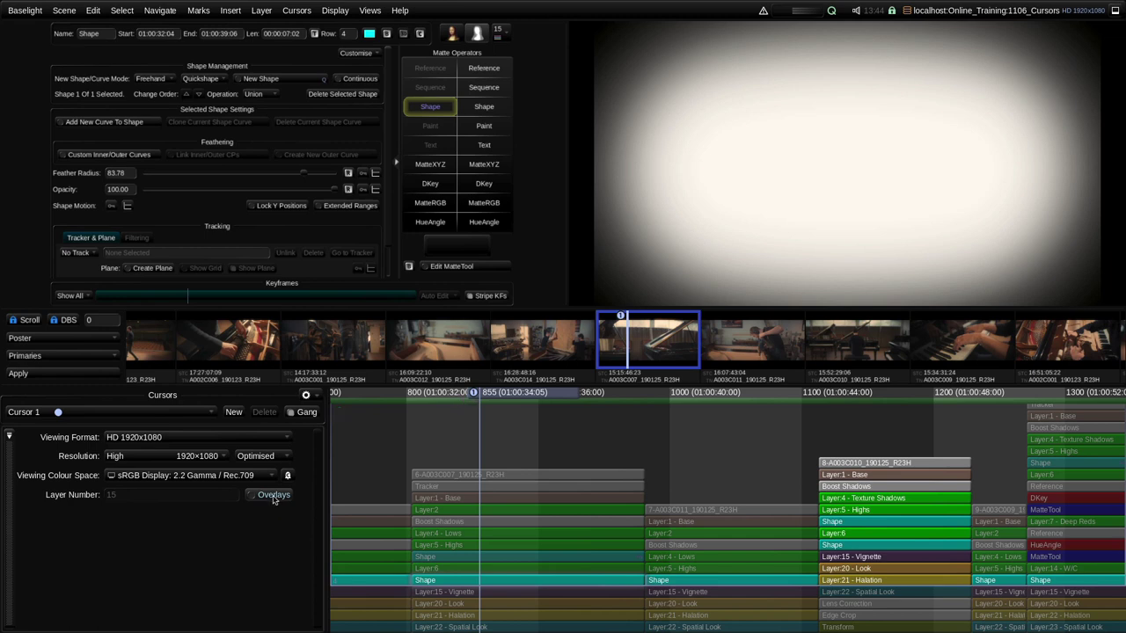
left_click(272, 497)
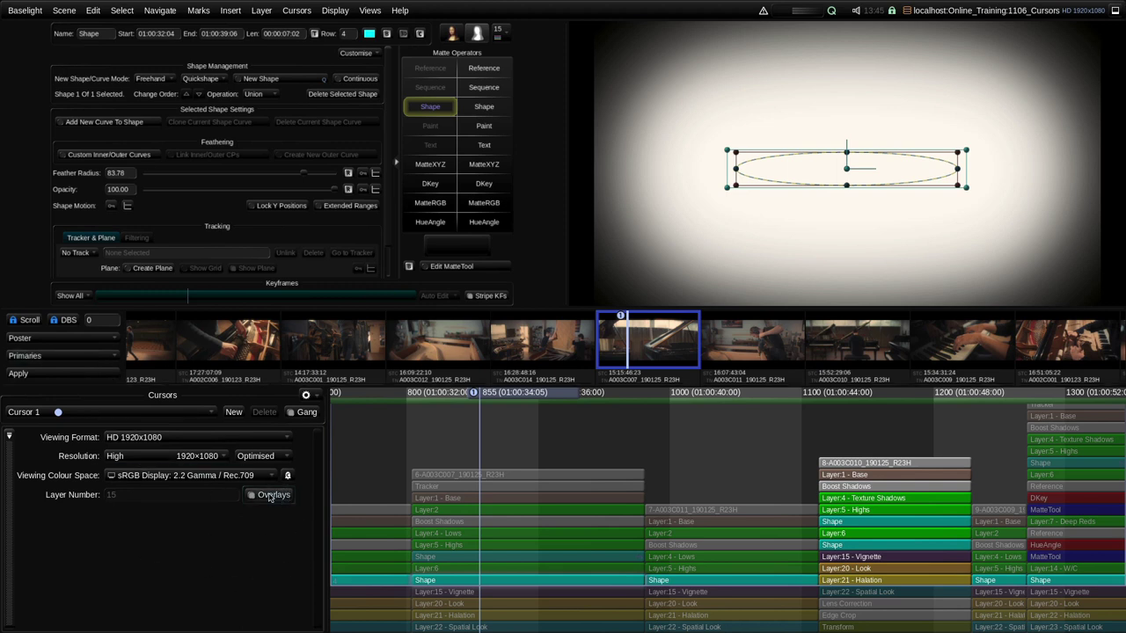
Return the render line to Layer:22 - Spatial Look, and add all optional settings to a slightly widened Cursors view
left_click(489, 475)
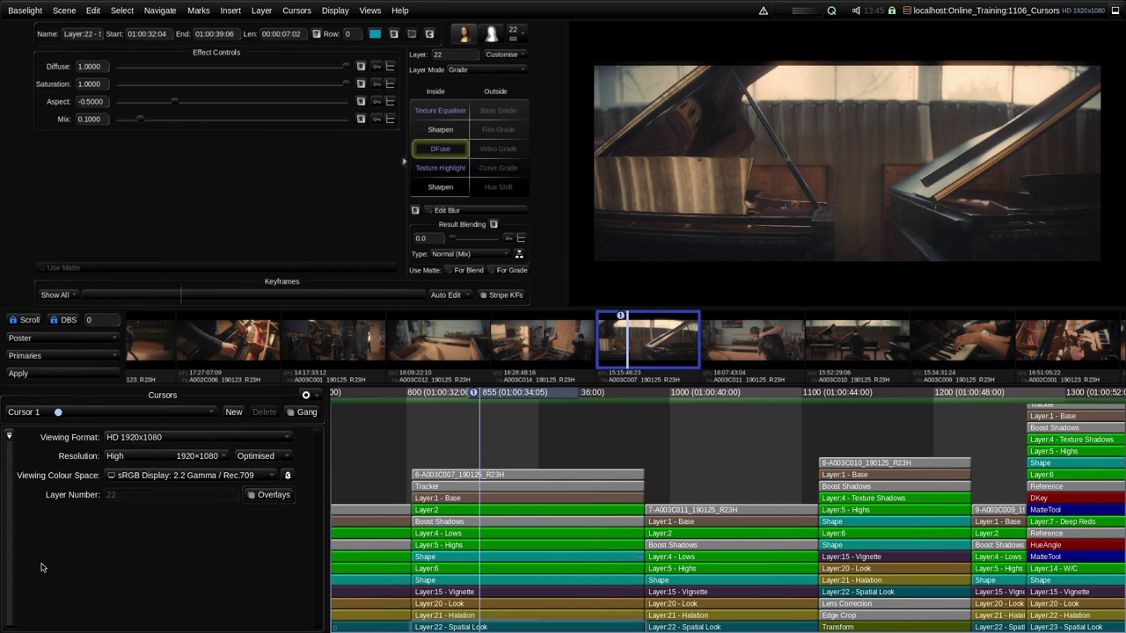
left_click(10, 452)
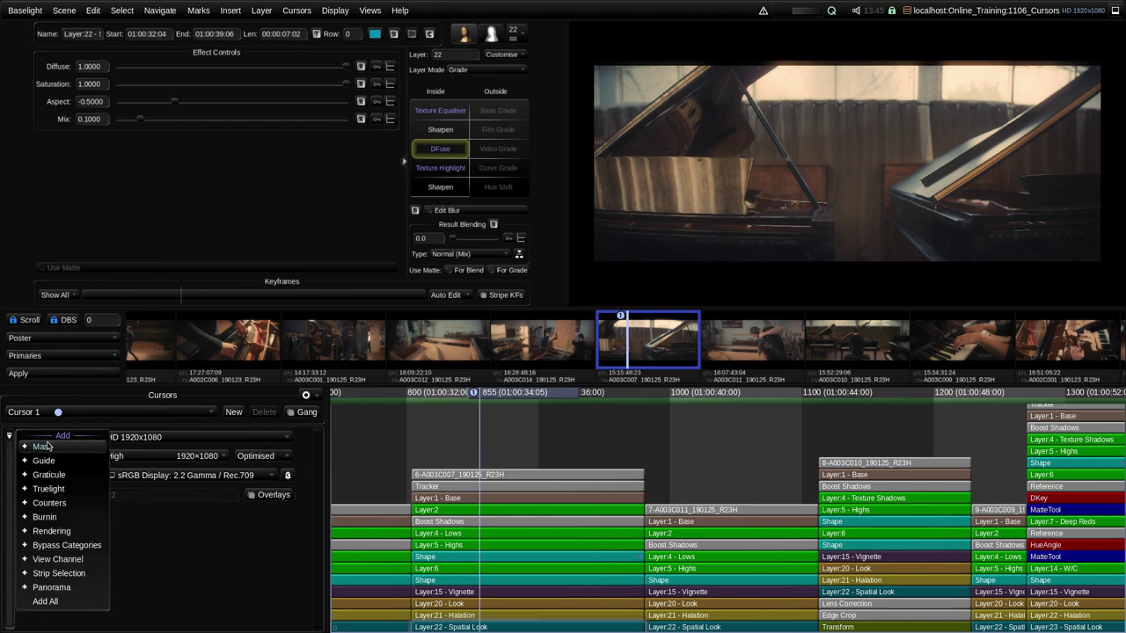
left_click(72, 604)
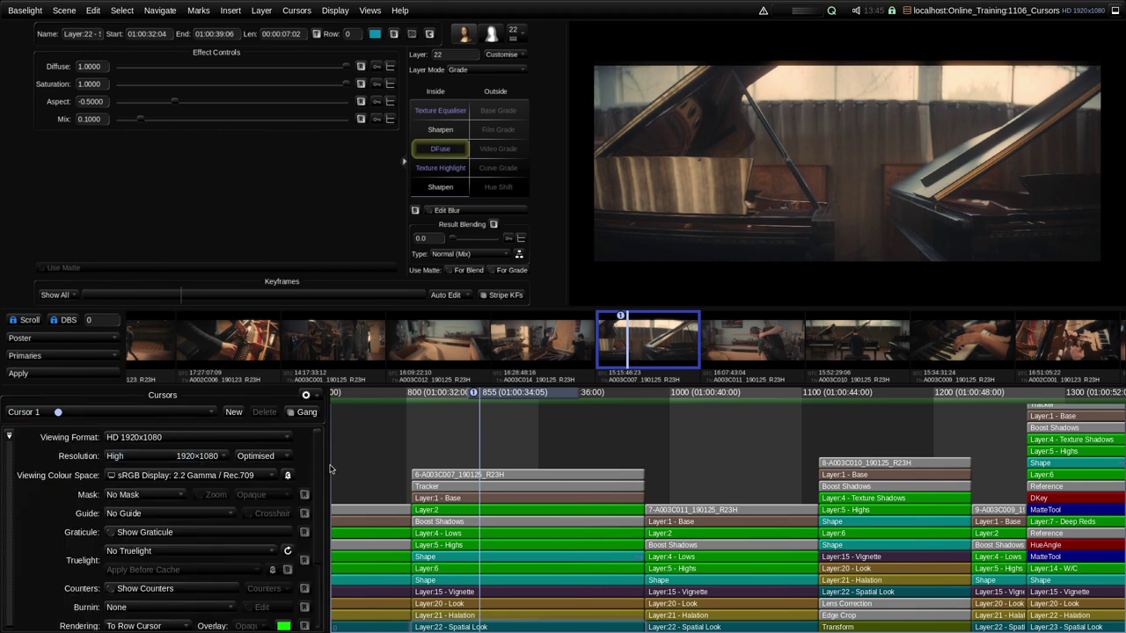
left_click_drag(327, 466, 336, 458)
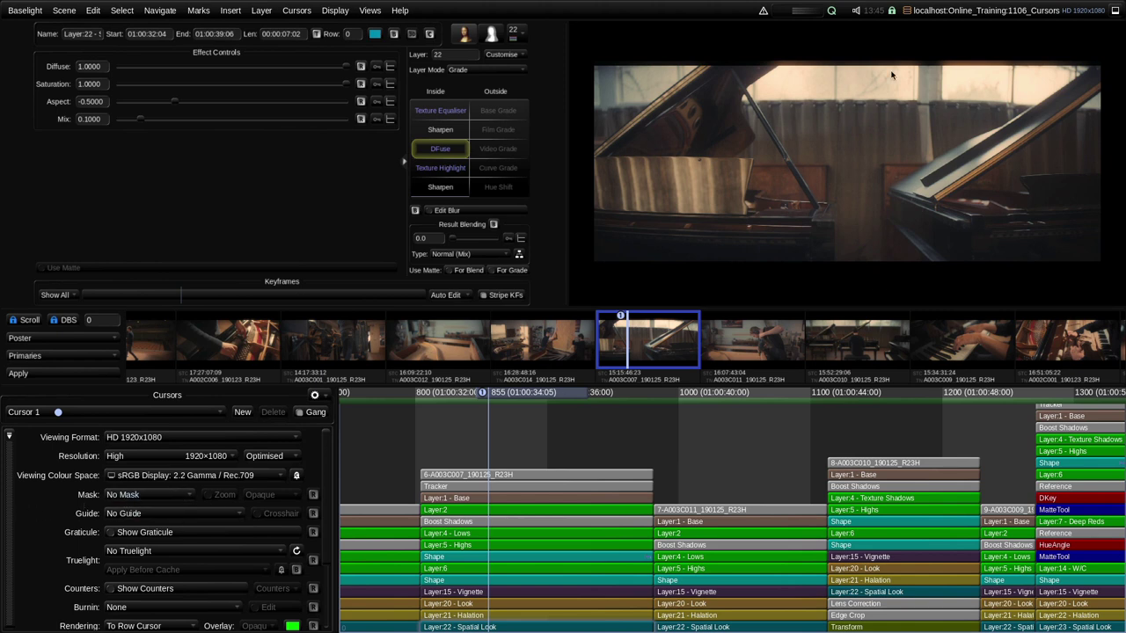
Mask Cursor 1's image to 2.39:1, and change the mask to Title Safe
left_click(164, 498)
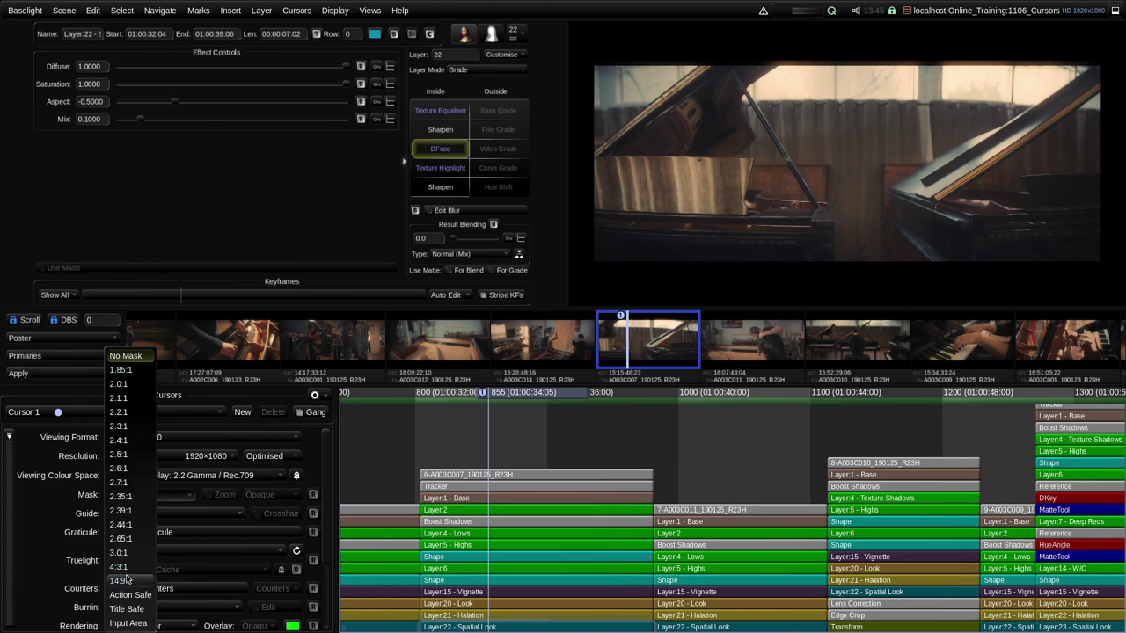
left_click(135, 511)
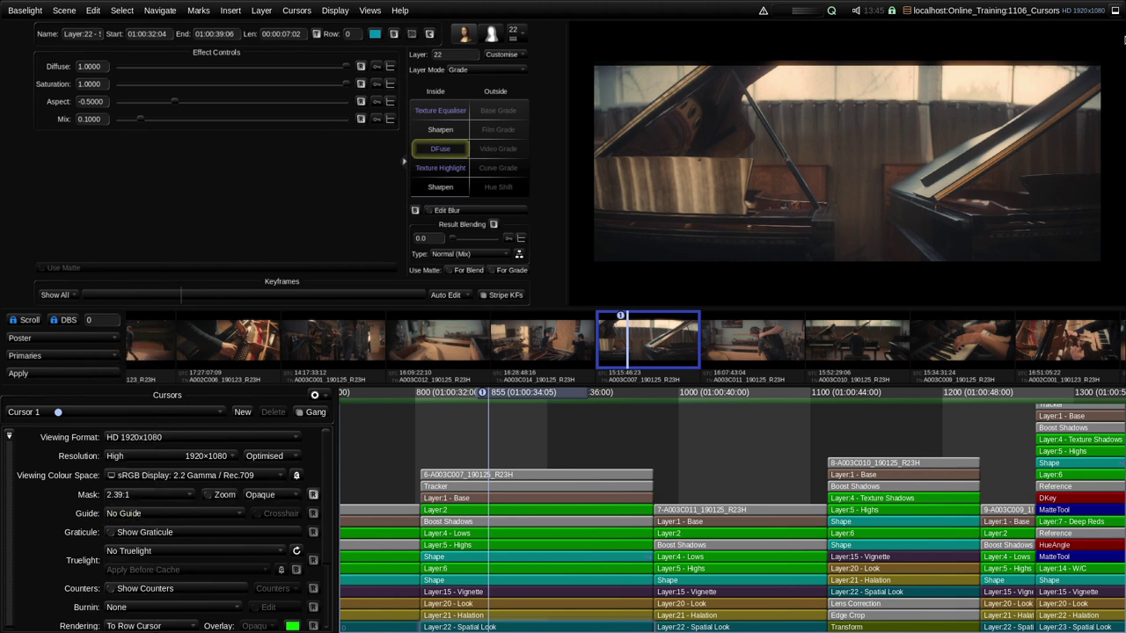
left_click(145, 499)
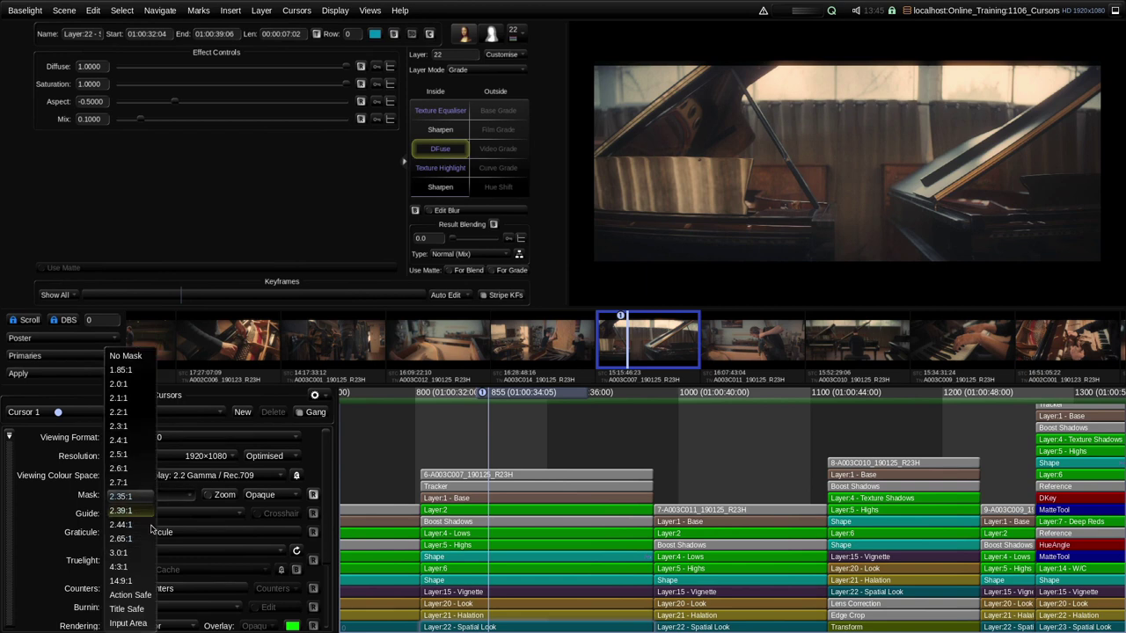
left_click(139, 610)
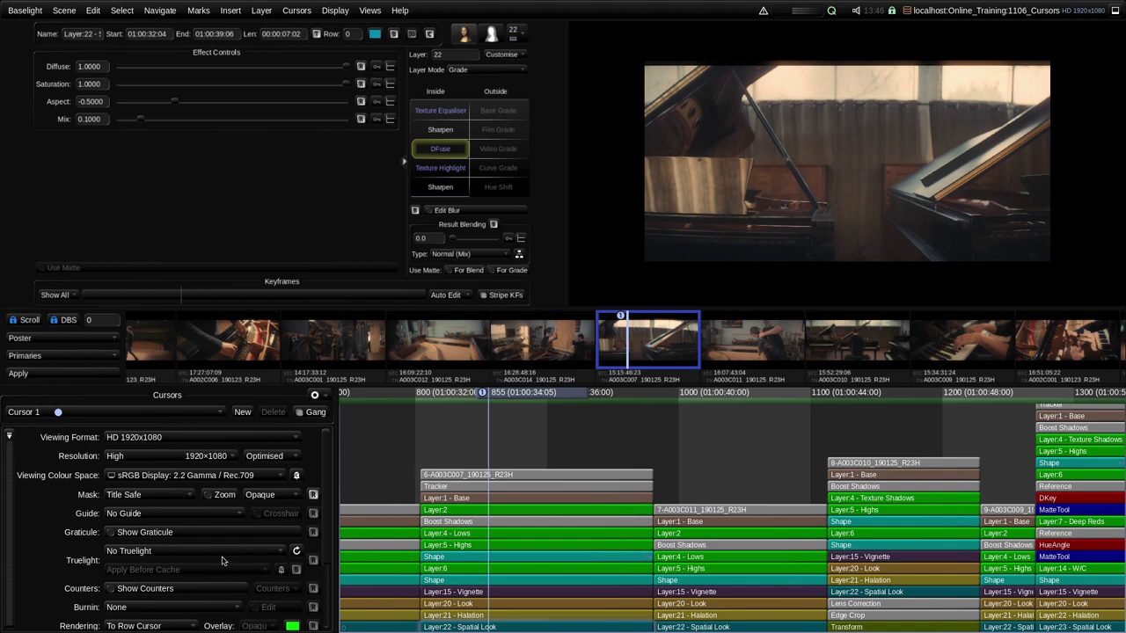
Turn the Title Safe mask's Zoom on and back off, and set the mask's opacity to 50% transparent
left_click(225, 495)
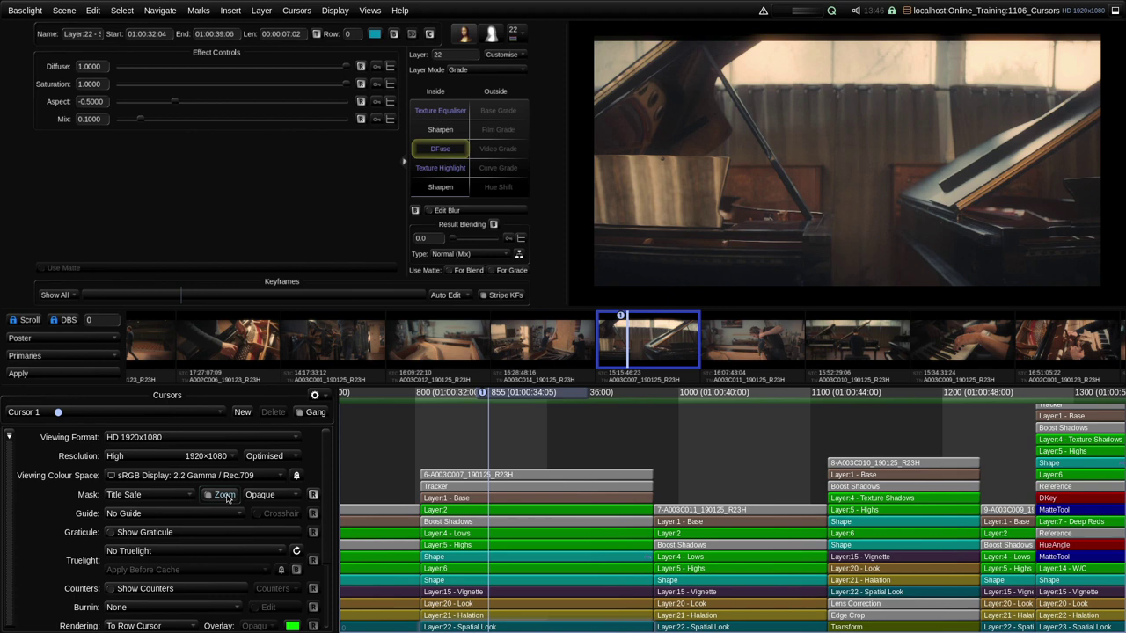
left_click(226, 496)
left_click(281, 497)
left_click(279, 544)
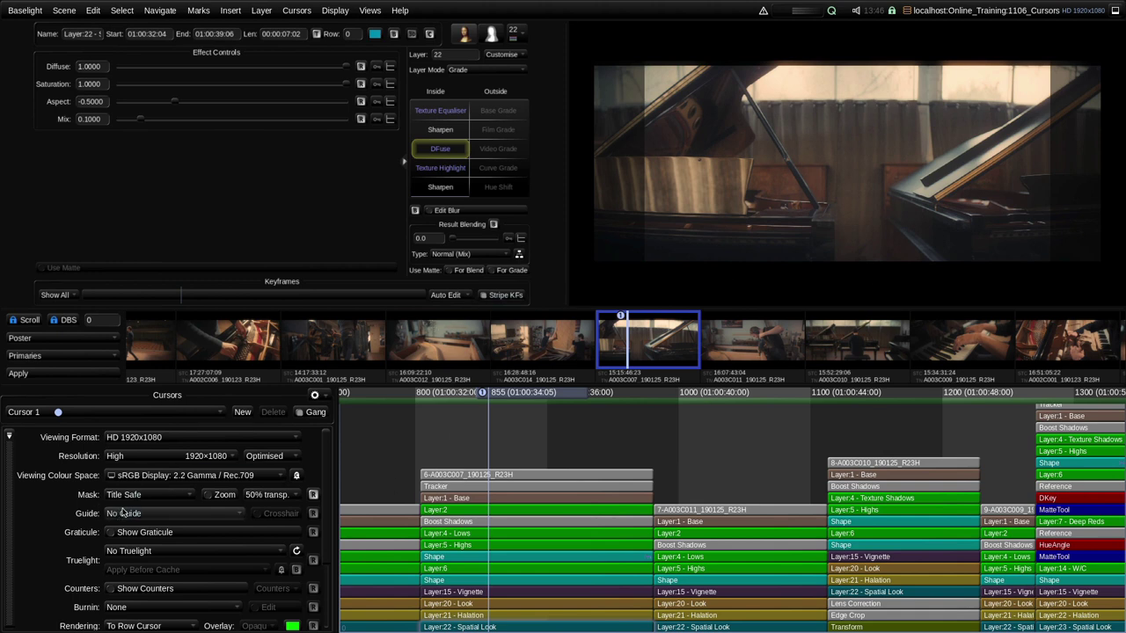
Browse the guide choices, try the Film 2048x1156 viewing format to check its masks, and return to HD 1920x1080
left_click(153, 516)
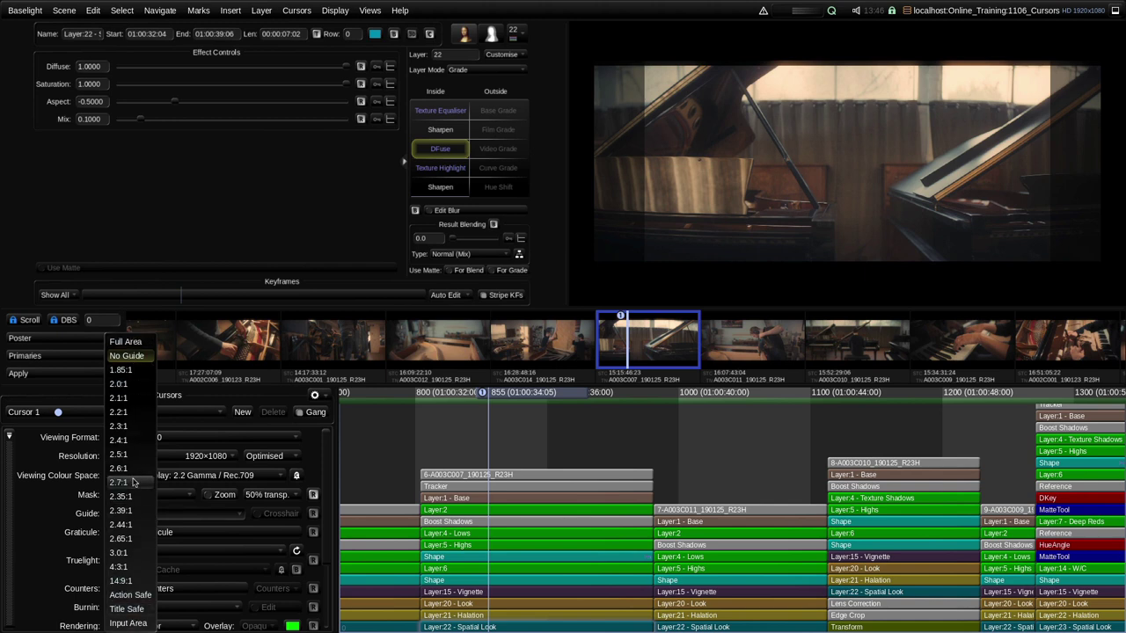
left_click(47, 510)
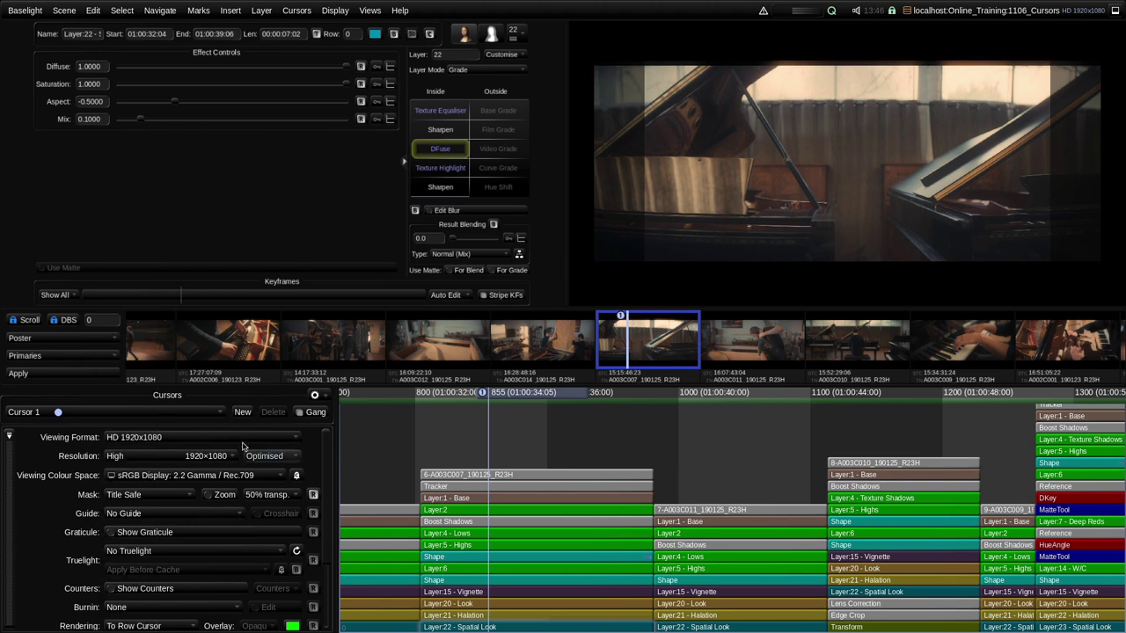
left_click(188, 439)
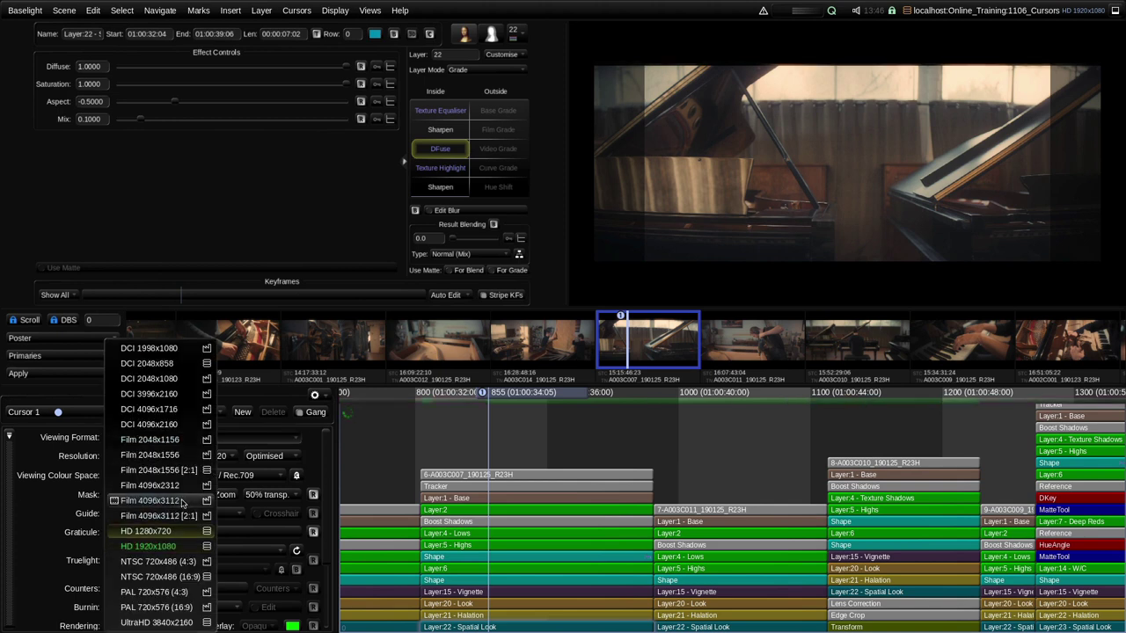
left_click(188, 442)
left_click(137, 497)
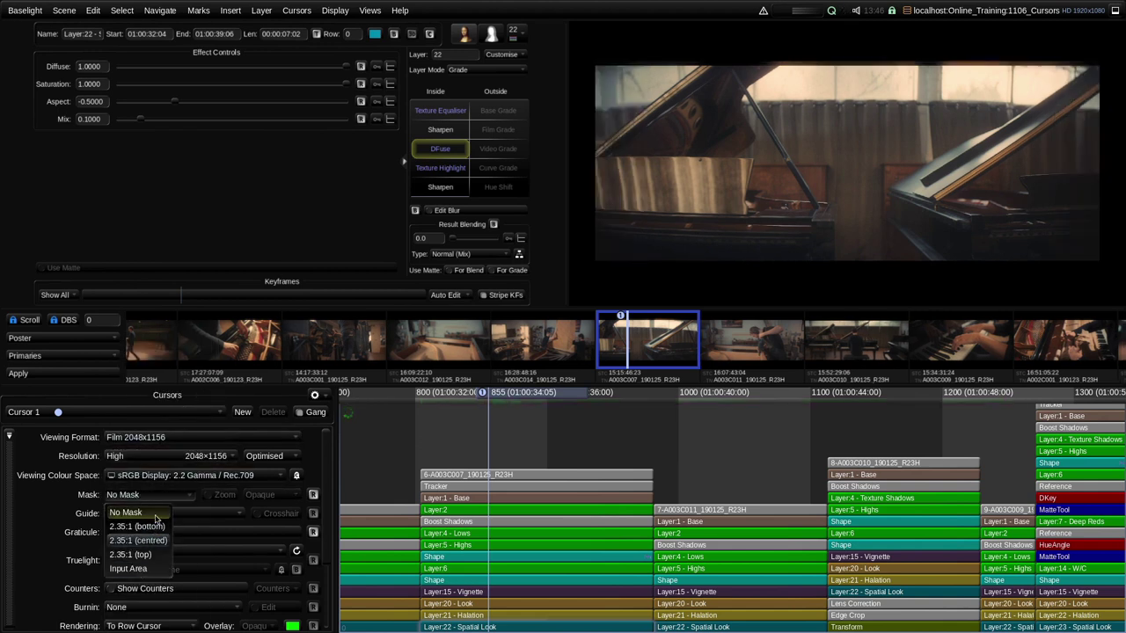
left_click(158, 498)
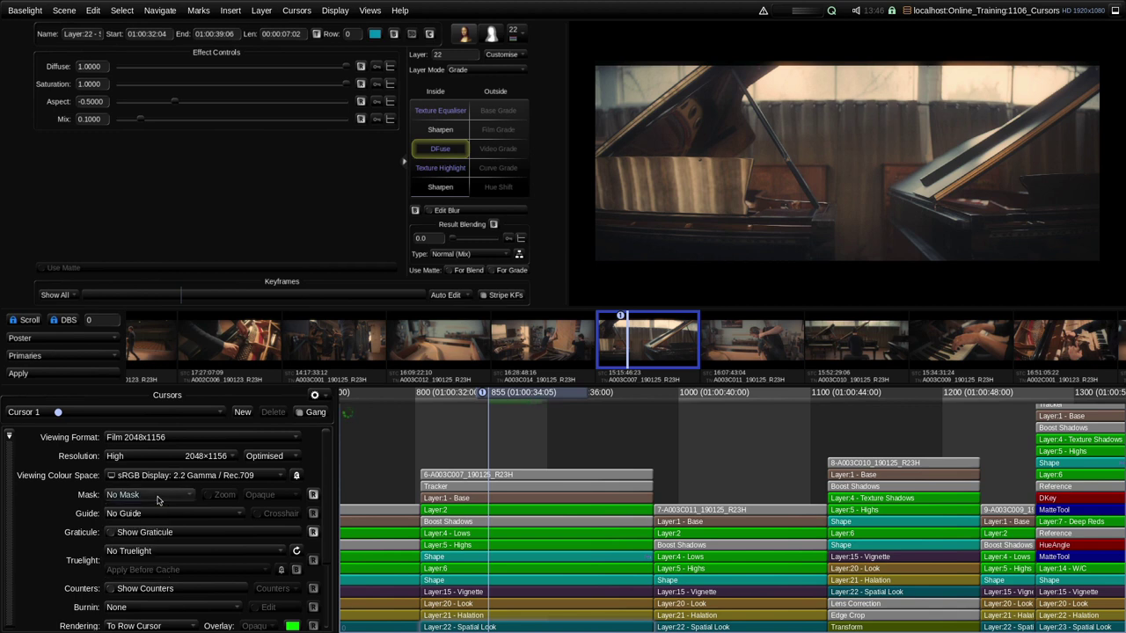
left_click(139, 438)
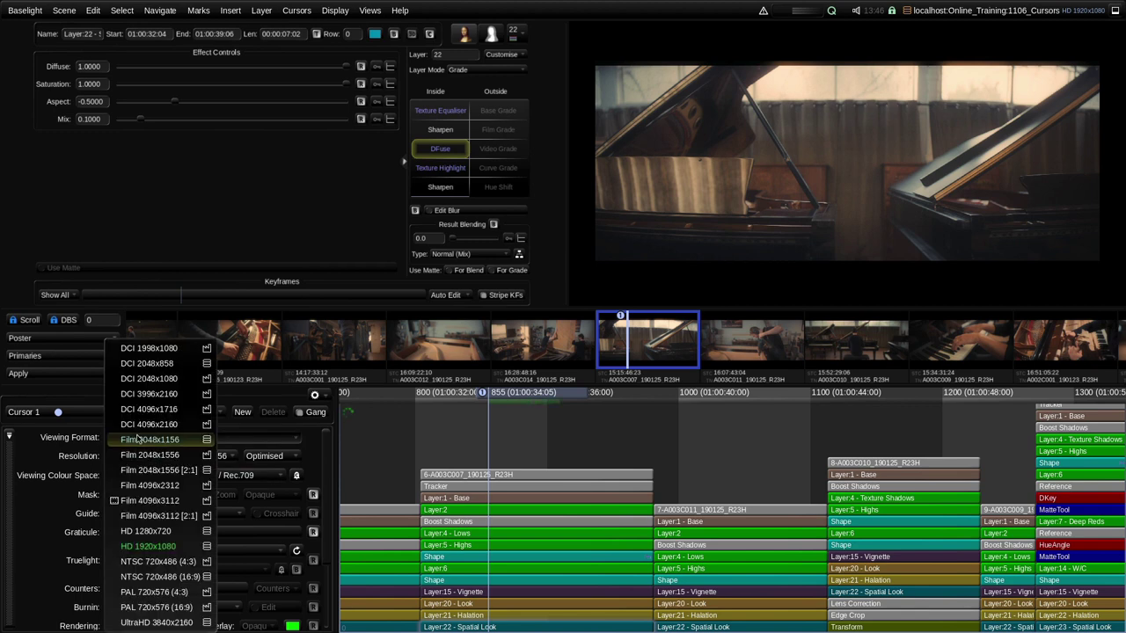
left_click(157, 545)
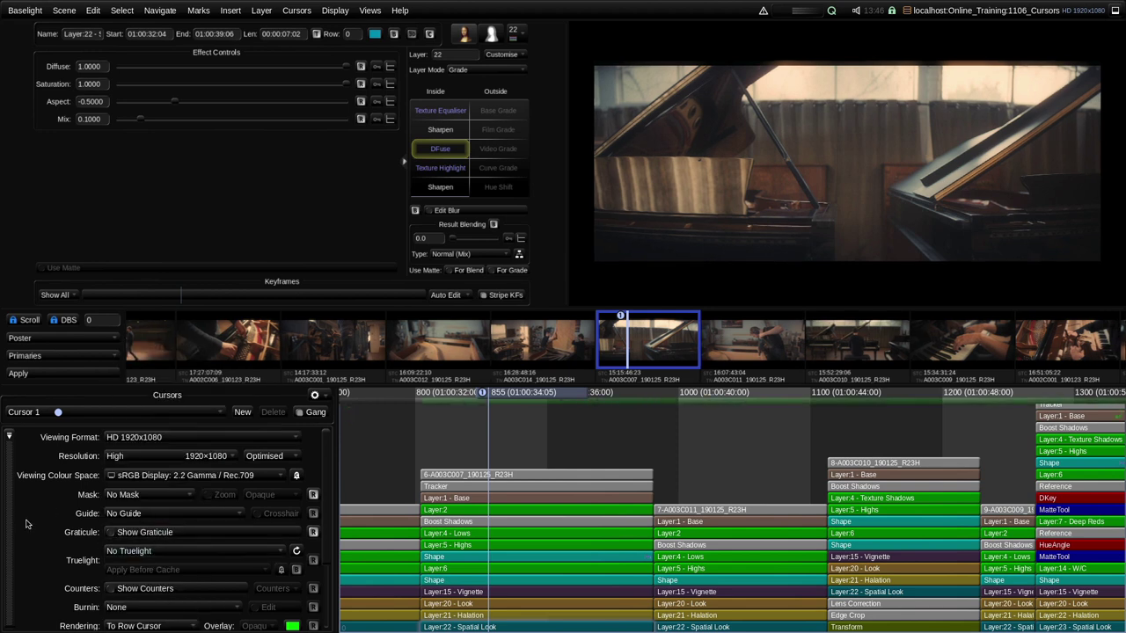
Apply the Action Safe mask to Cursor 1, and overlay a Title Safe guide with its crosshair
left_click(164, 498)
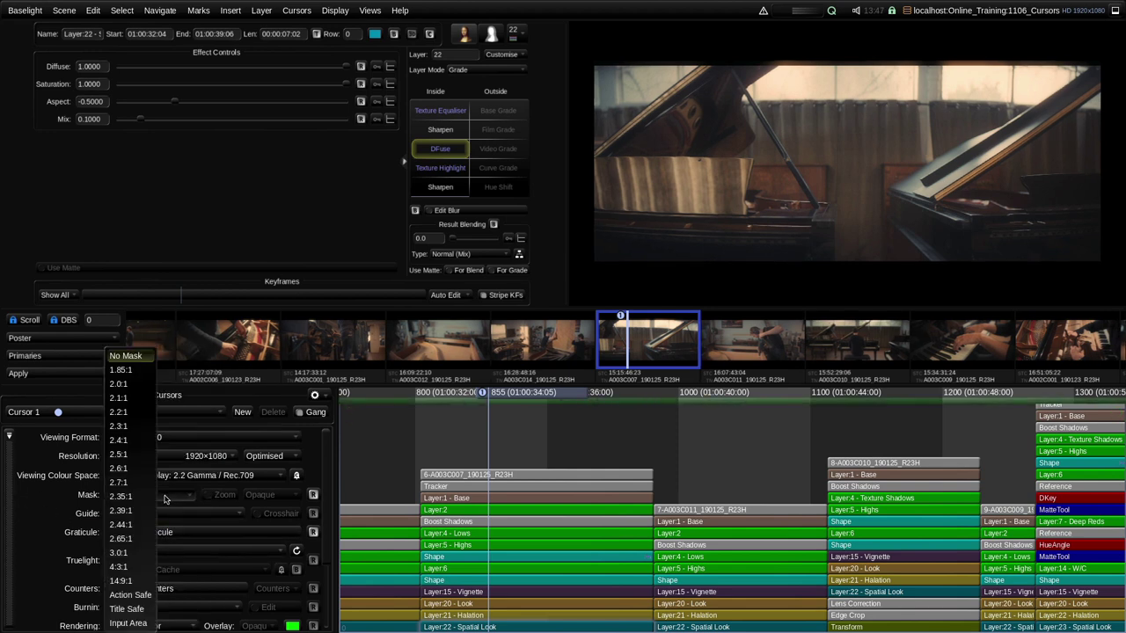
left_click(130, 594)
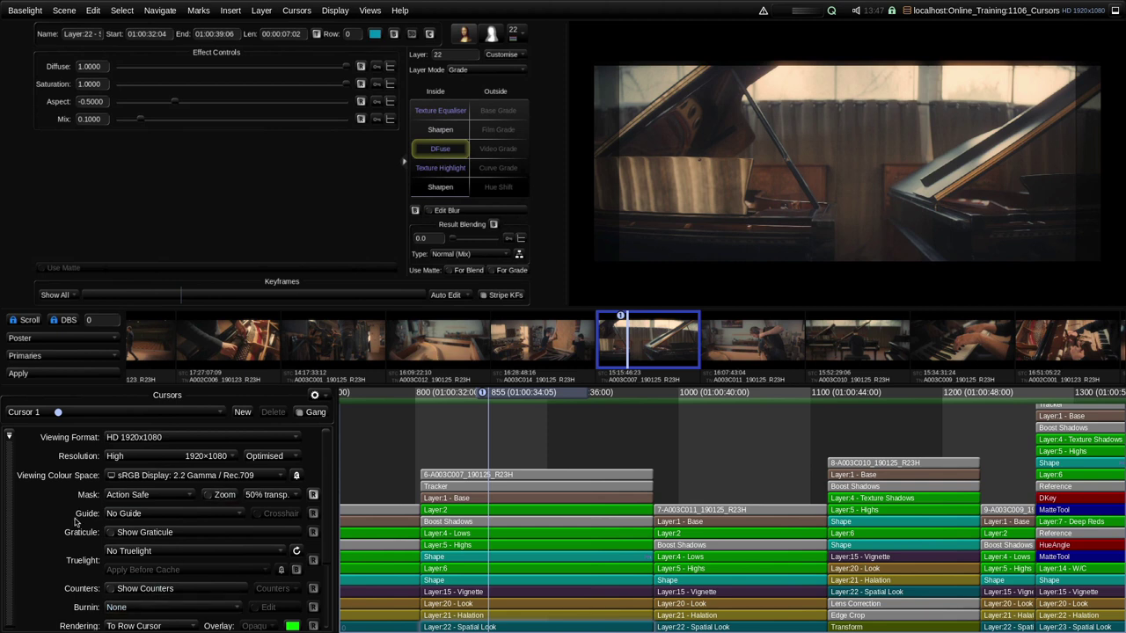
left_click(161, 518)
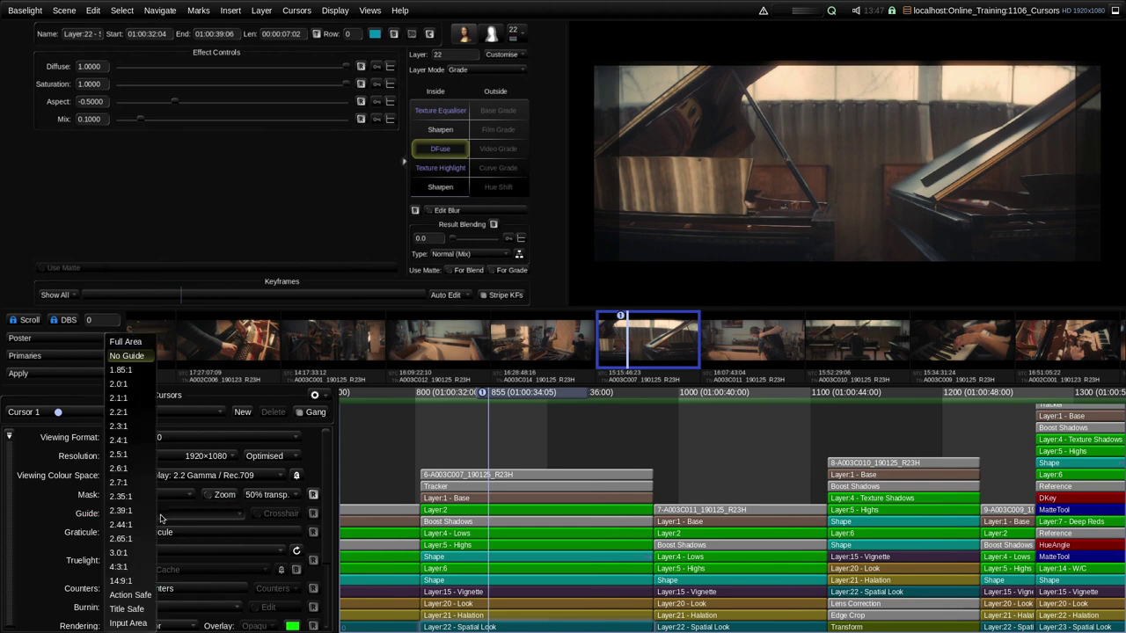
left_click(128, 609)
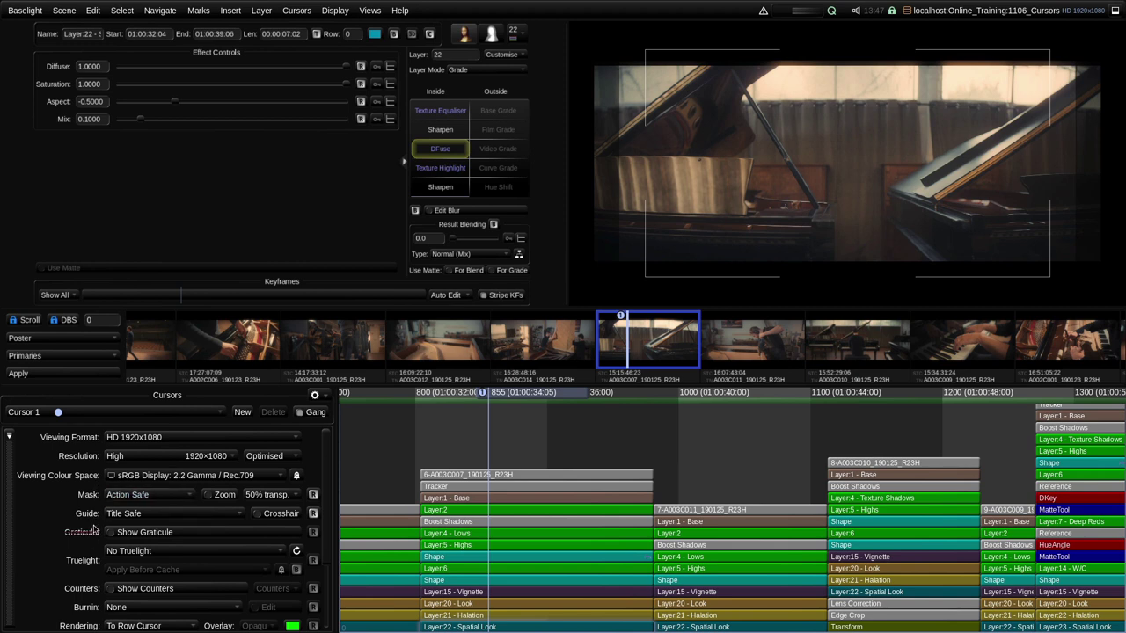
left_click(290, 516)
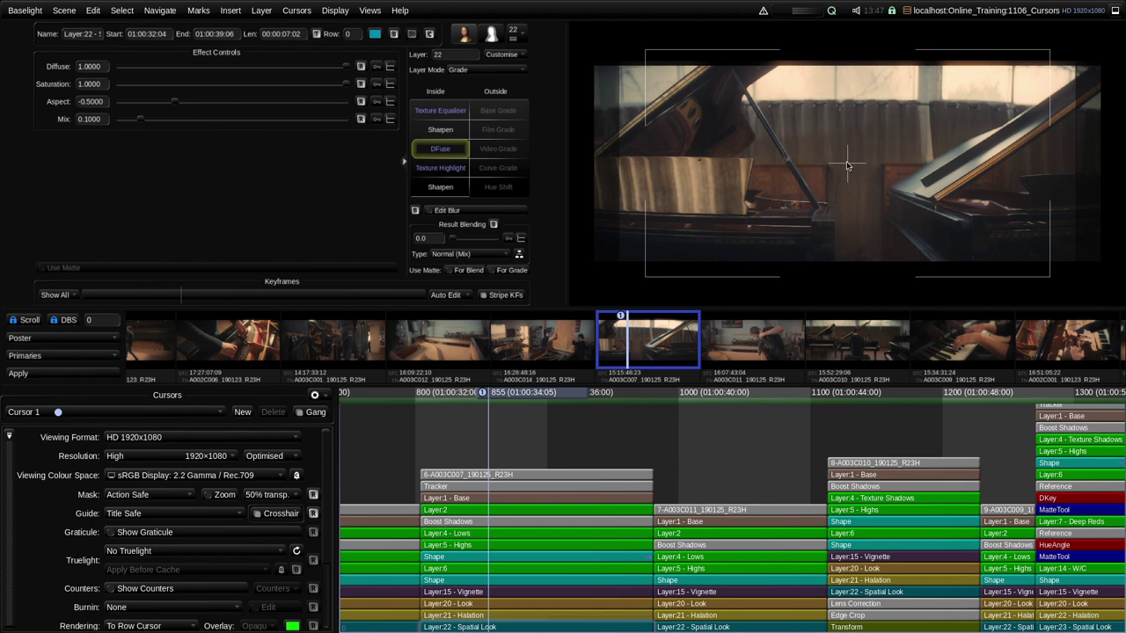
Show the graticule and resize it to X 1769.5 and Y 530.8
left_click(167, 533)
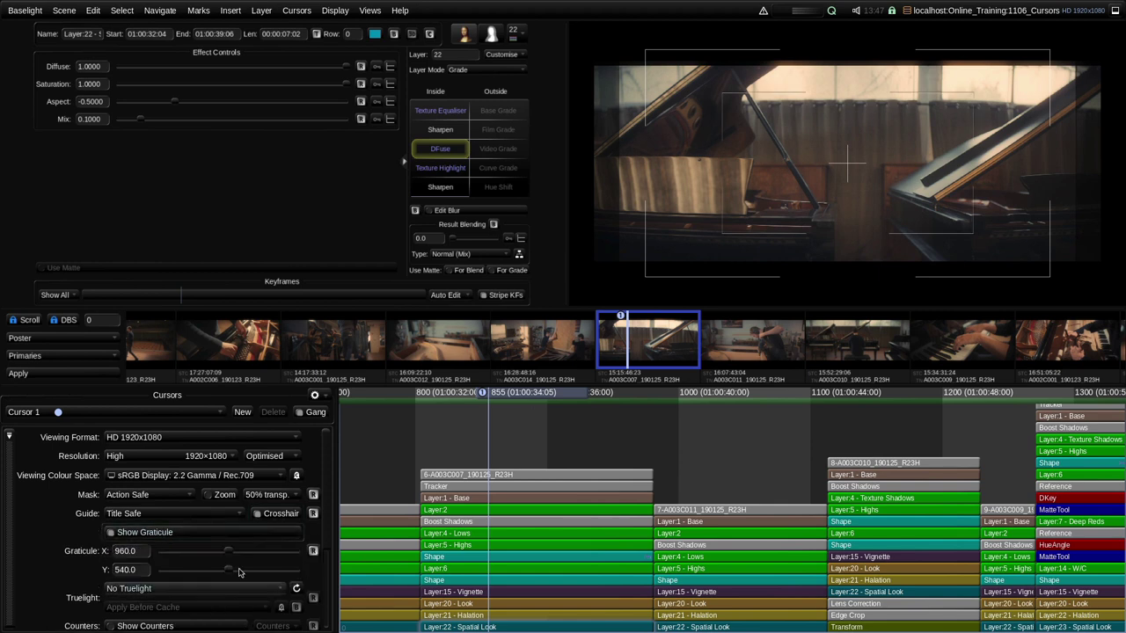
left_click_drag(229, 551, 286, 555)
left_click_drag(192, 570, 226, 571)
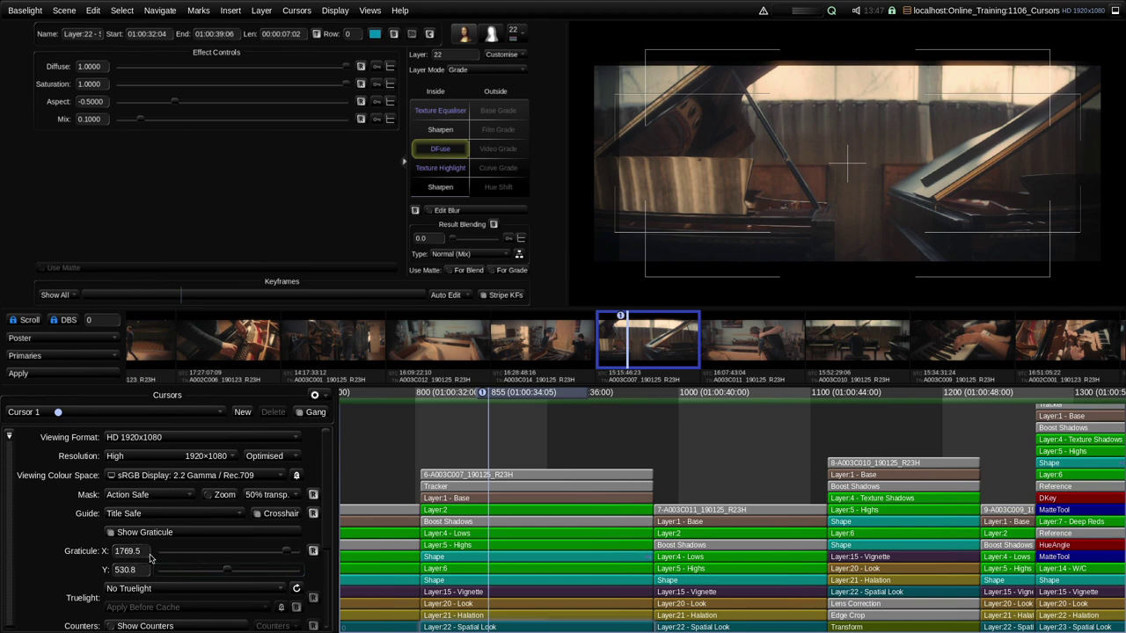
Remove Cursor 1's mask and guide, and hide the graticule
left_click(162, 497)
left_click(128, 353)
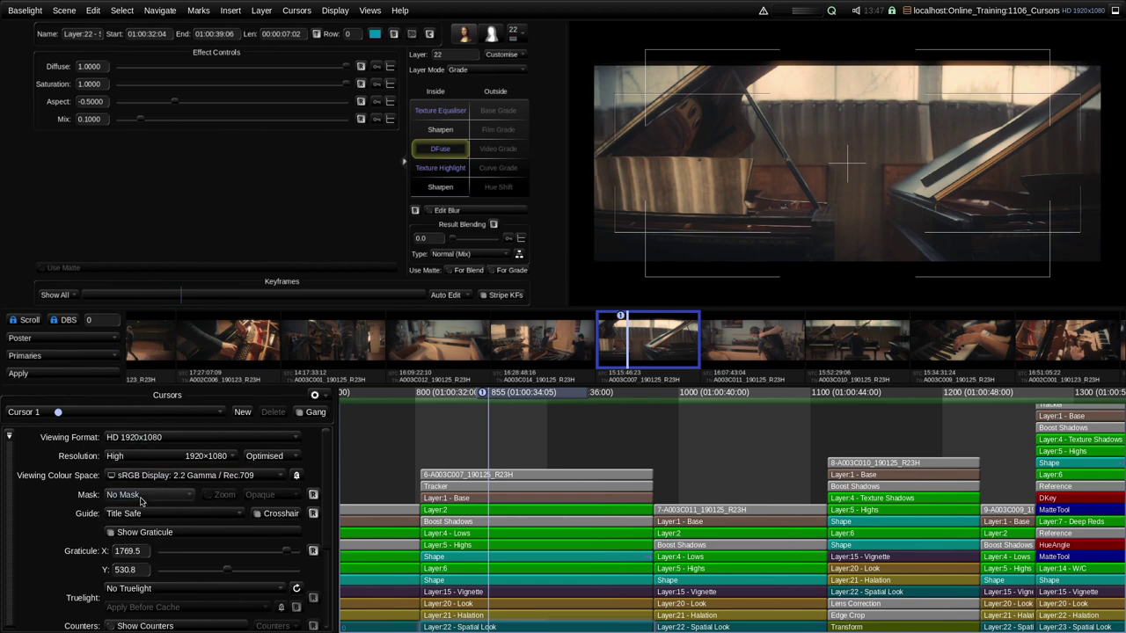
left_click(150, 514)
left_click(144, 357)
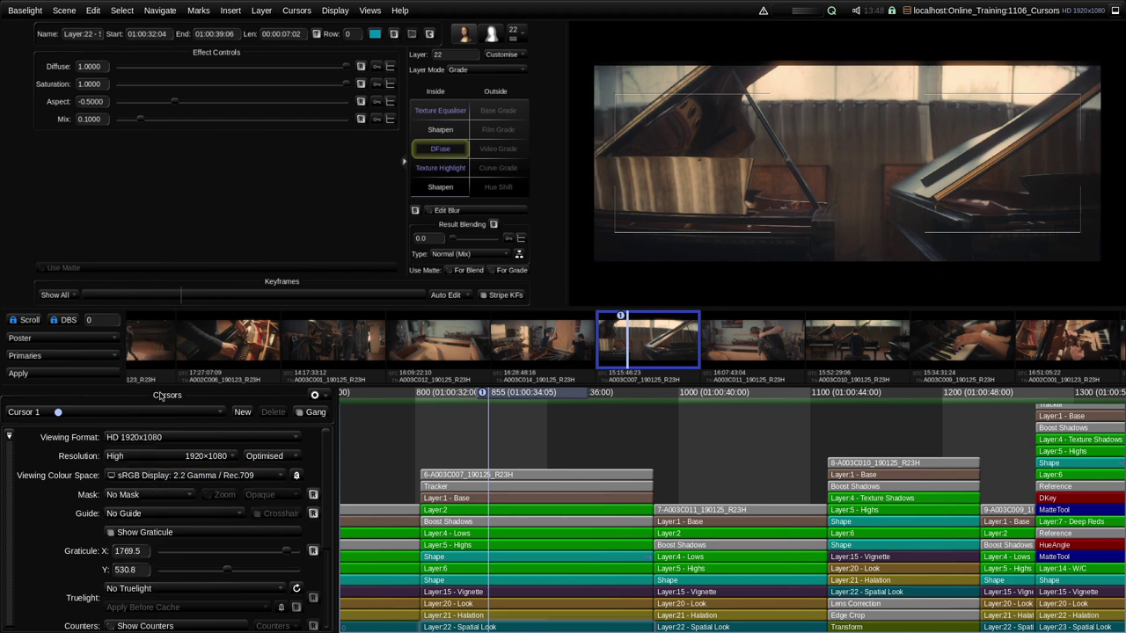
left_click(145, 536)
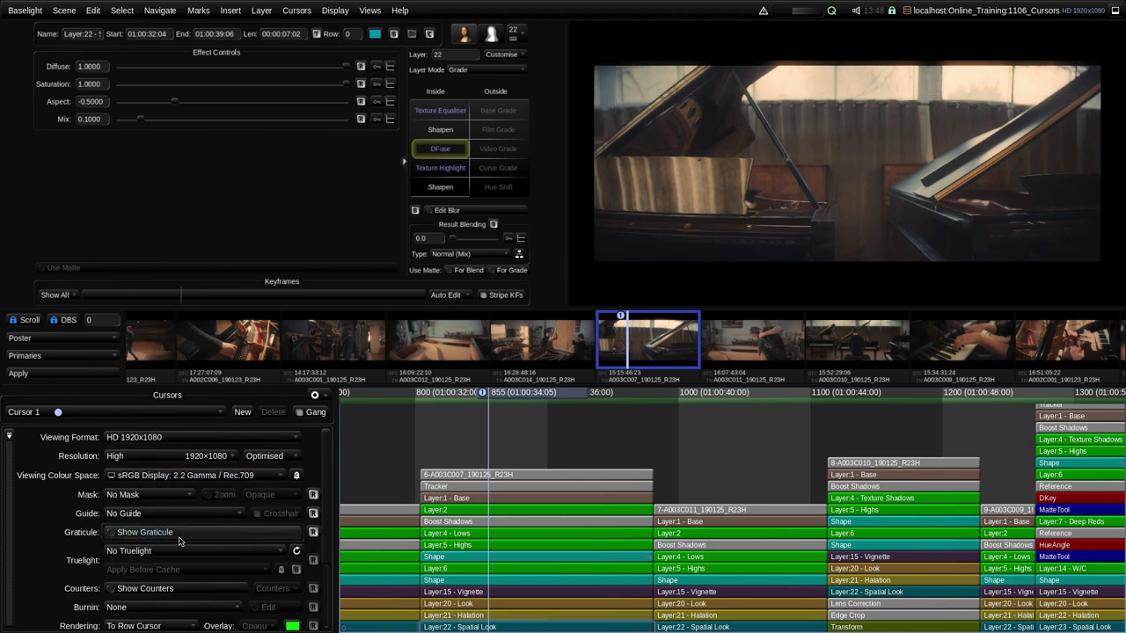
Look through the Truelight profile choices available for Cursor 1
scroll(95, 499, "down", 3)
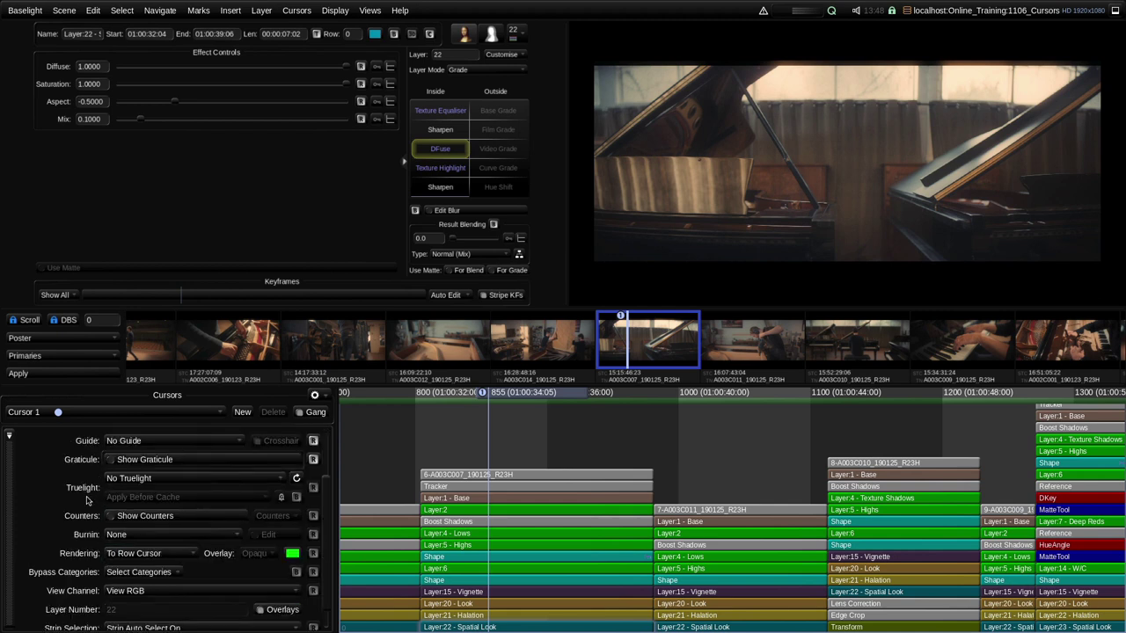
left_click(189, 481)
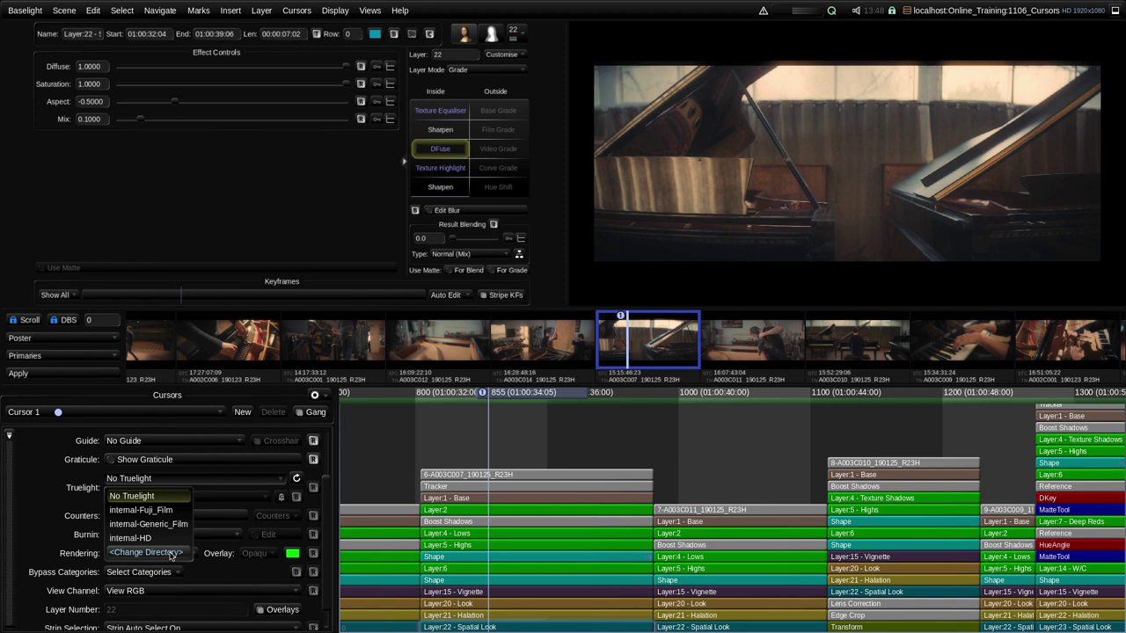
left_click(53, 506)
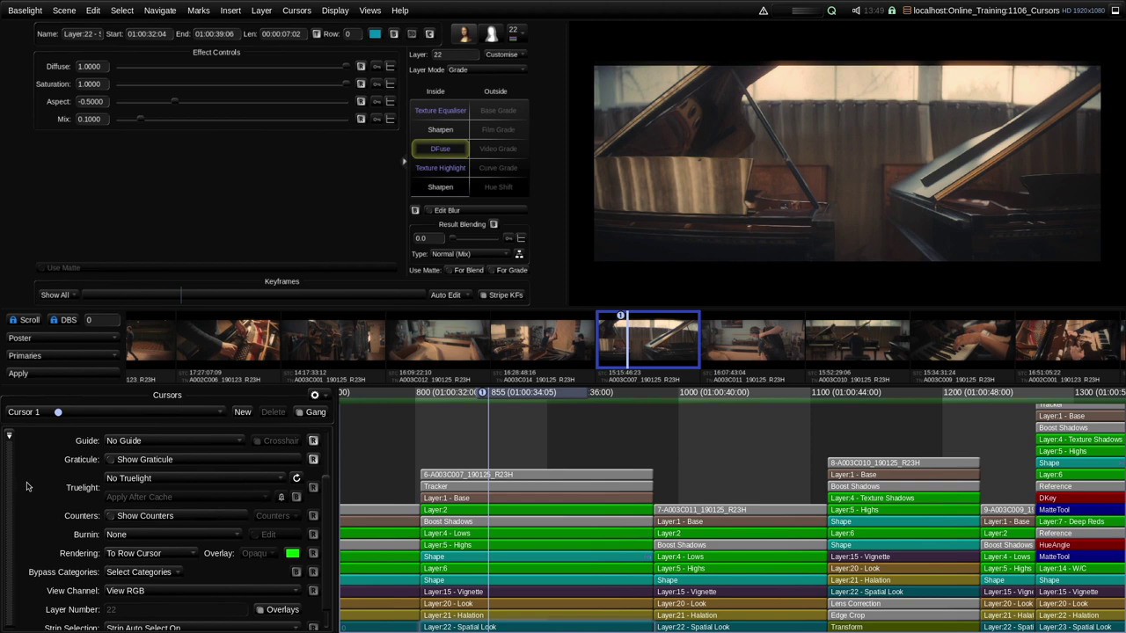
Show the counters over the image, and move the cursor forward within shot 6 to 01:00:34:17
scroll(49, 497, "down", 1)
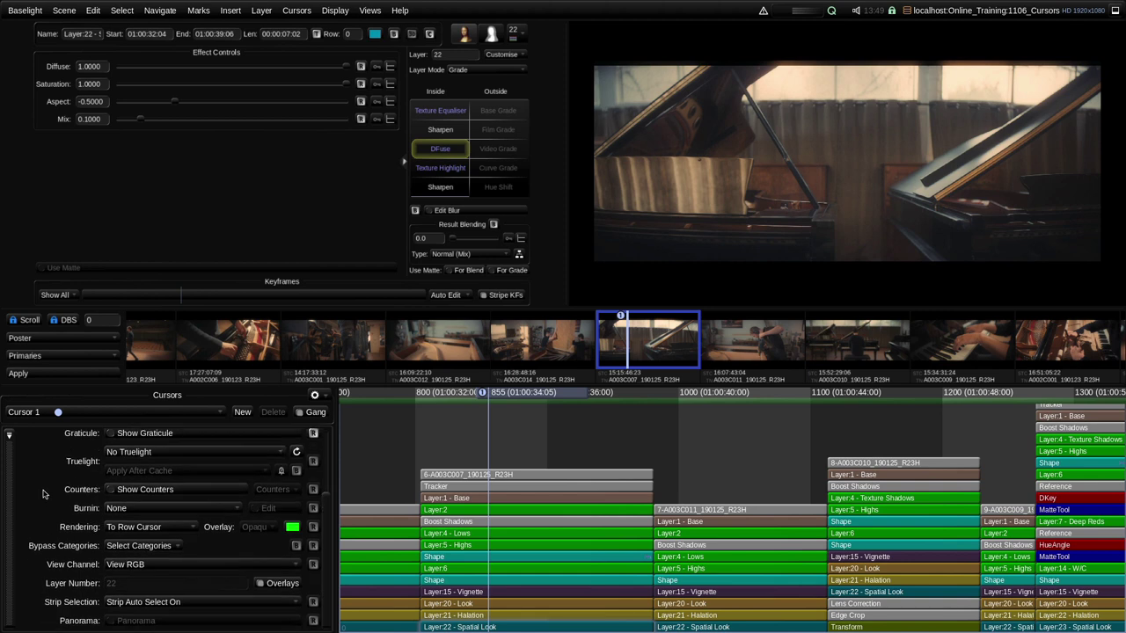
left_click(195, 490)
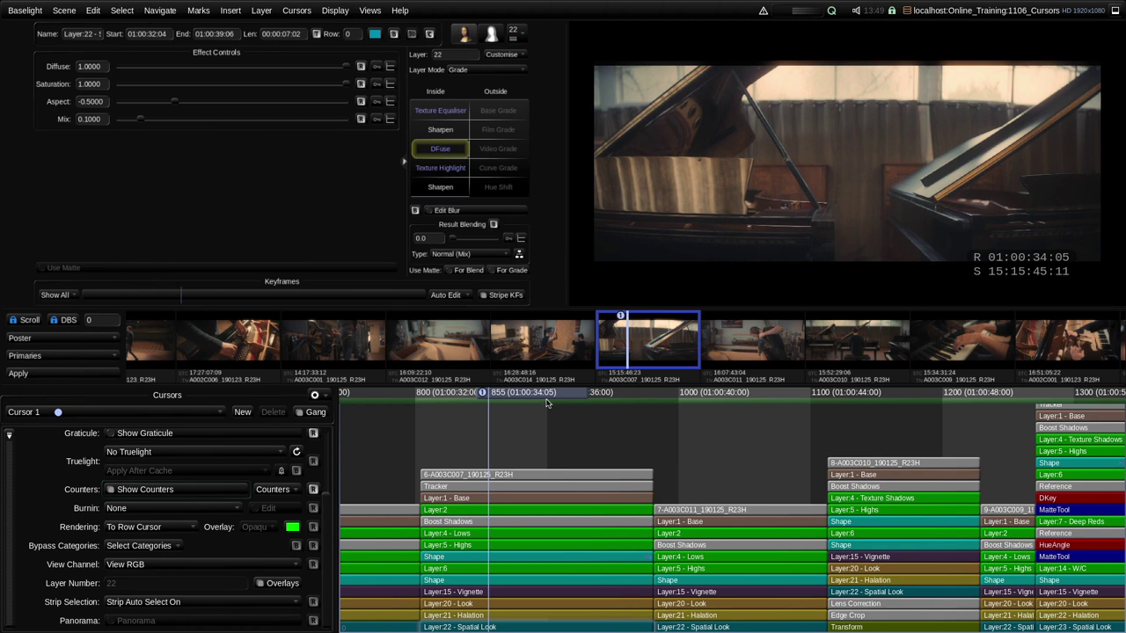
left_click_drag(556, 395, 571, 421)
key("j")
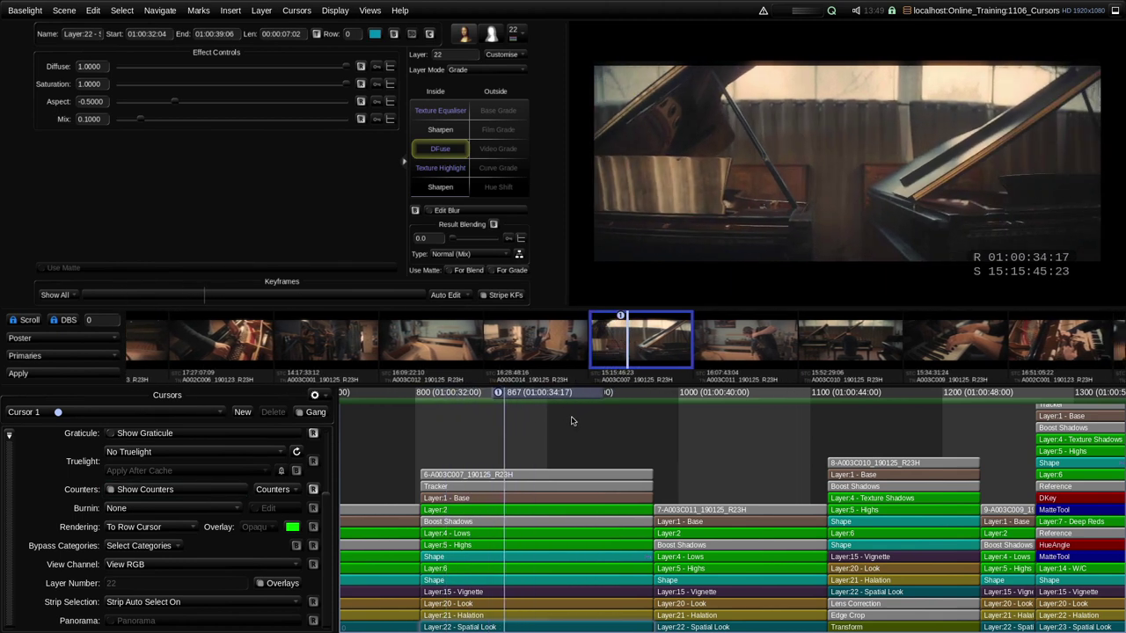
Add File Timecode 1 to the counters displayed over the image
left_click(284, 491)
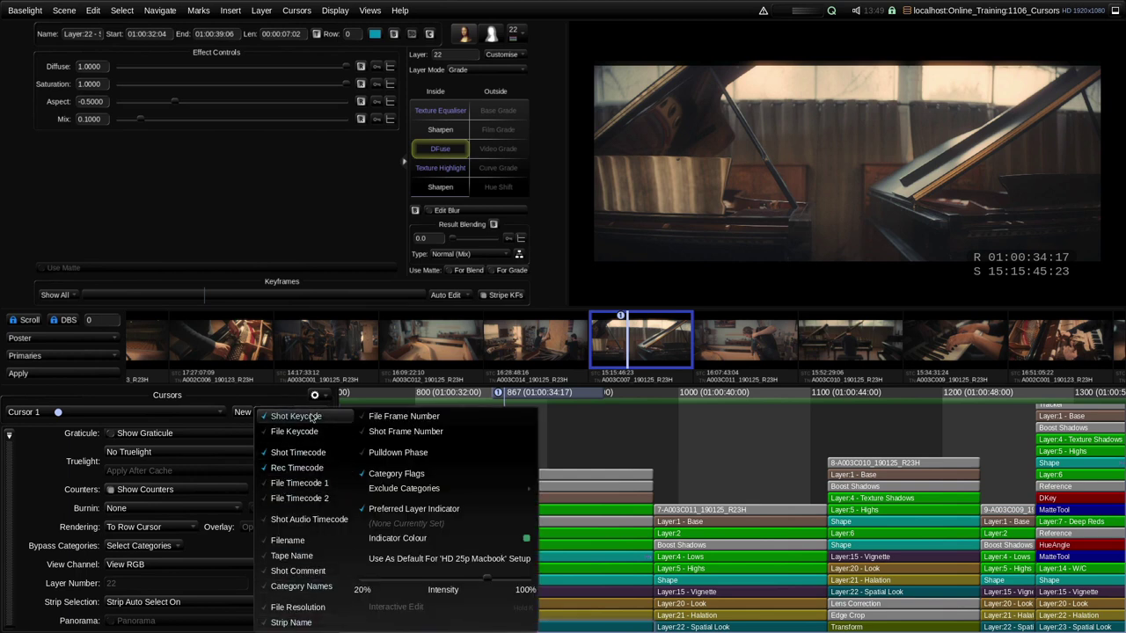
left_click(326, 486)
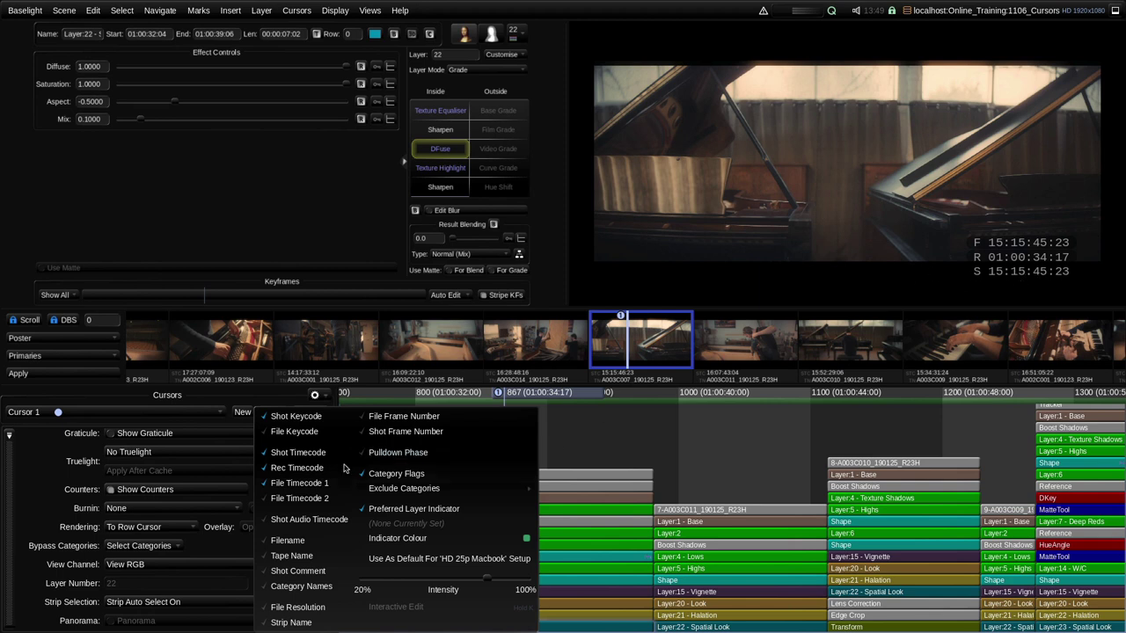
Add Shot Audio Timecode to the counters displayed over the image
left_click(319, 521)
left_click(587, 414)
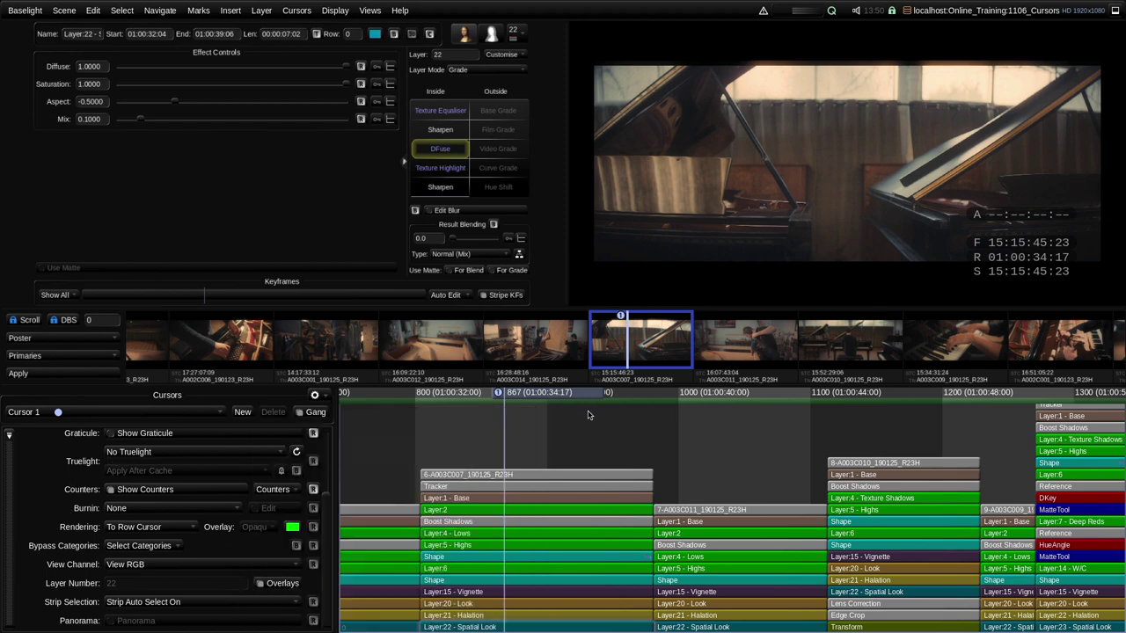
Look over Cursor 1's settings, from the viewing format down to strip selection
scroll(307, 478, "up", 3)
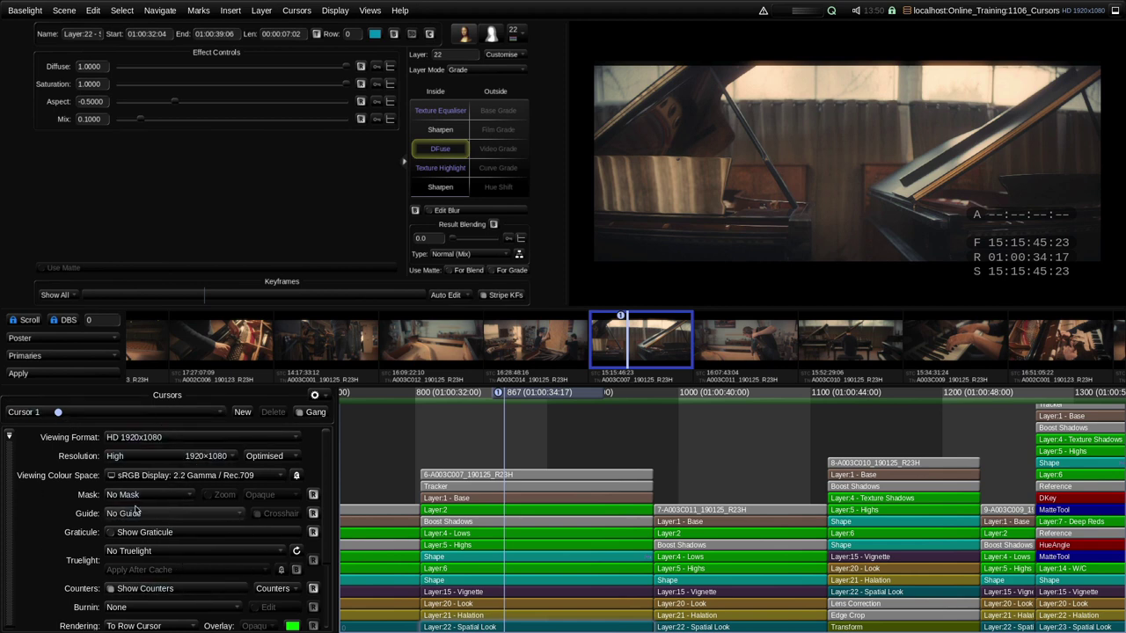
scroll(326, 466, "down", 3)
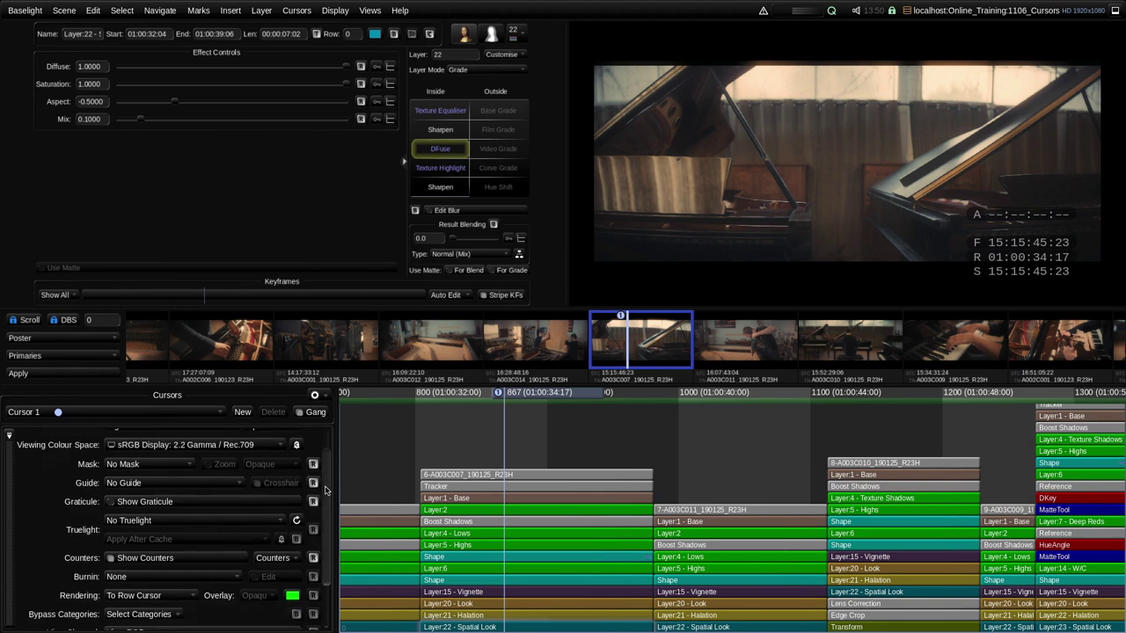
scroll(330, 445, "up", 3)
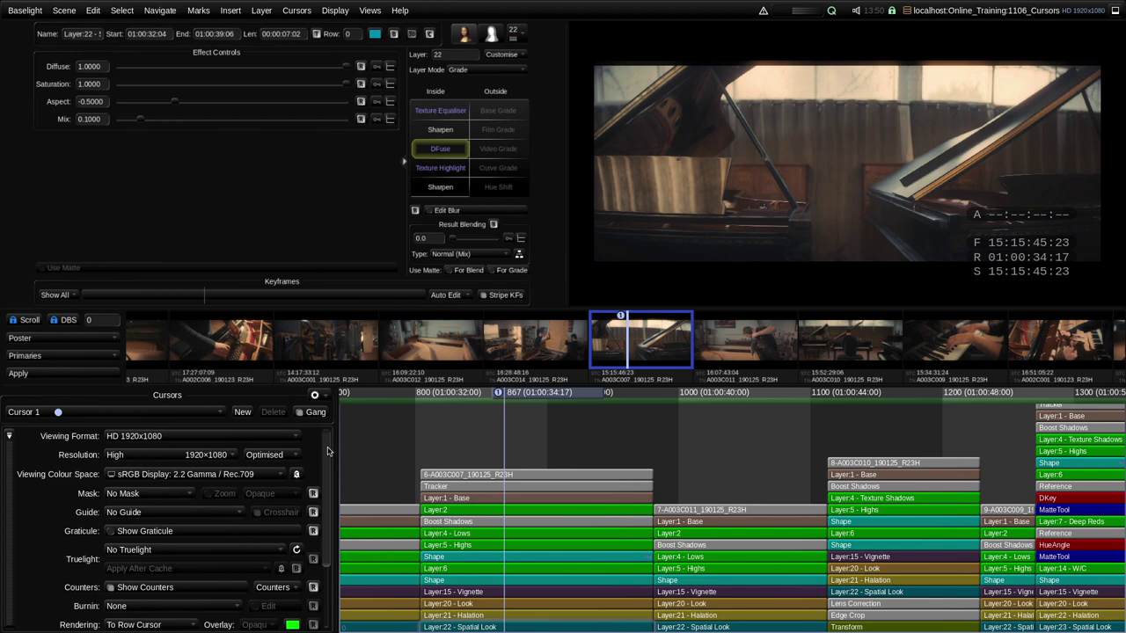
scroll(331, 466, "down", 1)
scroll(332, 469, "down", 4)
scroll(330, 475, "up", 4)
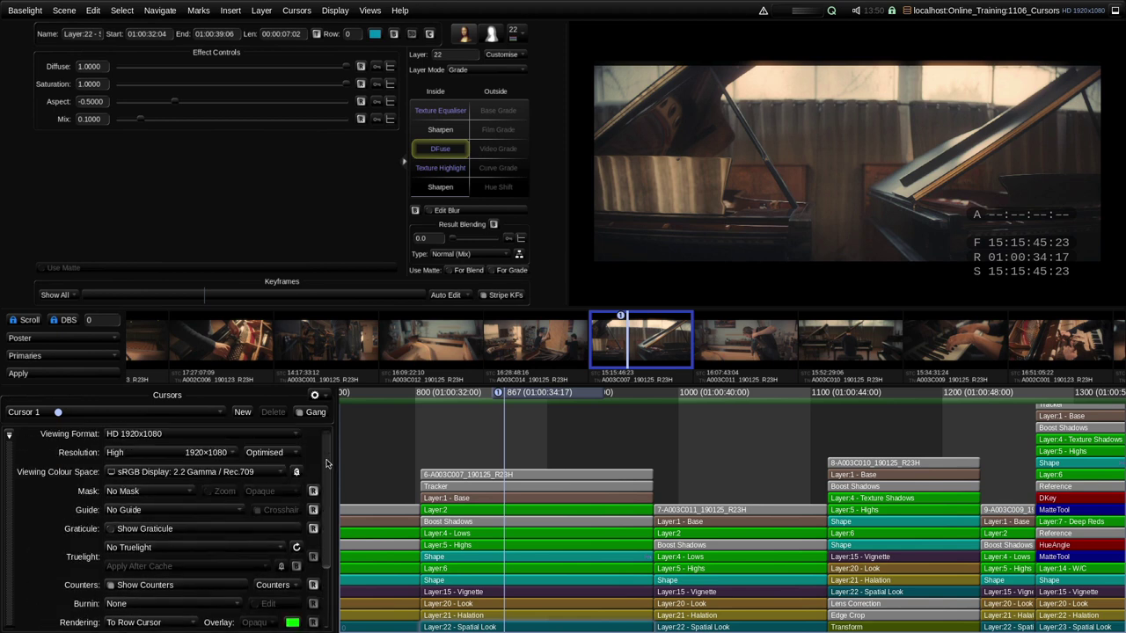
scroll(321, 492, "down", 3)
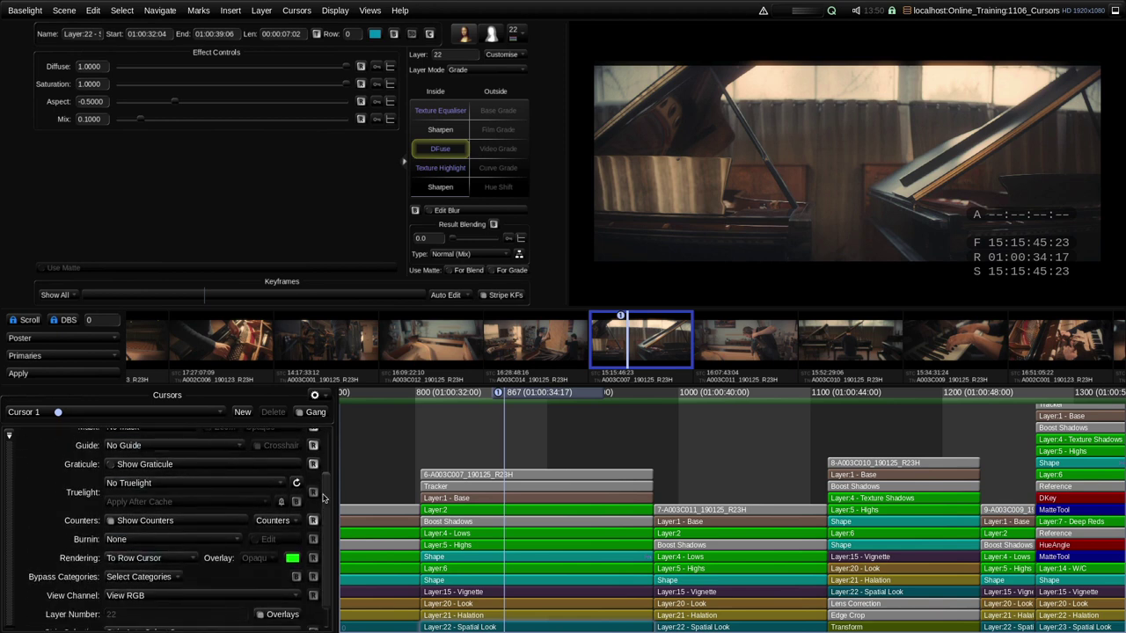
scroll(325, 525, "down", 1)
scroll(325, 525, "up", 5)
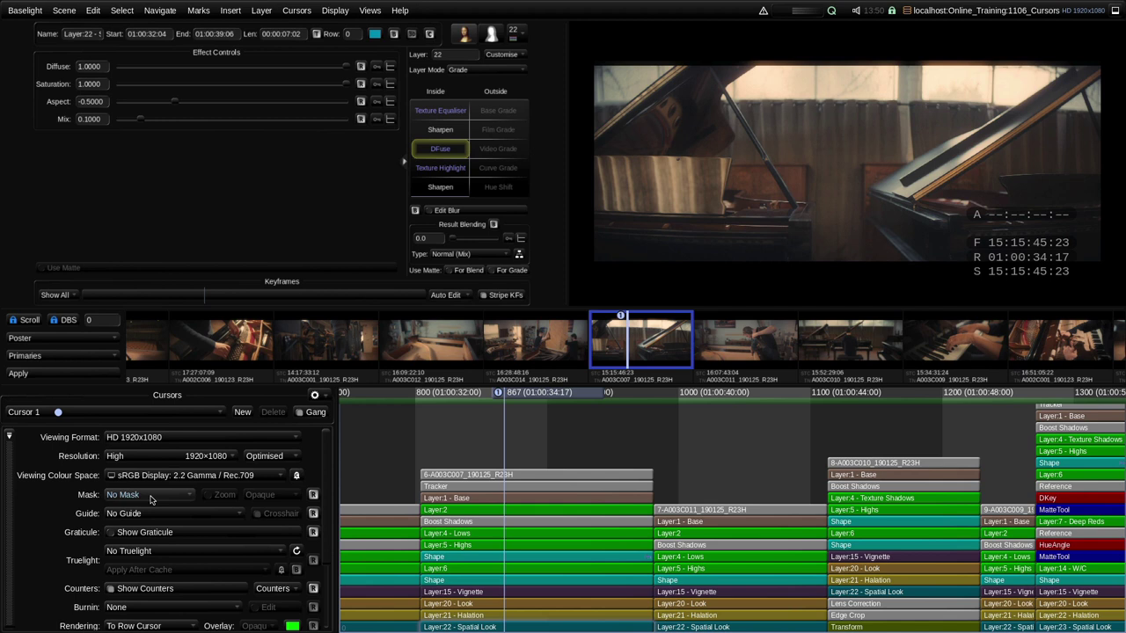
scroll(167, 518, "down", 5)
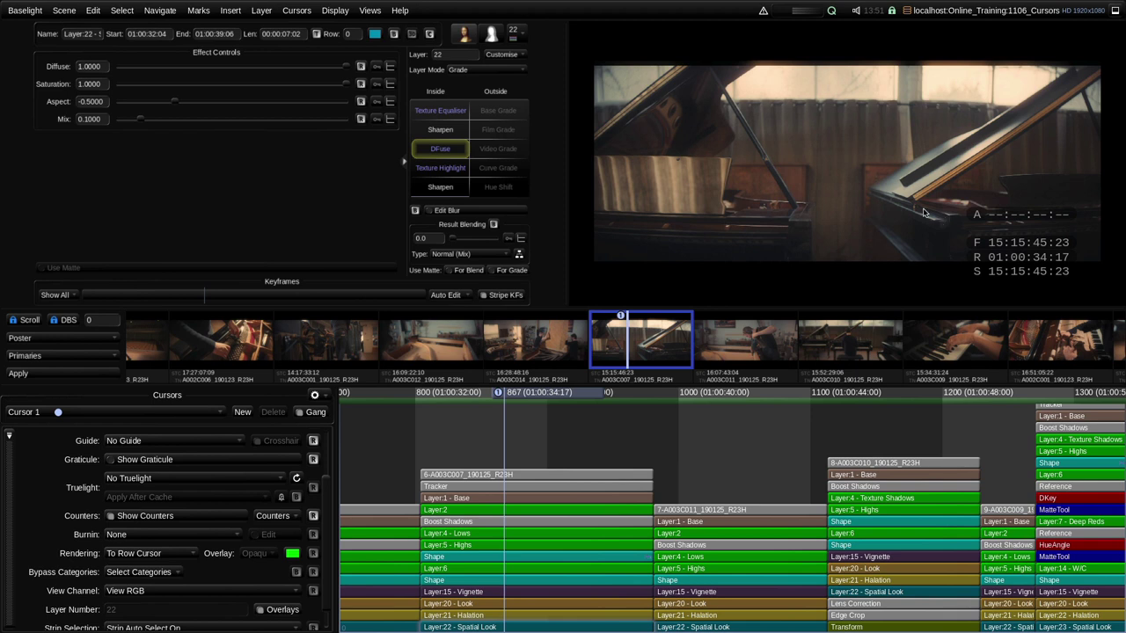
Toggle the counters over the image off, on and off again
key("k")
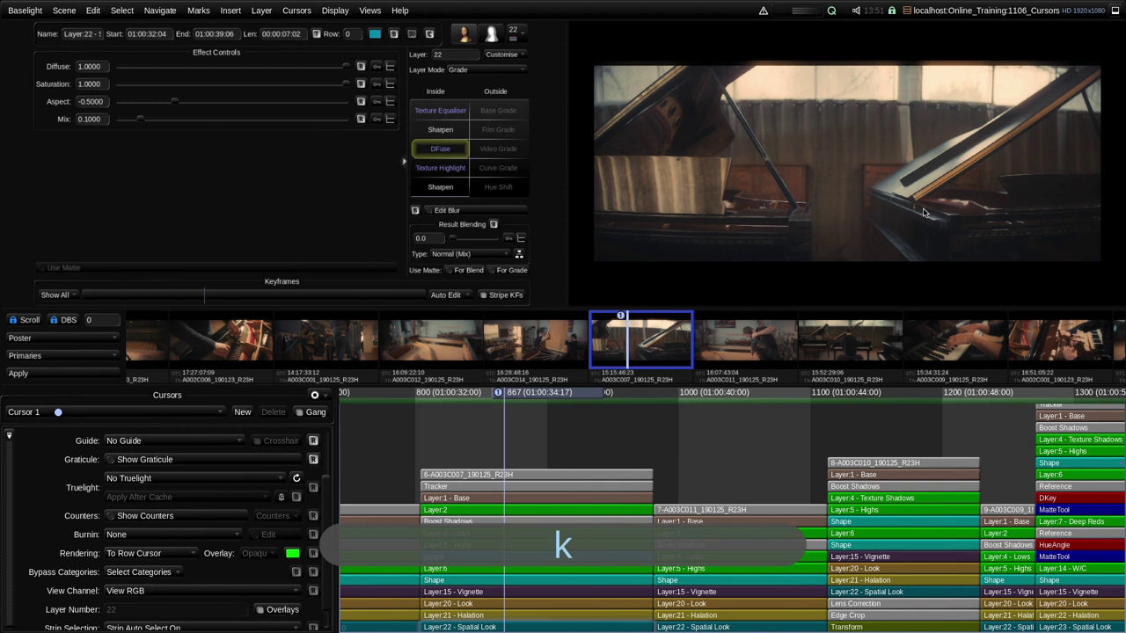
key("k")
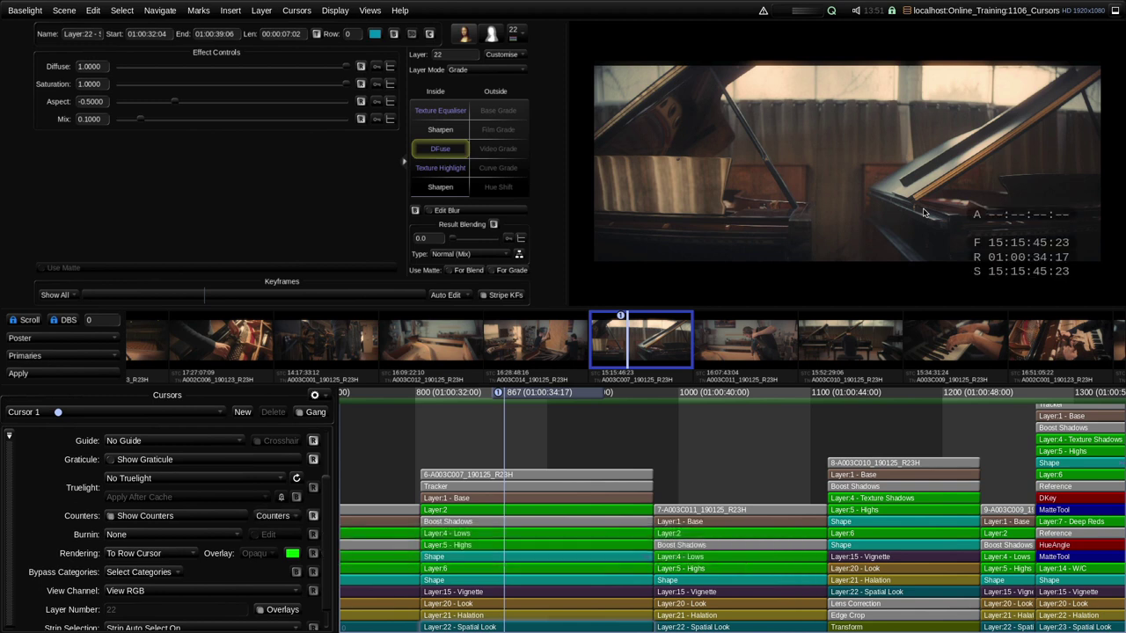
key("k")
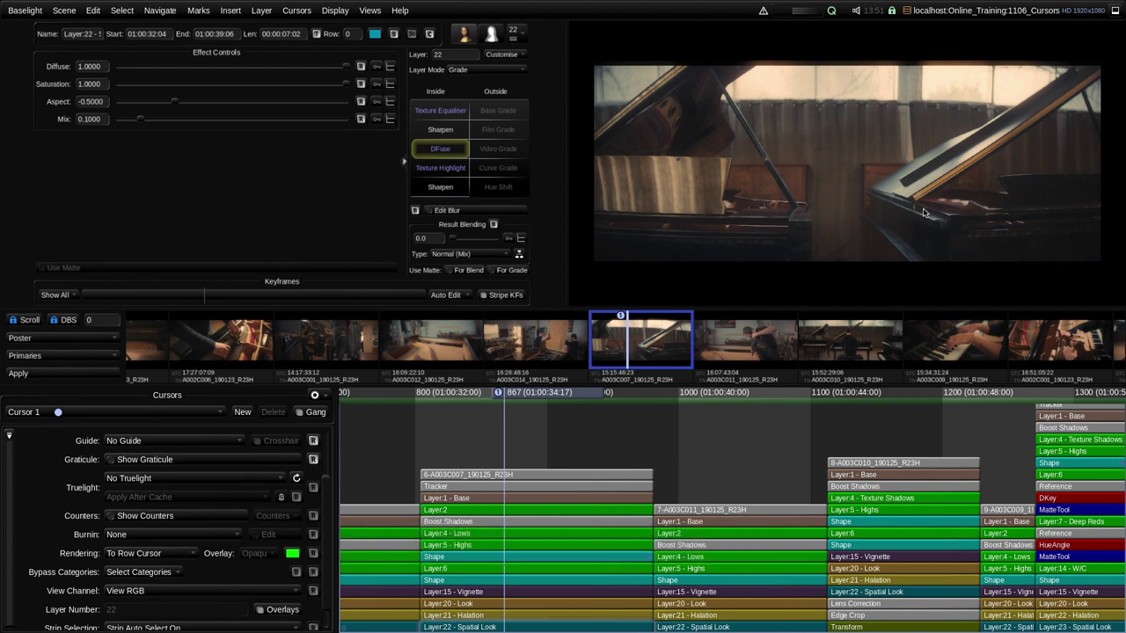
Replace the file timecode counter with the clip name, and arrange clip name, record timecode and shot timecode in a row beneath the image
key("k")
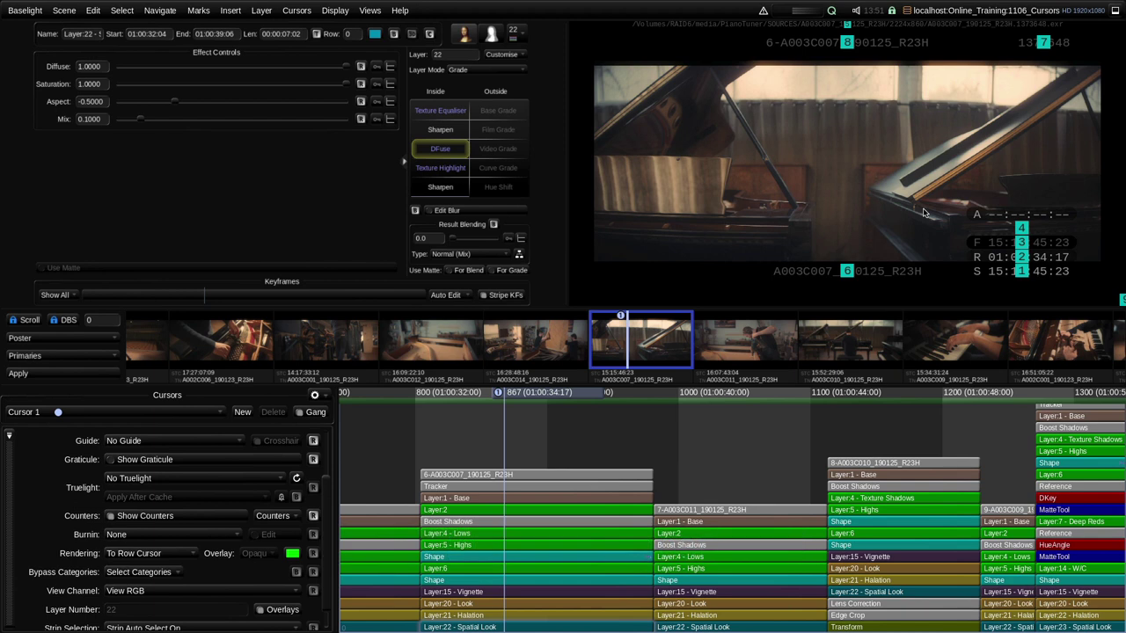
key("k")
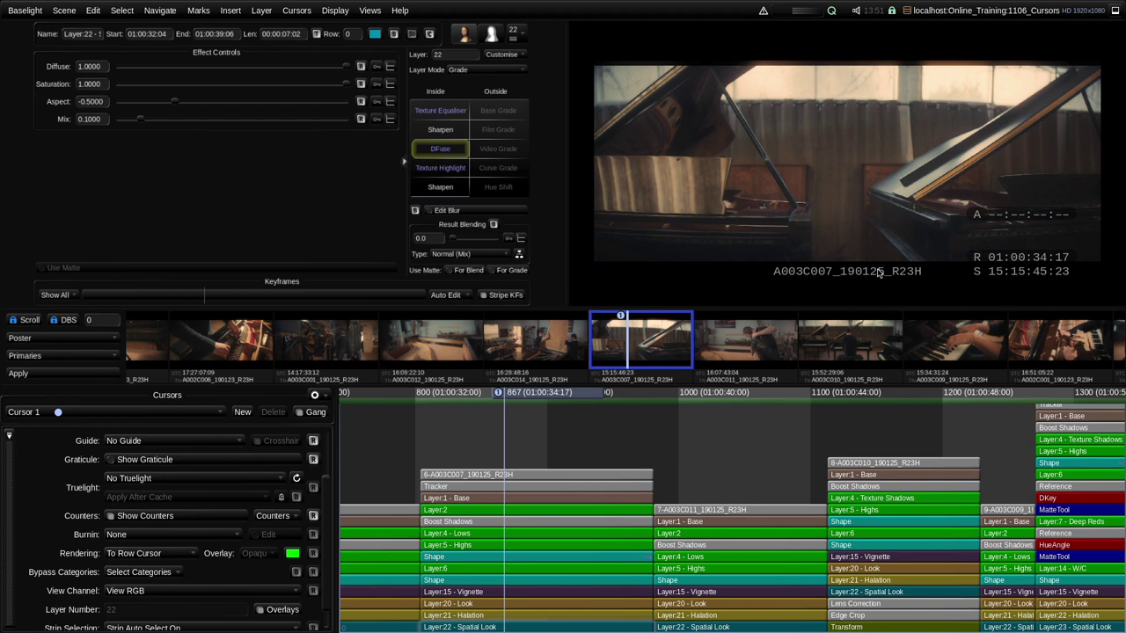
key("k")
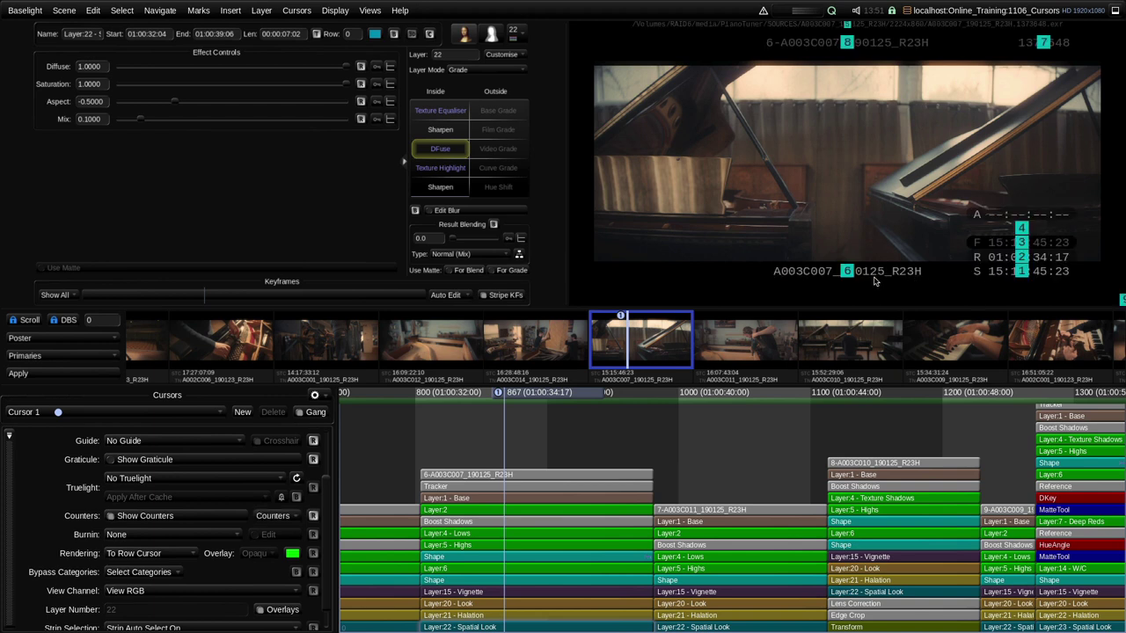
left_click_drag(878, 275, 728, 277)
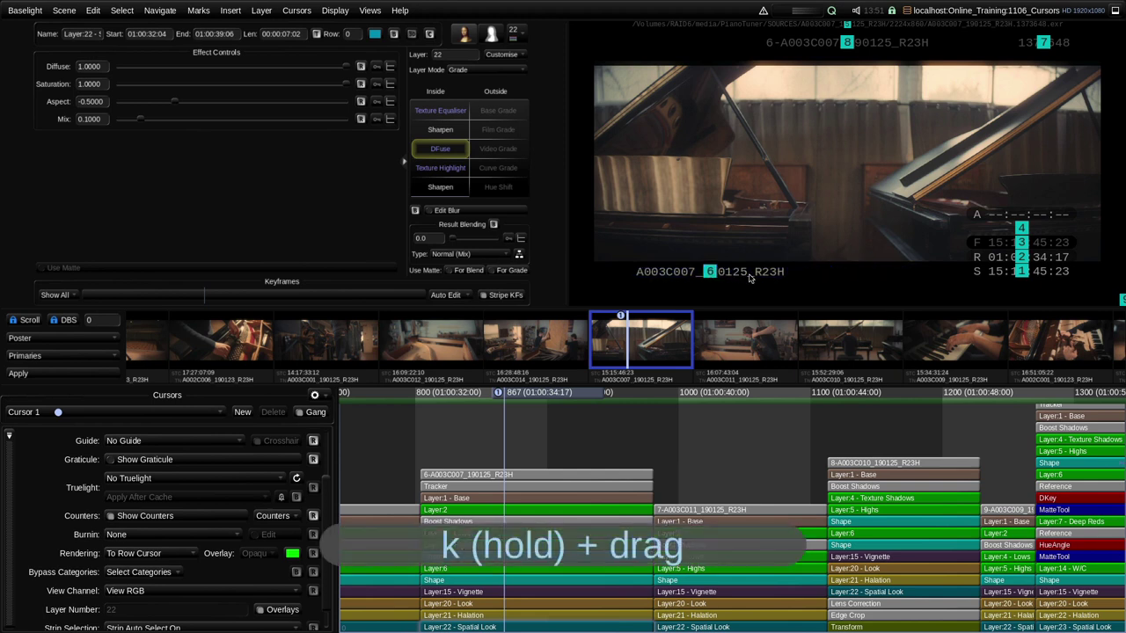
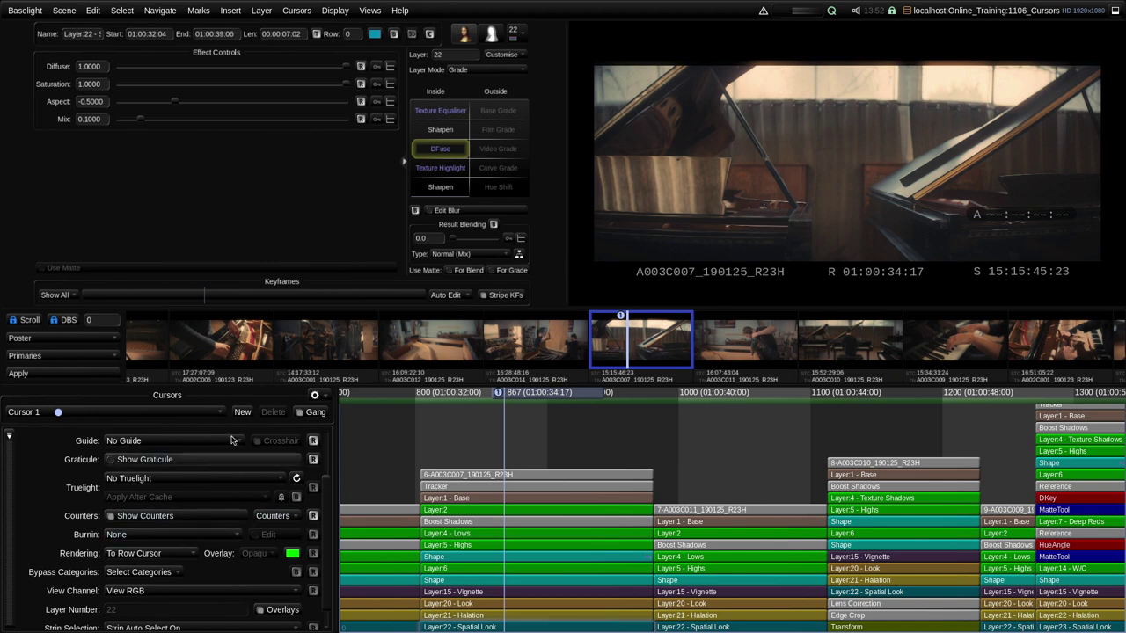
Hide the counters, and check which burn-ins are available for the HD 1920x1080 viewing format
left_click(192, 517)
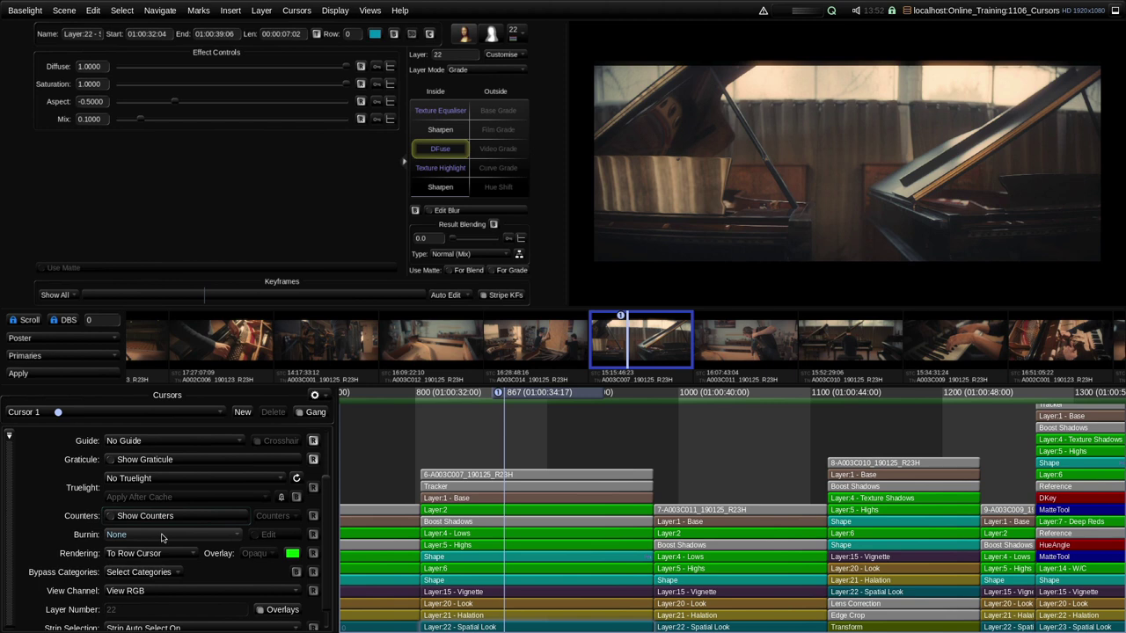
left_click(162, 539)
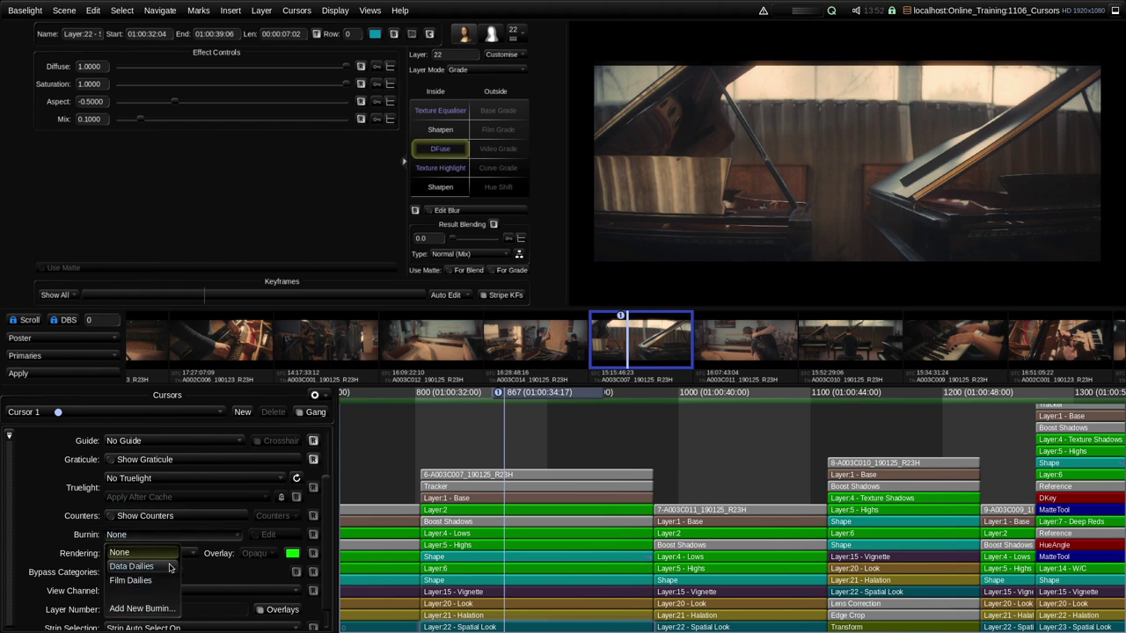
left_click(39, 508)
Switch Cursor 1's viewing format to Film 2048x1156 and check which burn-ins it offers
scroll(132, 453, "up", 4)
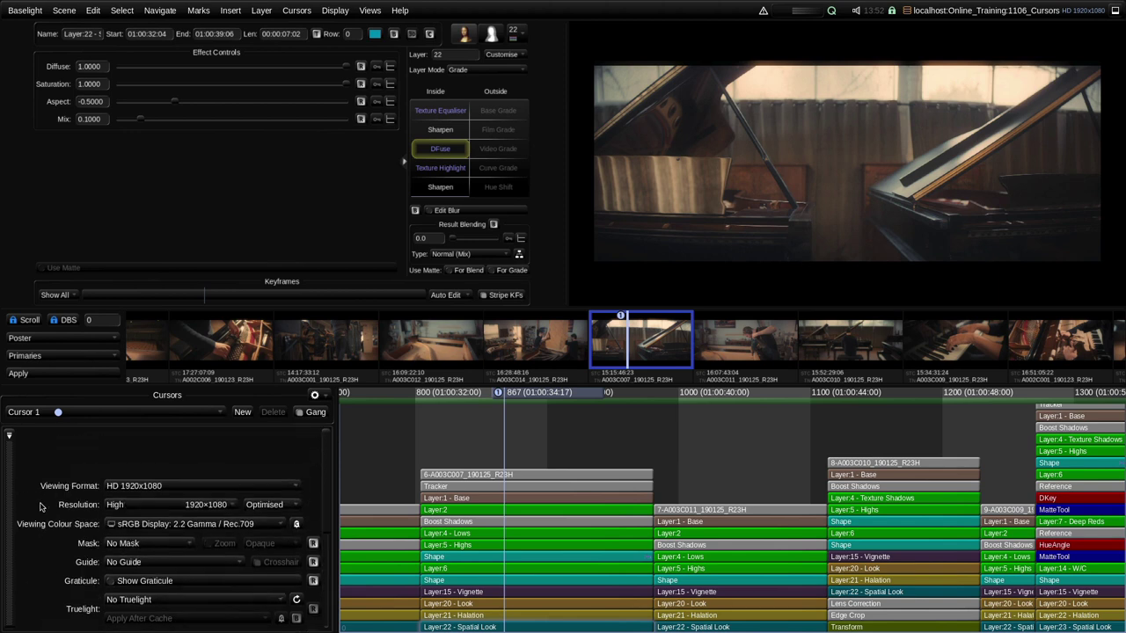
left_click(139, 438)
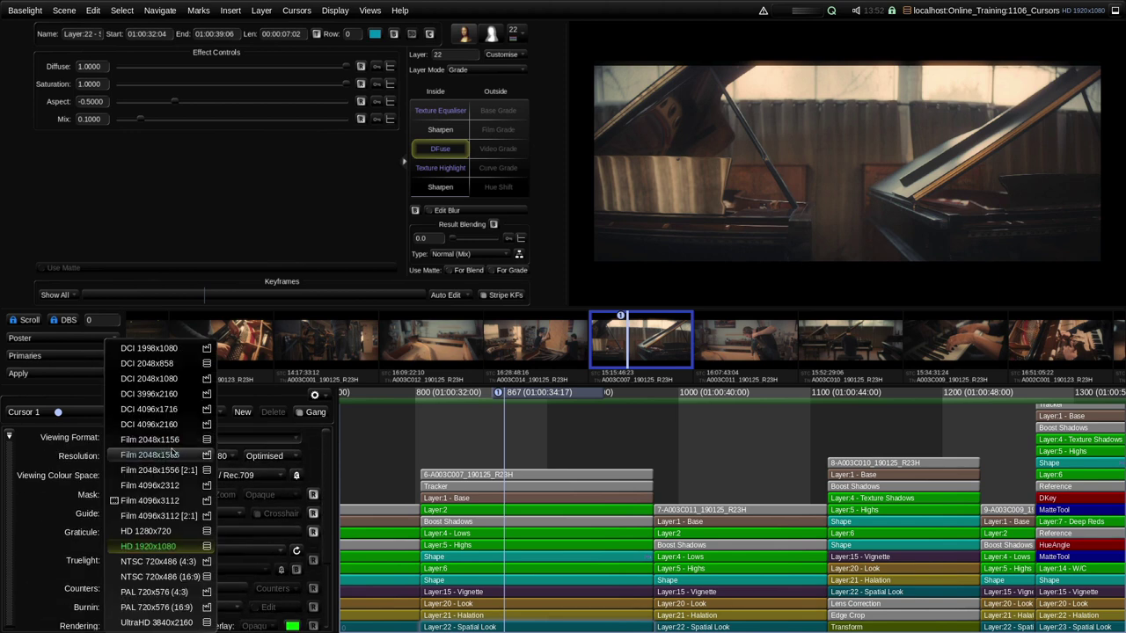
left_click(177, 442)
scroll(132, 493, "down", 4)
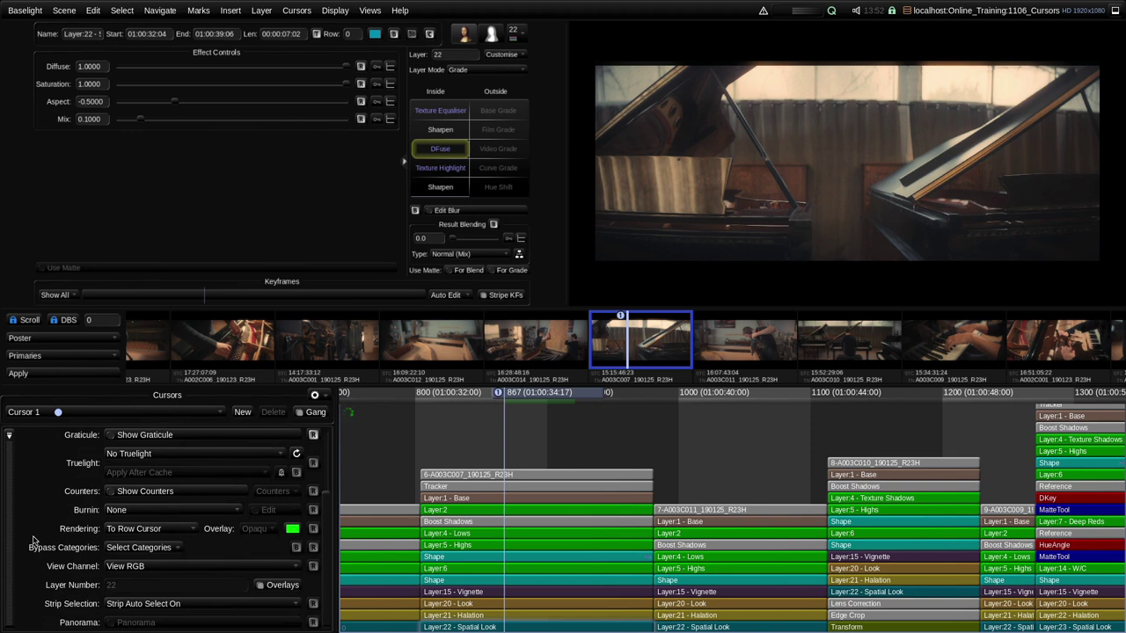
left_click(142, 510)
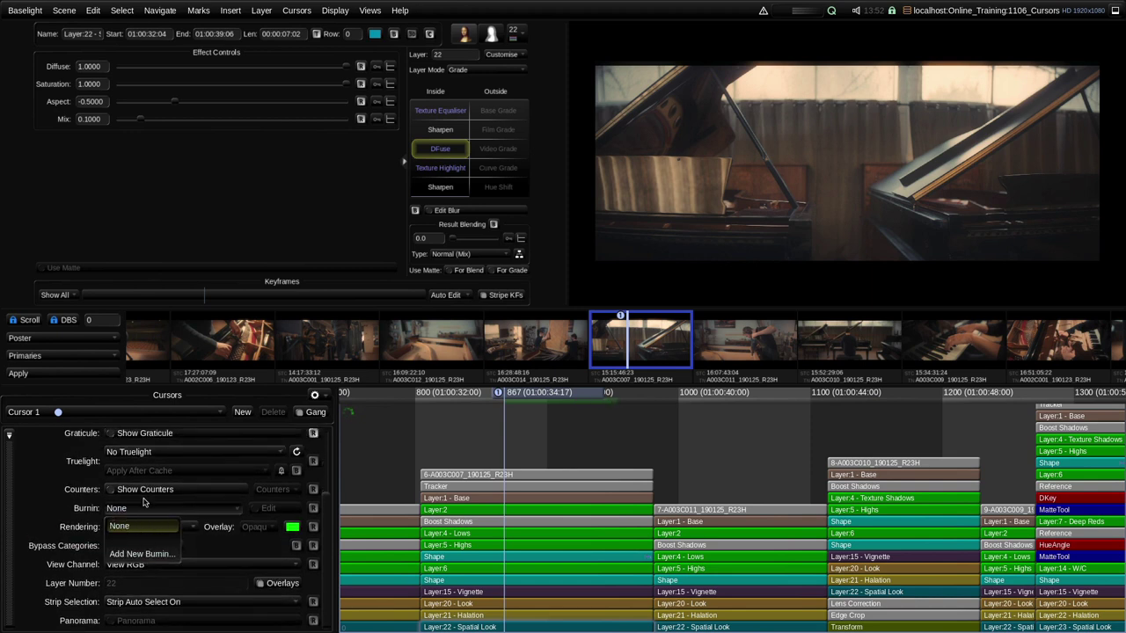
Set Cursor 1's viewing format back to HD 1920x1080
scroll(63, 501, "up", 4)
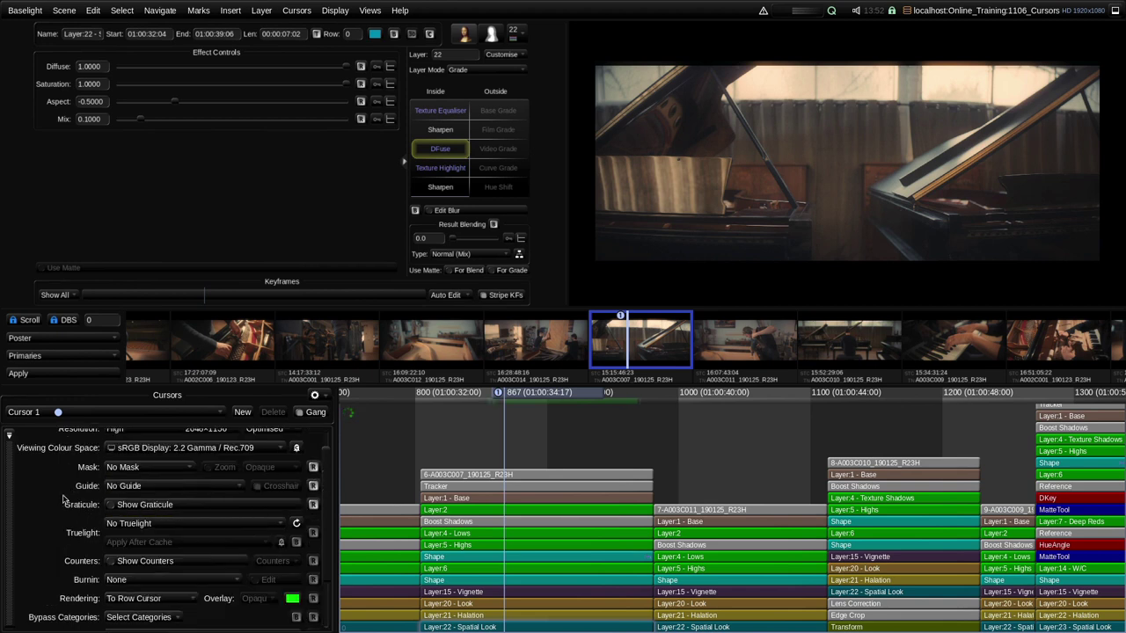
scroll(113, 471, "down", 2)
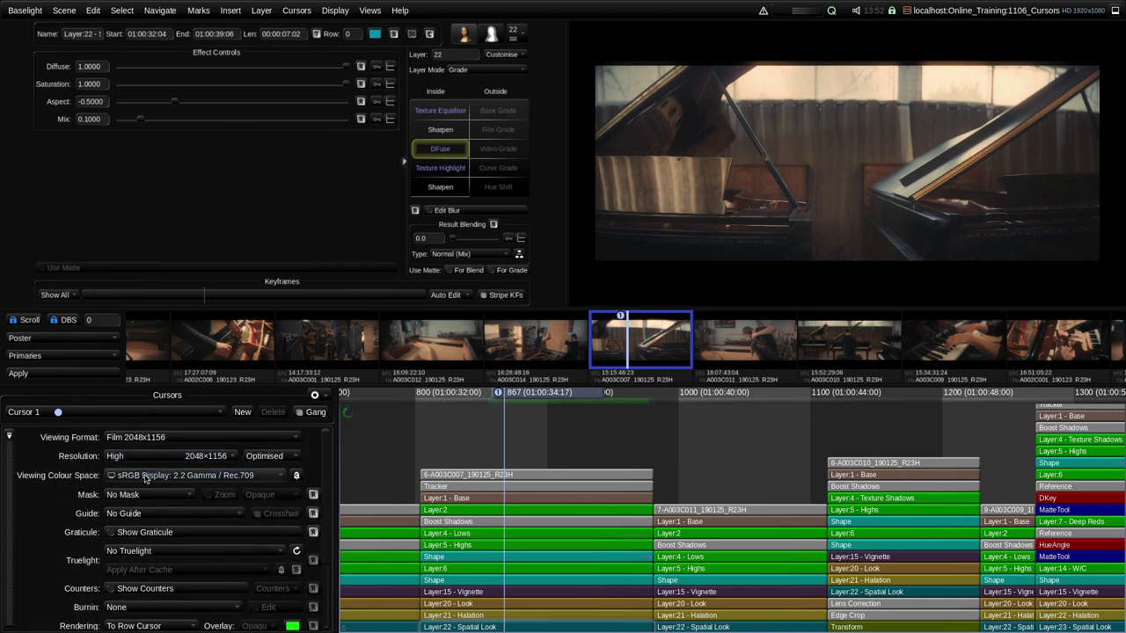
left_click(181, 439)
left_click(148, 546)
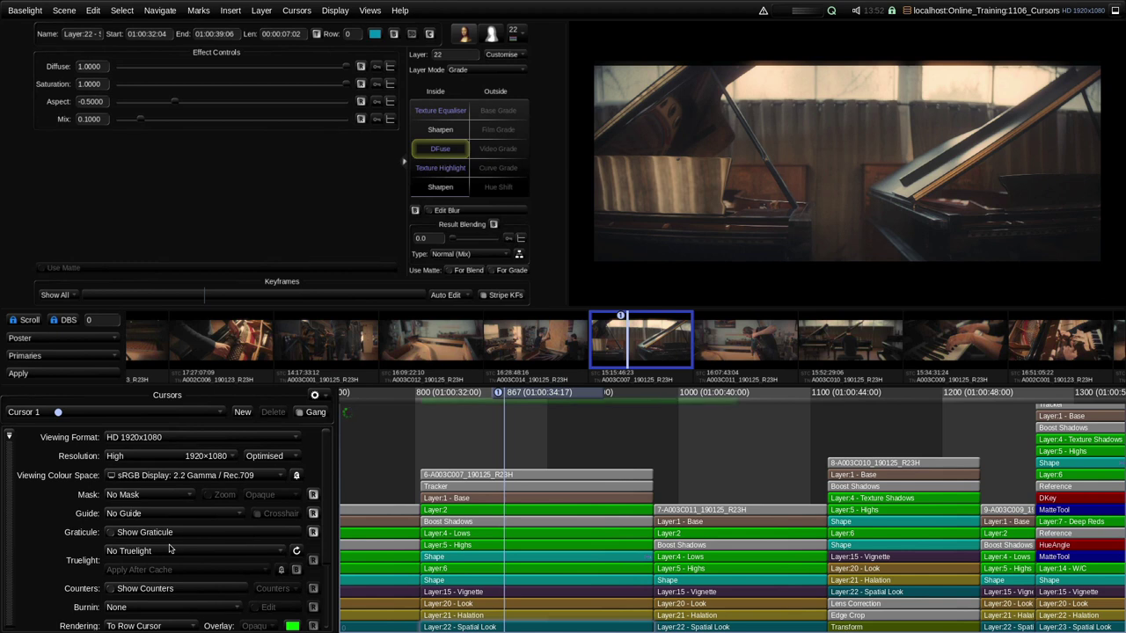
Apply the Data Dailies burn-in to Cursor 1, and add the date beneath the image, to the right of the clip name
left_click(145, 607)
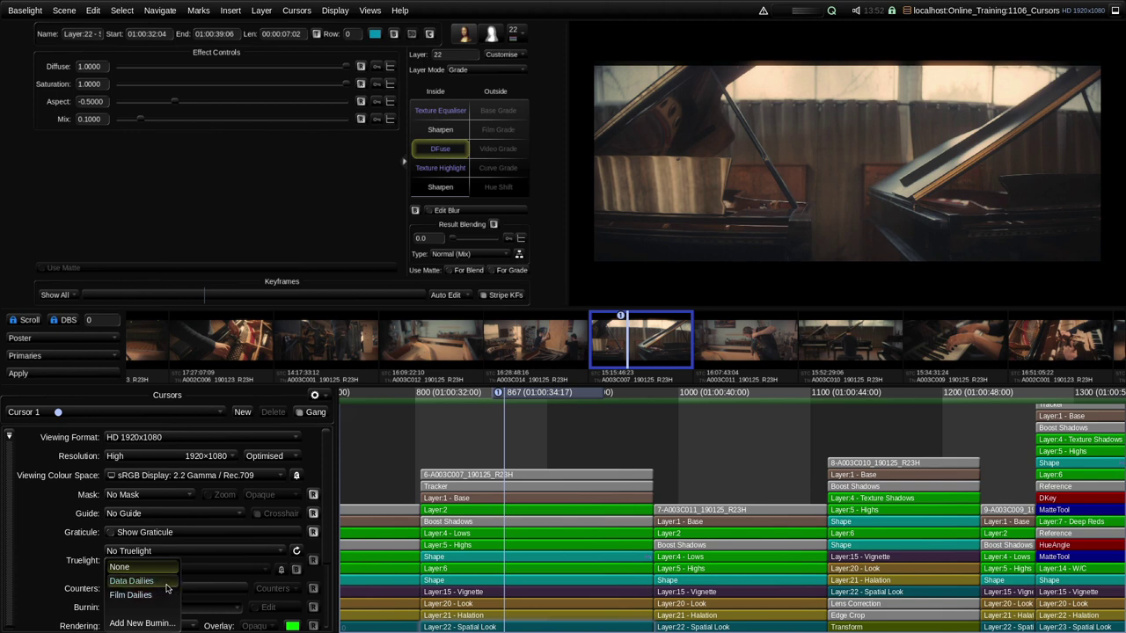
left_click(166, 585)
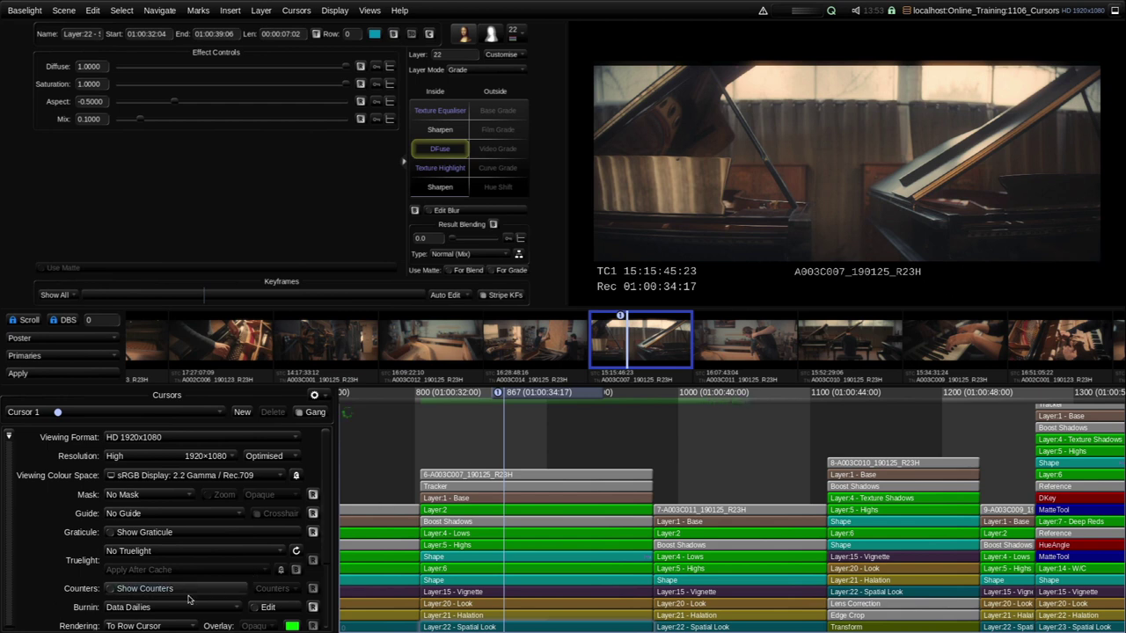
left_click(279, 608)
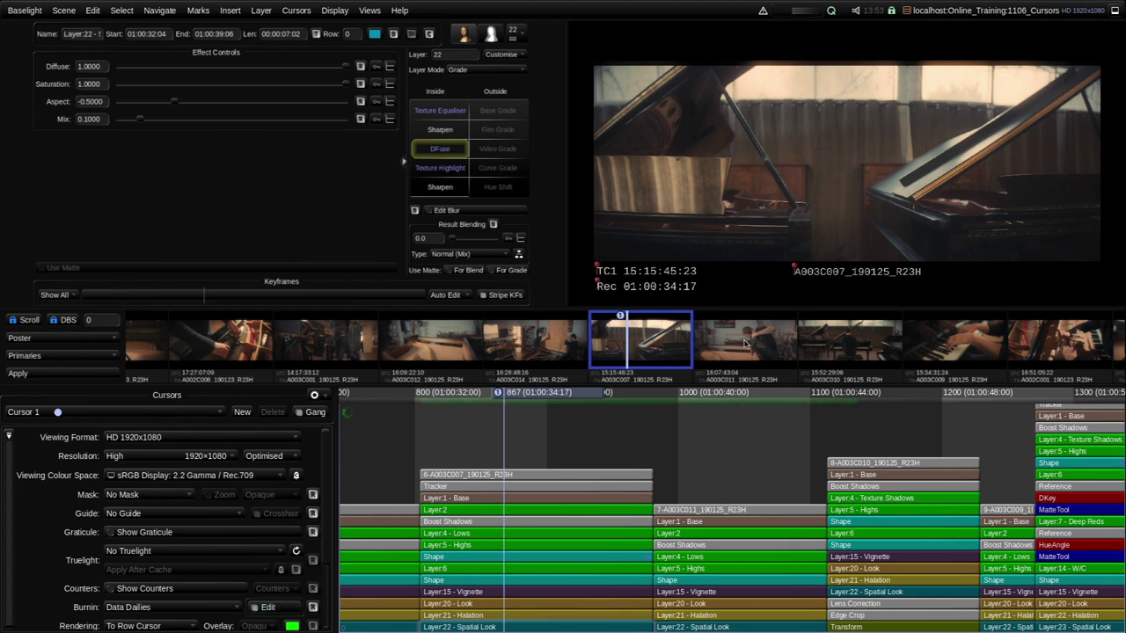
right_click(955, 272)
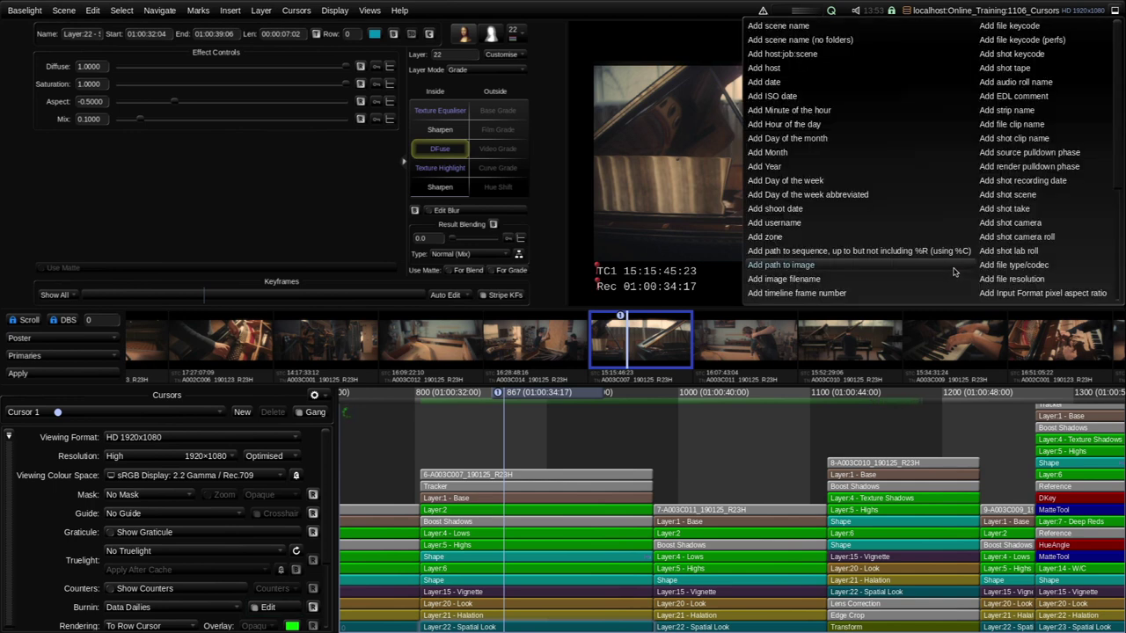
left_click(793, 84)
left_click_drag(955, 292, 971, 270)
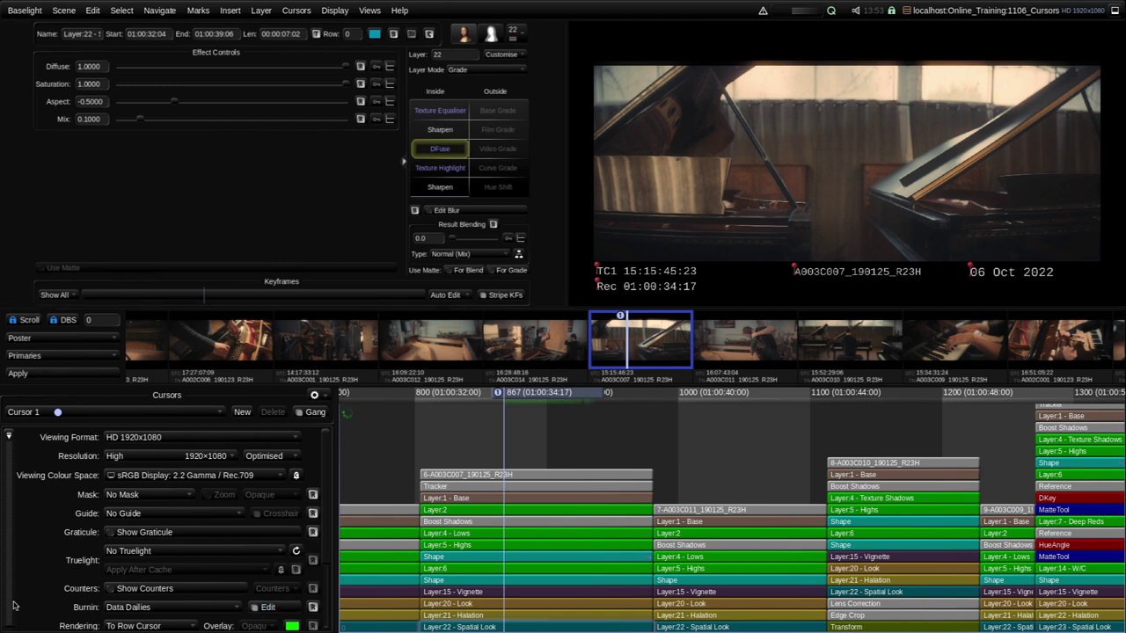
Set Cursor 1's burn-in to None
left_click(192, 607)
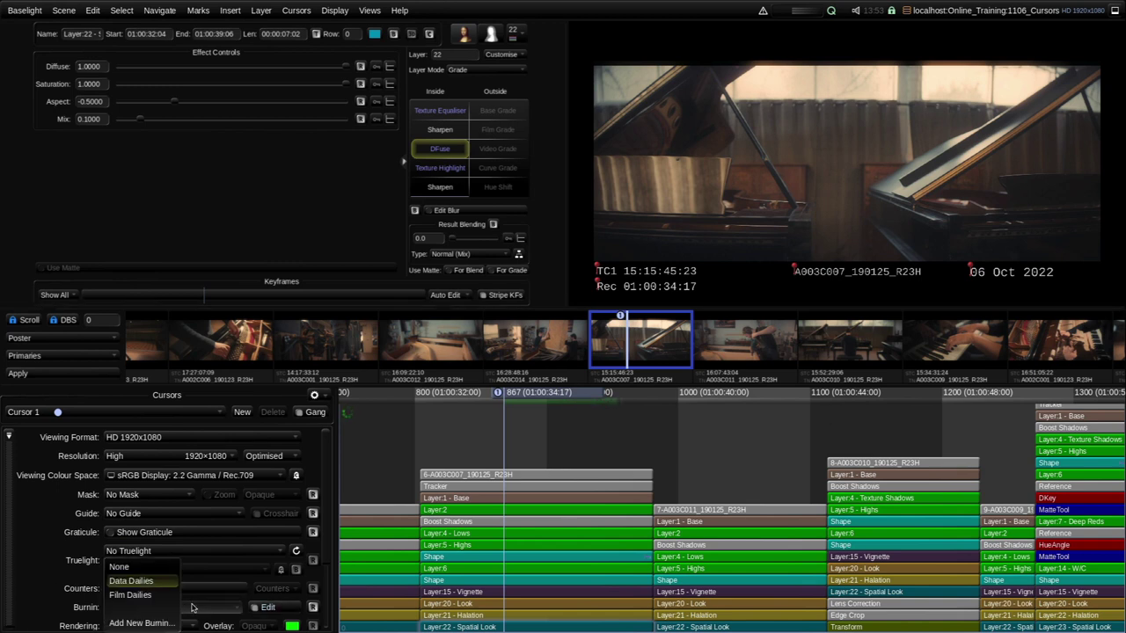
left_click(119, 567)
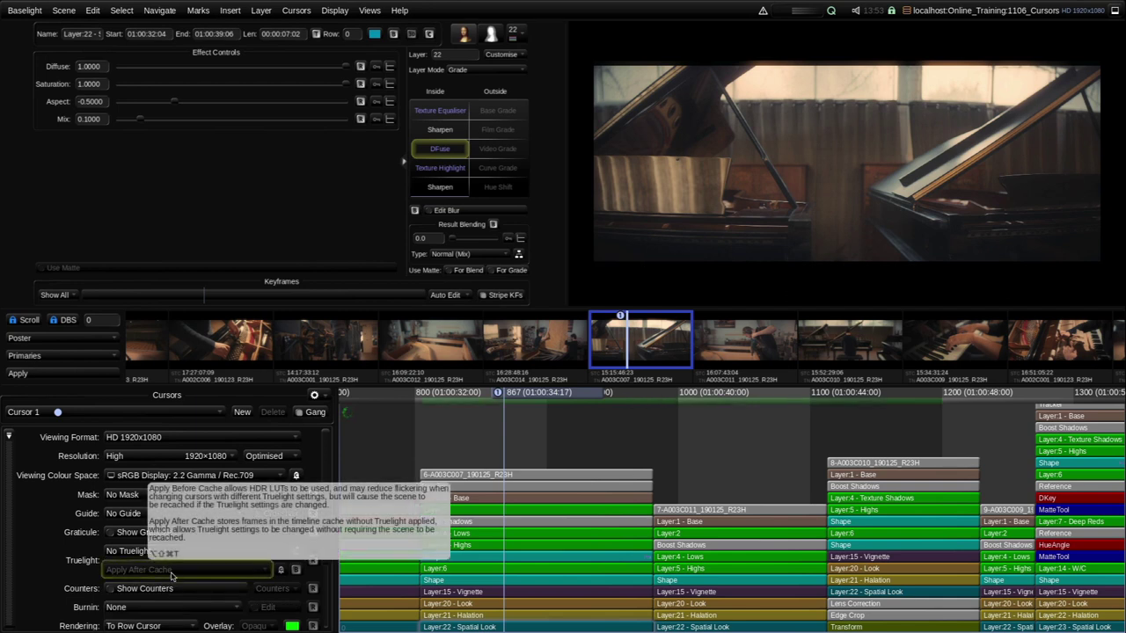
Look through the rendering modes available for Cursor 1, leaving To Row Cursor selected
scroll(44, 578, "down", 2)
scroll(44, 578, "down", 6)
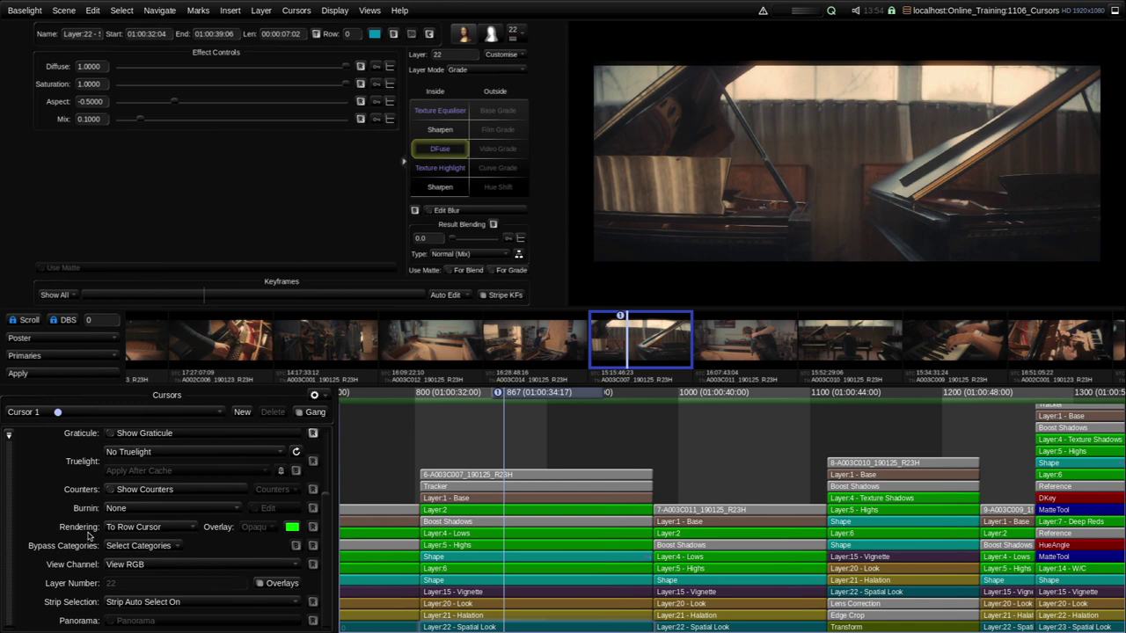
left_click(181, 528)
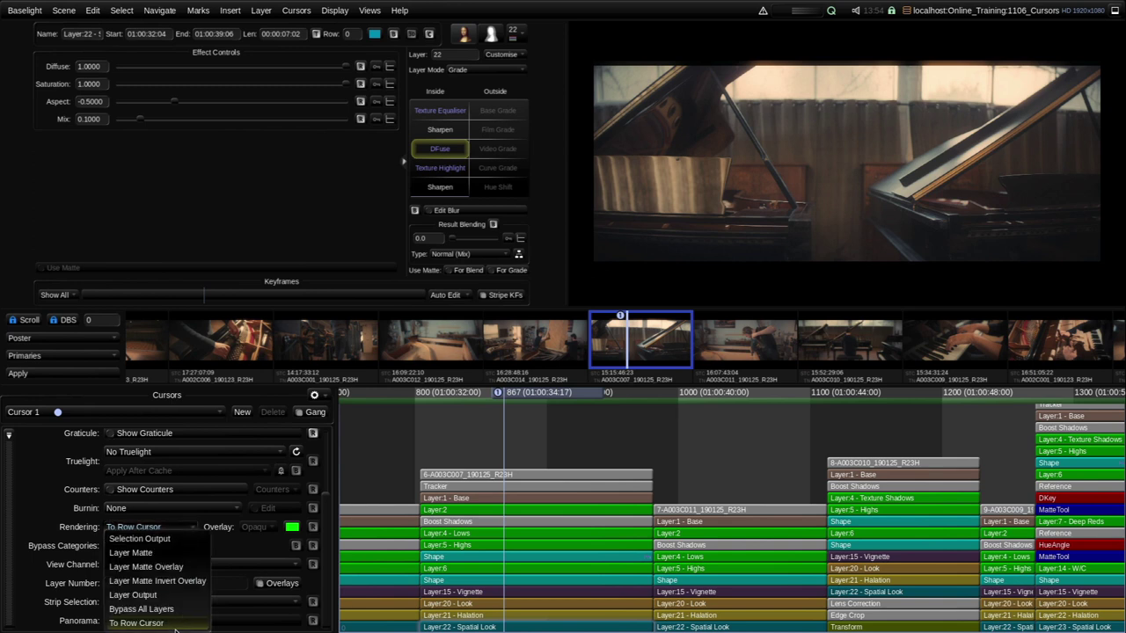
left_click(543, 450)
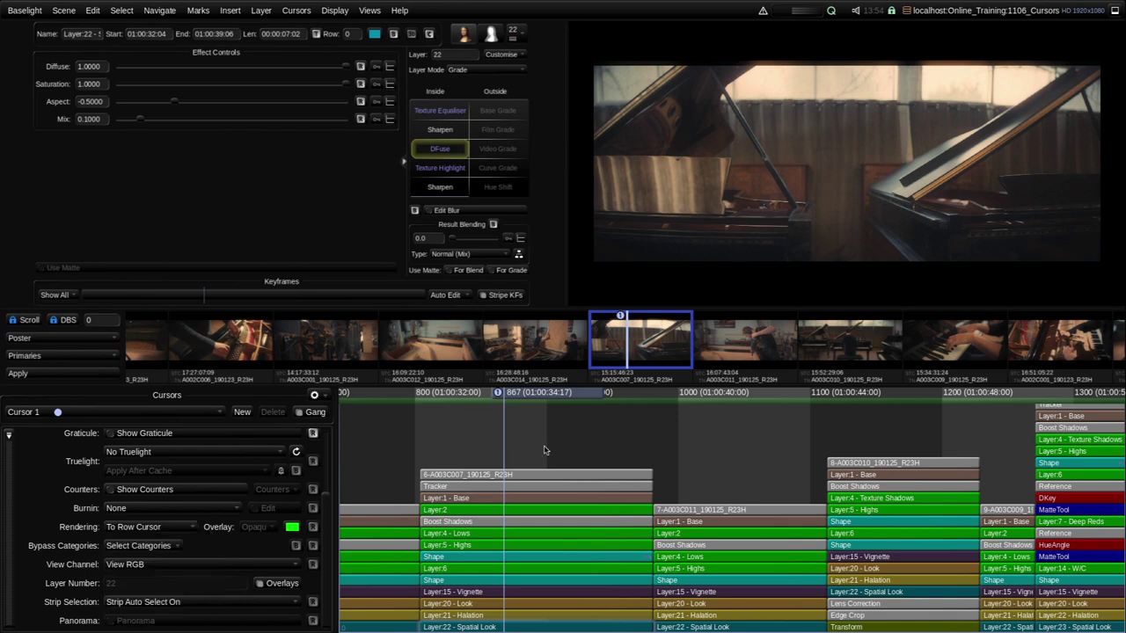
Move the render line up clip 6's layer stack to Layer 4 - Lows to view the grade at each row
key("Up")
key("Up")
key("Up")
key("Up")
key("Up")
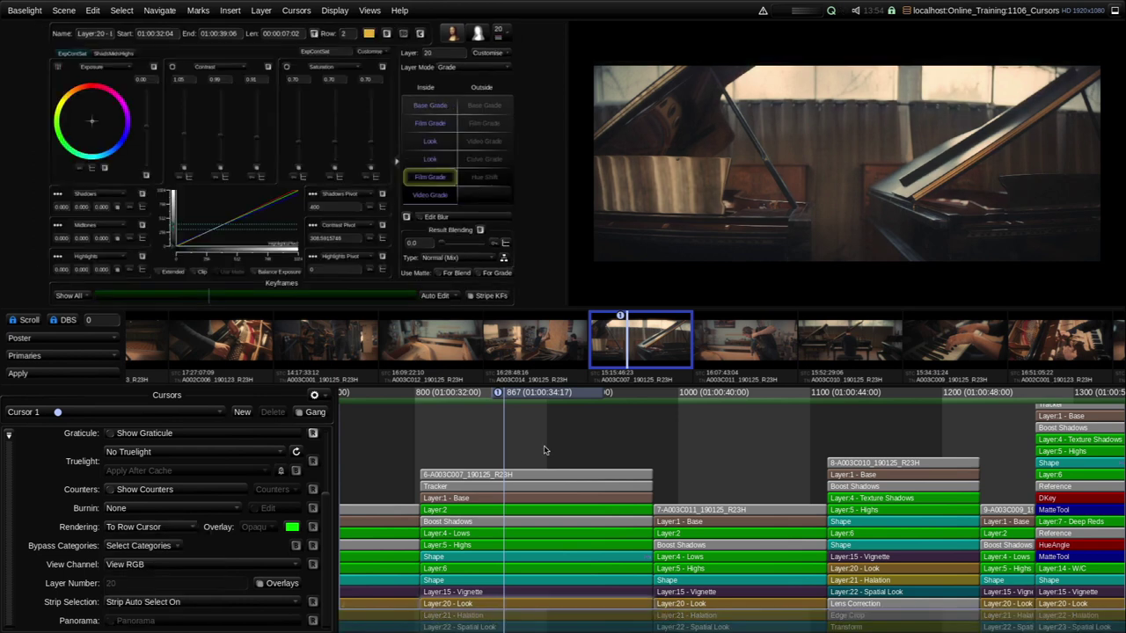
key("Up")
key("Up")
key("Up")
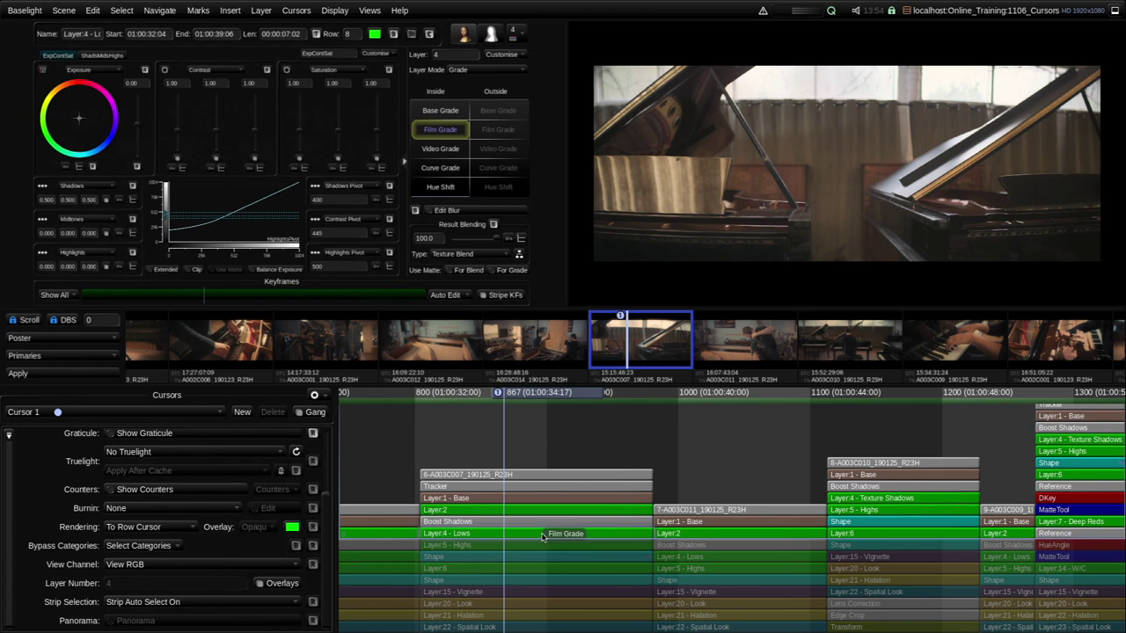
Move the render line back down clip 6's stack to Layer 22 - Spatial Look
key("Down")
key("Down")
key("Down")
key("Down")
key("Down")
key("Down")
key("Down")
key("Down")
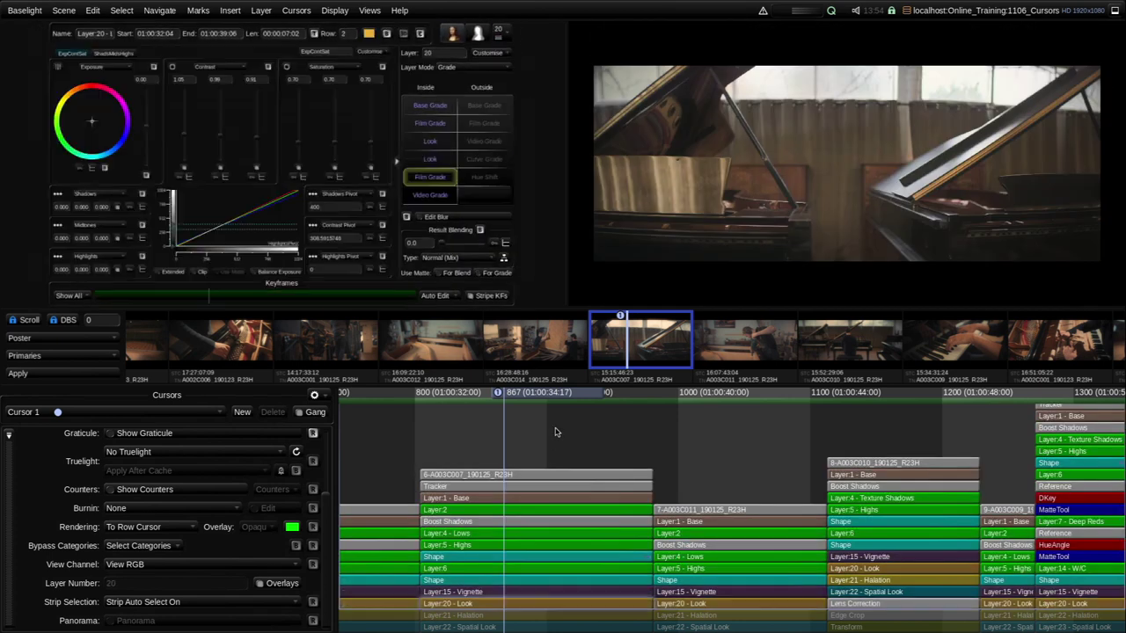
Set Cursor 1's rendering to Layer Matte and move the render line up past Layer 15 - Vignette to Layer 6
left_click(175, 527)
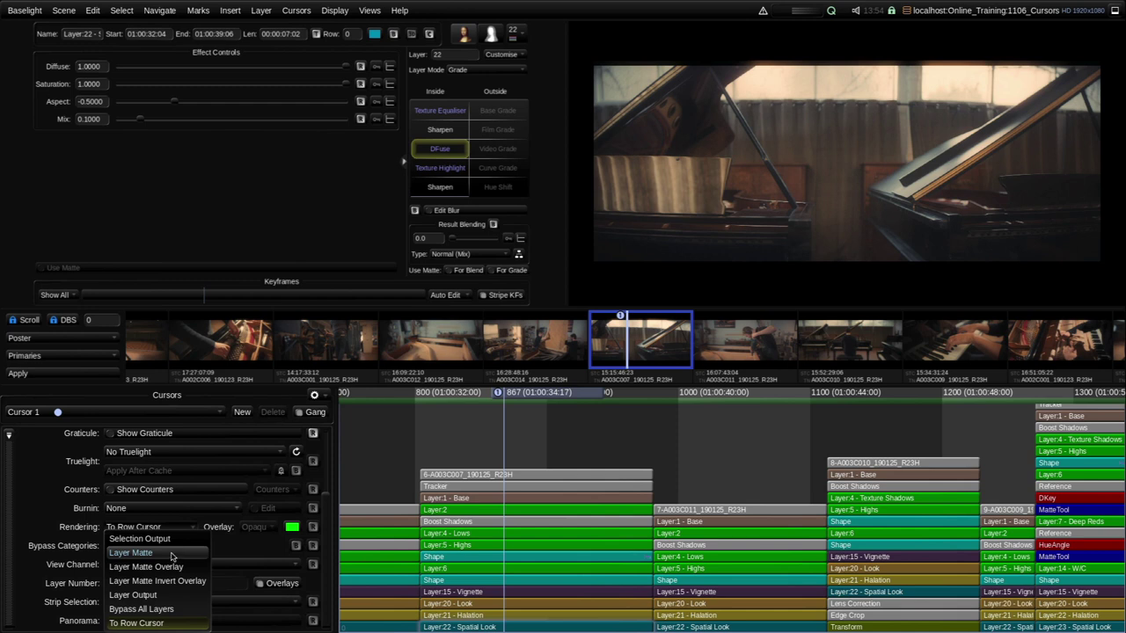
left_click(172, 554)
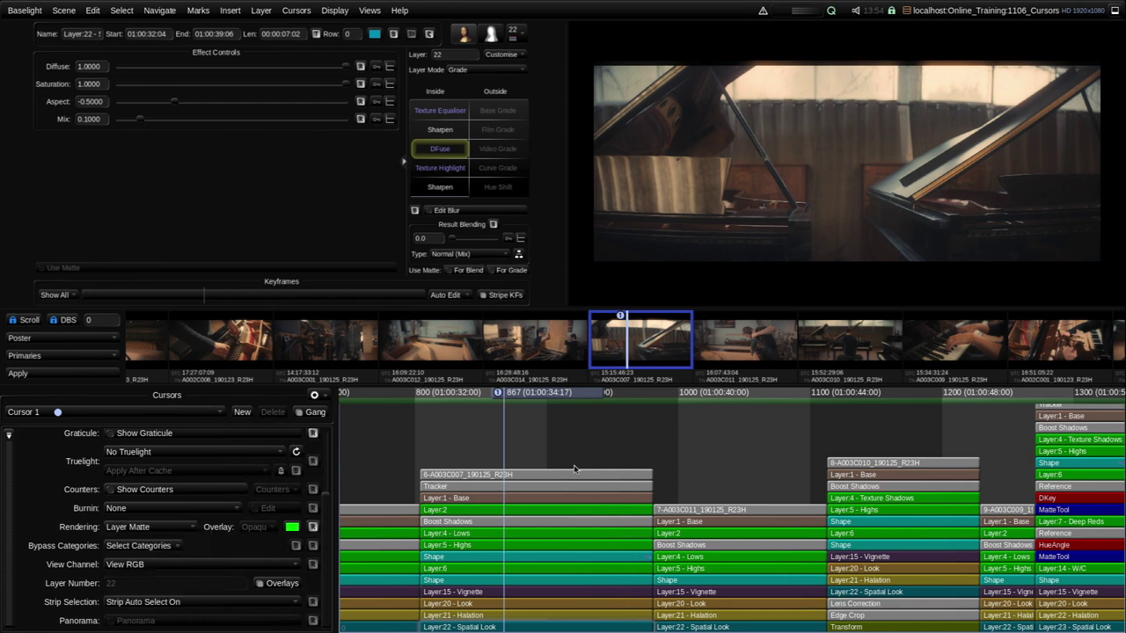
key("Up")
key("Up")
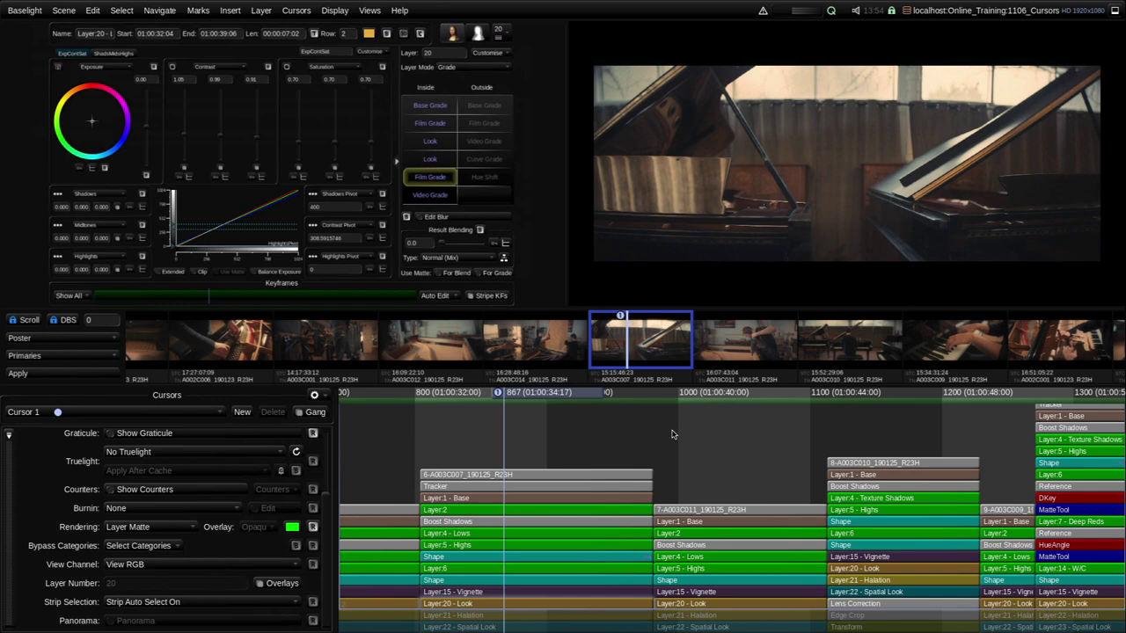
key("Up")
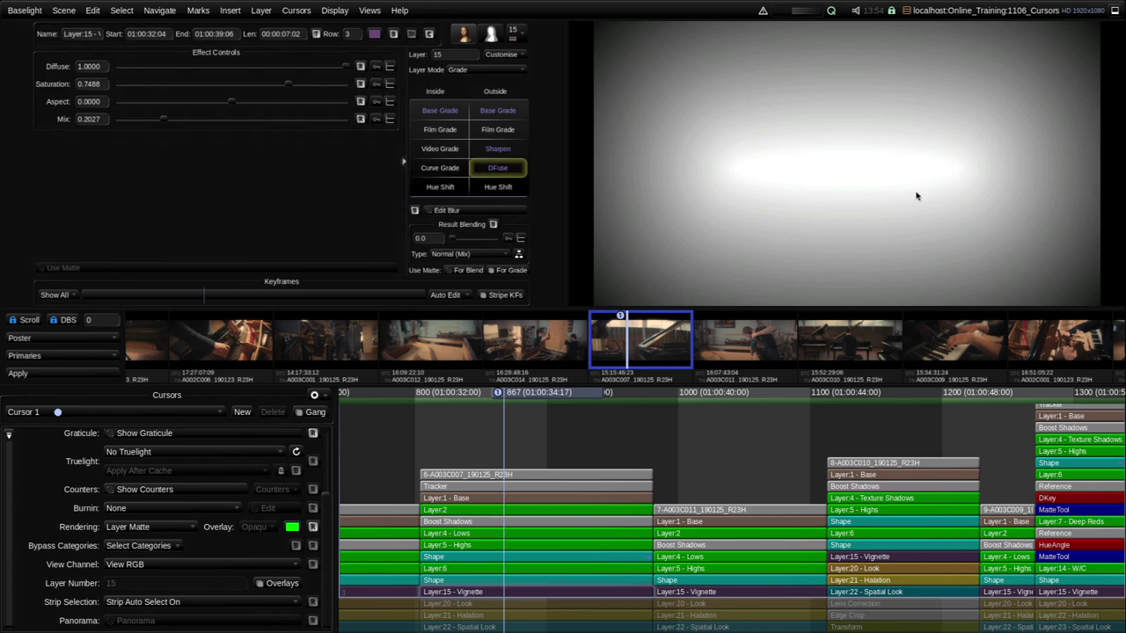
key("Up")
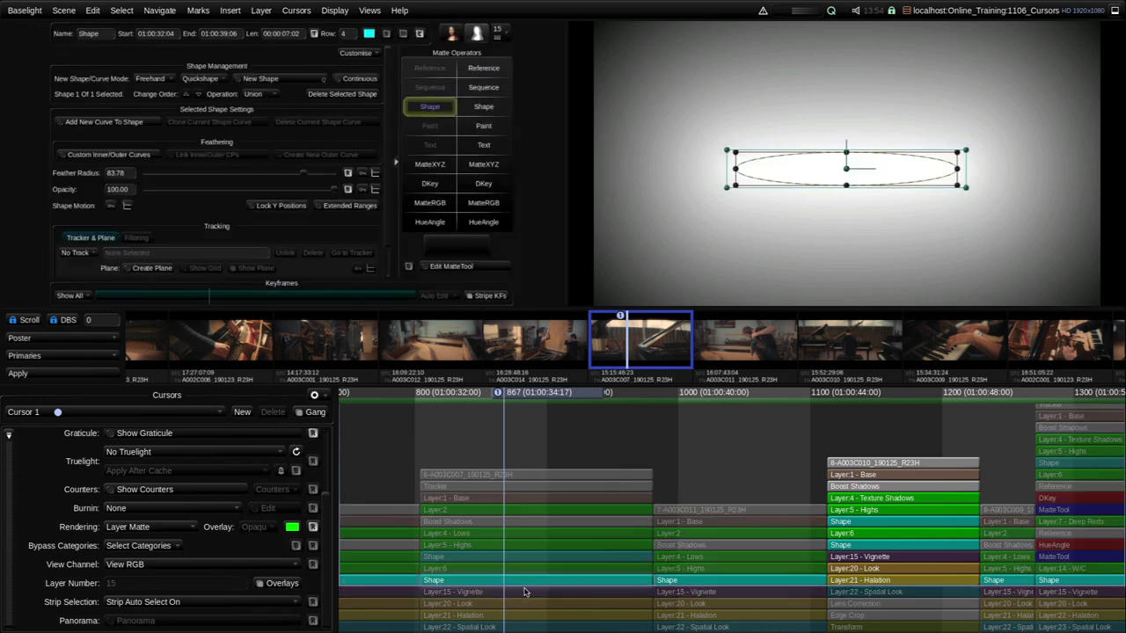
key("Up")
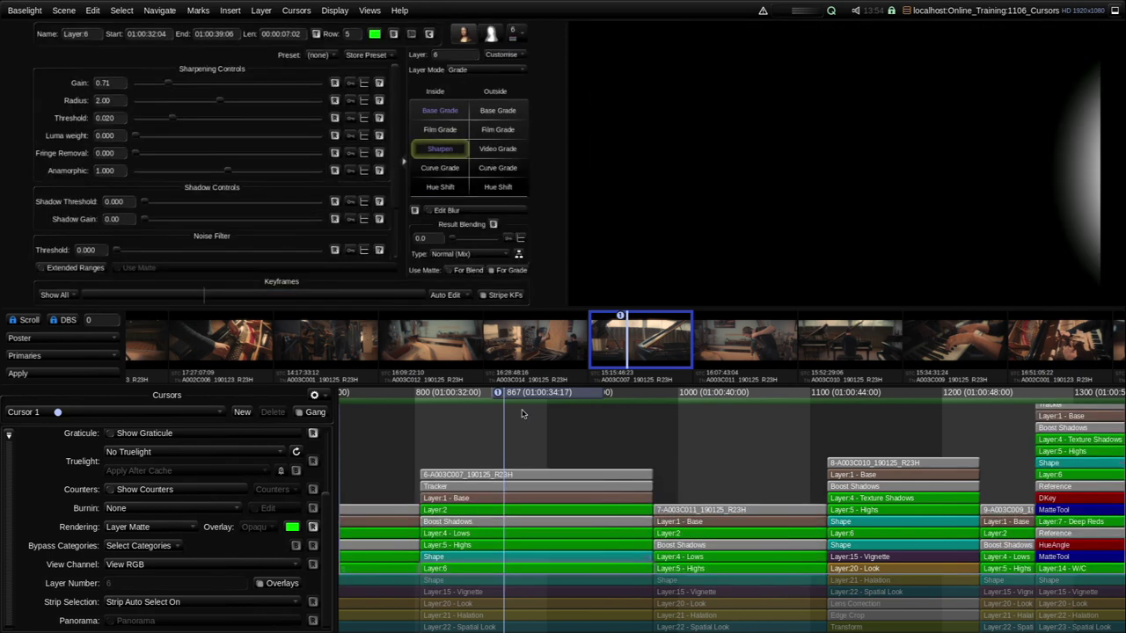
Return the render line from Layer 6 to Layer 22 - Spatial Look, viewing the mattes on the way down
key("Down")
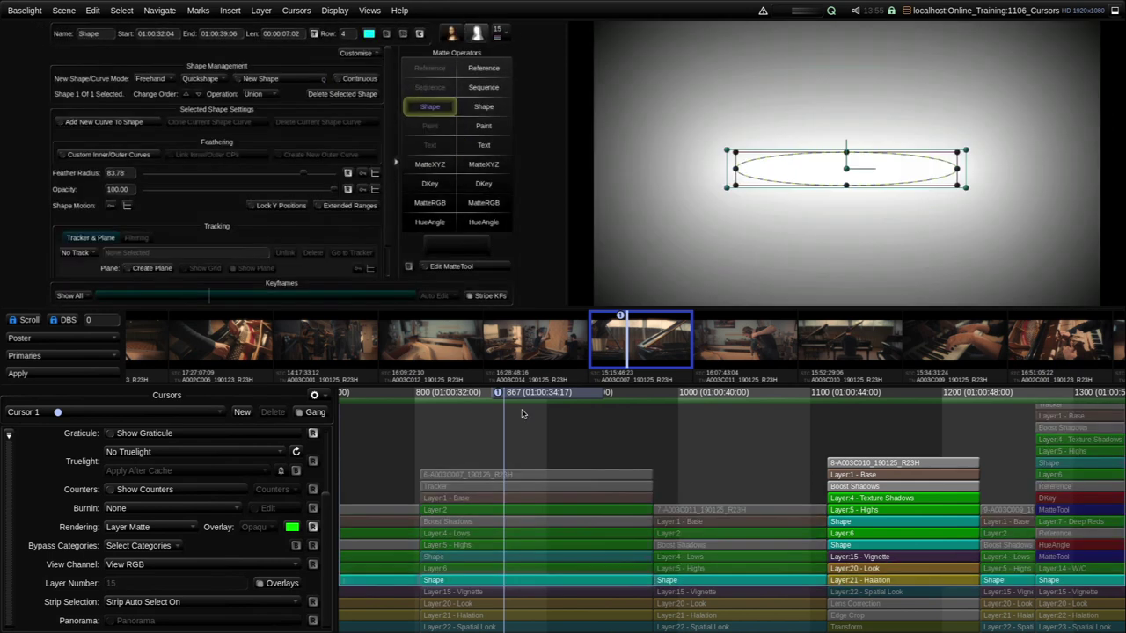
key("Down")
key("Down")
key("Down")
key("Down")
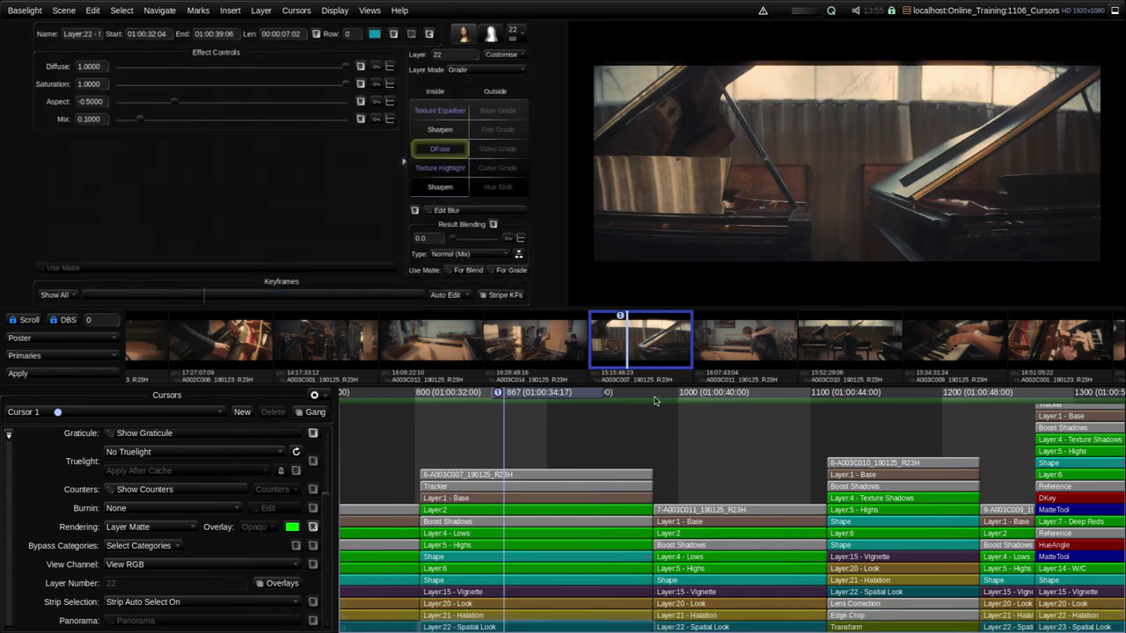
Move the cursor to frame 1316 and raise the render line to Layer 14 - W/C to show its matte
left_click_drag(607, 395, 906, 408)
key("Up")
key("Up")
key("Up")
key("Up")
key("Up")
key("Up")
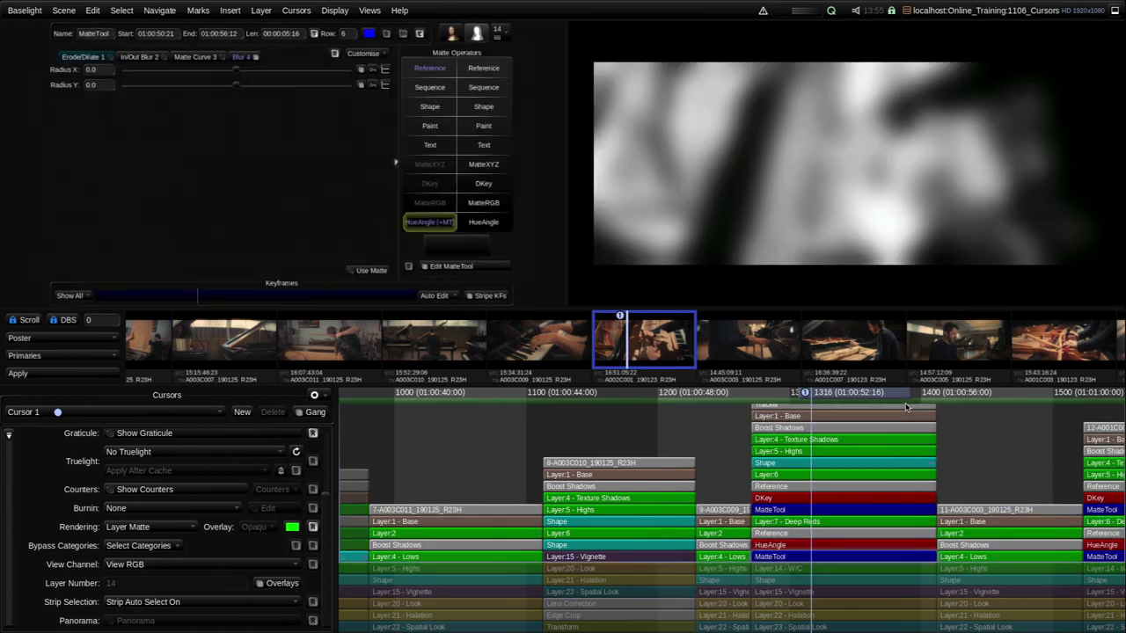
key("Down")
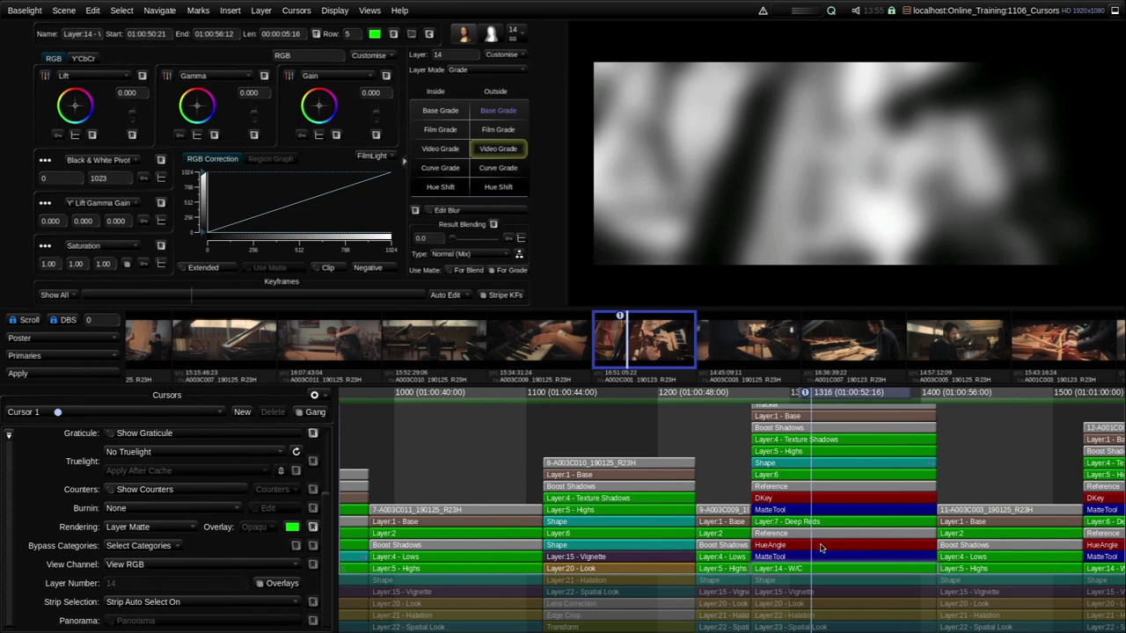
Set Cursor 1's rendering to Layer Matte Overlay and change the overlay colour to red
left_click(170, 529)
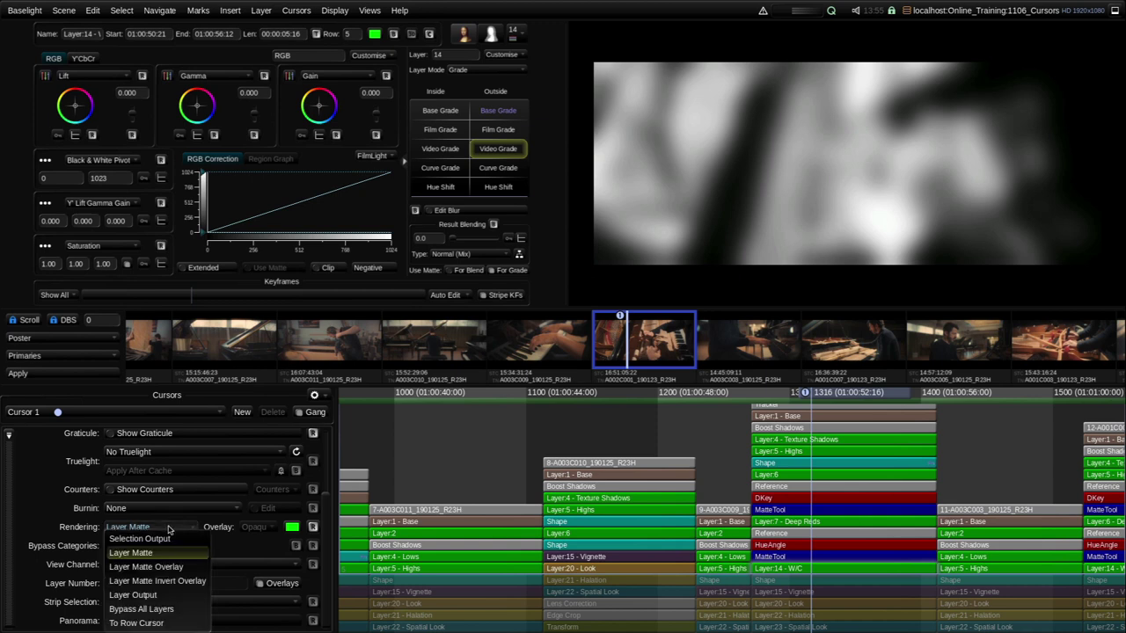
left_click(189, 567)
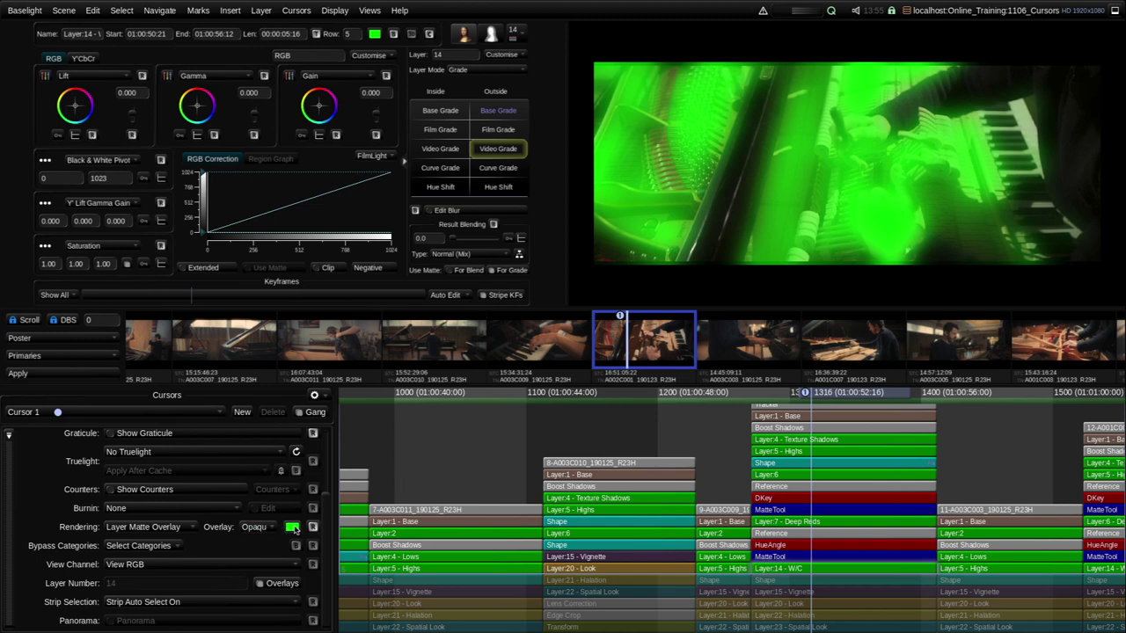
left_click(293, 528)
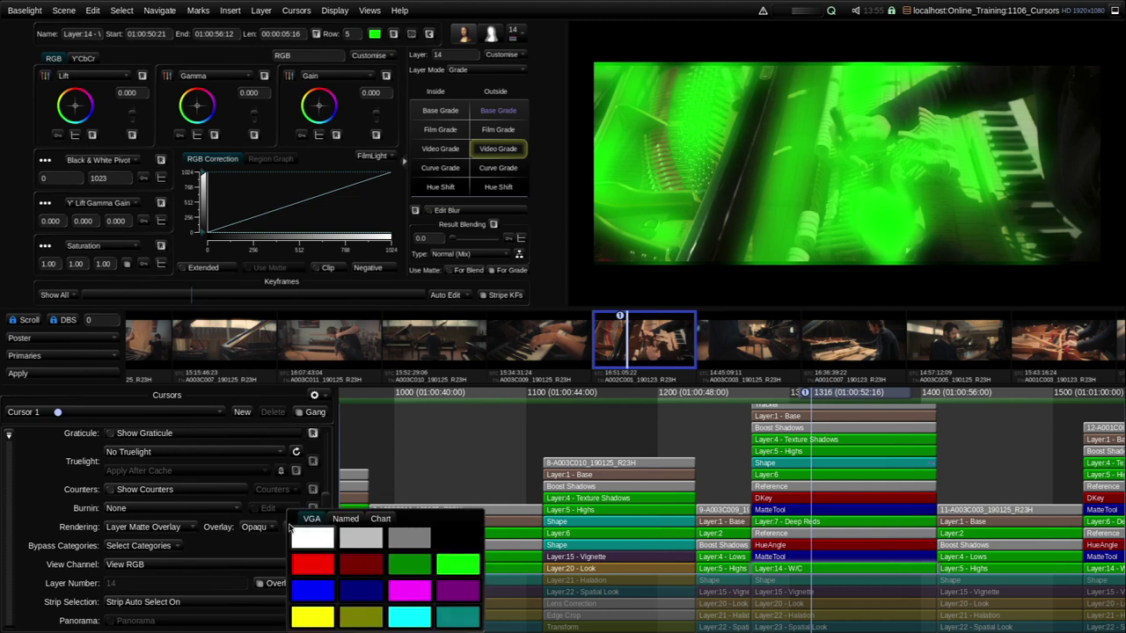
left_click(313, 566)
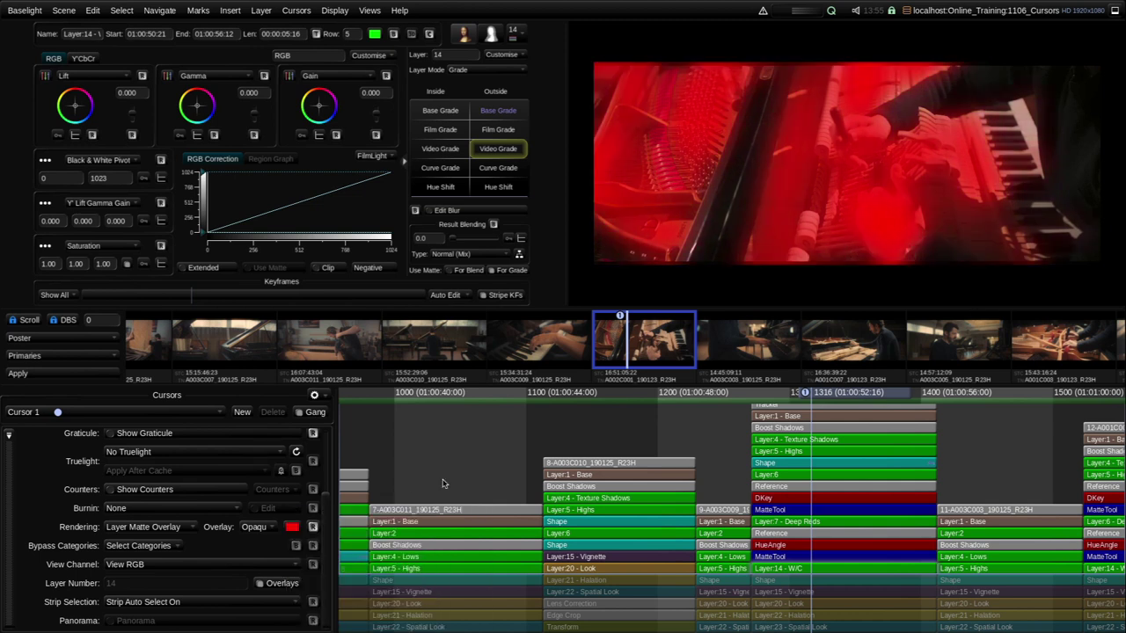
Try the matte overlay at 60% opacity, and return it to Opaque
left_click(257, 527)
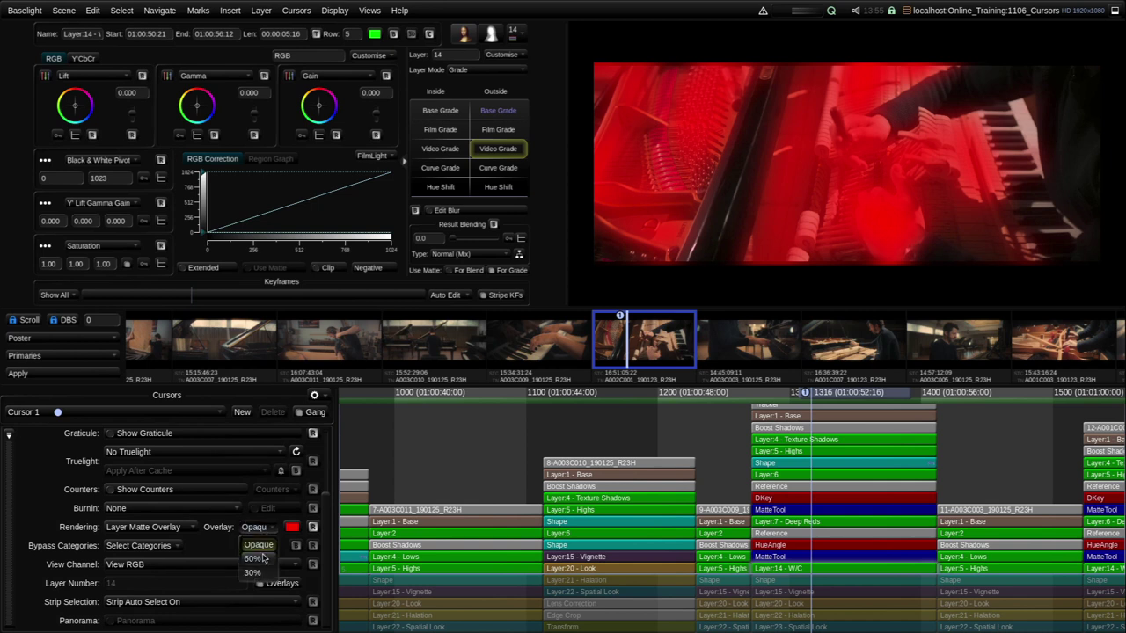
left_click(263, 559)
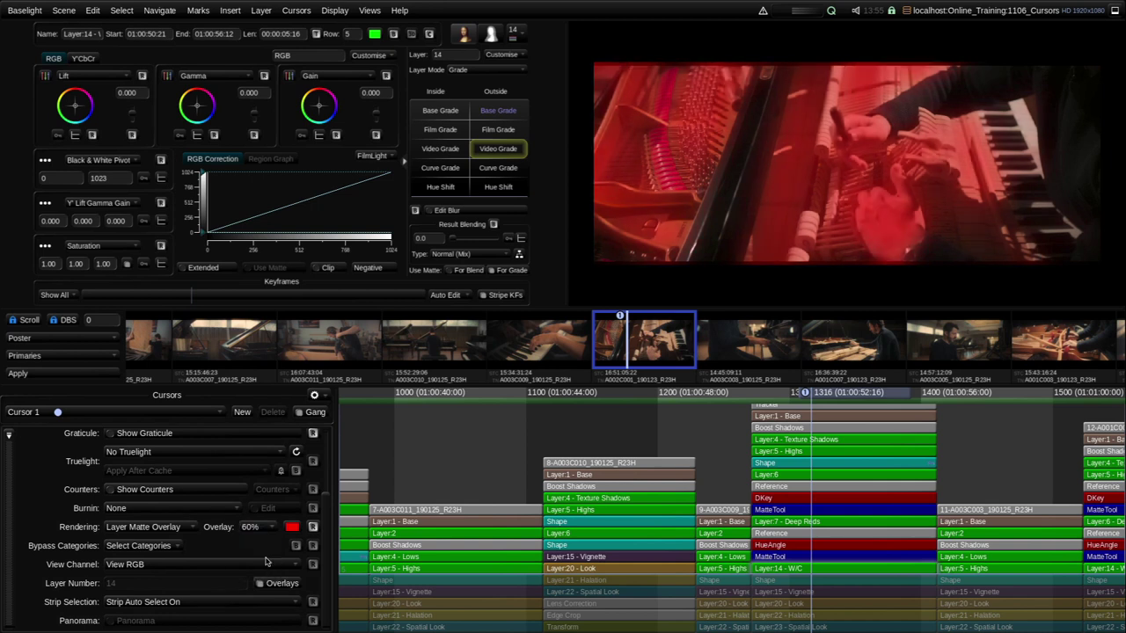
left_click(265, 528)
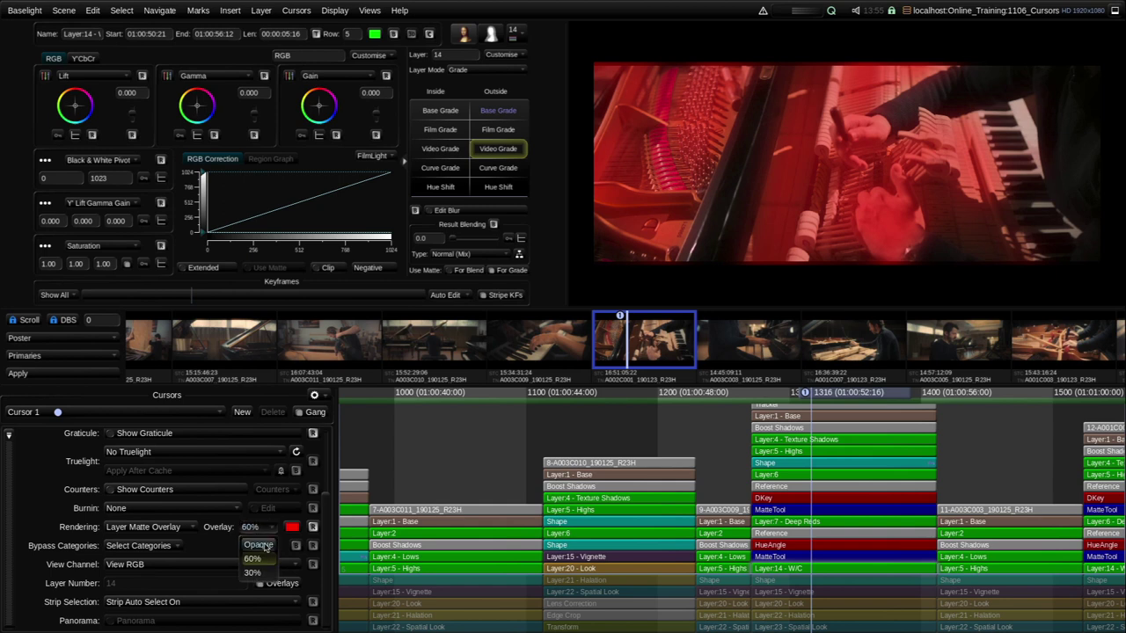
left_click(264, 546)
Set the rendering to Layer Matte Invert Overlay and move the render line to Layer 7 - Deep Reds
left_click(172, 528)
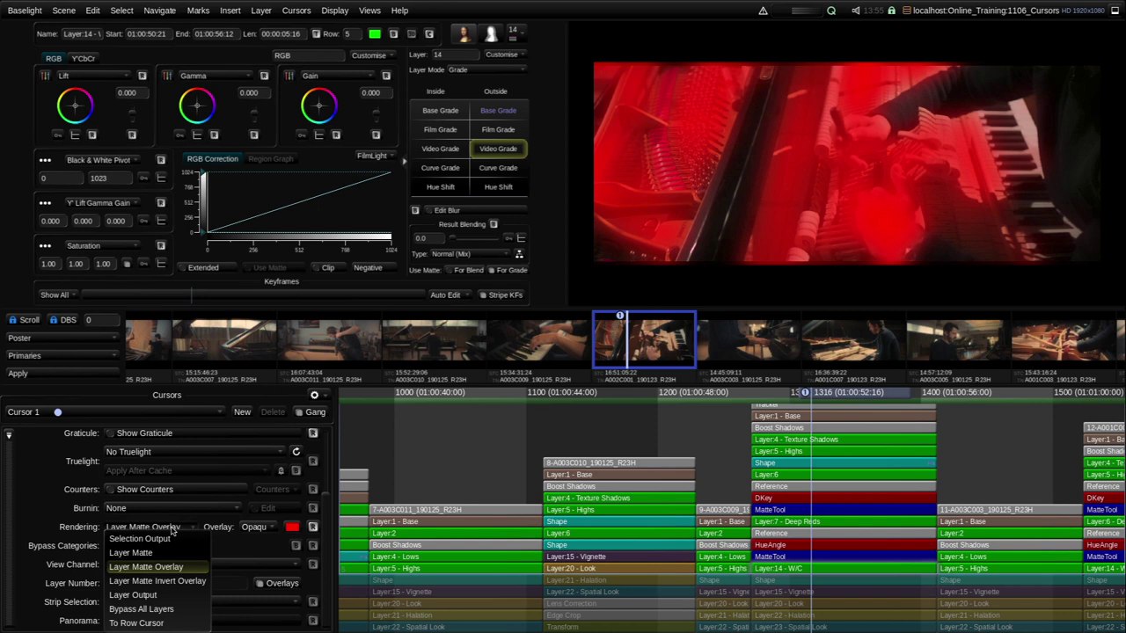
left_click(180, 583)
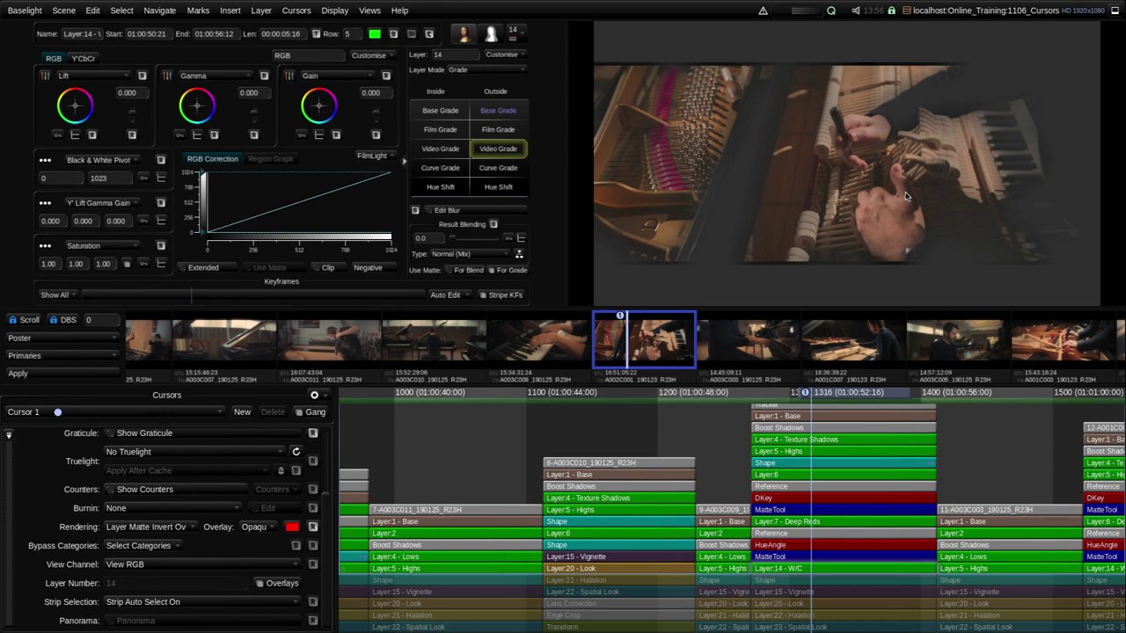
key("Down")
key("Down")
key("Down")
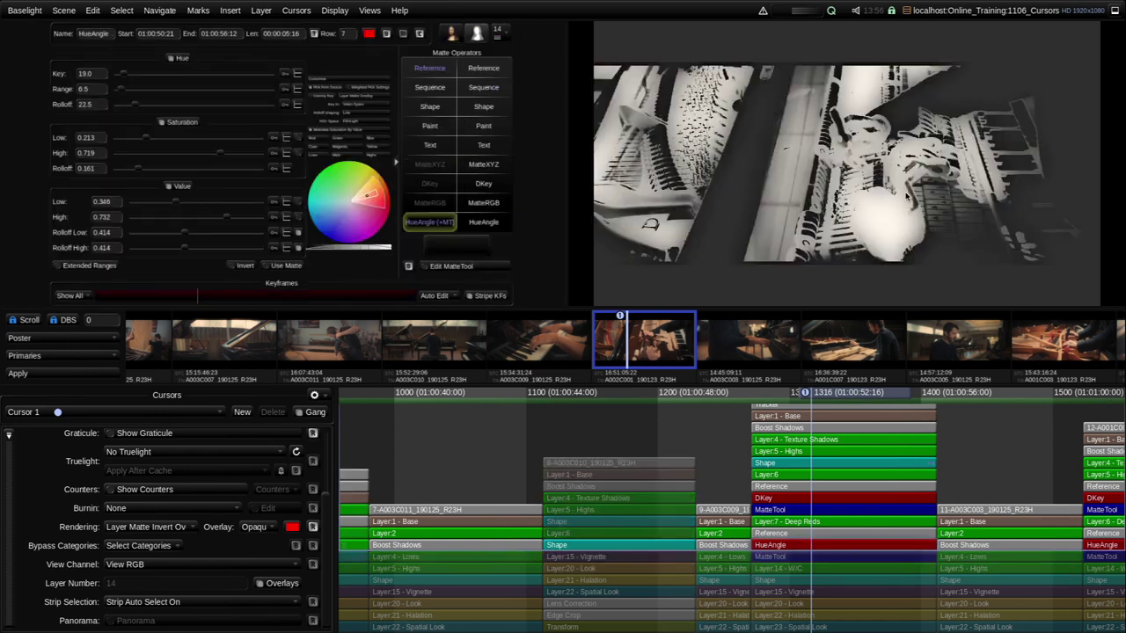
key("Down")
key("Down")
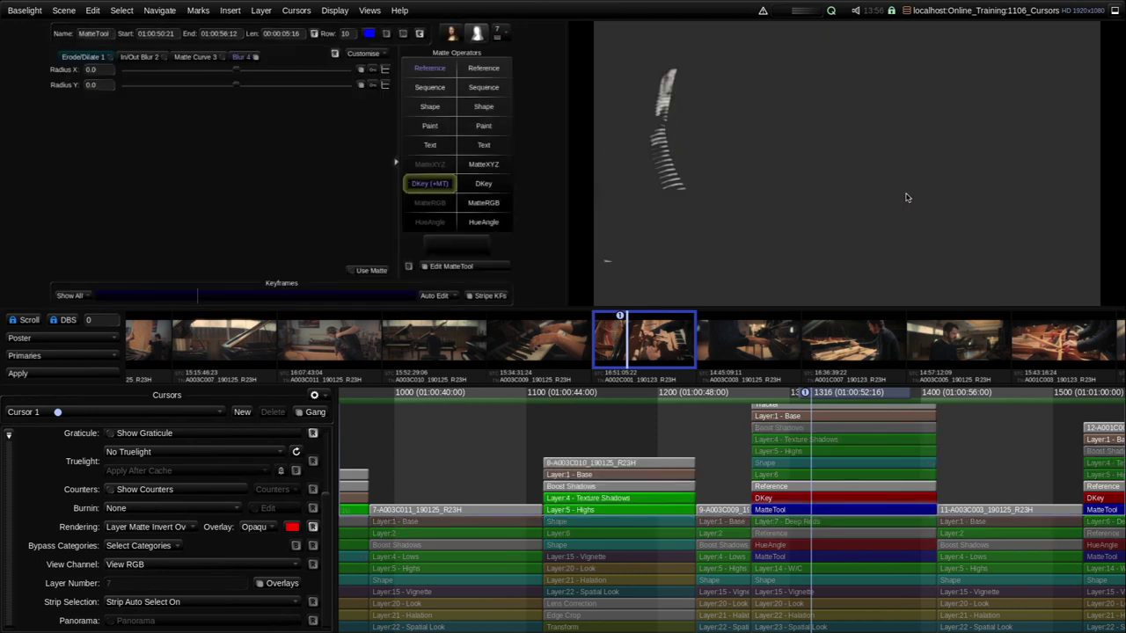
key("Up")
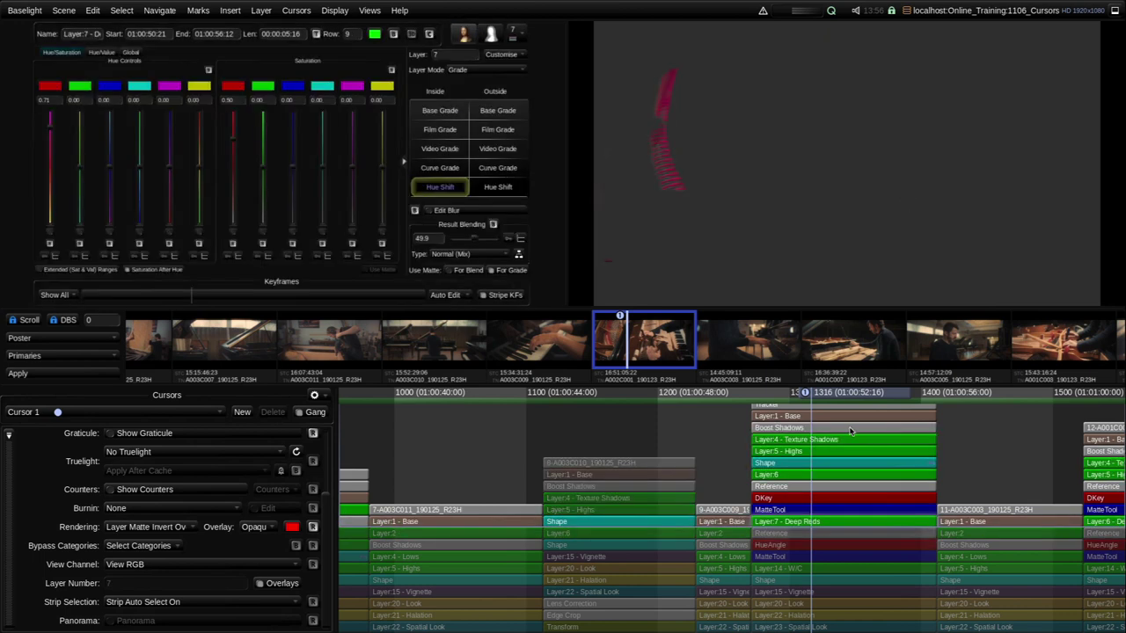
Compare Layer 7 - Deep Reds in To Row Cursor and Layer Matte rendering, and return to Layer Matte Invert Overlay
left_click(173, 529)
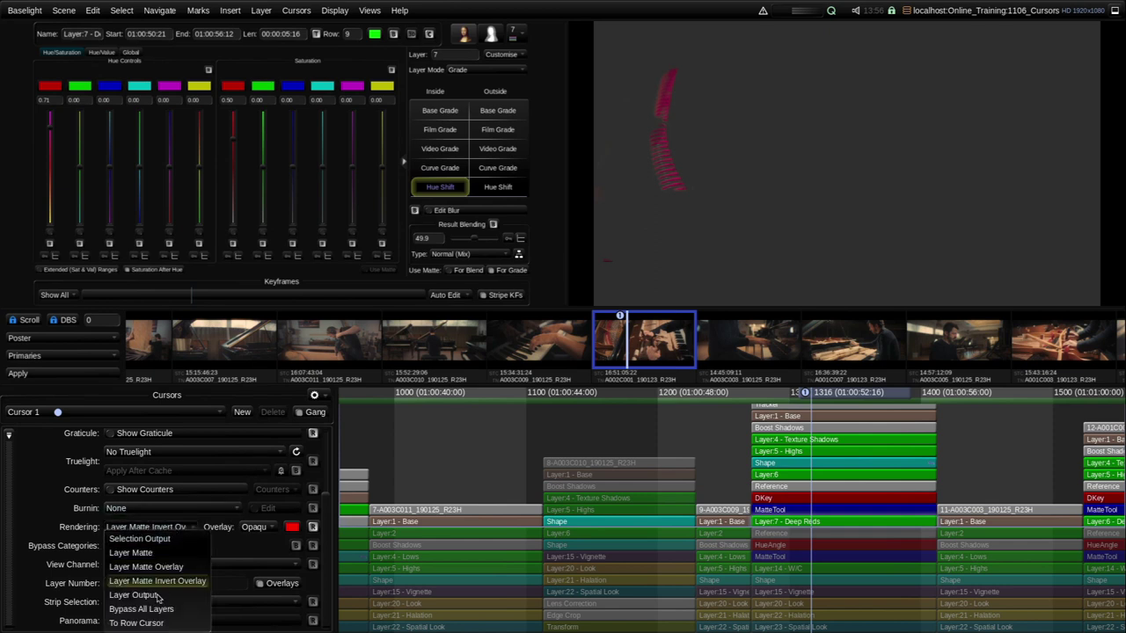
left_click(137, 623)
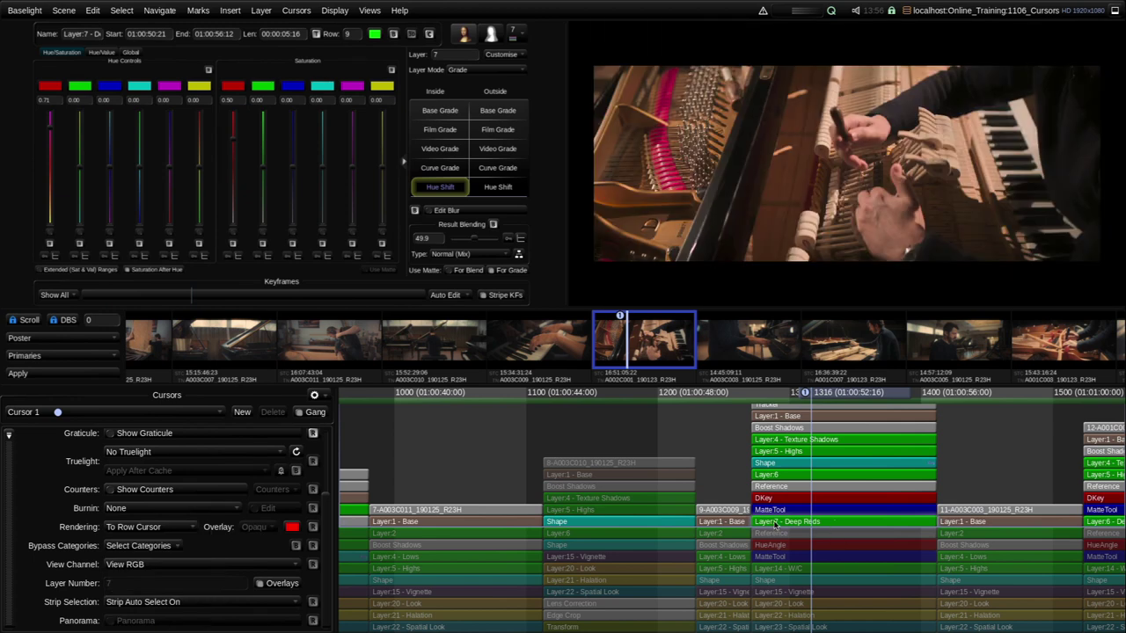
left_click(155, 526)
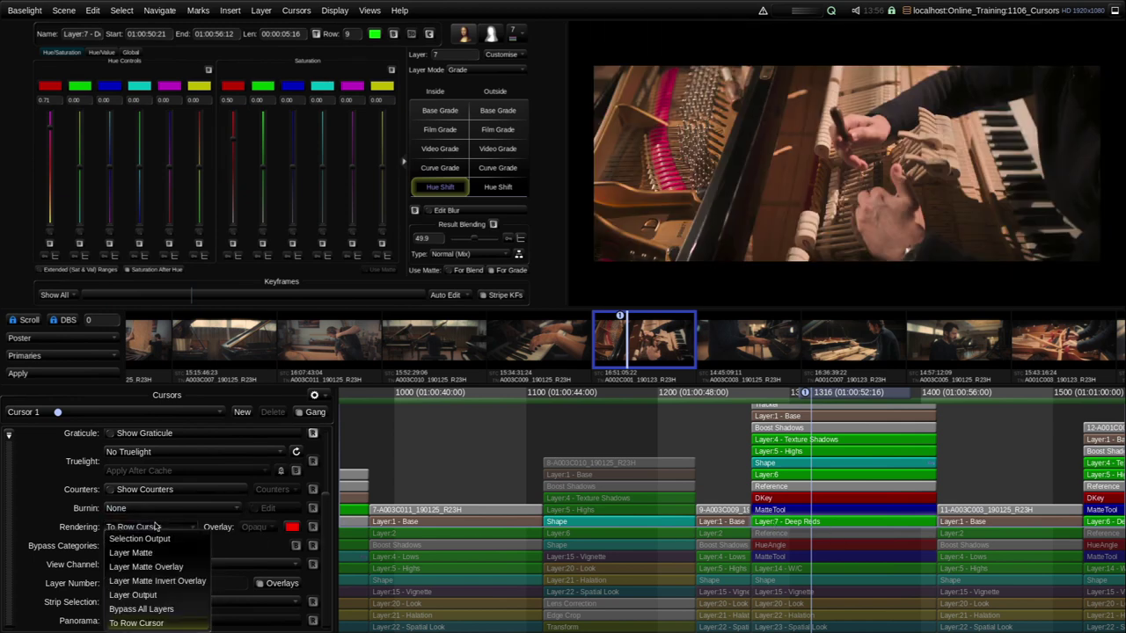
left_click(132, 552)
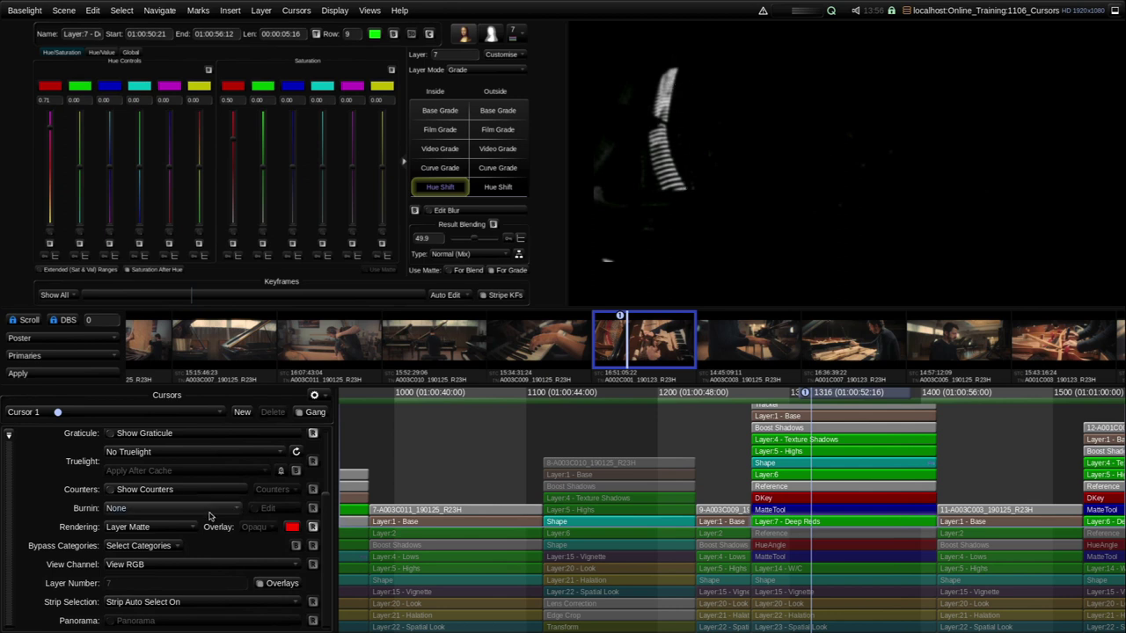
left_click(178, 528)
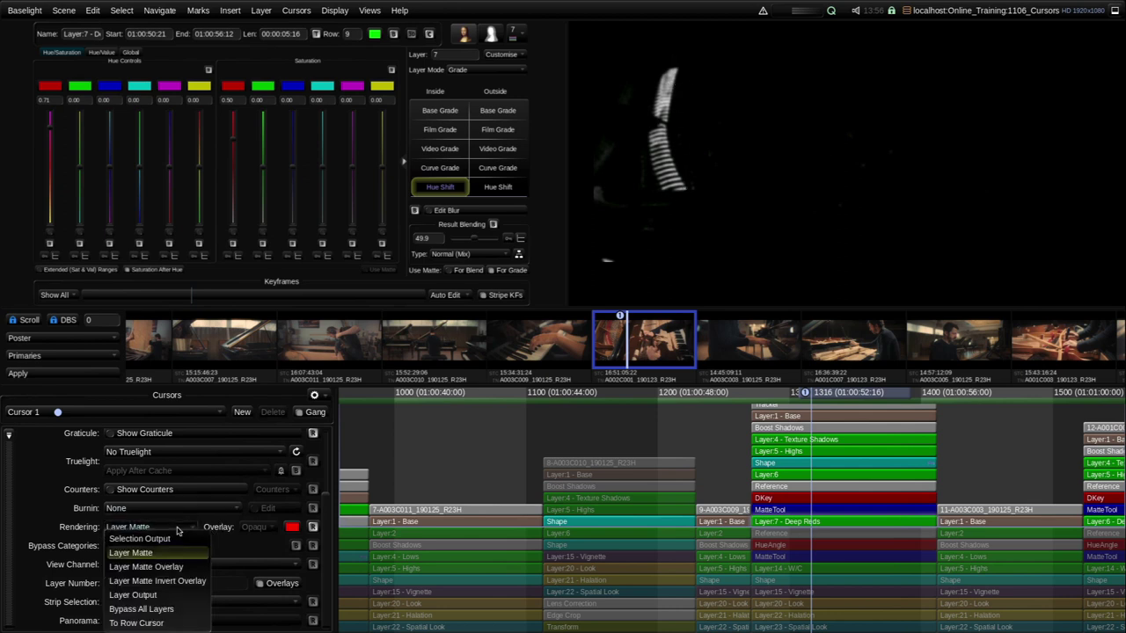
left_click(185, 583)
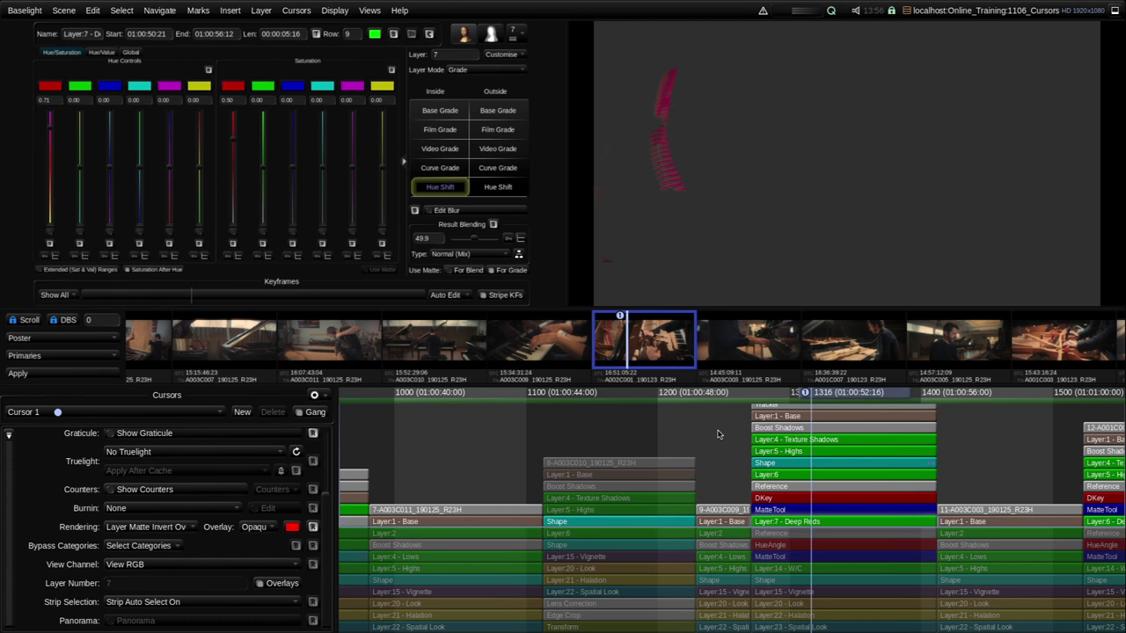
Toggle the matte display off and on, cycle it to Layer Matte Overlay, and set the overlay colour to bright green
key("alt+m")
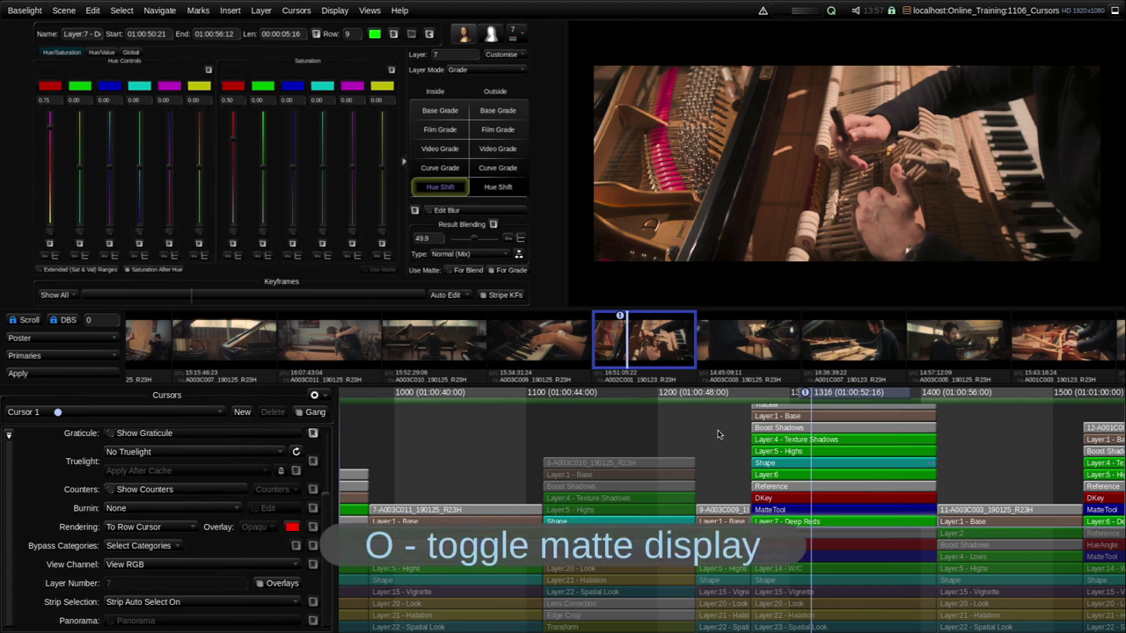
key("o")
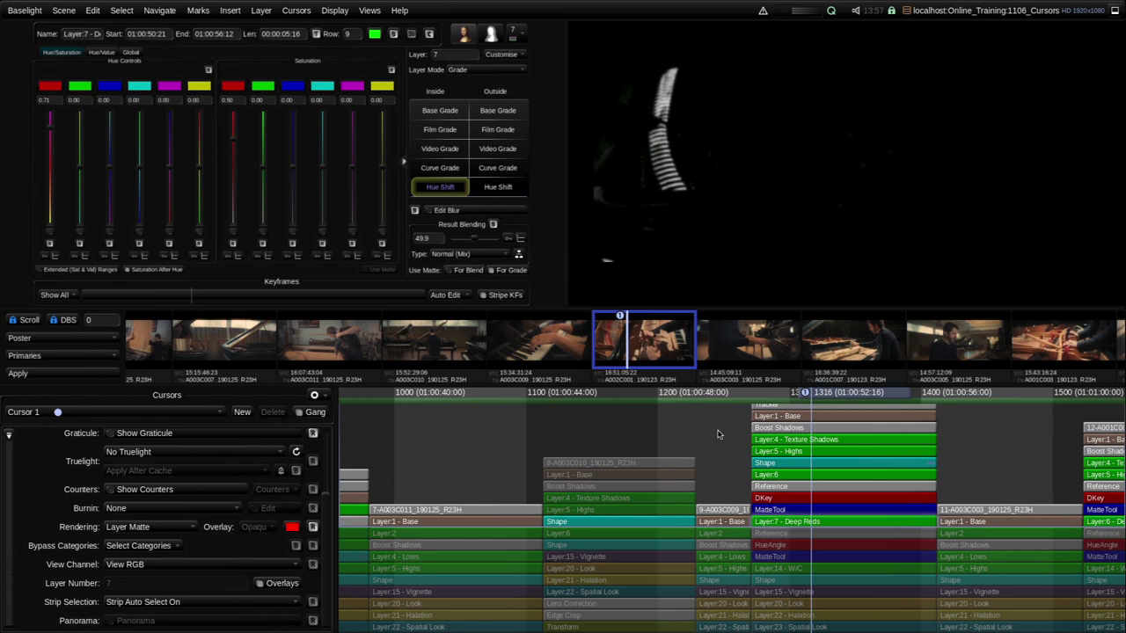
key("shift+o")
key("shift+o")
key("shift+o")
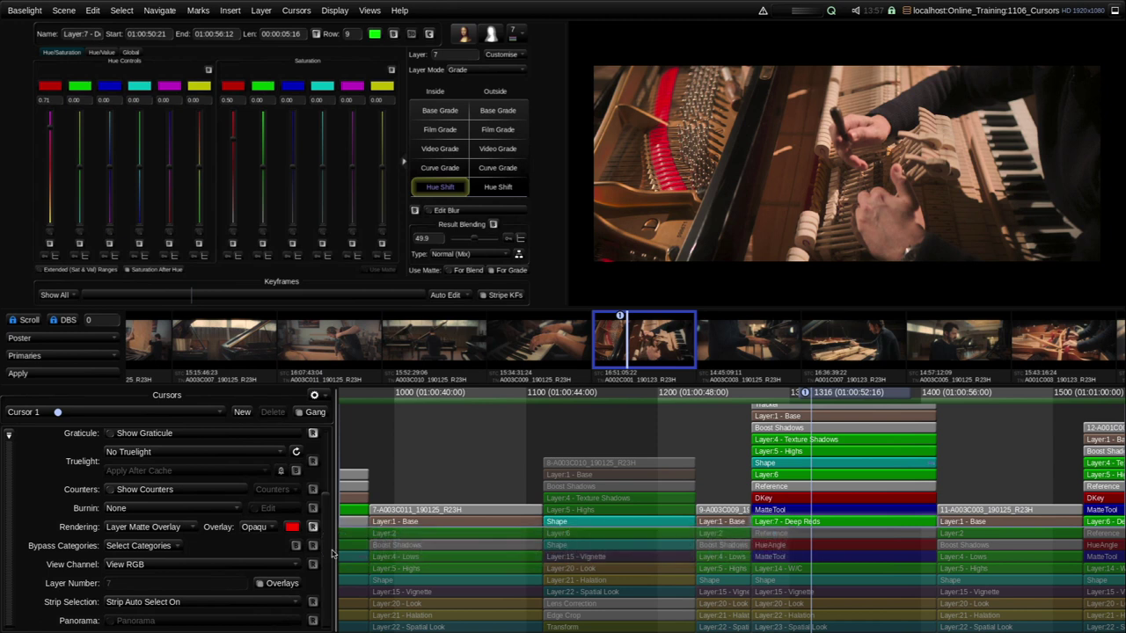
left_click(292, 527)
left_click(457, 566)
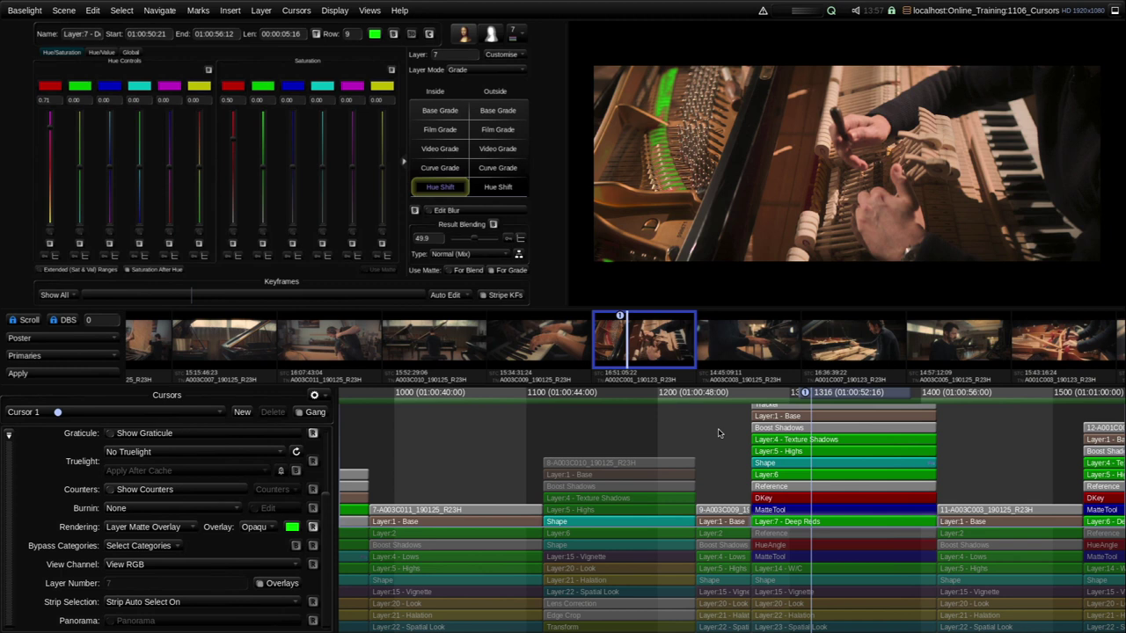
Cycle the matte display through Layer Matte Invert Overlay and Layer Matte, and return the rendering to To Row Cursor
key("shift+o")
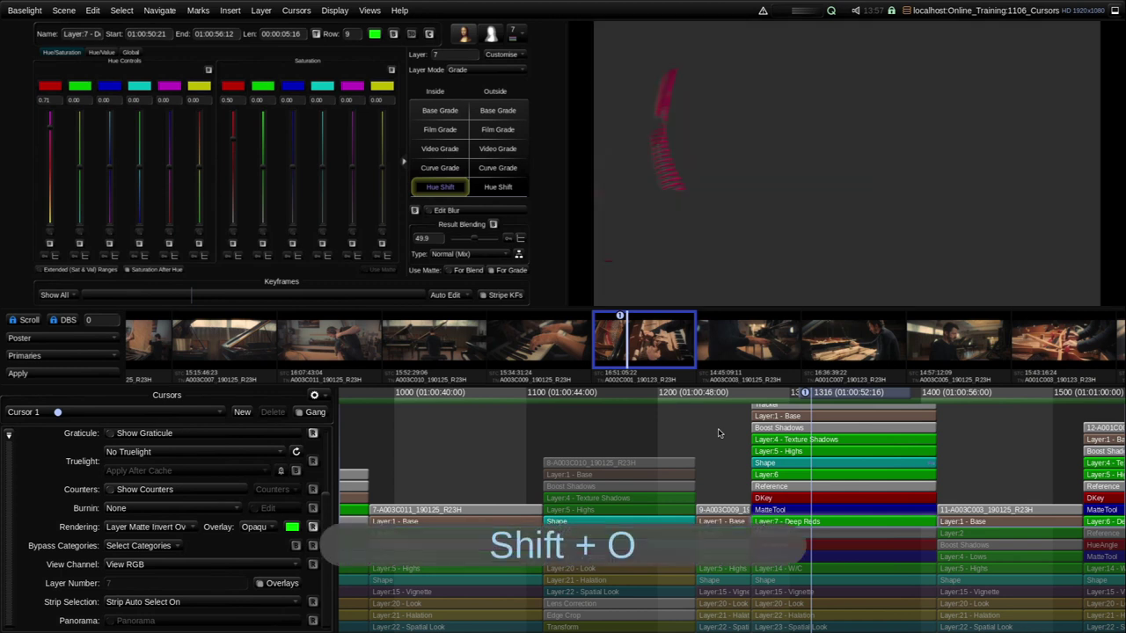
key("shift+o")
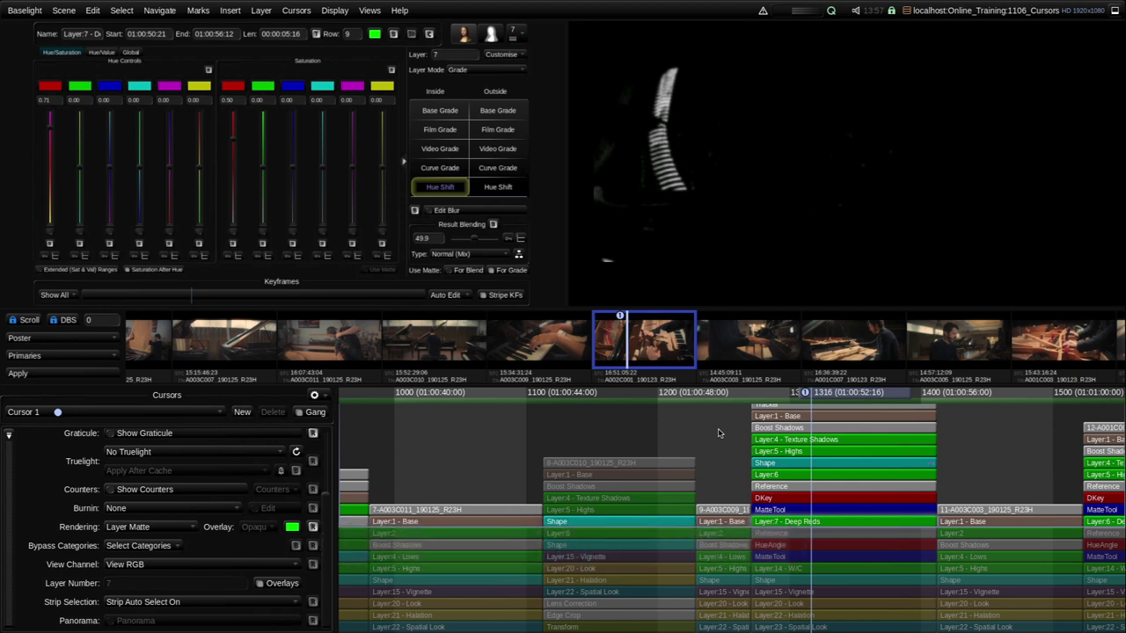
key("o")
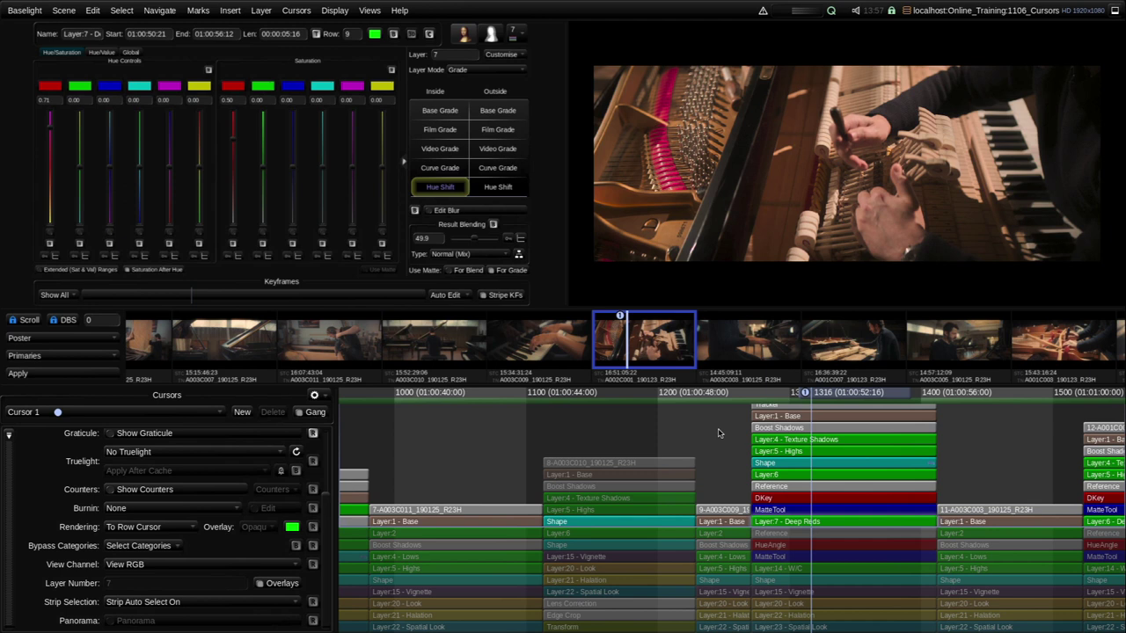
Set the cursor rendering to Selection Output and move the selection down the stack from Layer 7 to Layer 23
left_click(172, 530)
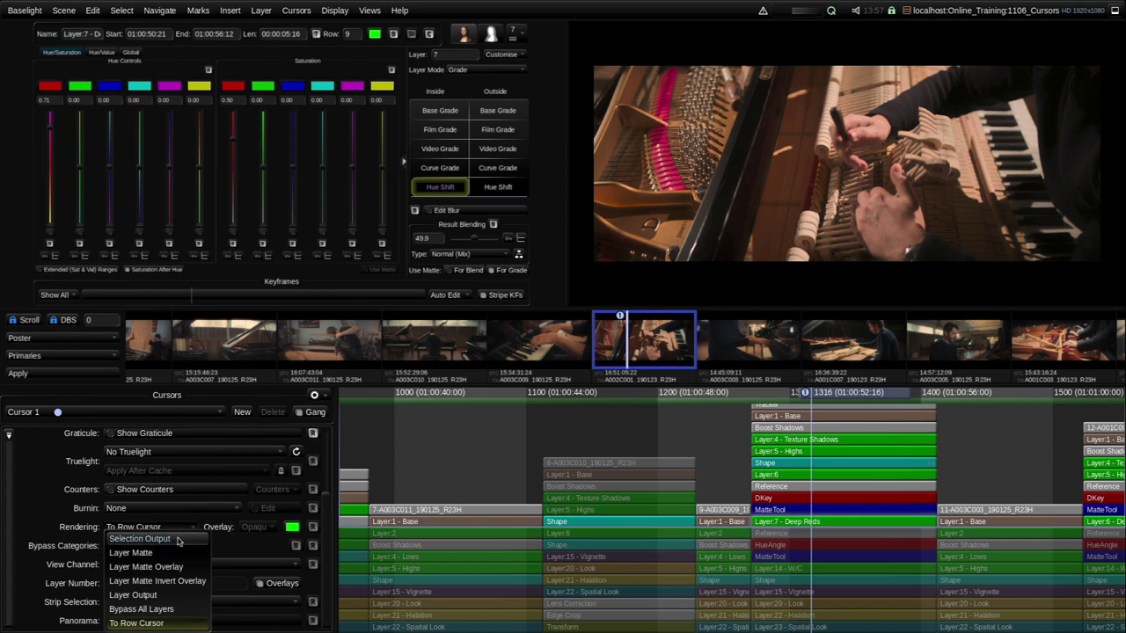
left_click(141, 539)
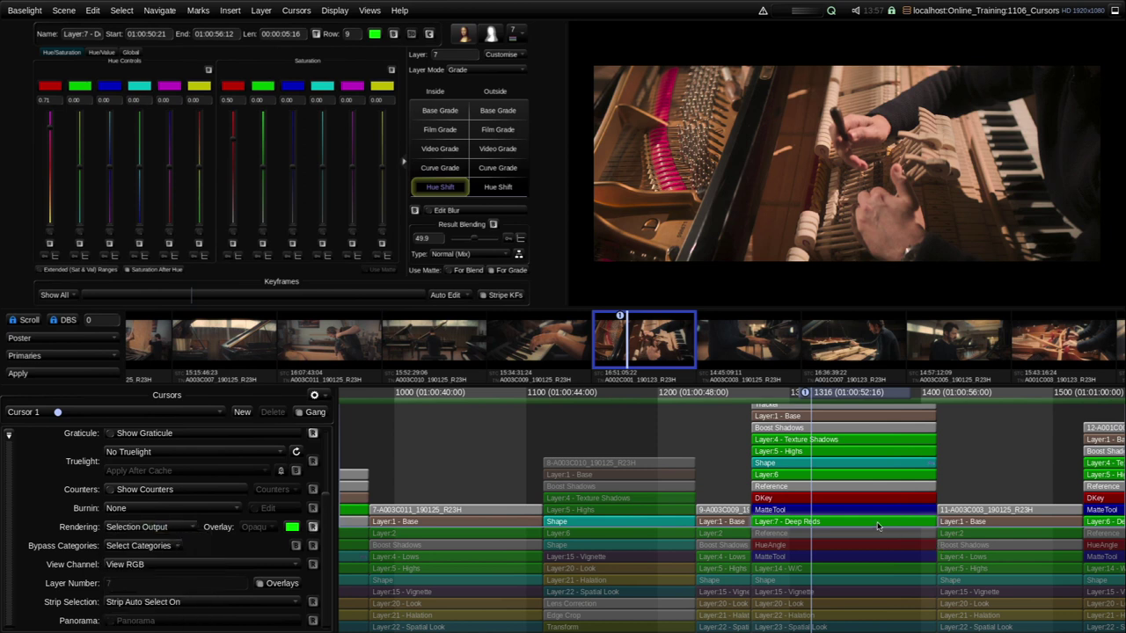
key("Down")
key("Down")
key("Down")
key("Down")
key("Down")
key("Down")
key("Down")
key("Down")
key("Down")
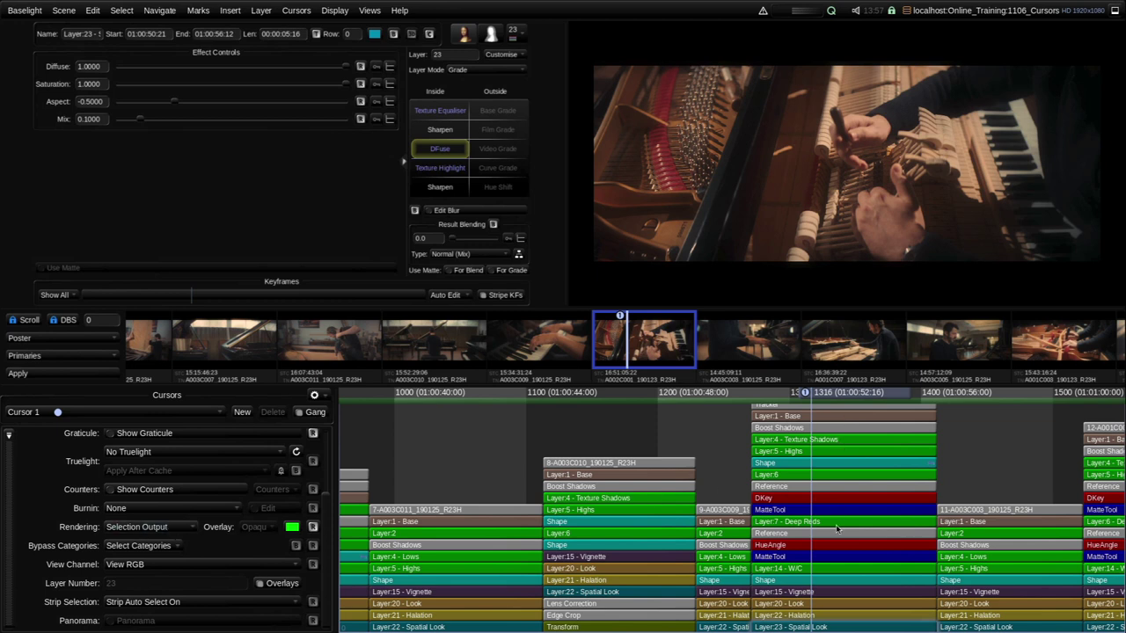
Compare the selection output of the Shape, DKey and Layer 6 strips, deselecting to see the full stack
left_click(842, 464)
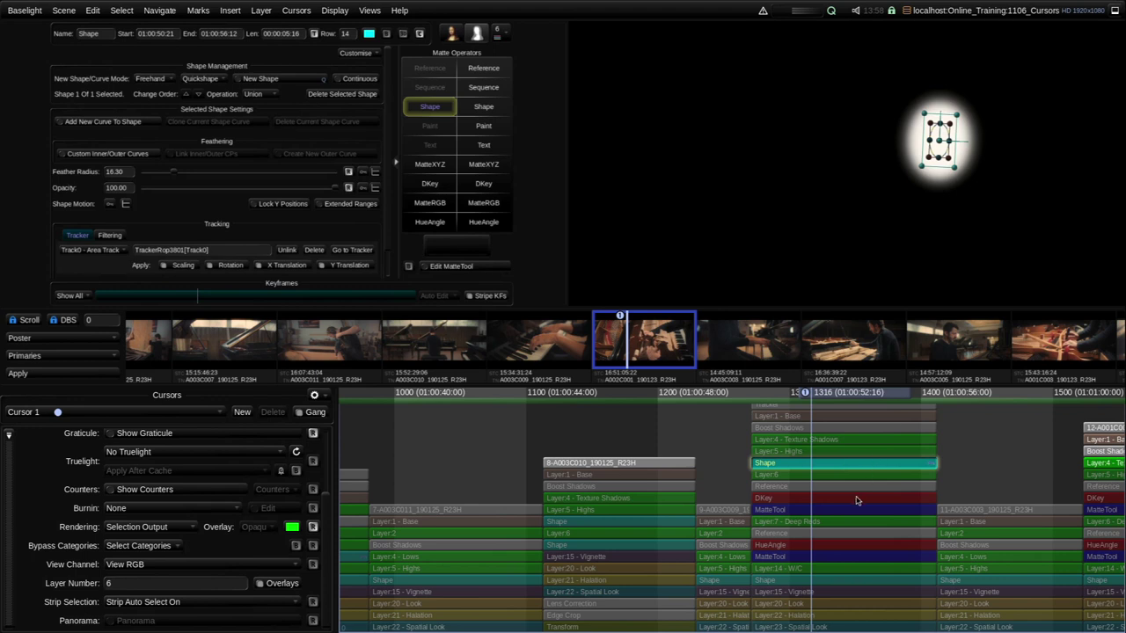
left_click(858, 498)
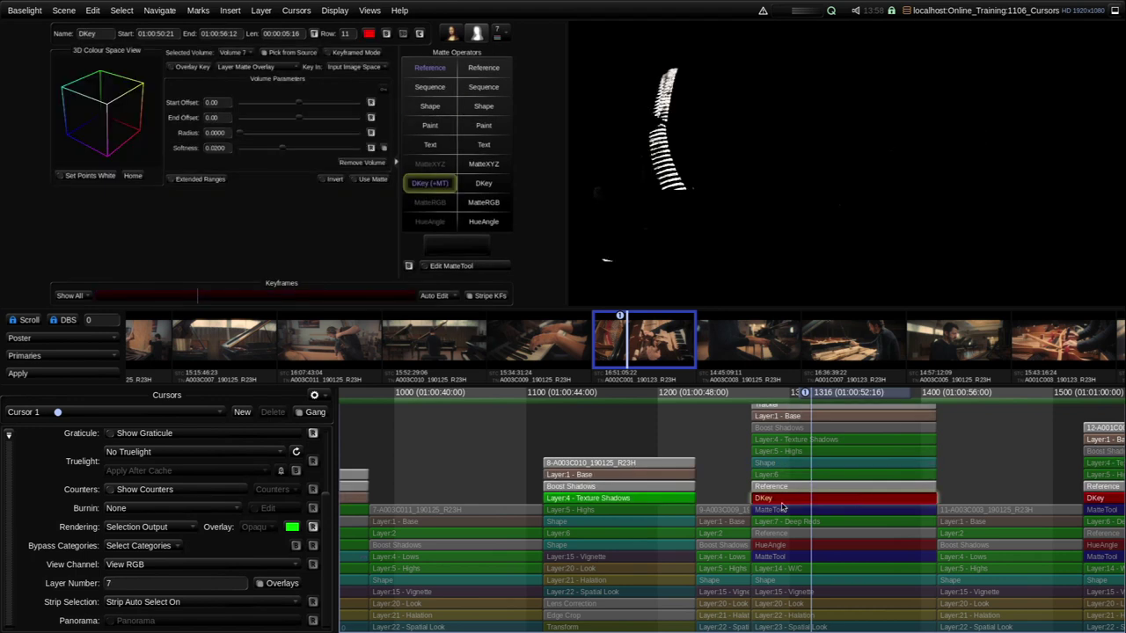
left_click(846, 464)
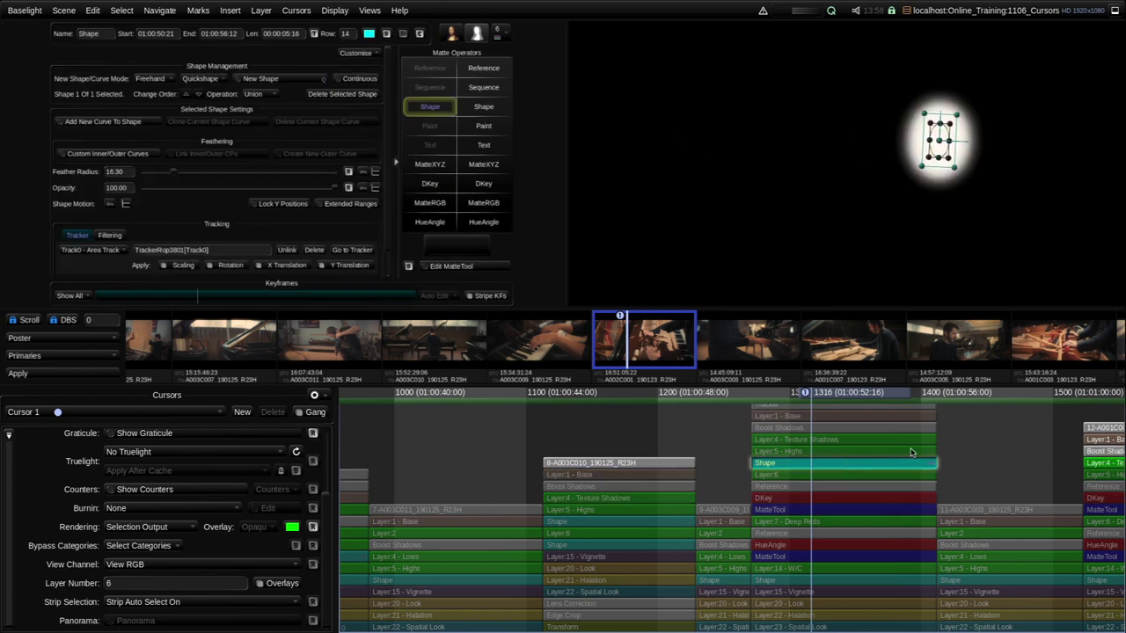
left_click(955, 454)
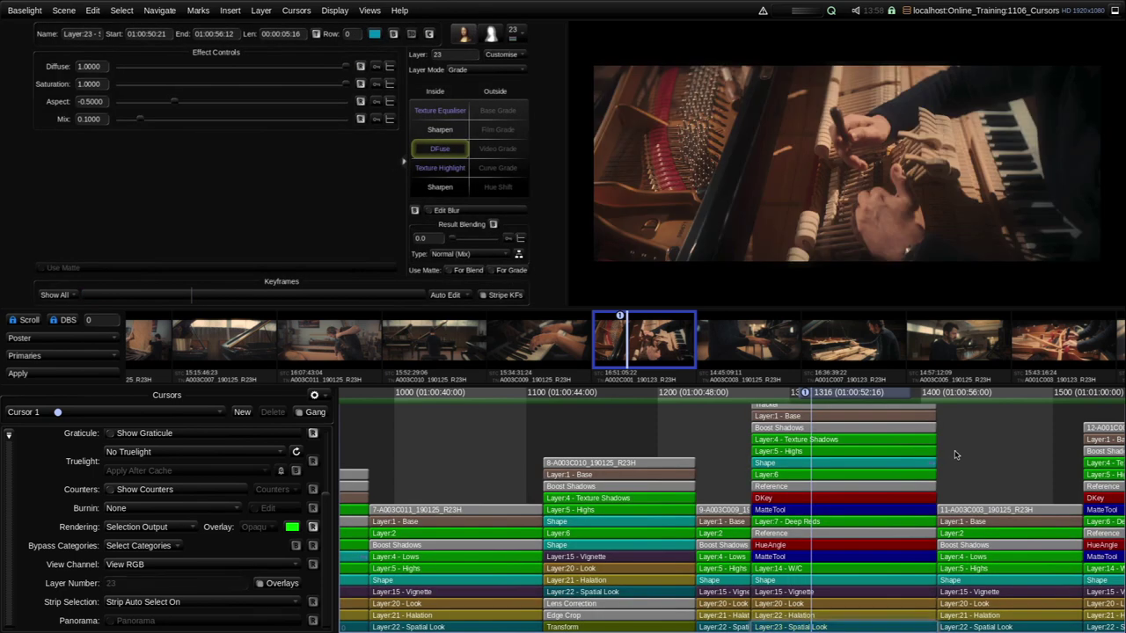
left_click(890, 475)
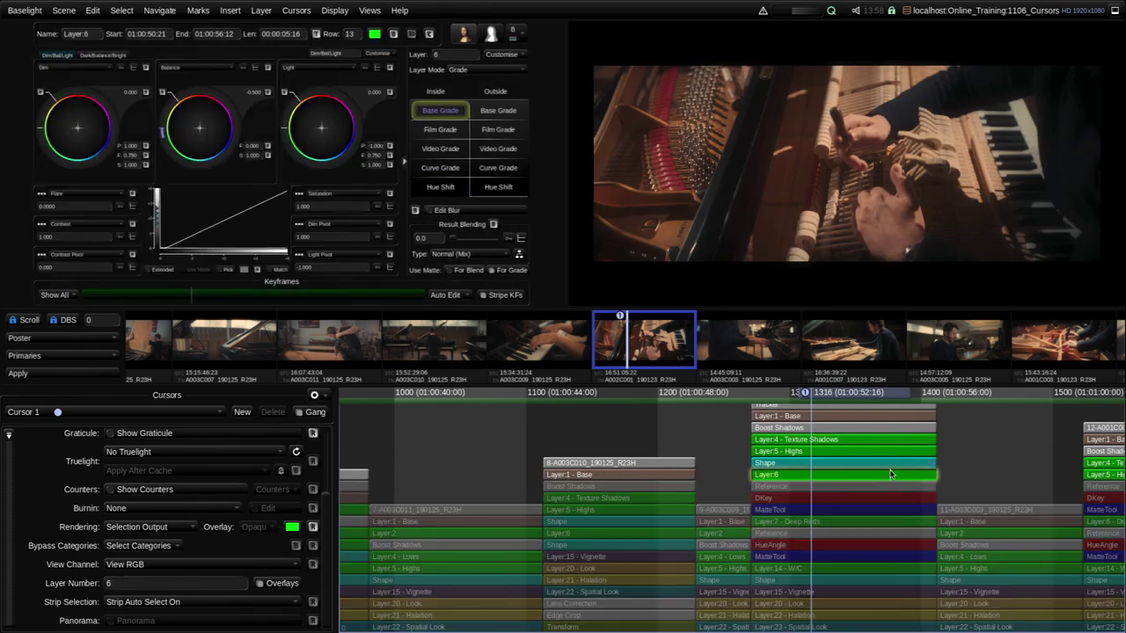
left_click(991, 450)
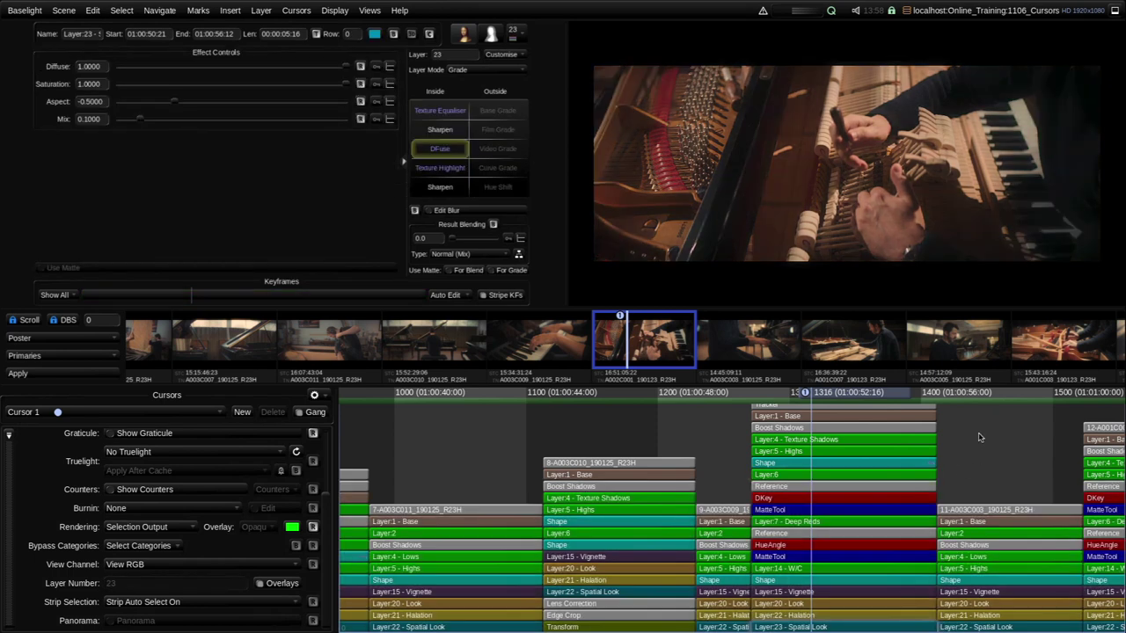
Set the cursor rendering to Bypass All Layers and view the shot without its grade
left_click(154, 526)
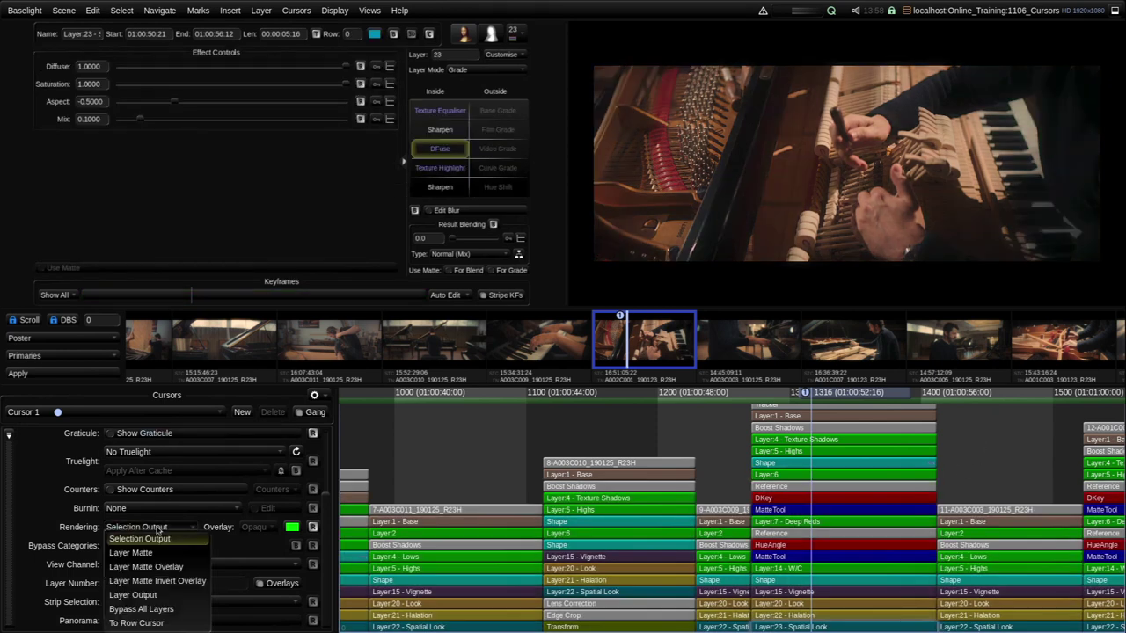
left_click(173, 610)
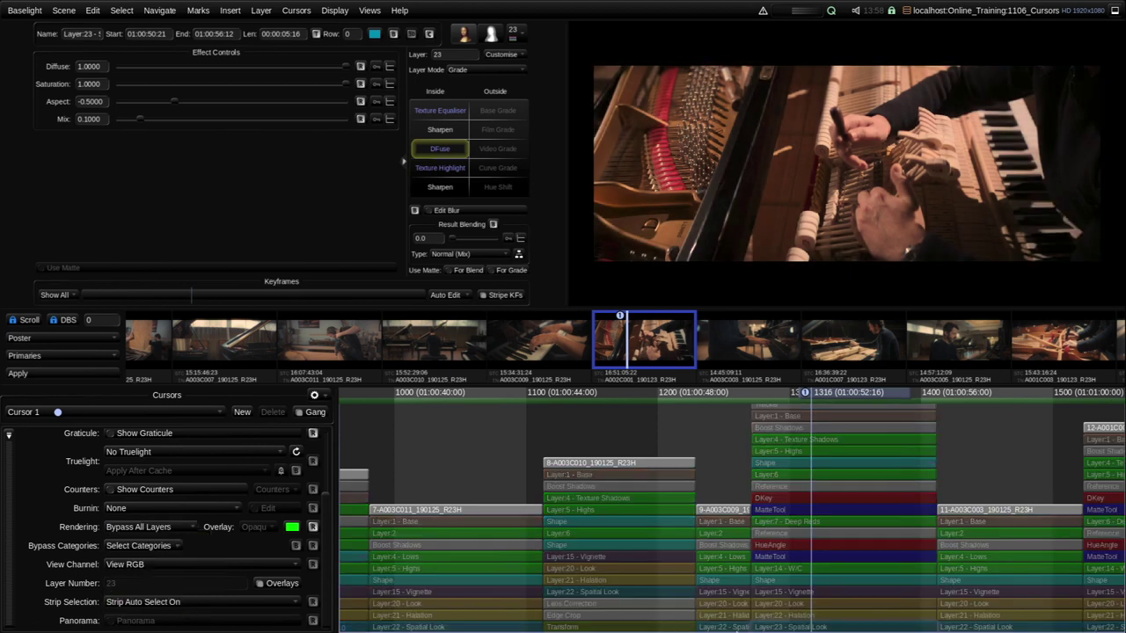
left_click_drag(851, 392, 853, 430)
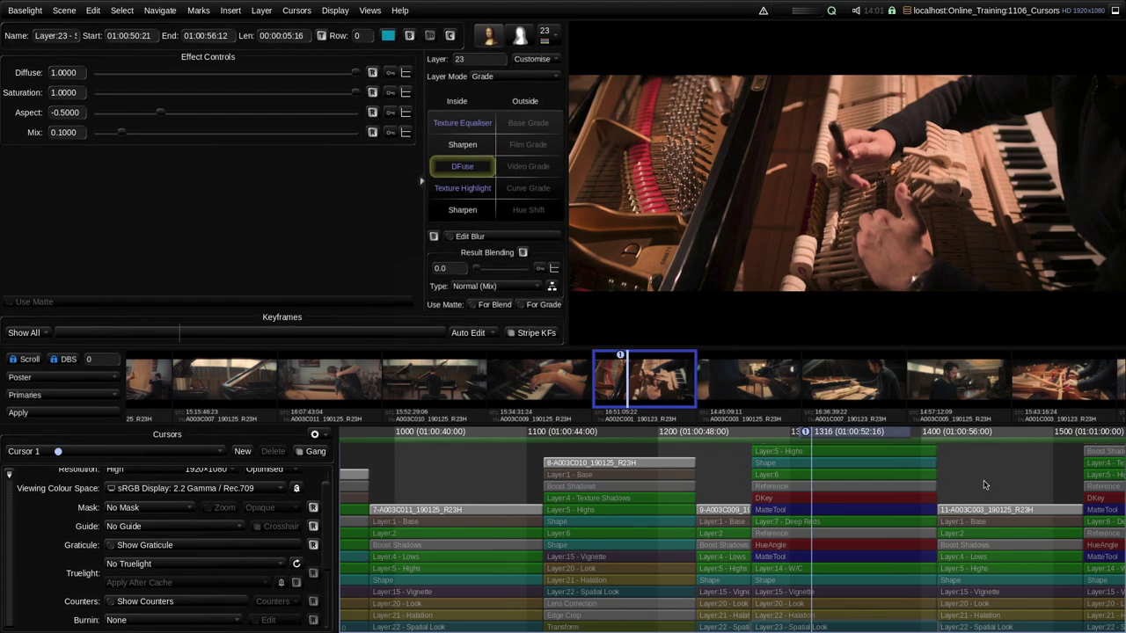
key("F11")
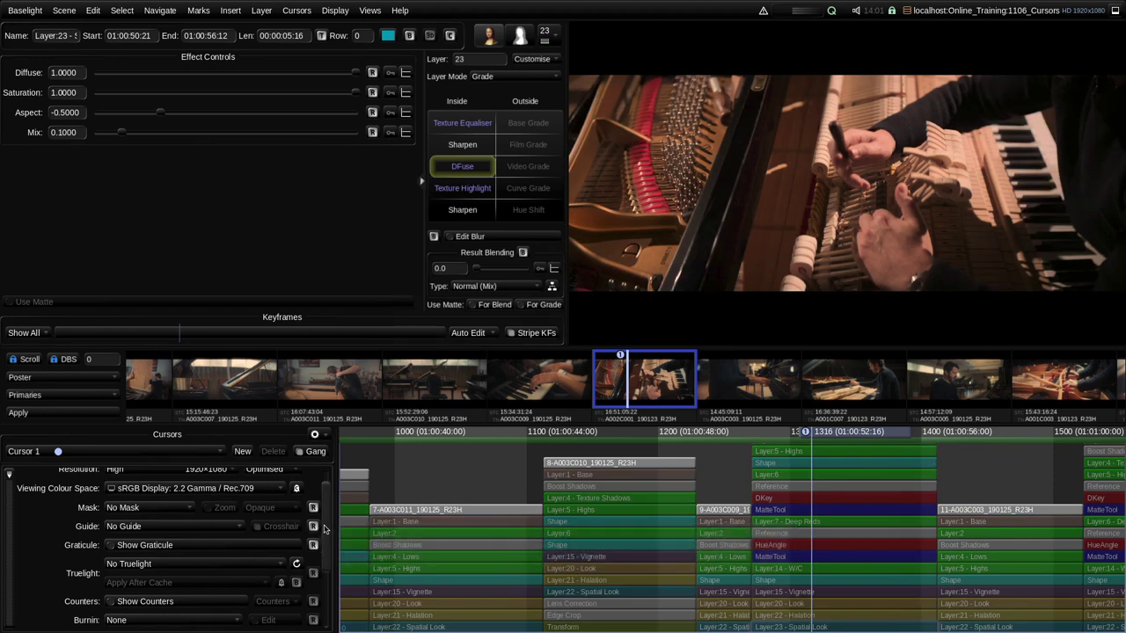
Set the cursor rendering to To Row Cursor
scroll(324, 543, "down", 2)
scroll(325, 542, "down", 8)
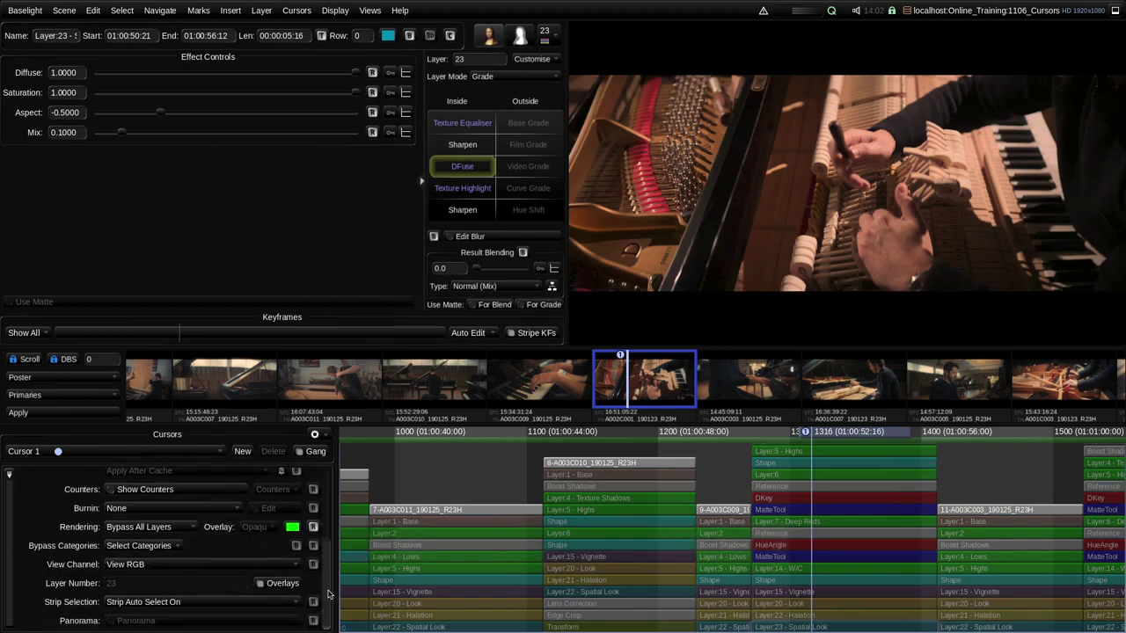
left_click(145, 527)
left_click(167, 623)
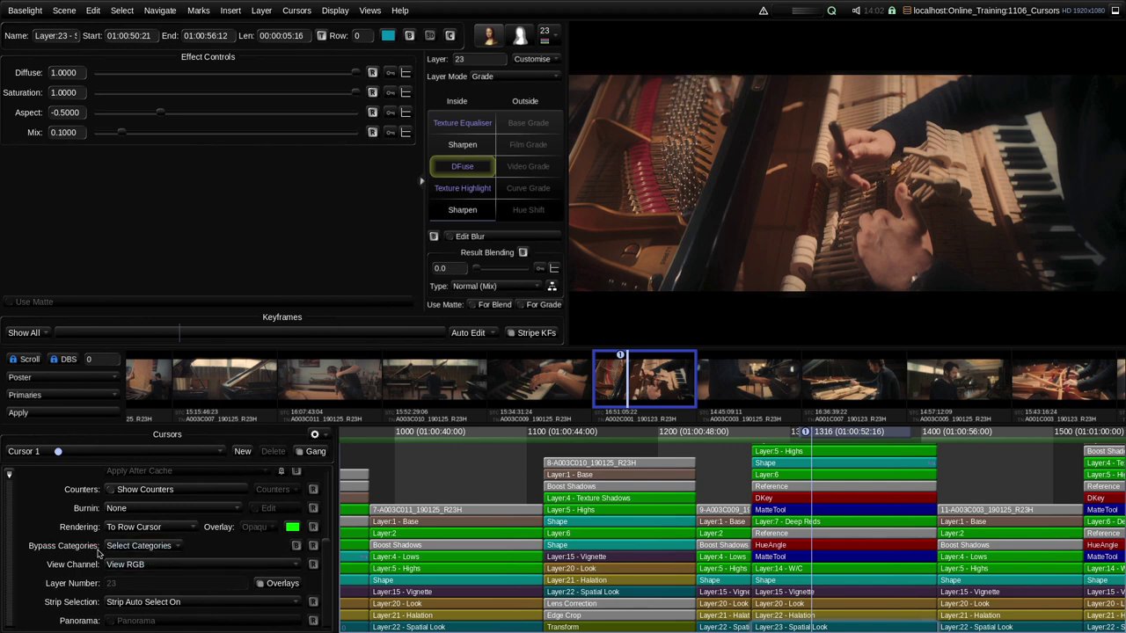
Examine the strip categories offered for bypassing in the cursor's settings
left_click(176, 546)
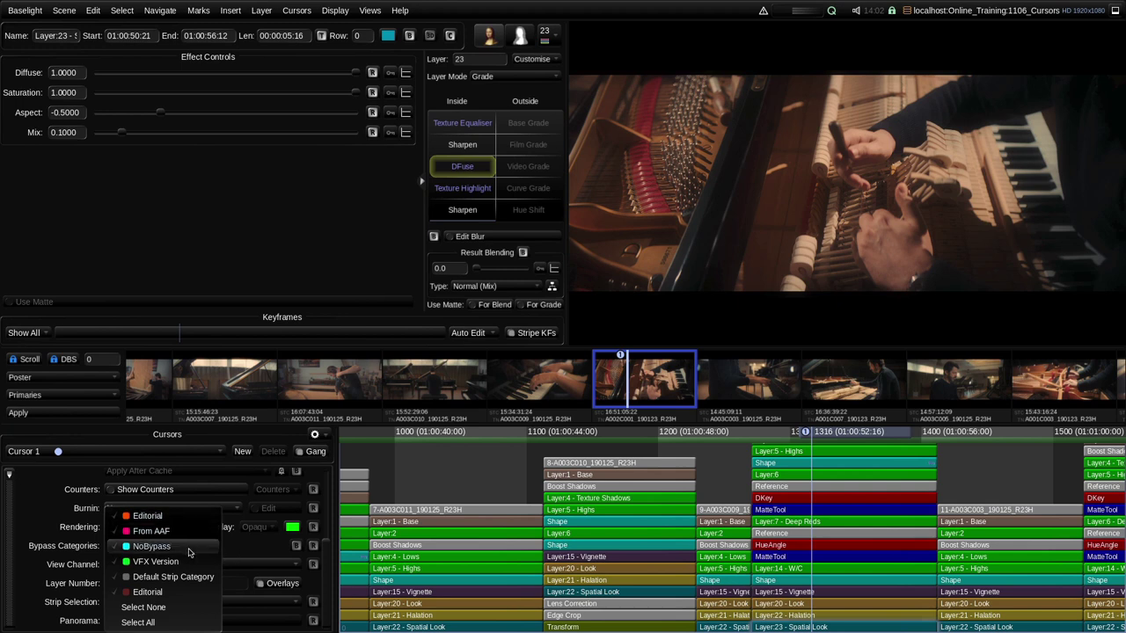
left_click(169, 517)
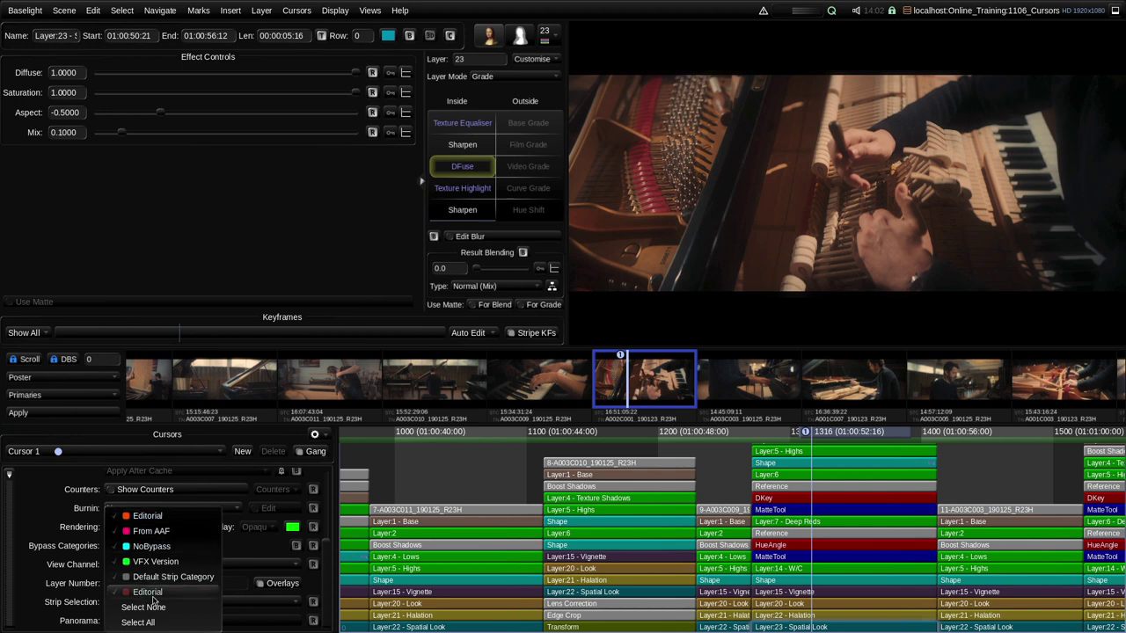
left_click(245, 546)
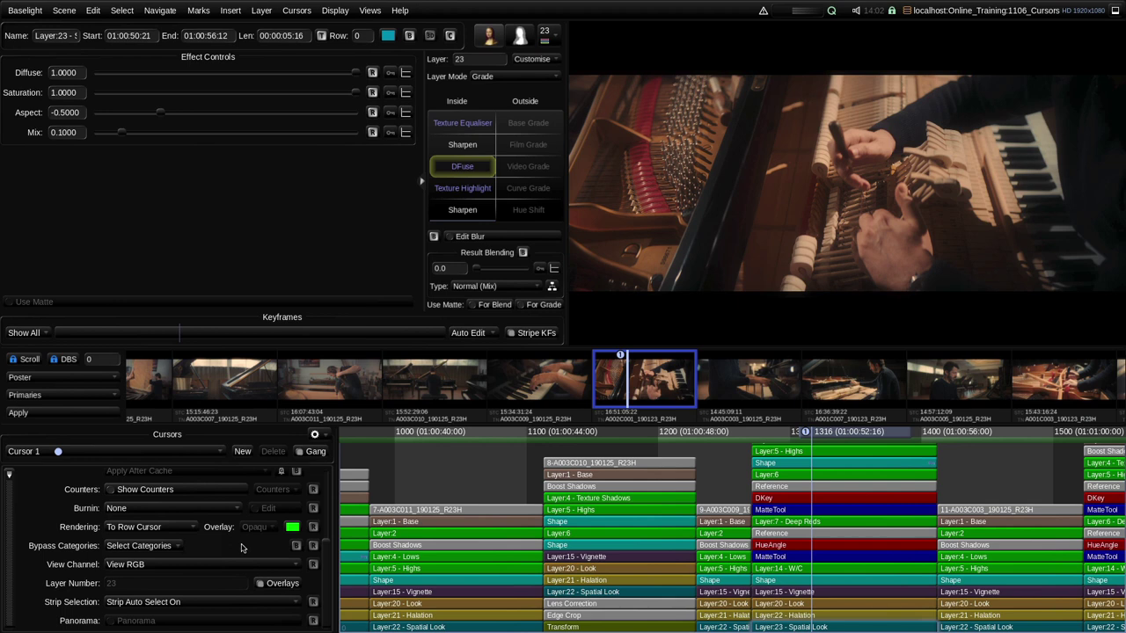
View the image's red, green and luma channels one after another using the cursor's View Channel setting
left_click(170, 568)
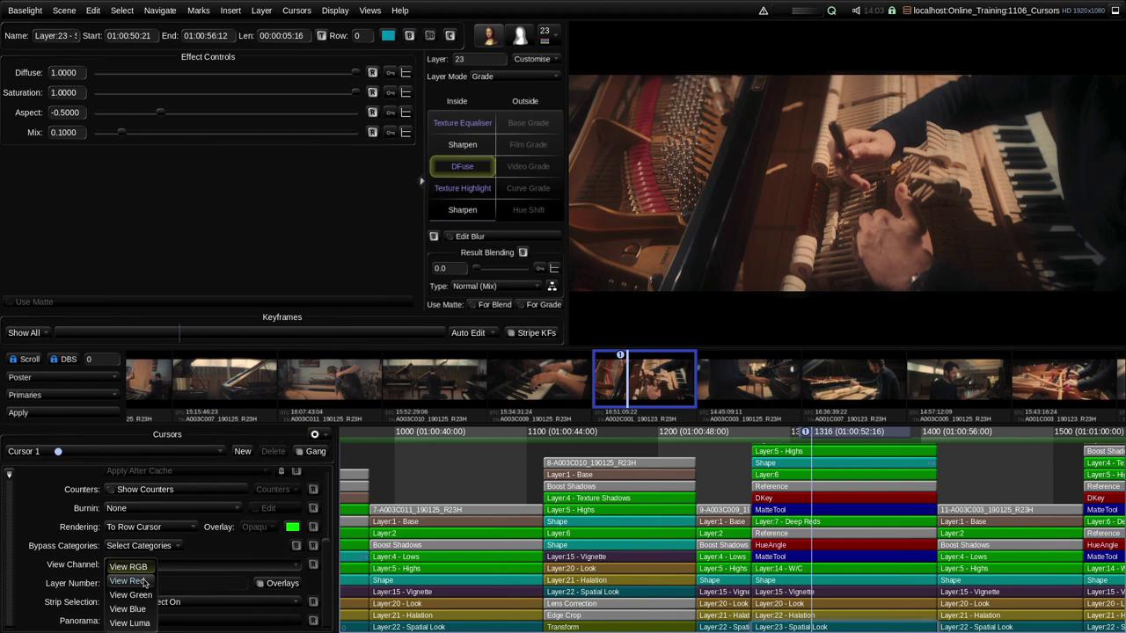
left_click(144, 582)
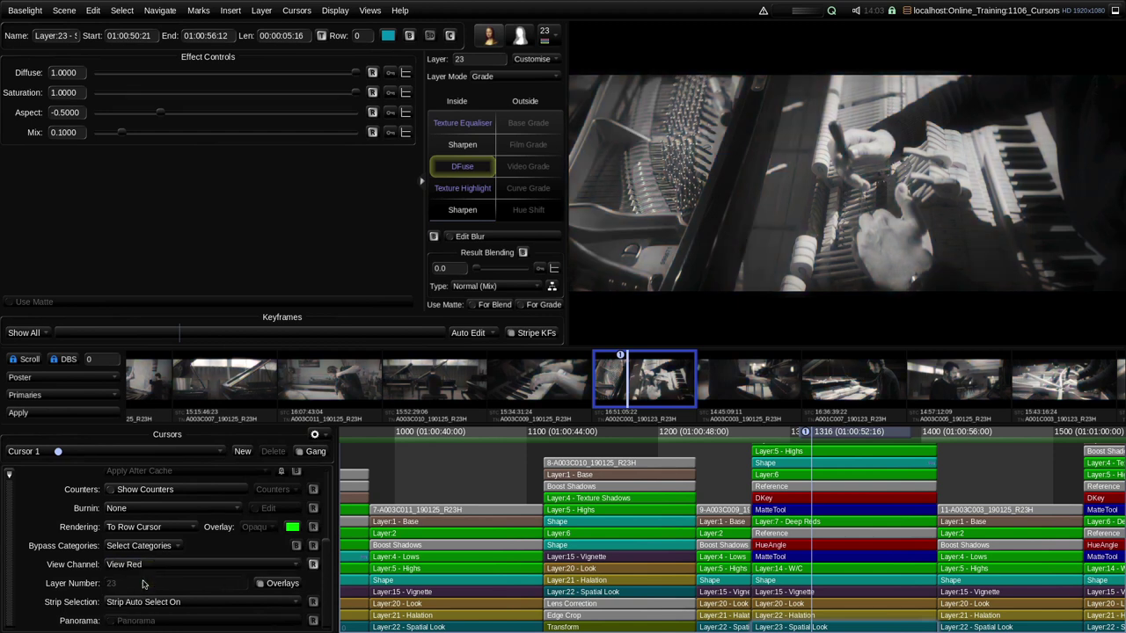
left_click(169, 564)
left_click(151, 597)
left_click(158, 568)
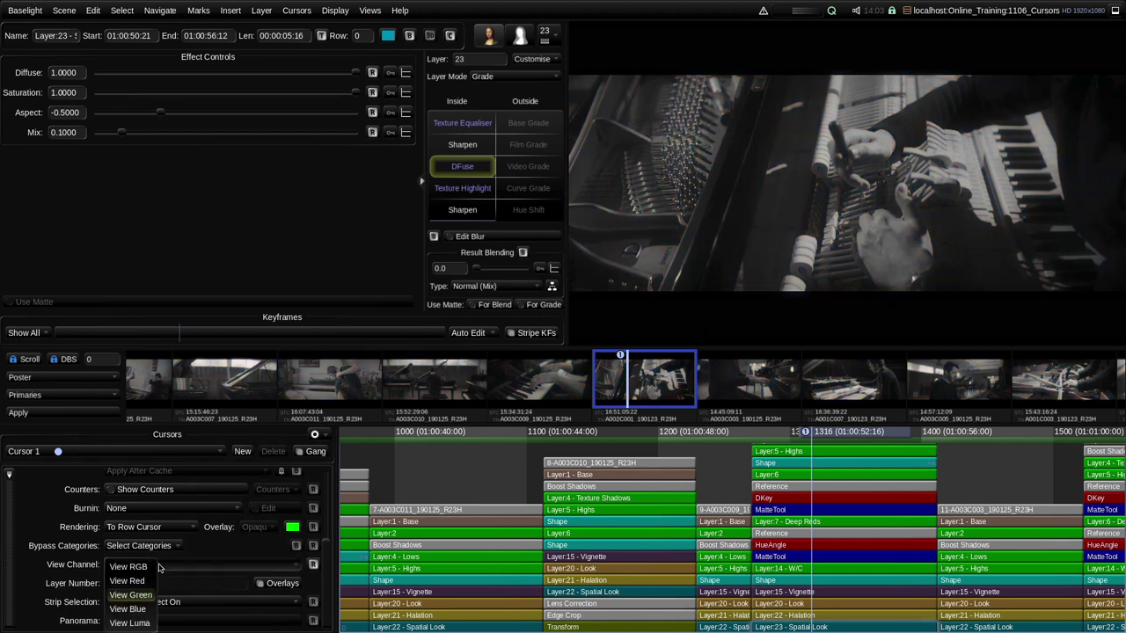
left_click(141, 622)
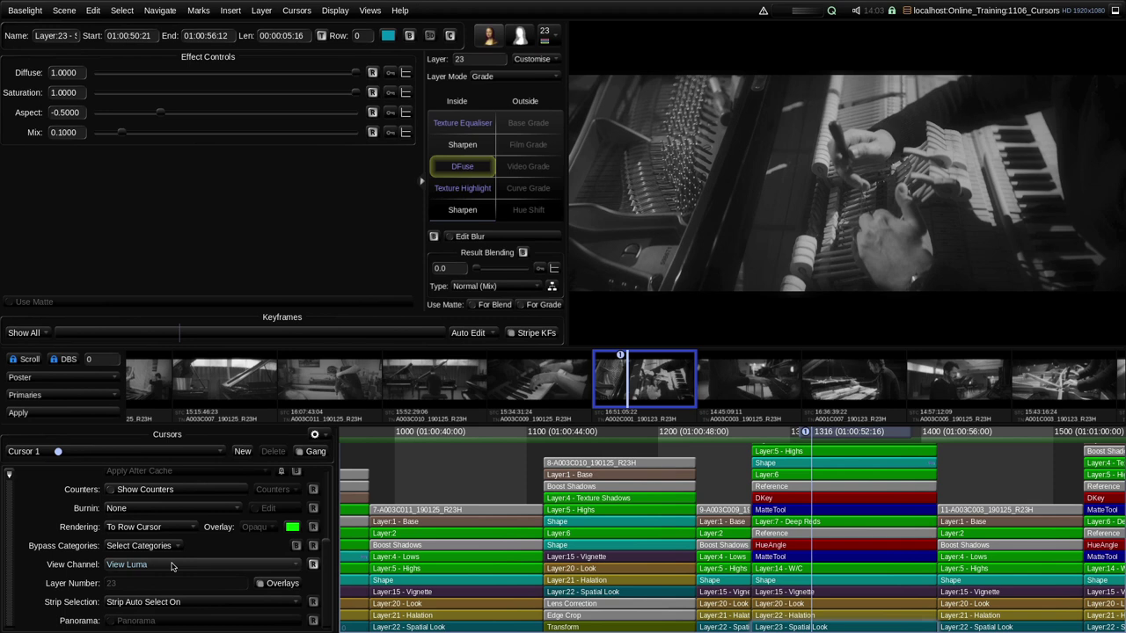
Cycle the channel view through RGB, red, green, blue and luma, and return it to View RGB
key("shift+F1")
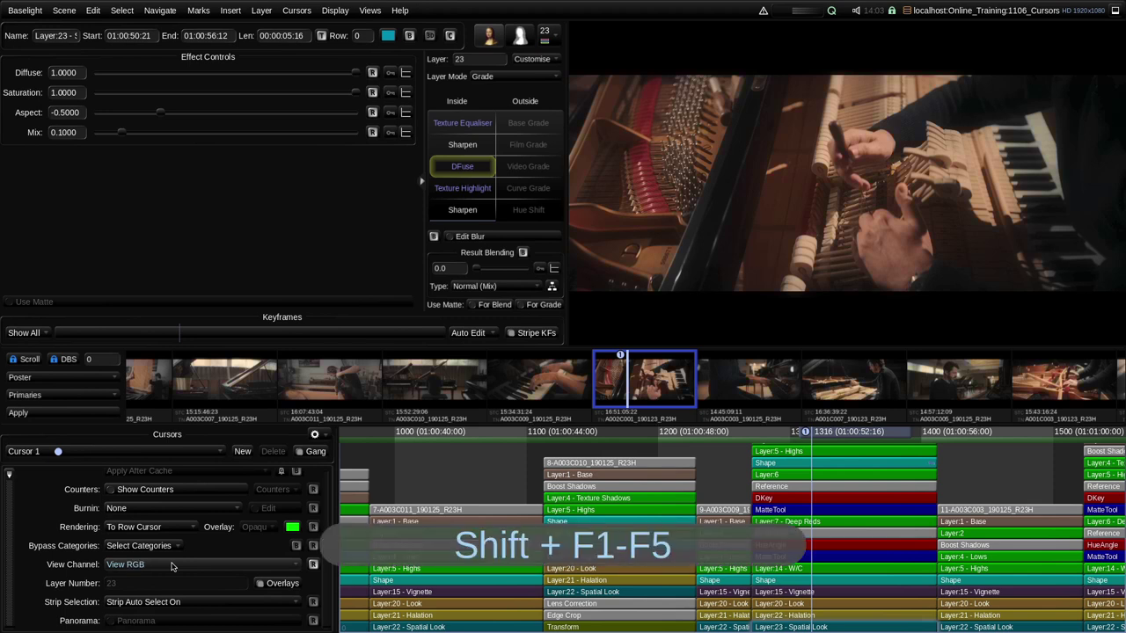
key("shift+F2")
key("shift+F3")
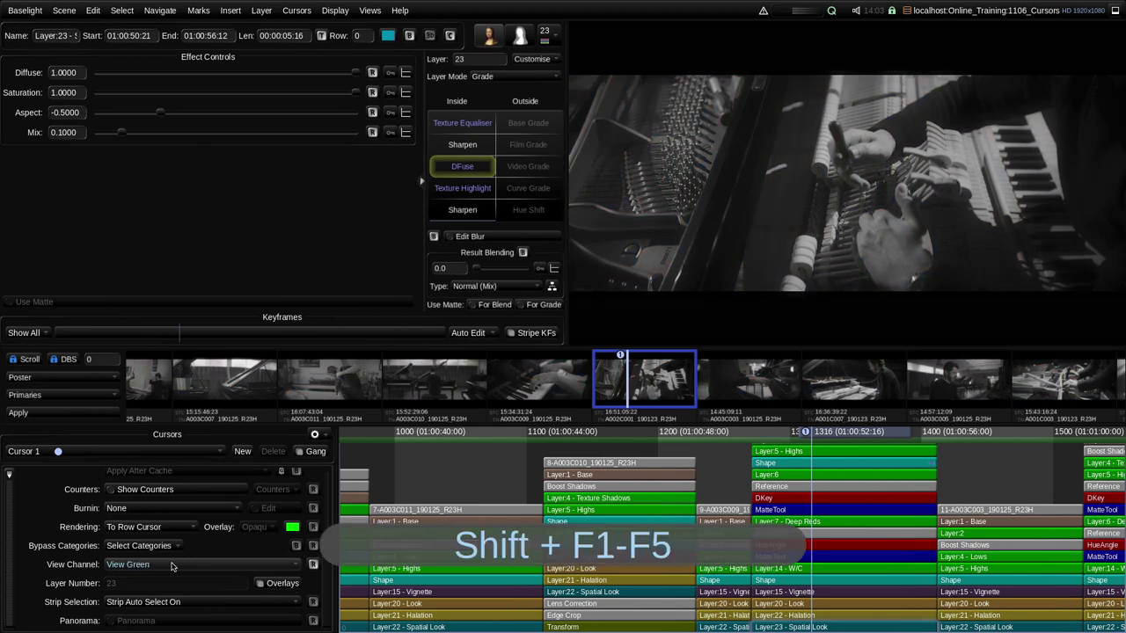
key("shift+F4")
key("shift+F5")
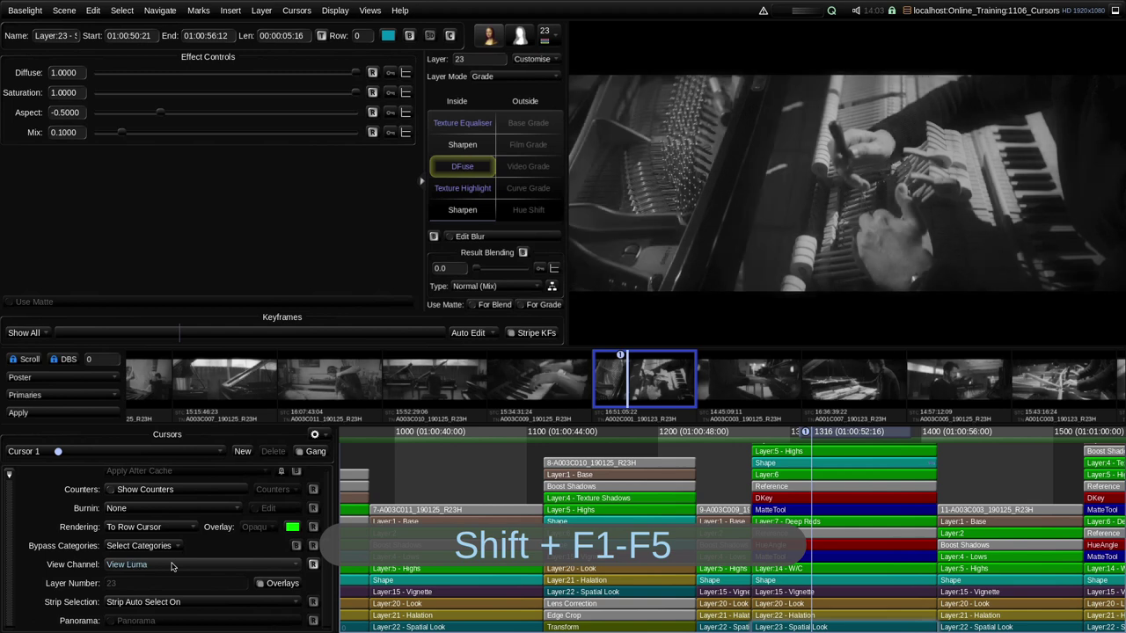
key("shift+F1")
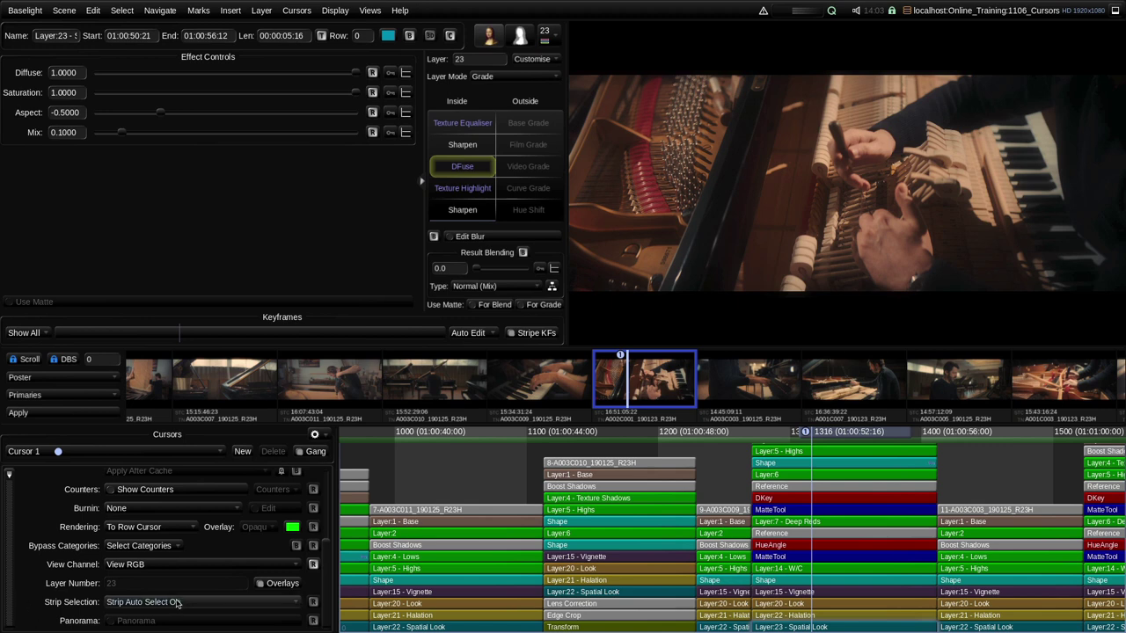
Step up and down through the current stack's strips, and scrub the cursor to frame 1040 in shot 7-A003C011_190125_R23H
key("Up")
key("Up")
key("Up")
key("Up")
key("Up")
key("Up")
key("Up")
key("Up")
key("Up")
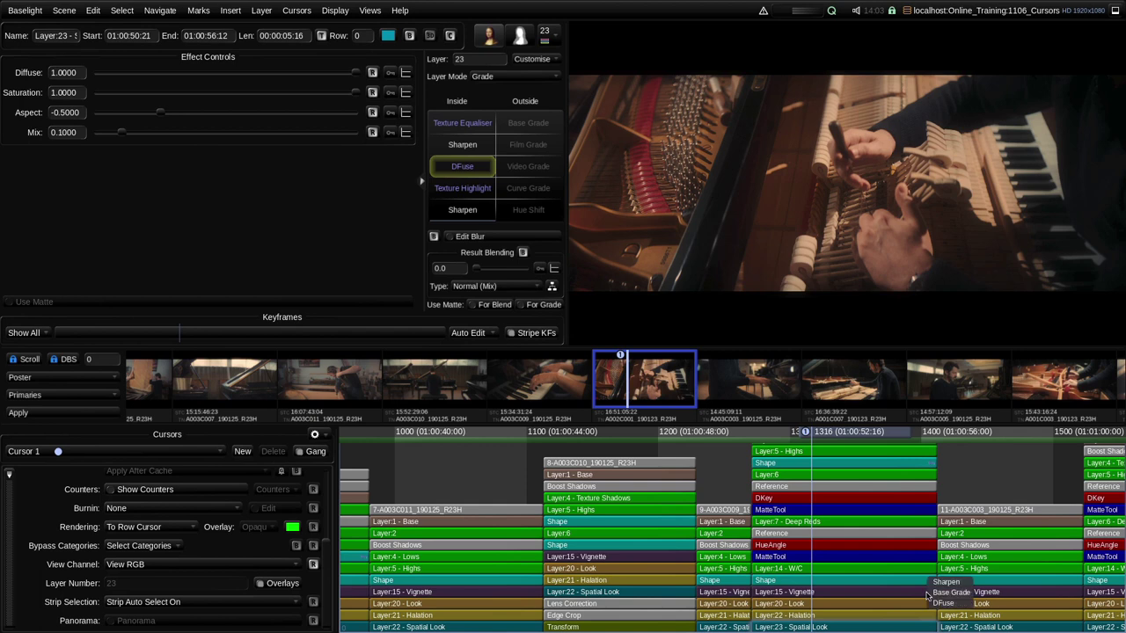
key("Down")
key("Down")
key("Down")
key("Down")
key("Down")
key("Down")
key("Down")
key("Down")
key("Down")
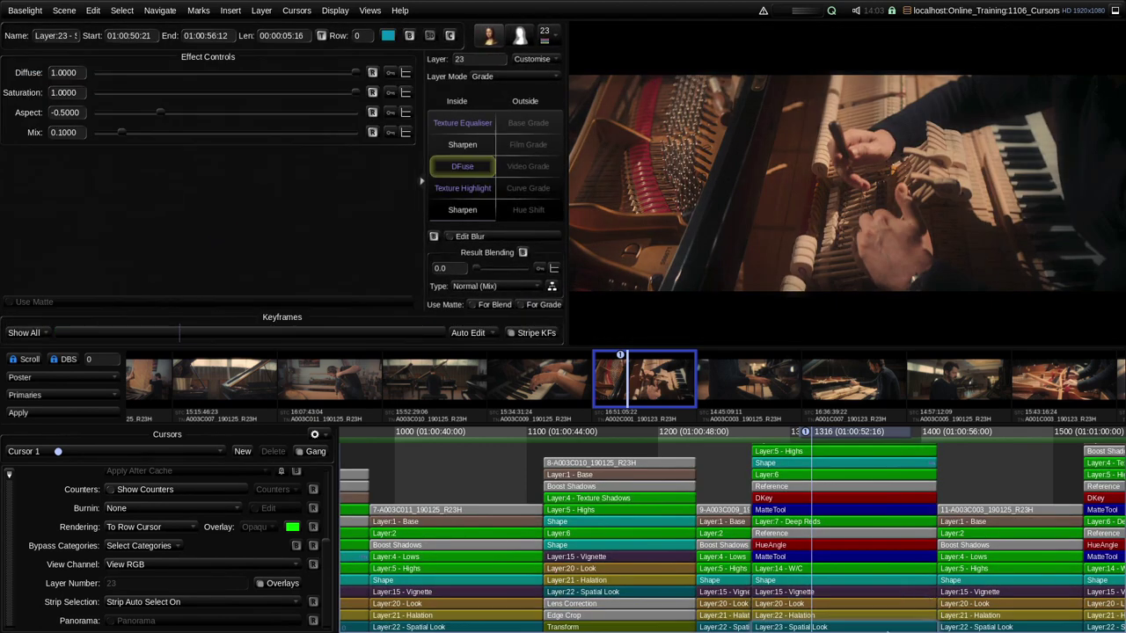
left_click_drag(860, 433, 495, 440)
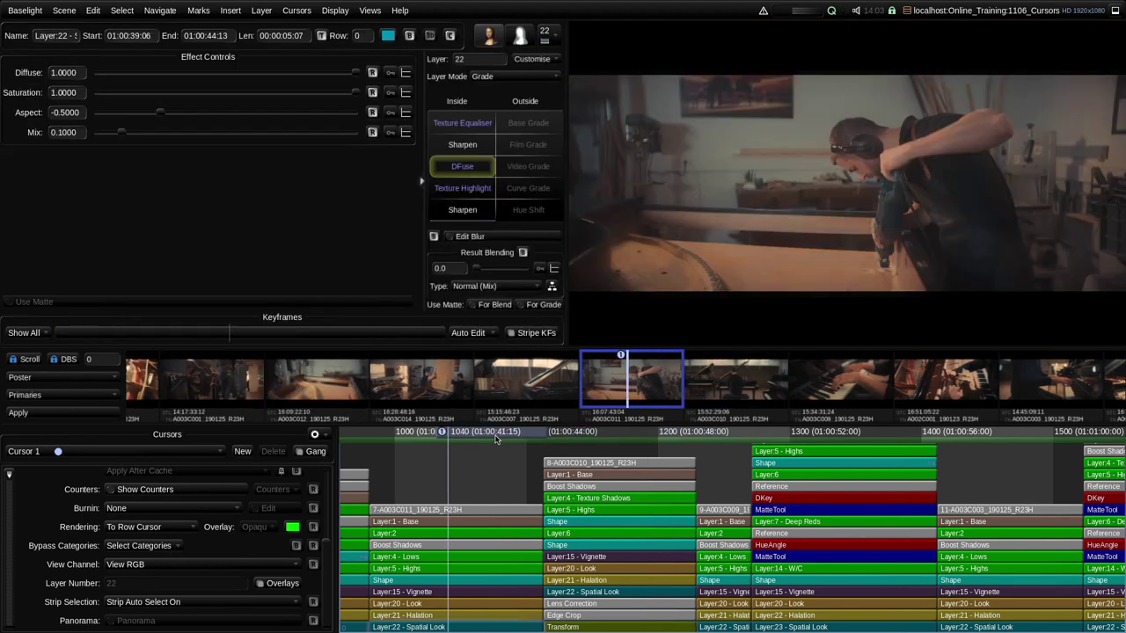
Set the strip selection to Strip Auto Select Off and scrub the cursor through shot 8-A003C010_190125_R23H to frame 1116
left_click(190, 603)
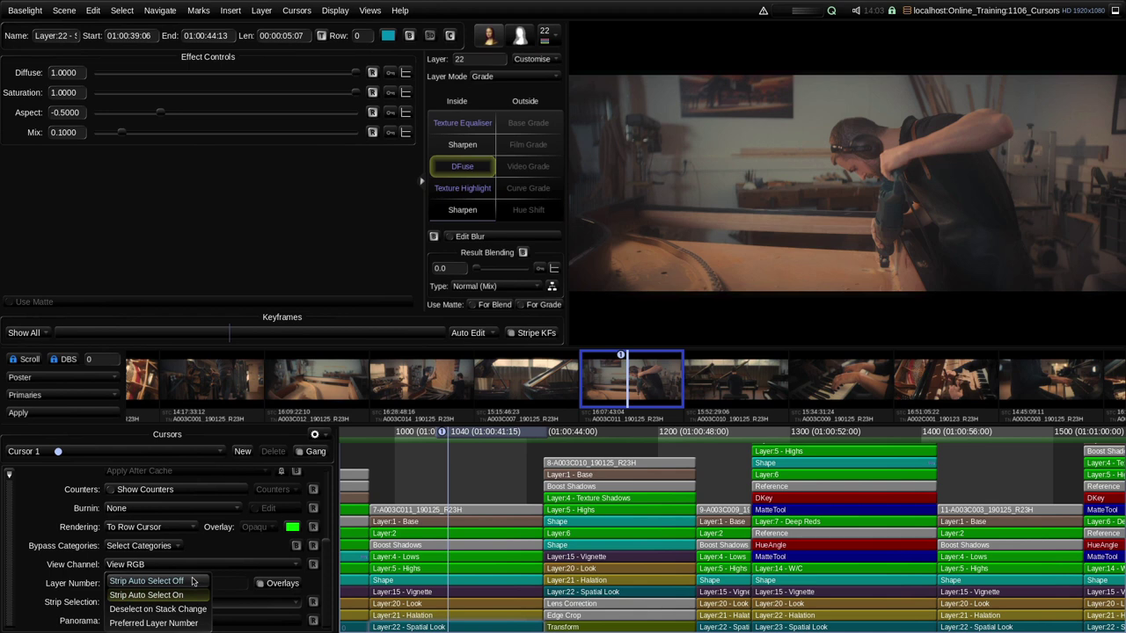
left_click(192, 581)
left_click(652, 431)
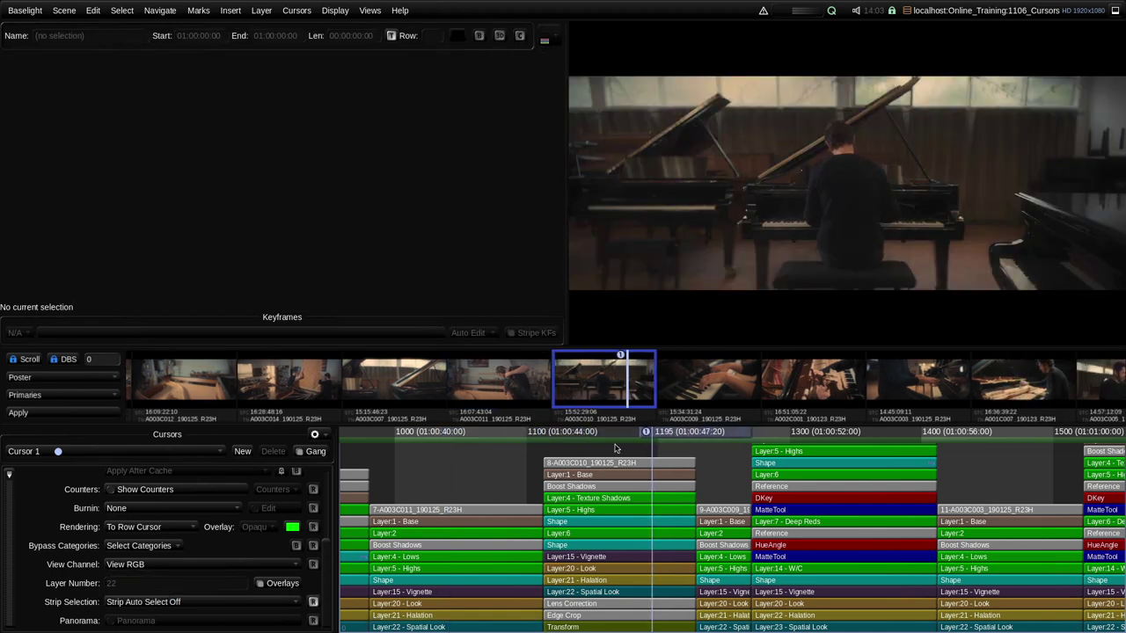
key("Up")
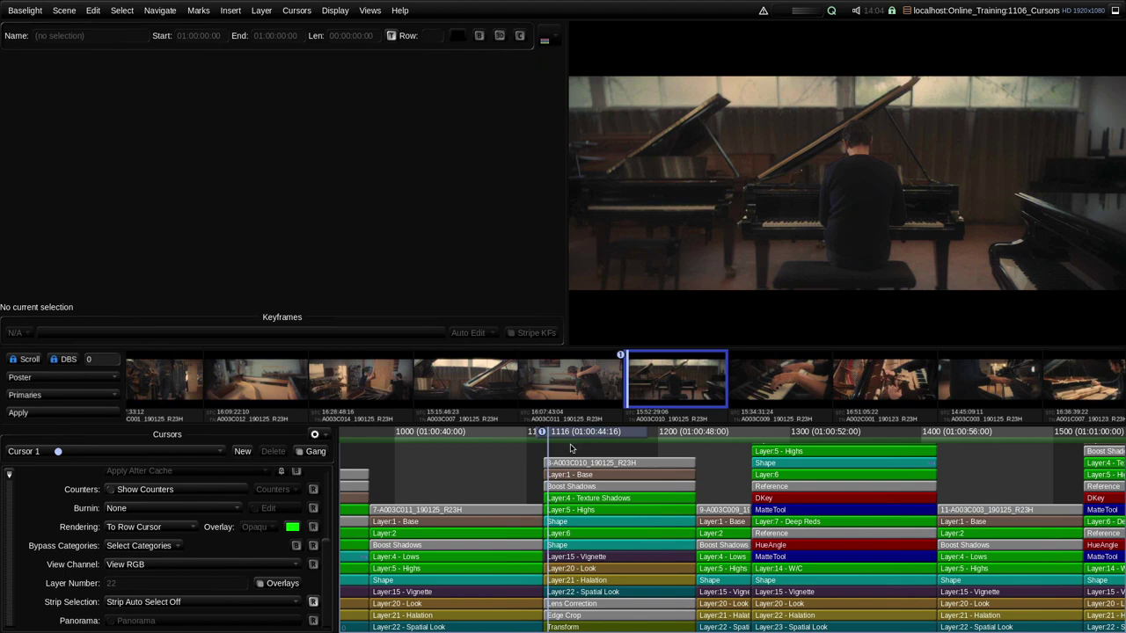
Select the Layer:2 strip in shot 7-A003C011_190125_R23H and scrub to frame 1185 in shot 8-A003C010_190125_R23H
left_click(427, 432)
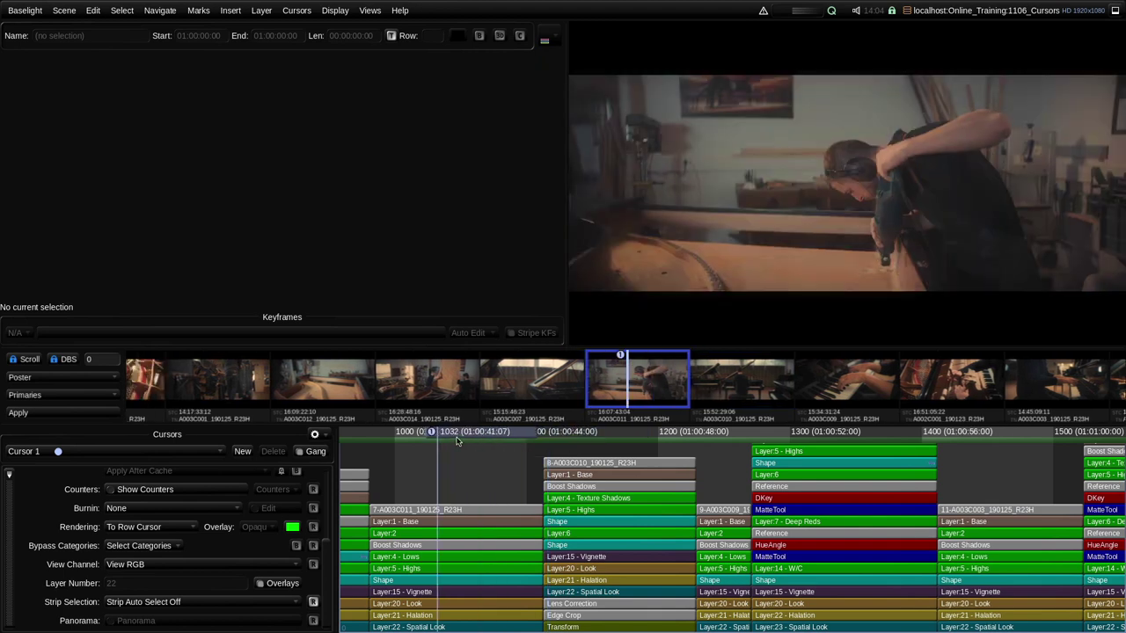
left_click(474, 534)
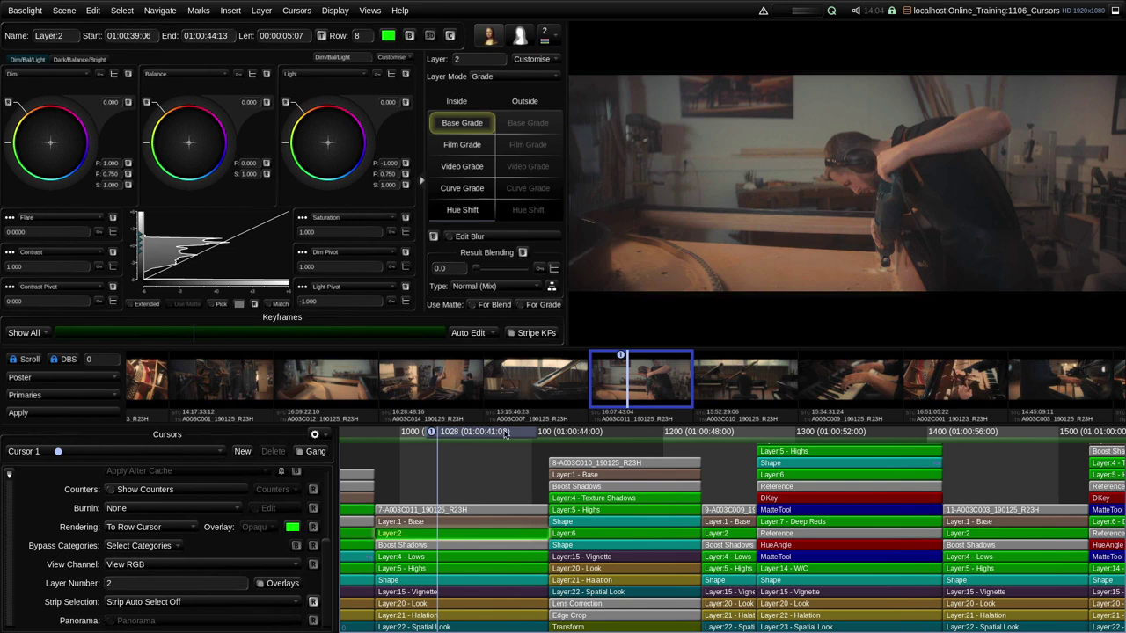
left_click_drag(504, 431, 637, 435)
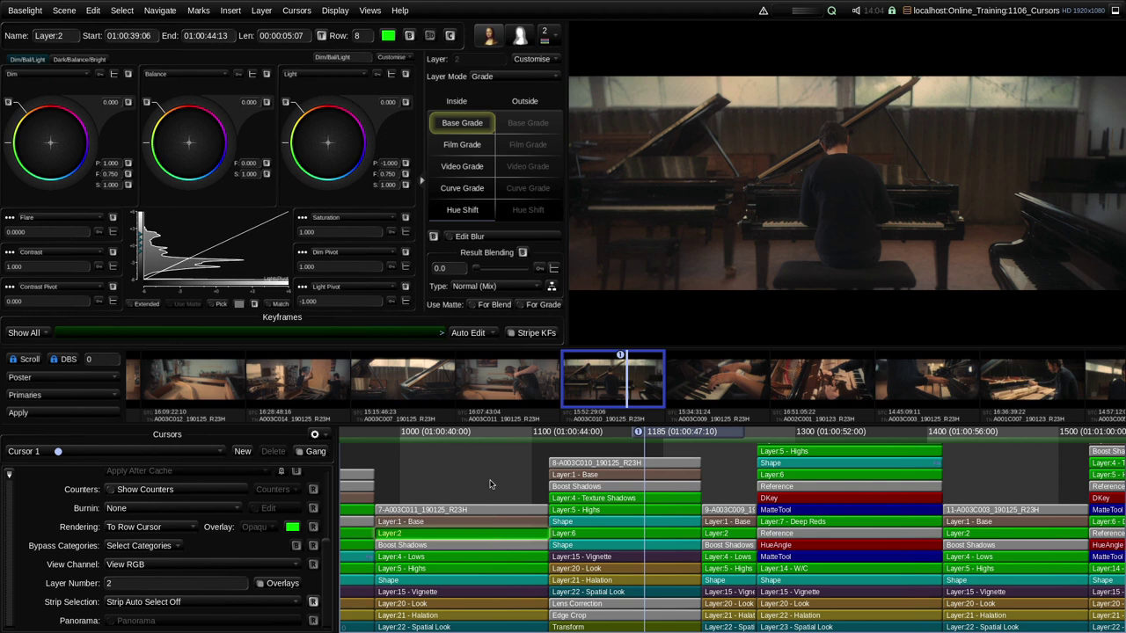
Set strip selection to Strip Auto Select On, select shot 8's Boost Shadows strip, and move the cursor to shot 10 and back
left_click(197, 601)
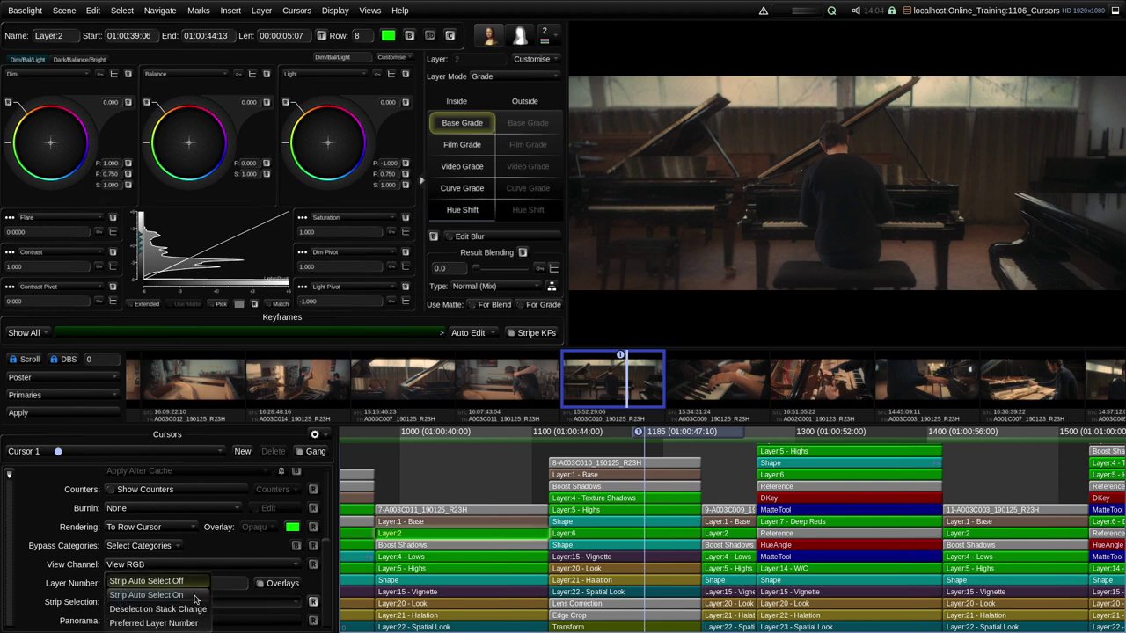
left_click(195, 596)
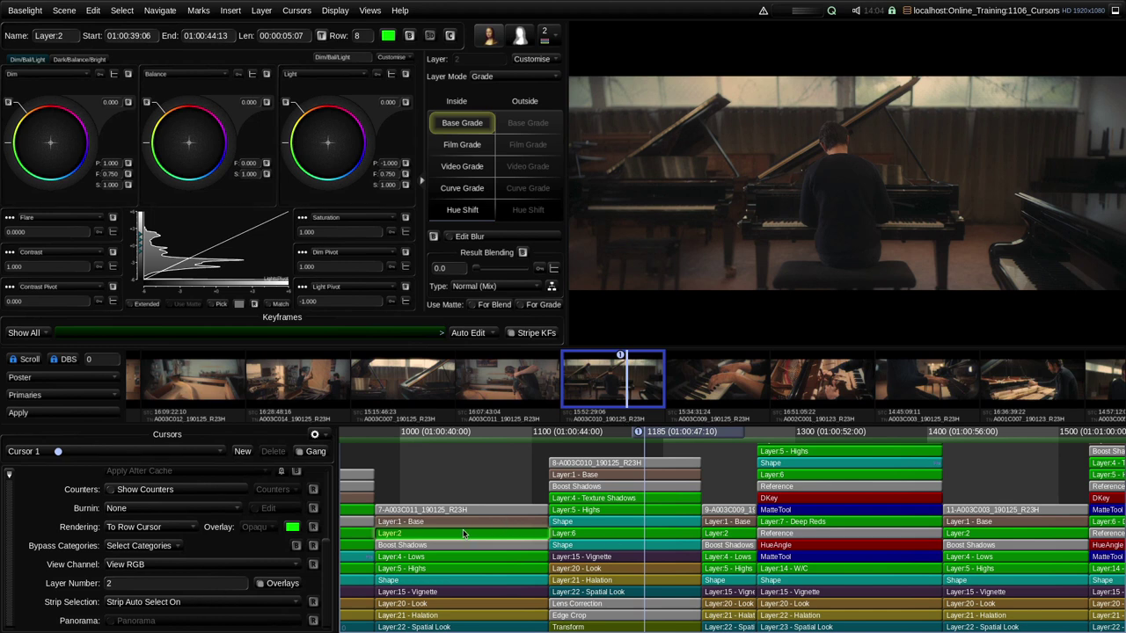
left_click(641, 440)
left_click(646, 487)
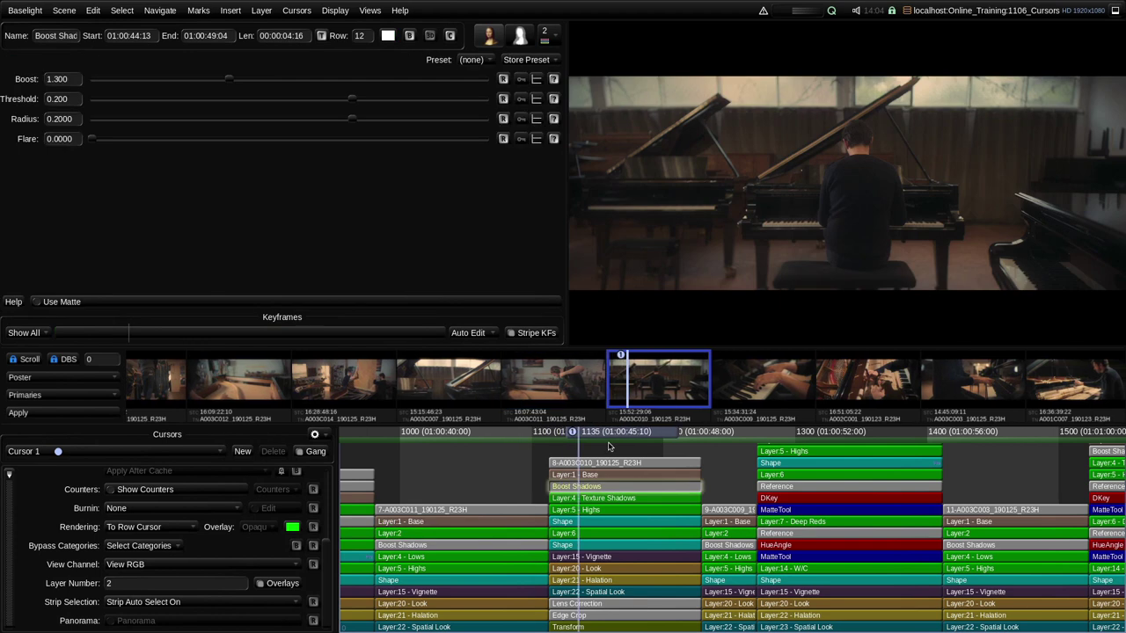
key("Down")
key("Down")
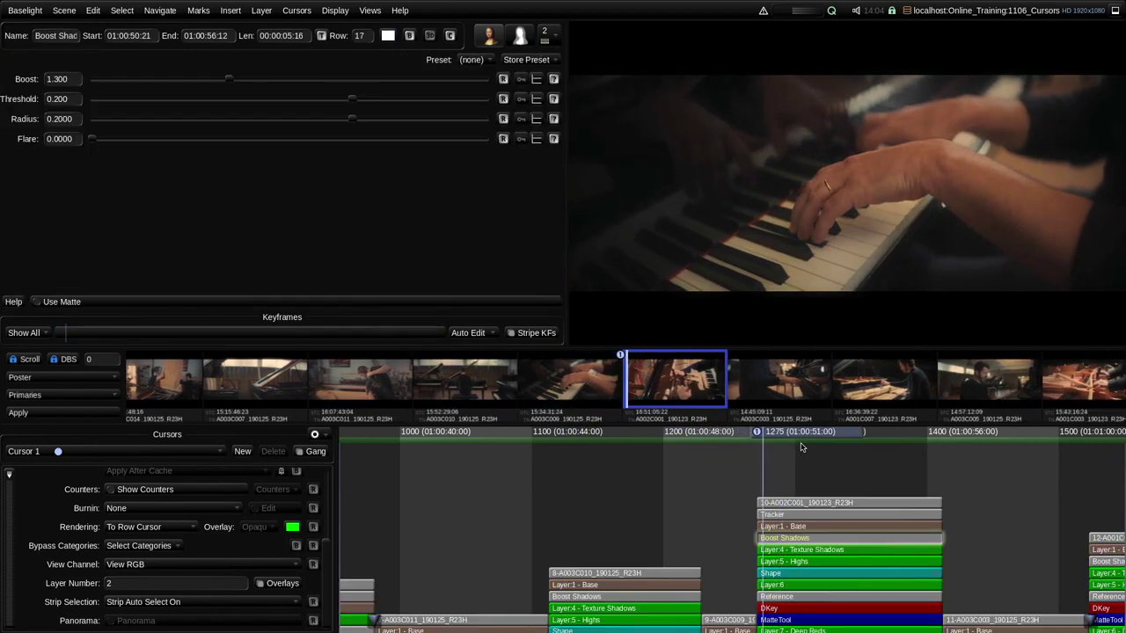
key("Up")
key("Up")
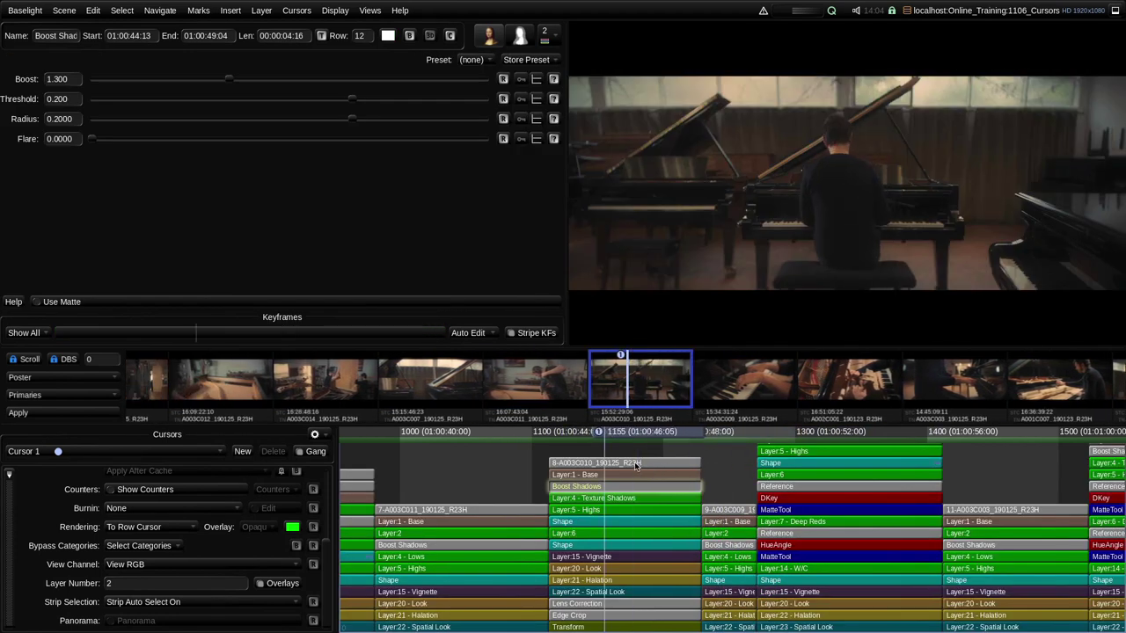
Move the cursor to frame 1095 in shot 7, jump to frame 1304 in shot 10, and select its Layer:23 - Spatial Look strip
left_click(526, 532)
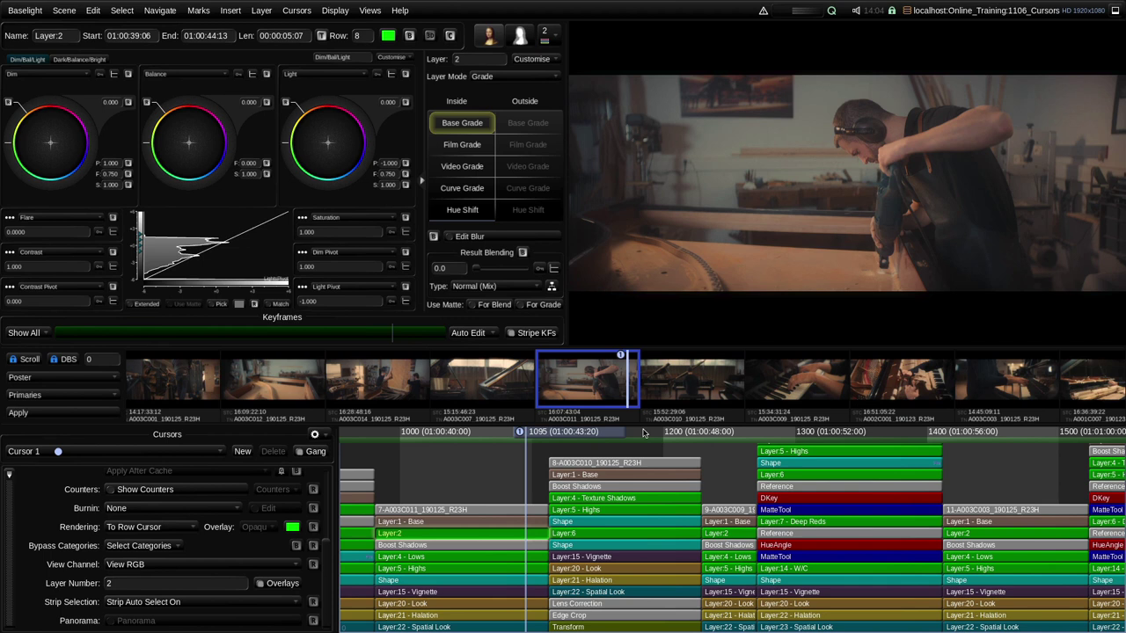
left_click(801, 433)
scroll(871, 449, "down", 5)
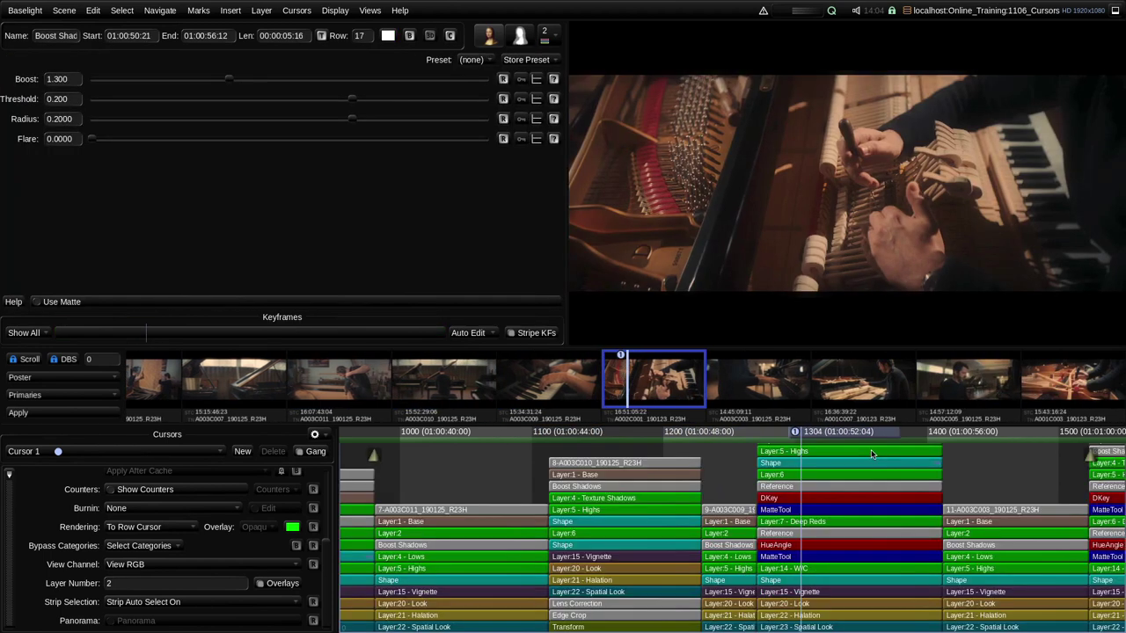
left_click(840, 627)
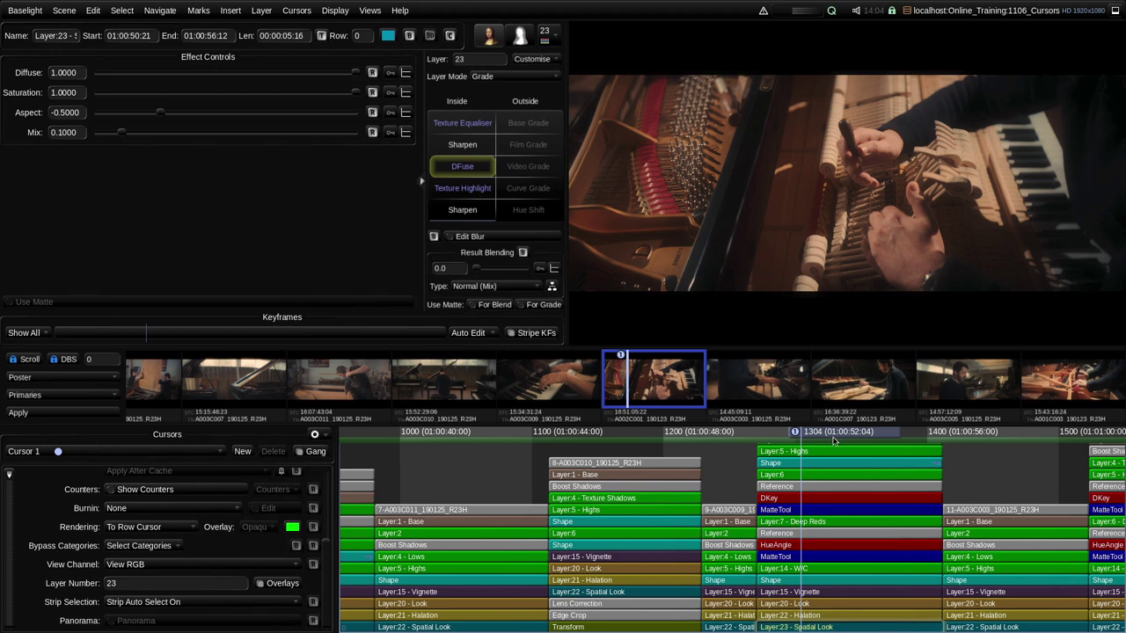
Scrub back and forth between shots 8 and 7, ending at frame 1040 in shot 7-A003C011_190125_R23H
left_click_drag(833, 437, 621, 451)
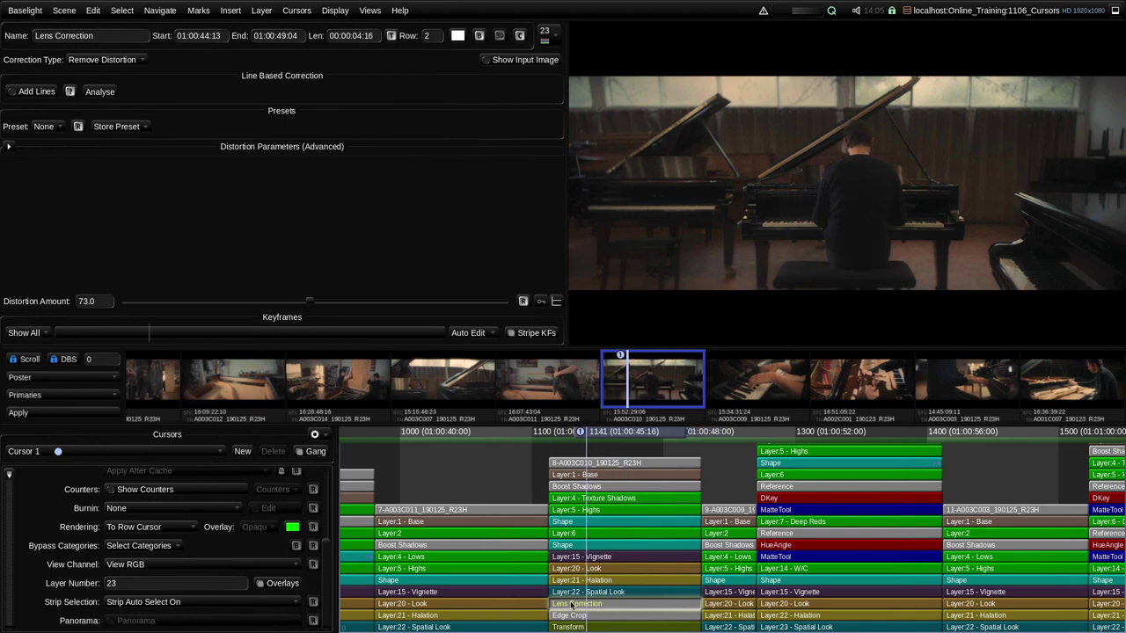
left_click(482, 432)
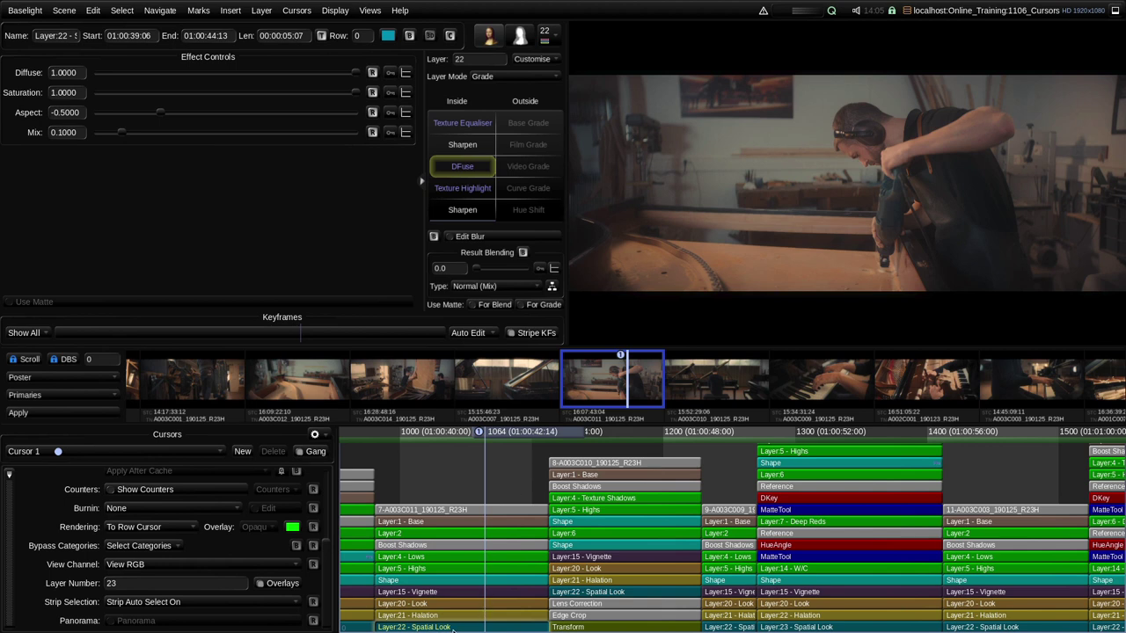
left_click_drag(521, 434, 592, 438)
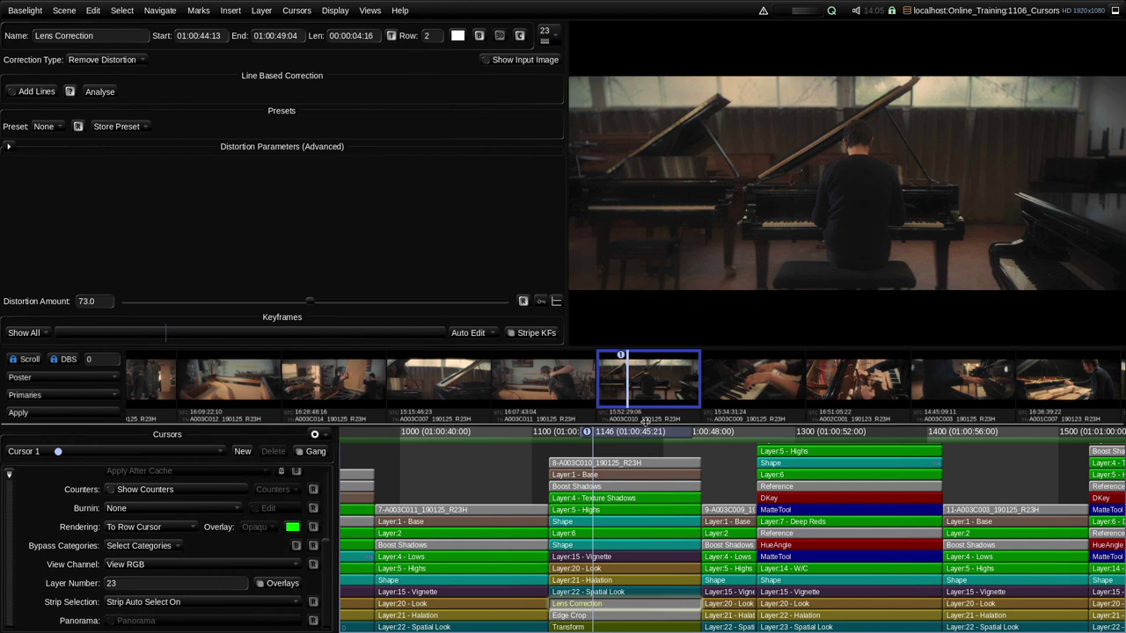
left_click_drag(648, 435, 453, 436)
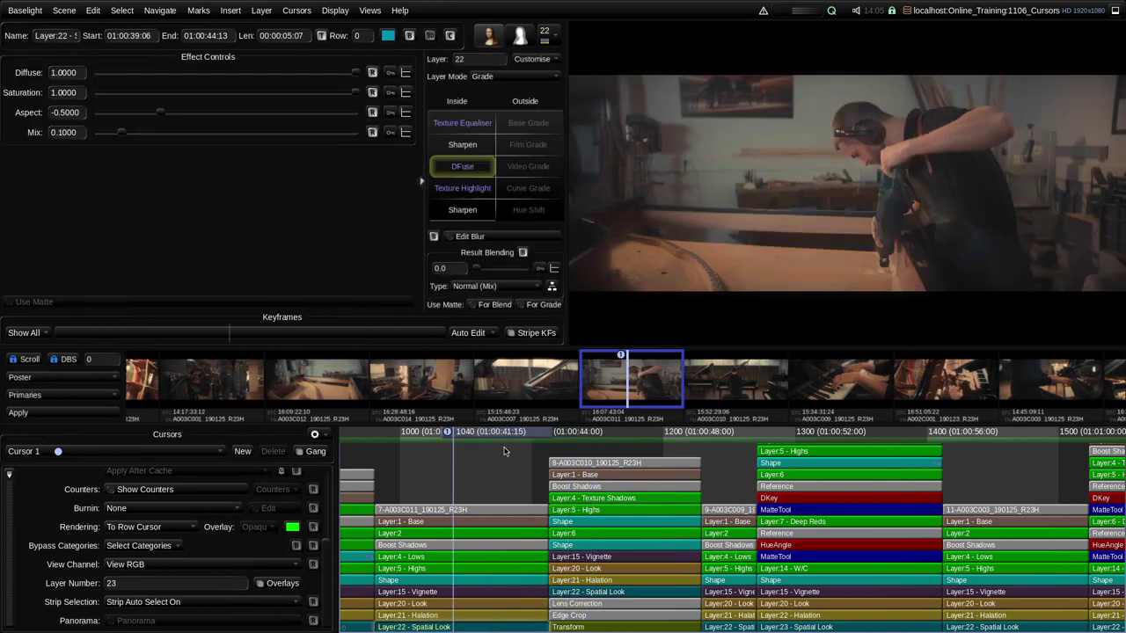
Select shot 7's Layer:1 - Base strip and scrub between shots 7 and 8 to check which strip gets selected, ending around frame 1027
left_click(472, 525)
left_click(640, 431)
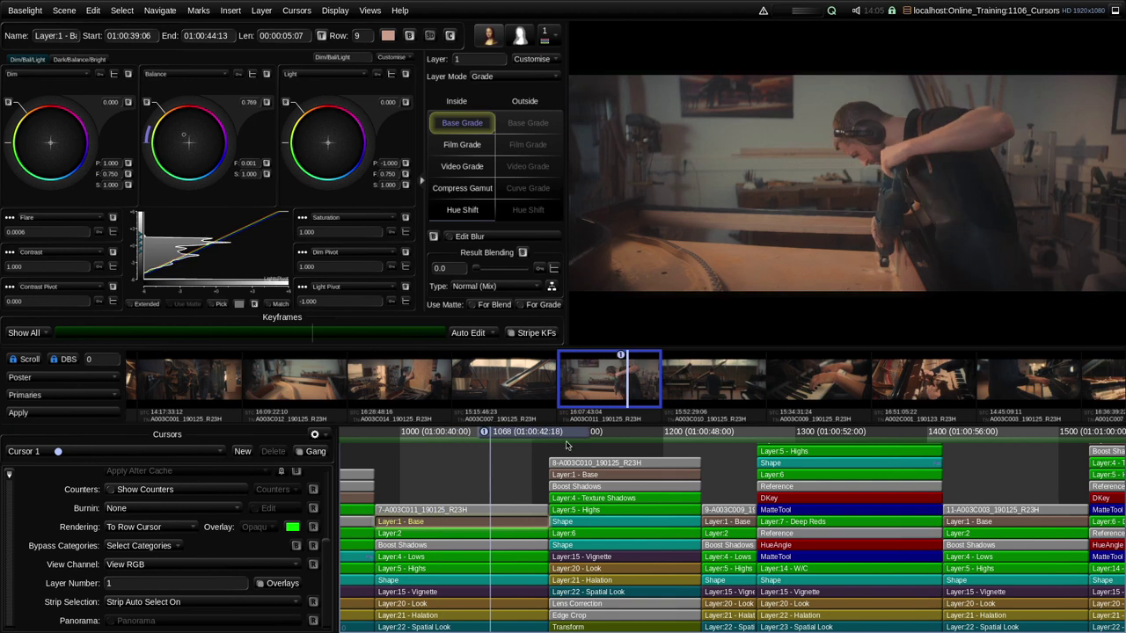
left_click_drag(714, 447, 553, 464)
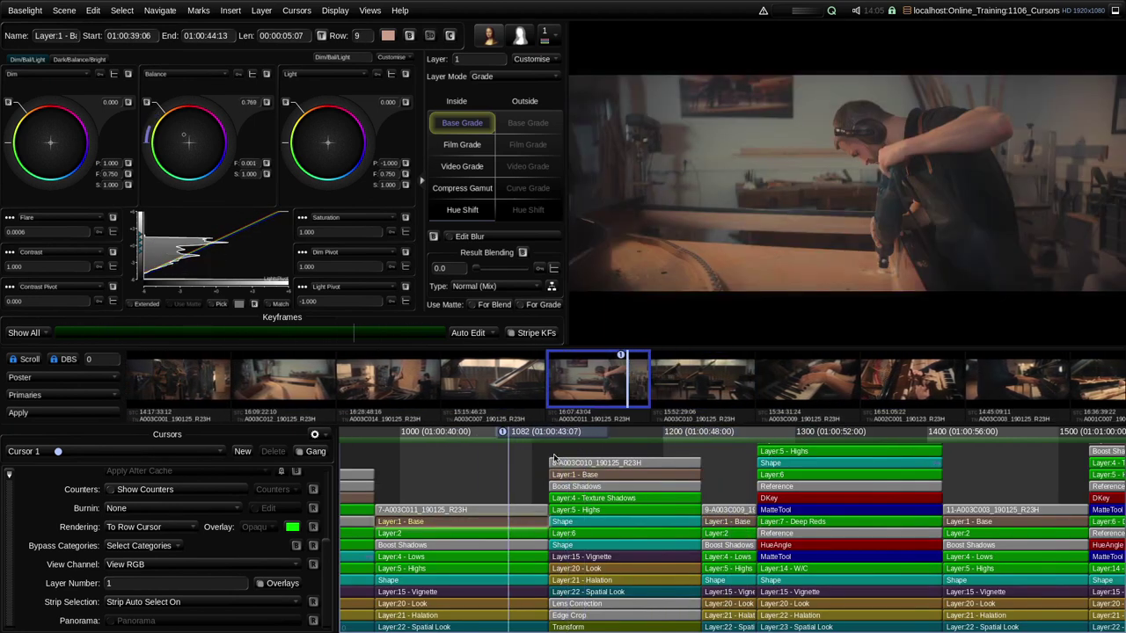
left_click(592, 435)
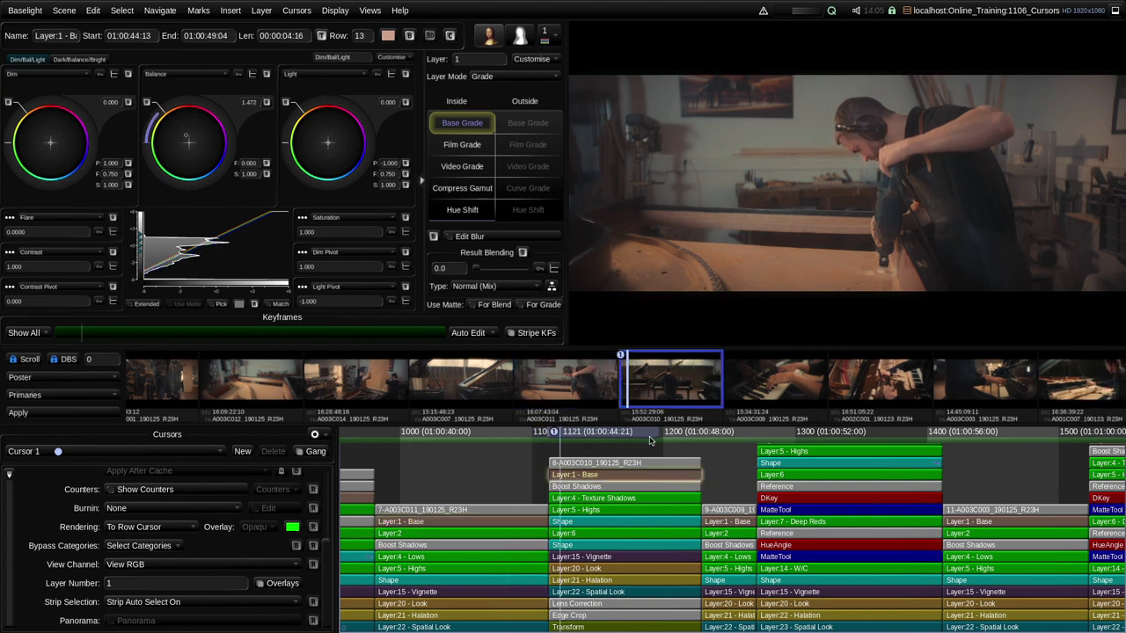
left_click_drag(608, 453, 440, 452)
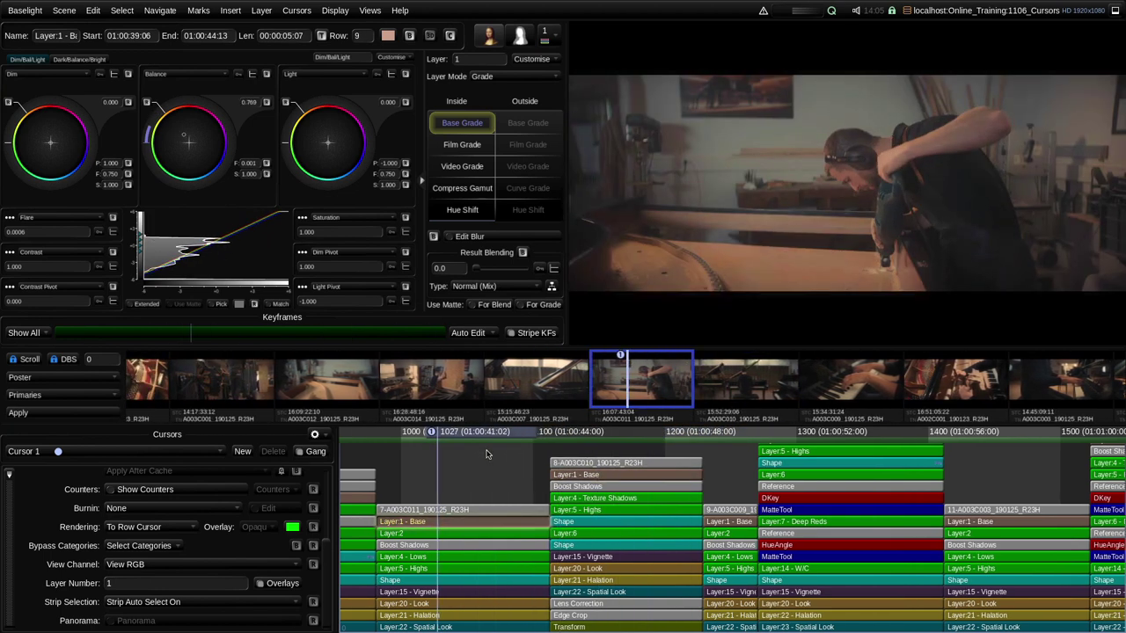
Set strip selection to Deselect on Stack Change, then scrub into shot 8 and back to frame 1044 in shot 7
left_click(244, 605)
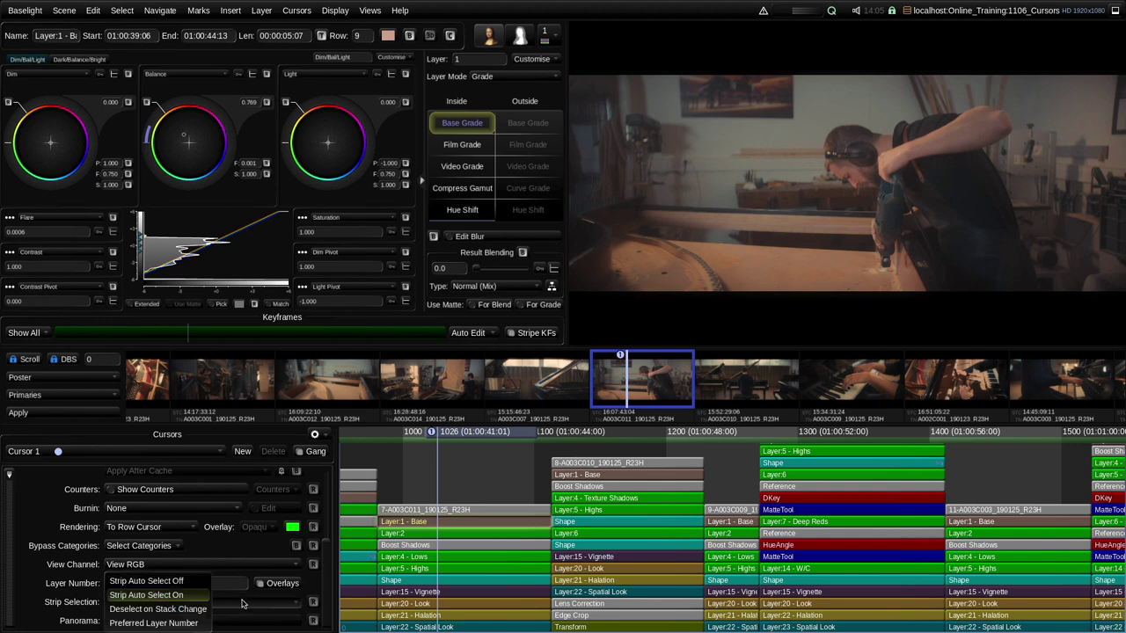
left_click(186, 610)
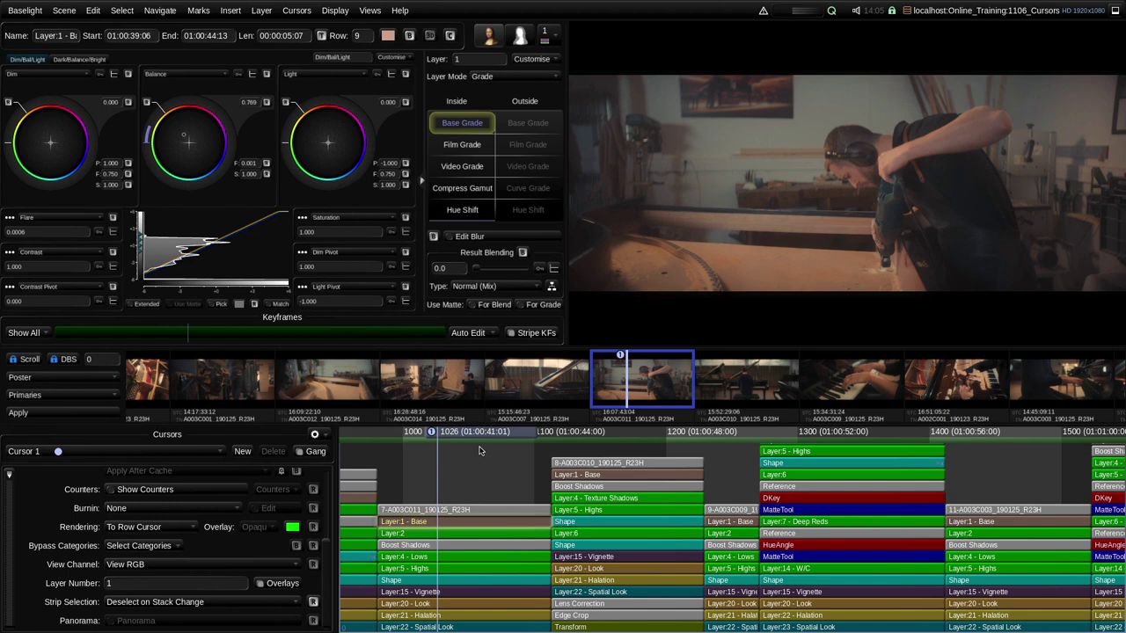
left_click_drag(496, 433, 664, 452)
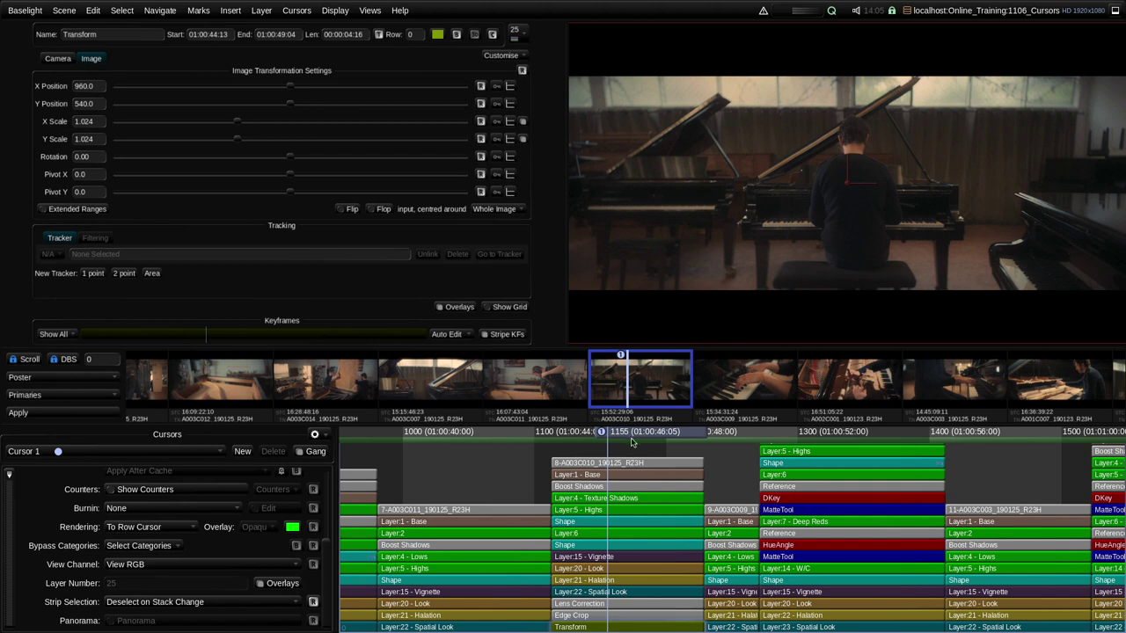
left_click_drag(633, 437, 461, 448)
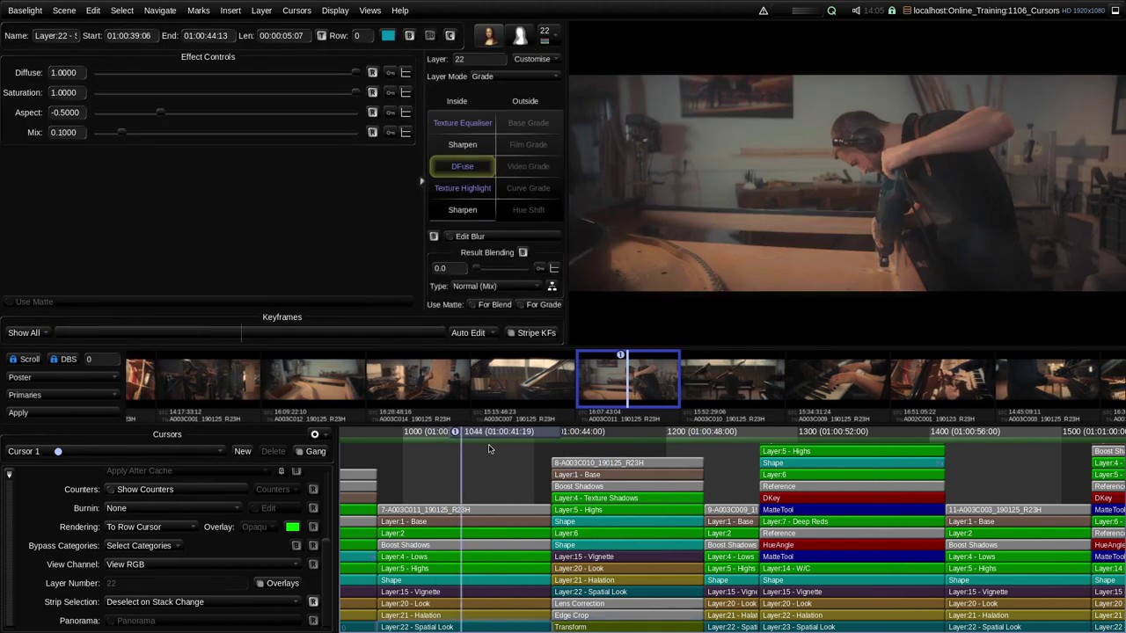
Set strip selection to Preferred Layer Number with layer 3, selecting shot 7's Boost Shadows strip
left_click(193, 604)
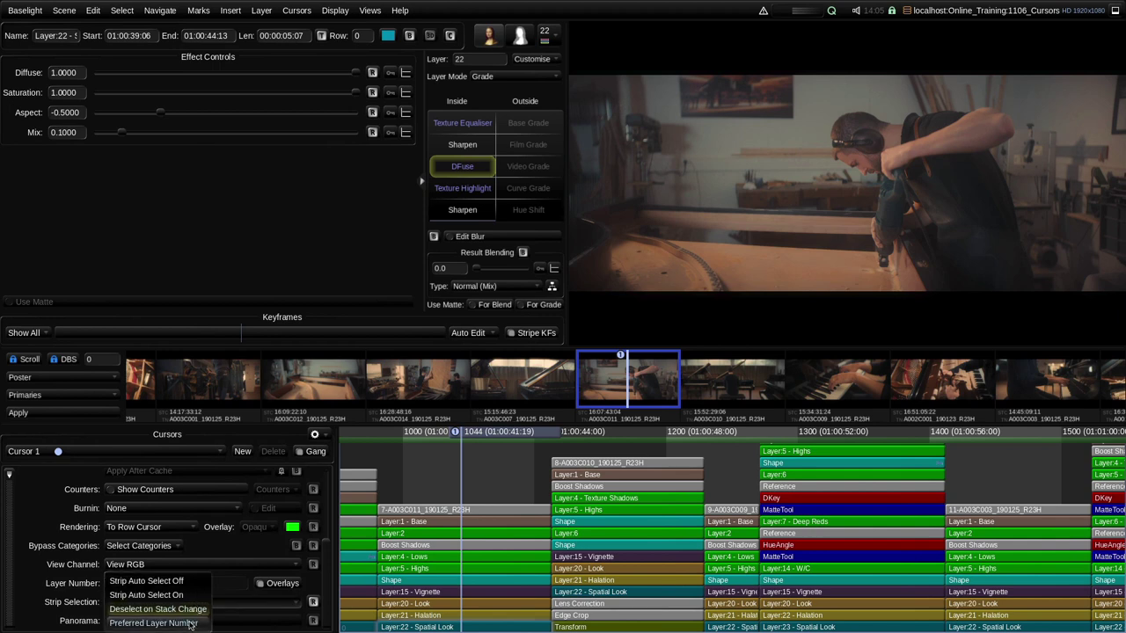
left_click(190, 623)
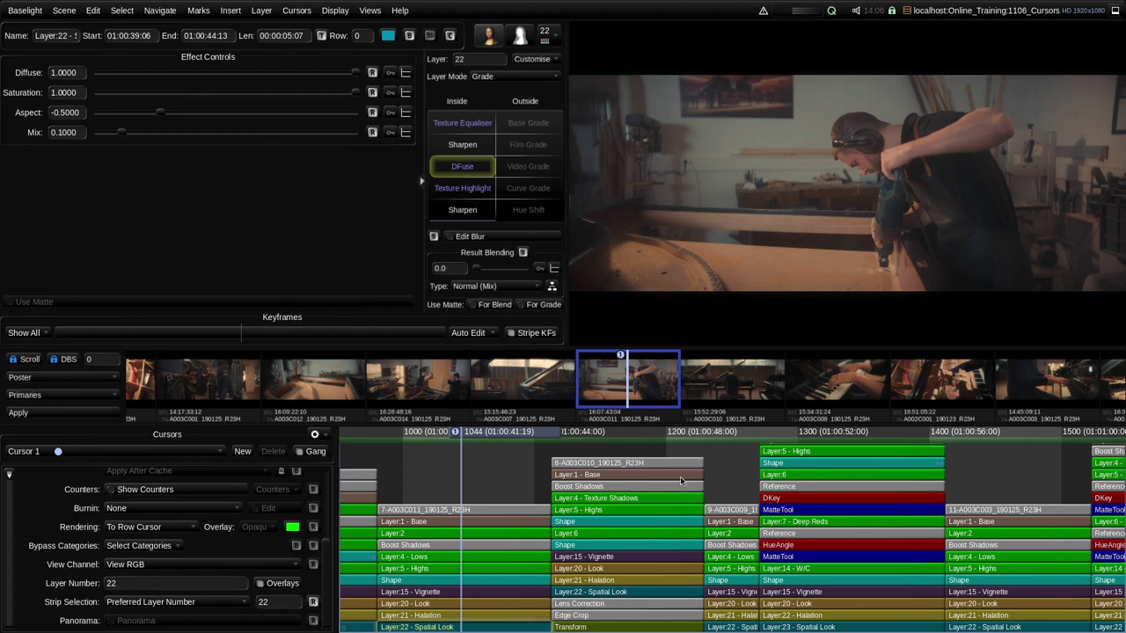
left_click(429, 551)
left_click(273, 604)
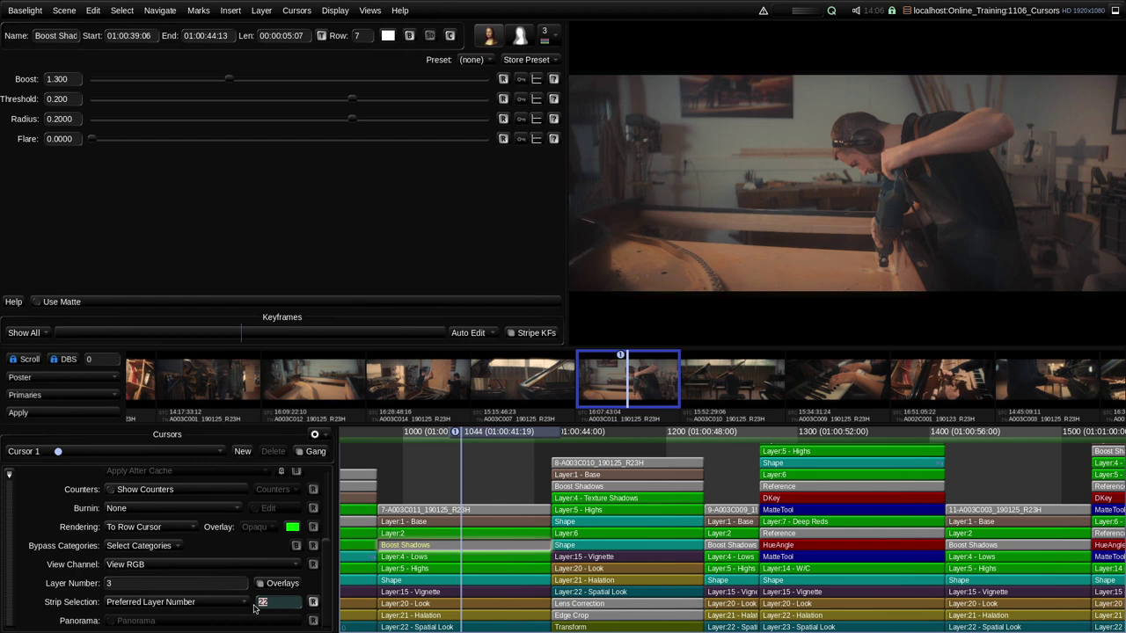
key("Return")
Select shot 7's Layer:1 - Base strip, scrub to frame 1144 in shot 8, and scrub back to frame 1046
left_click(480, 524)
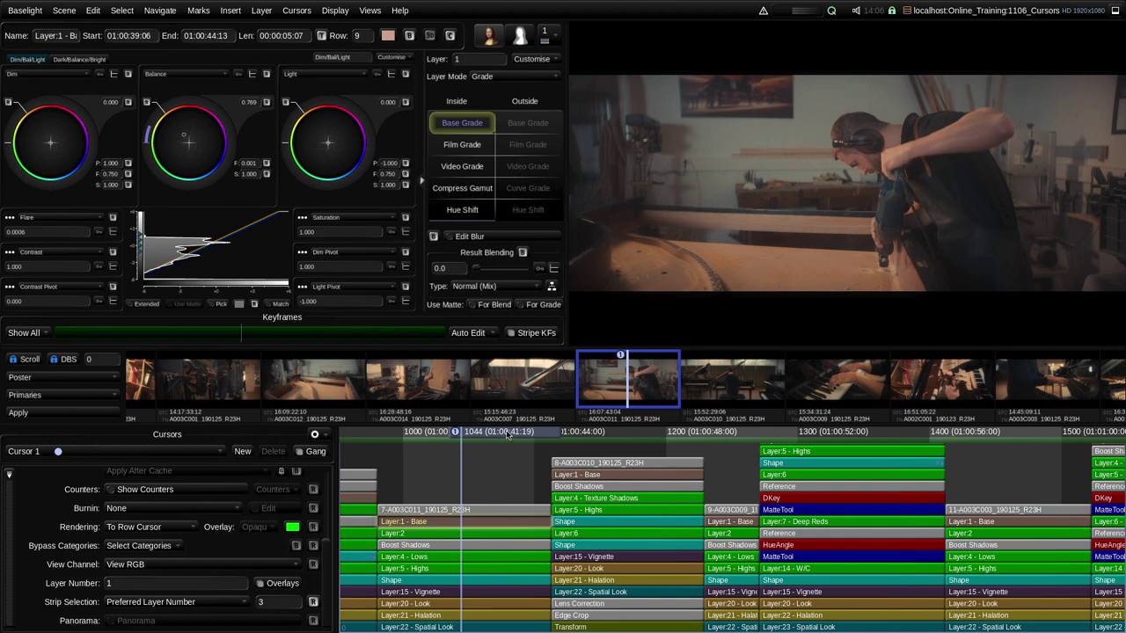
left_click_drag(508, 436, 590, 435)
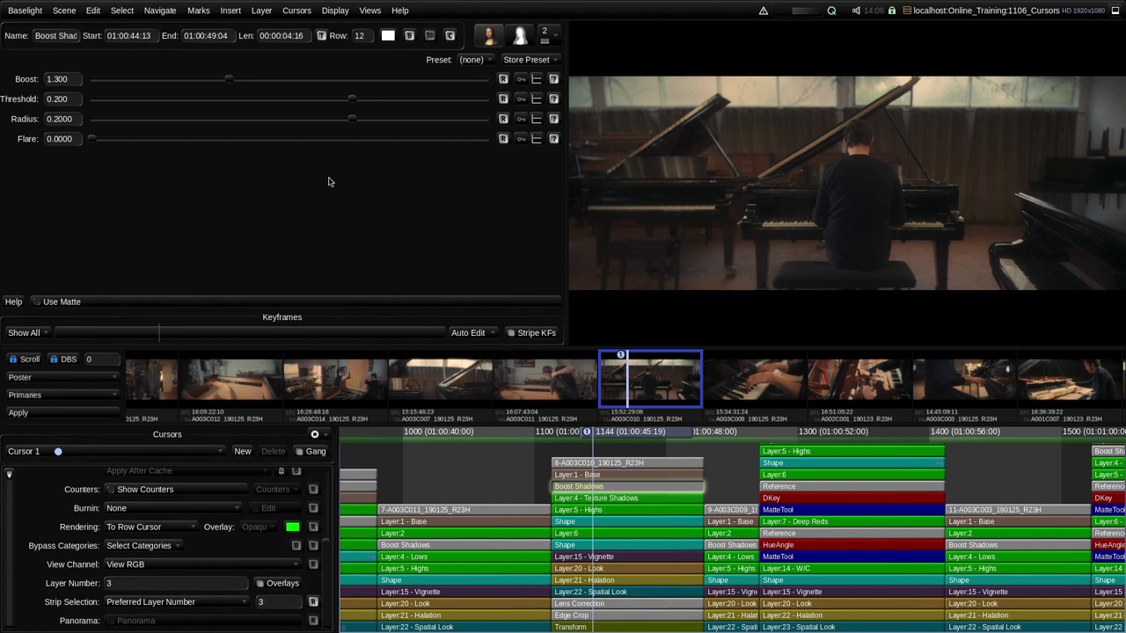
left_click_drag(643, 435, 458, 436)
left_click_drag(519, 453, 523, 481)
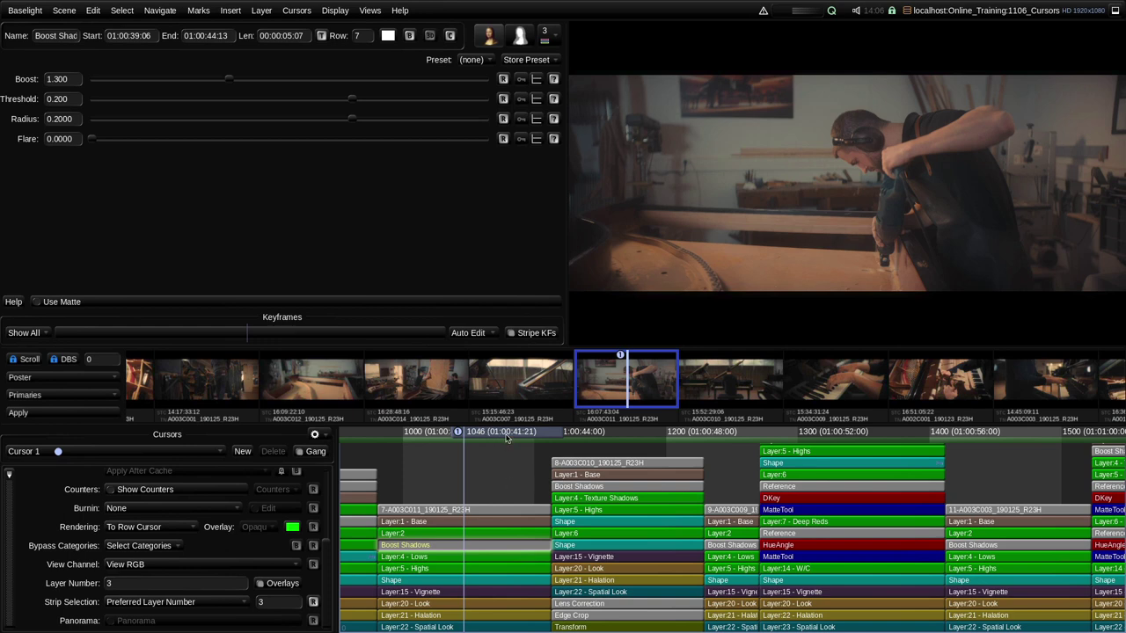
Reselect shot 7's Layer:1 - Base strip, move the cursor into shot 8, and step back frame by frame to frame 1156
left_click(501, 523)
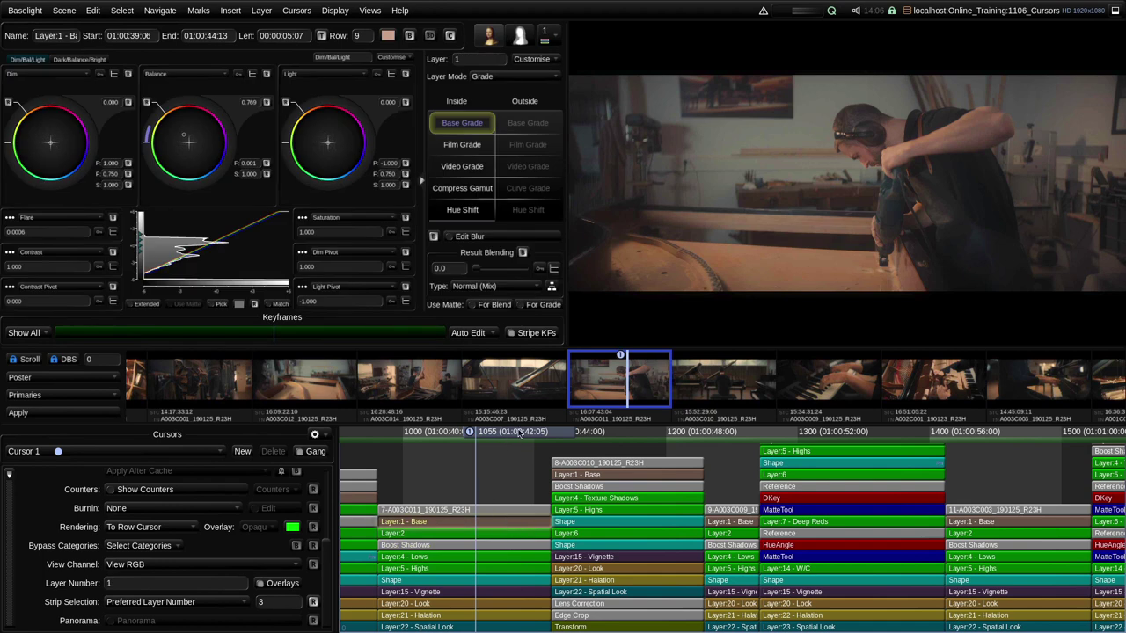
left_click(607, 487)
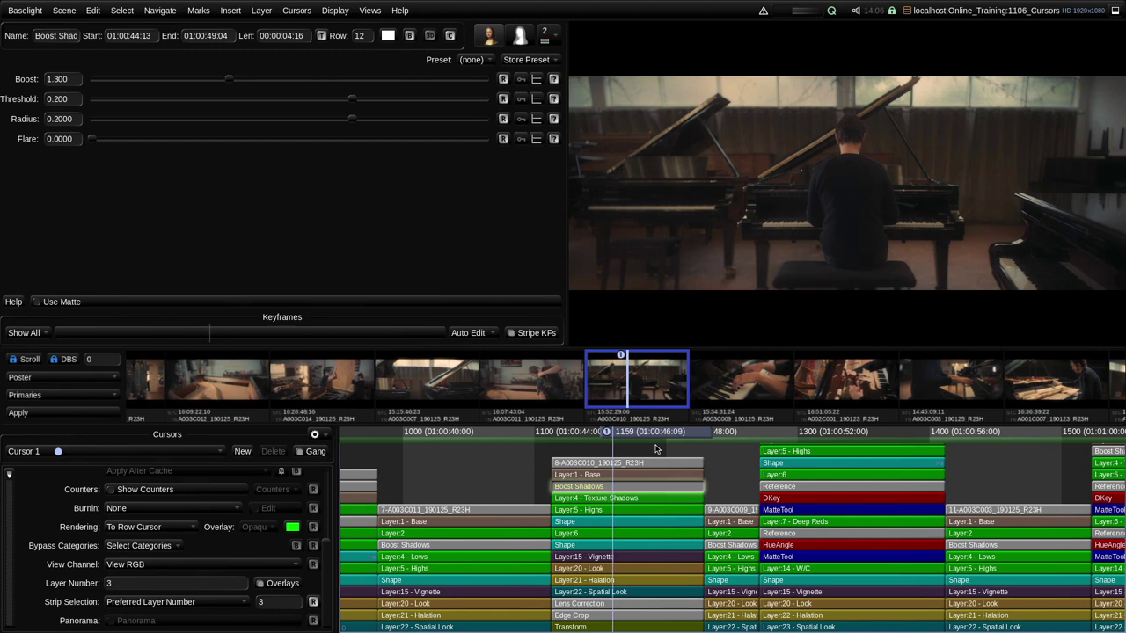
key("Left")
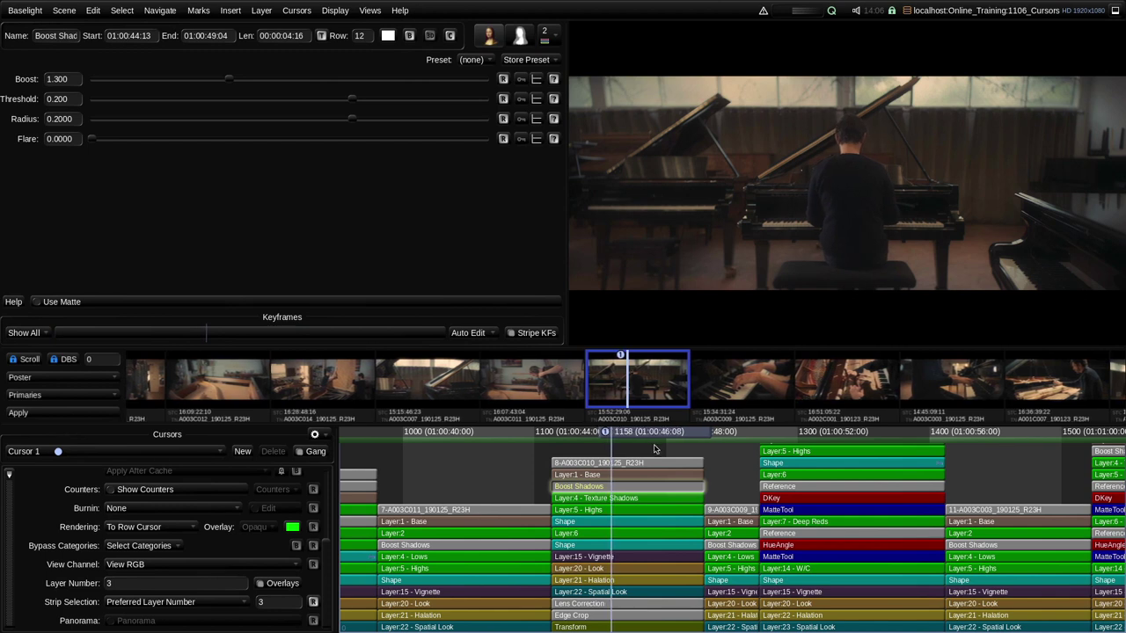
key("Left")
key("Left")
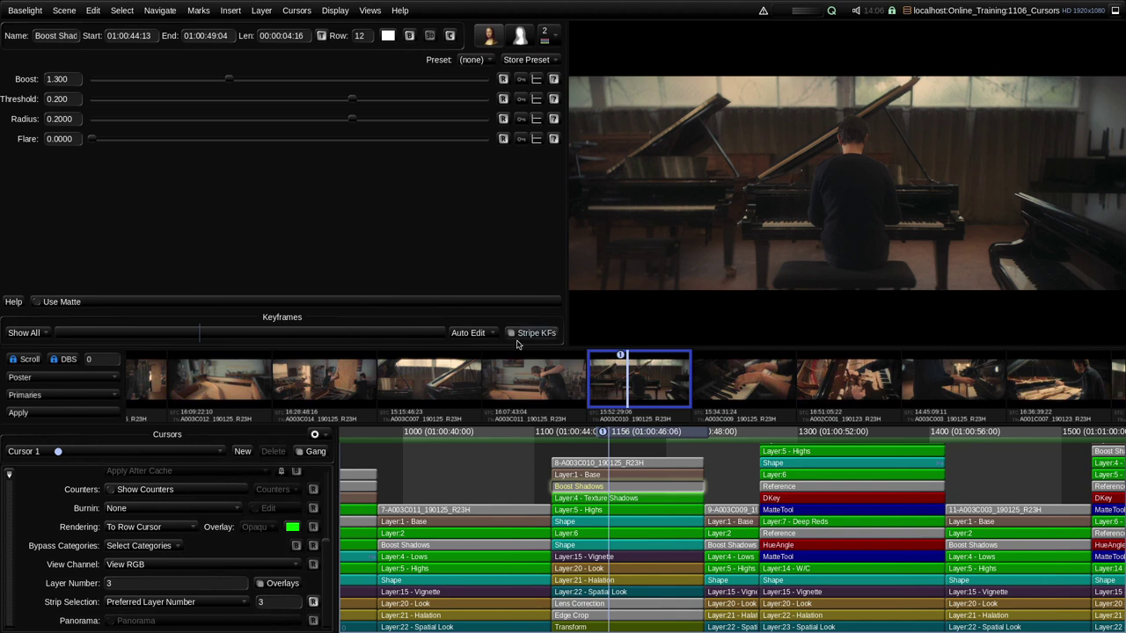
Turn on Show Counters for the cursor and open the list of available counters
scroll(226, 540, "up", 1)
scroll(226, 539, "up", 1)
left_click(179, 526)
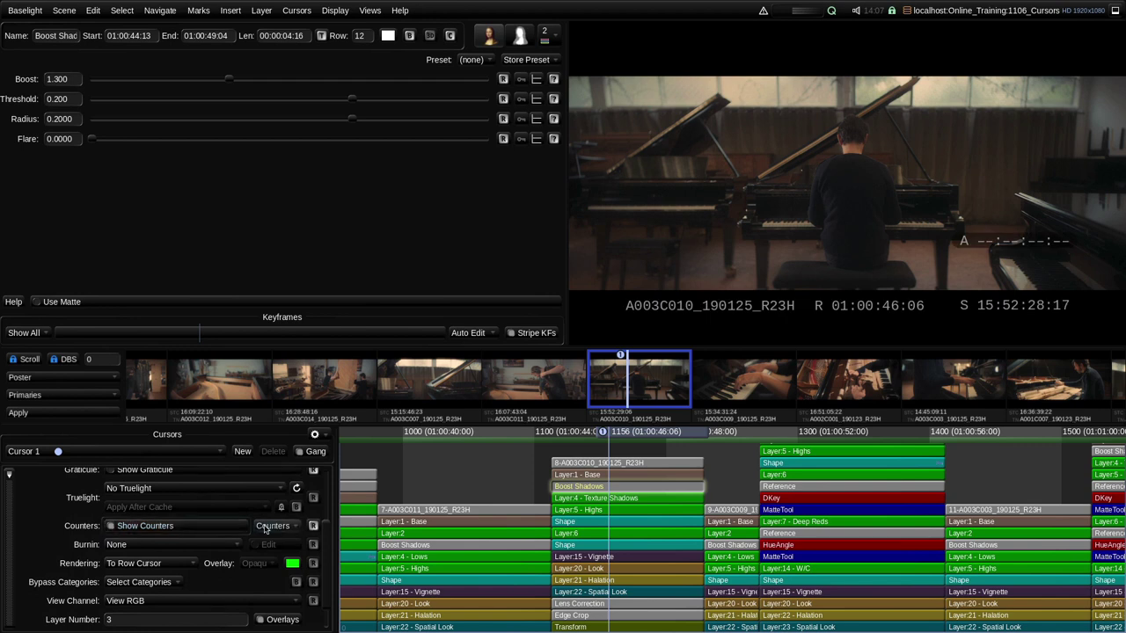
left_click(280, 526)
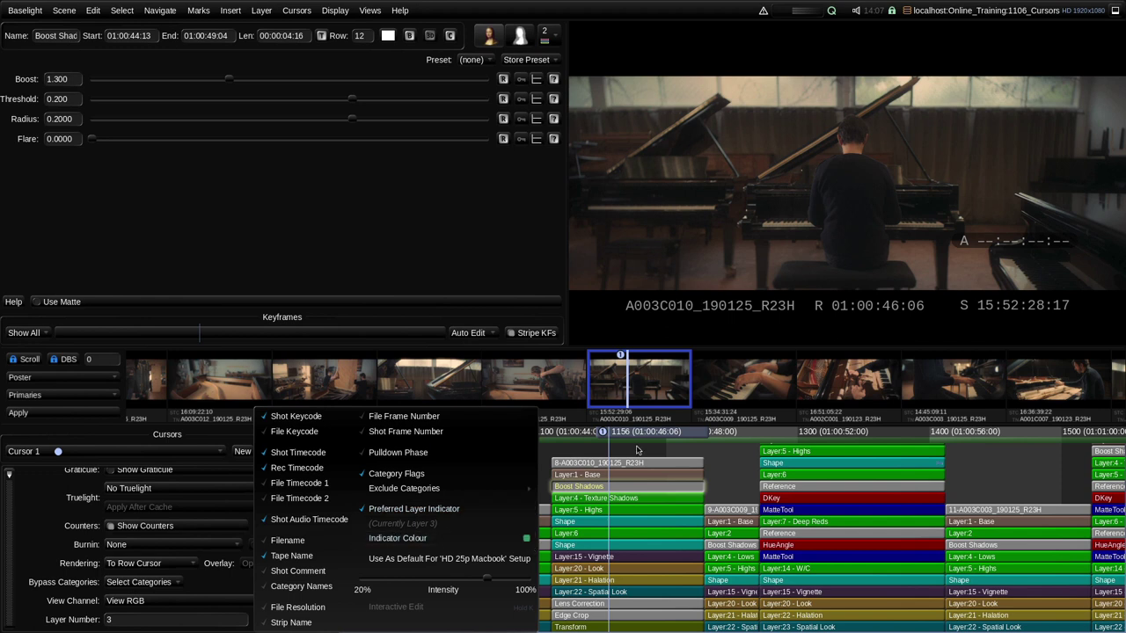
Select shot 7's Layer:1 - Base strip, scrub the cursor through shots 9 and 8, and return to frame 1032 in shot 7
left_click(645, 450)
key("Up")
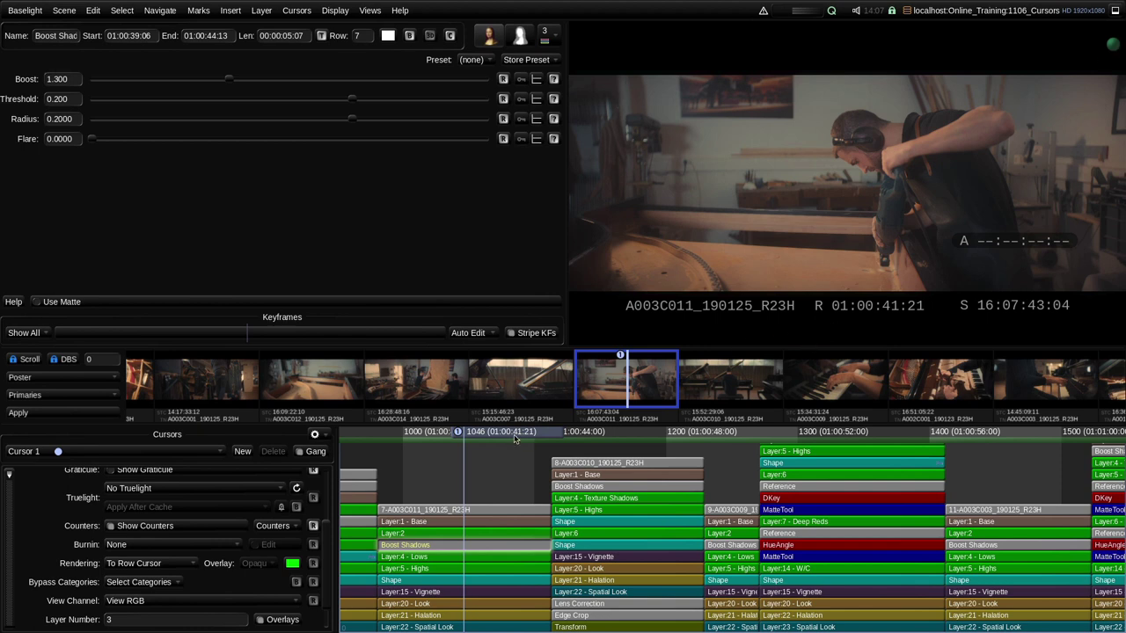
left_click(502, 521)
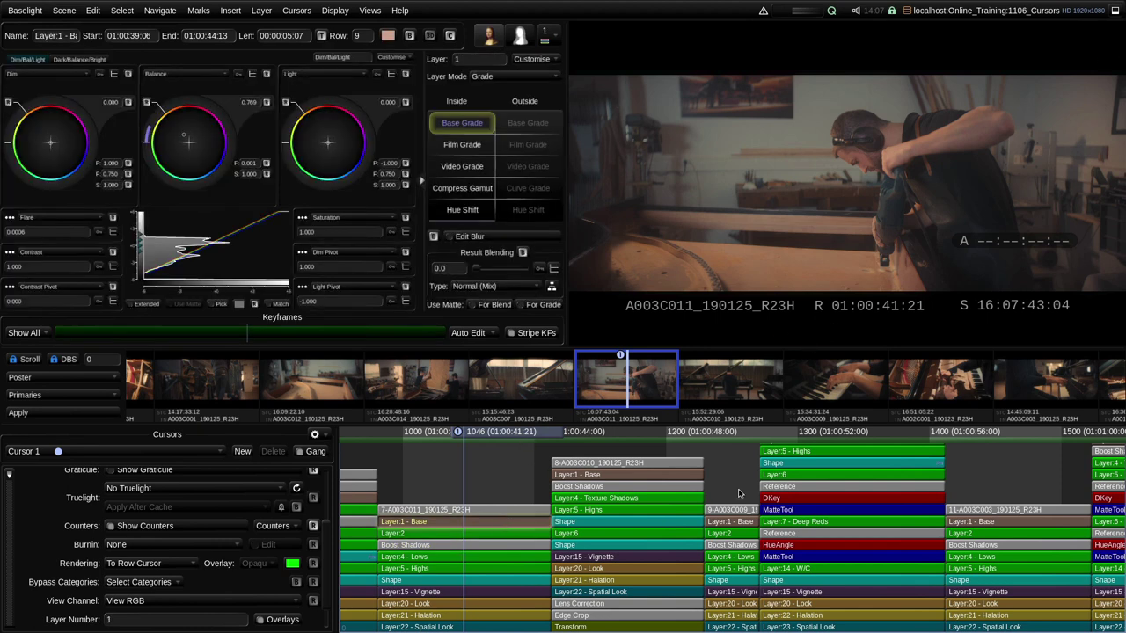
left_click_drag(552, 436, 711, 437)
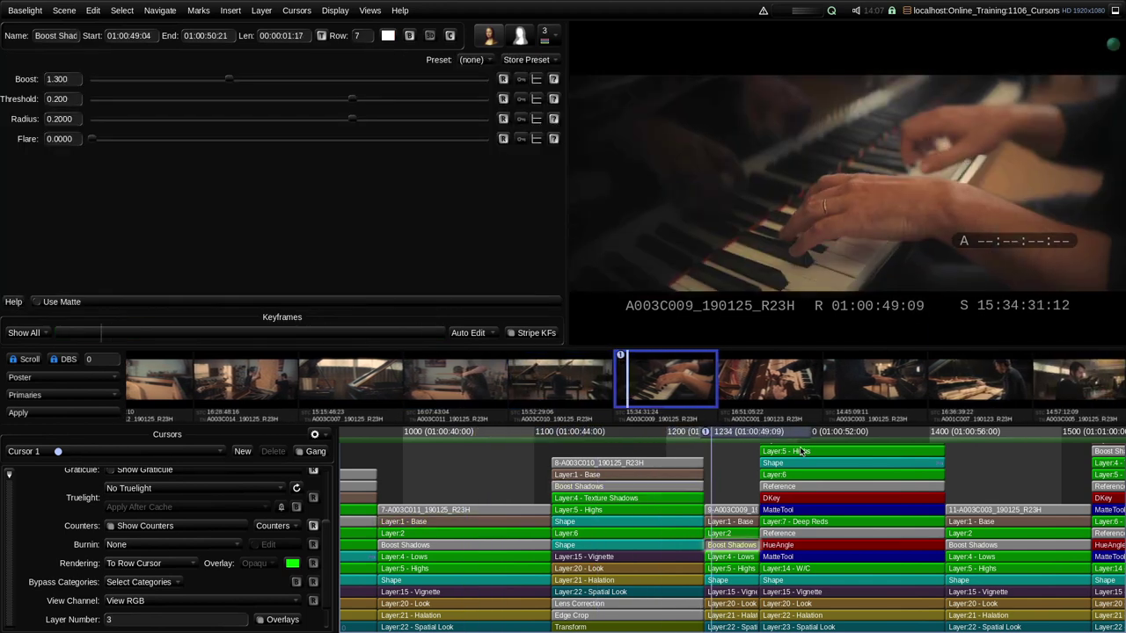
left_click_drag(801, 451, 661, 499)
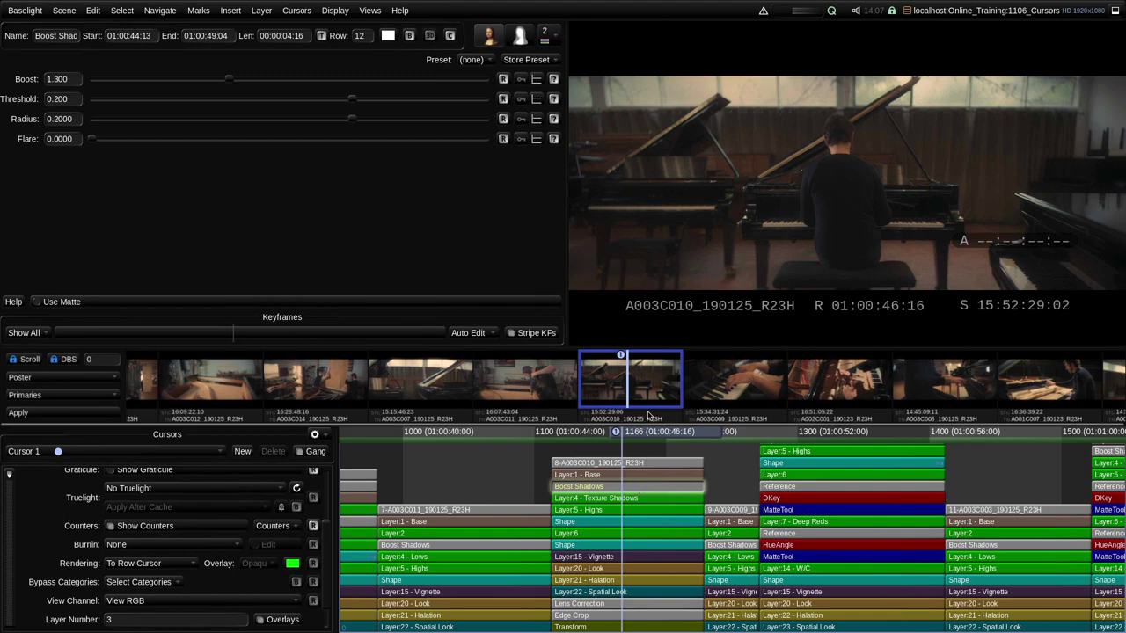
left_click_drag(652, 433, 446, 455)
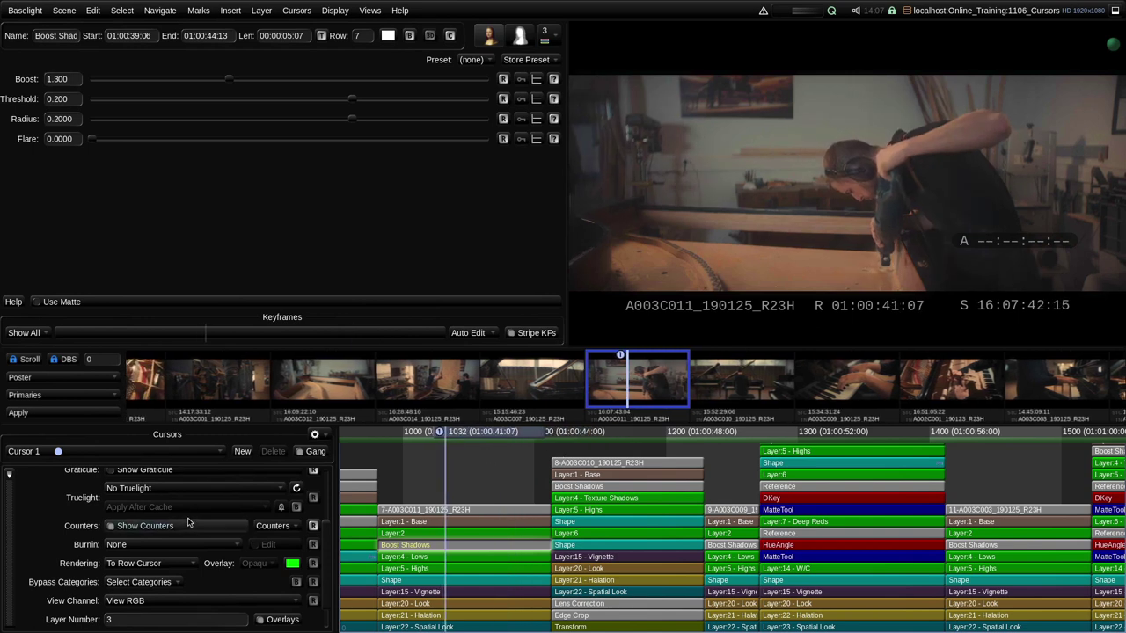
Review the Preferred Layer Indicator among the counters and turn off Show Counters for the cursor
left_click(272, 525)
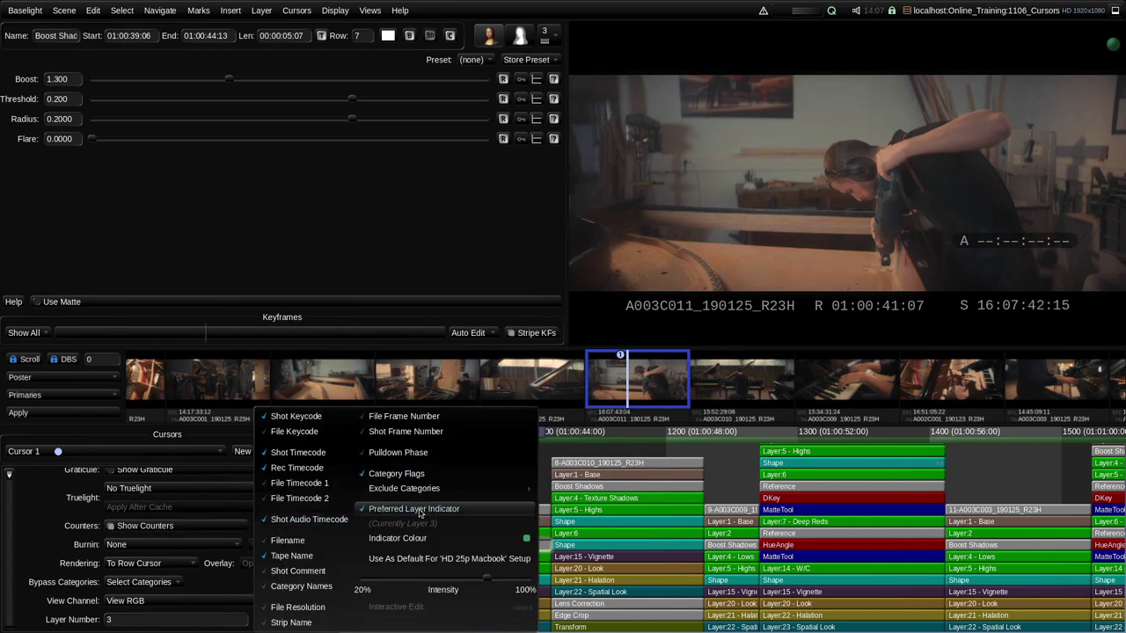
left_click(186, 531)
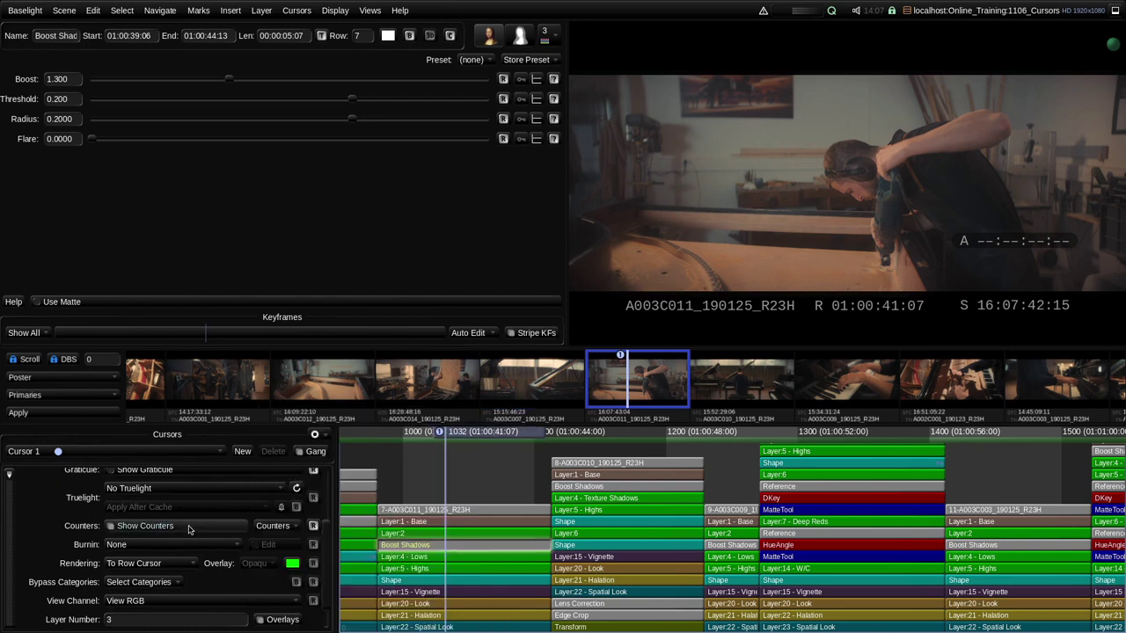
left_click(145, 526)
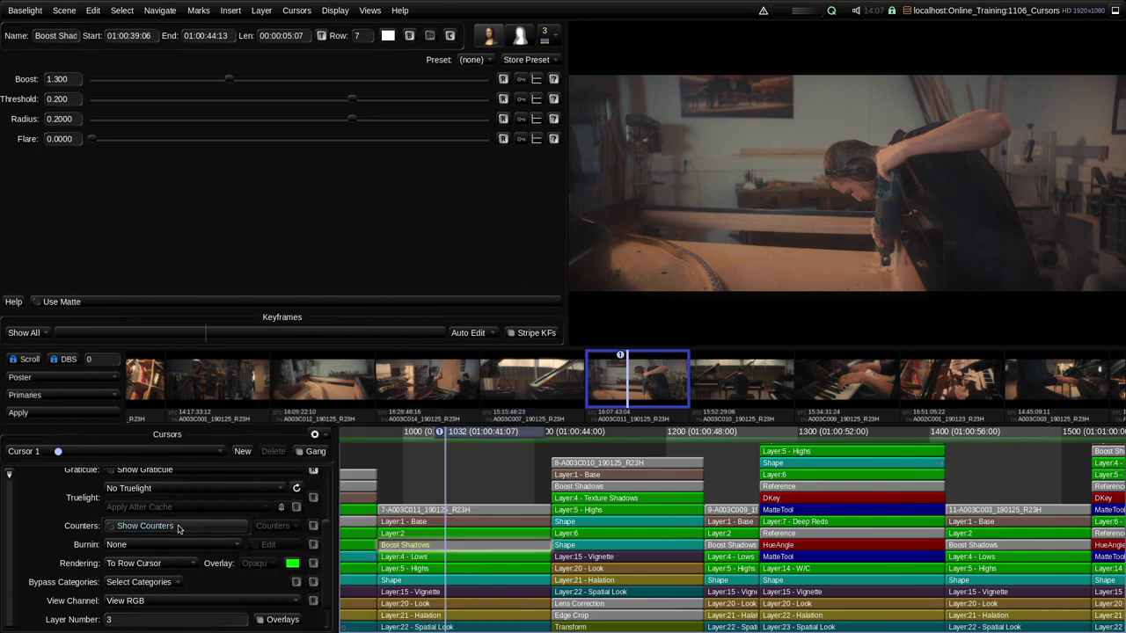
Set the cursor's strip selection to Strip Auto Select On
scroll(199, 607, "down", 3)
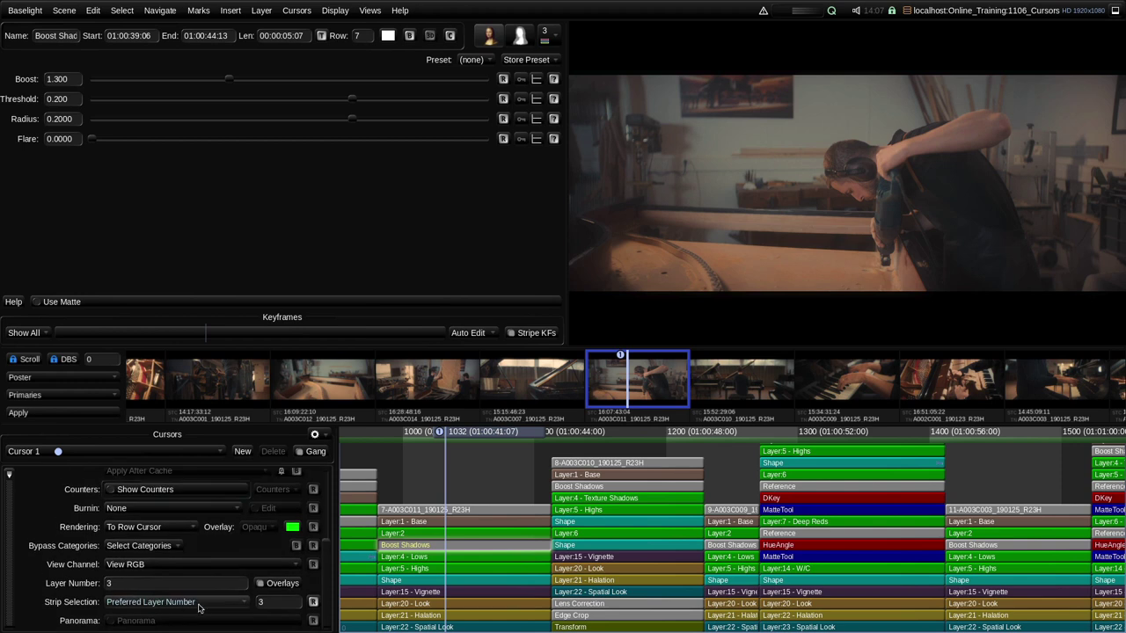
left_click(199, 607)
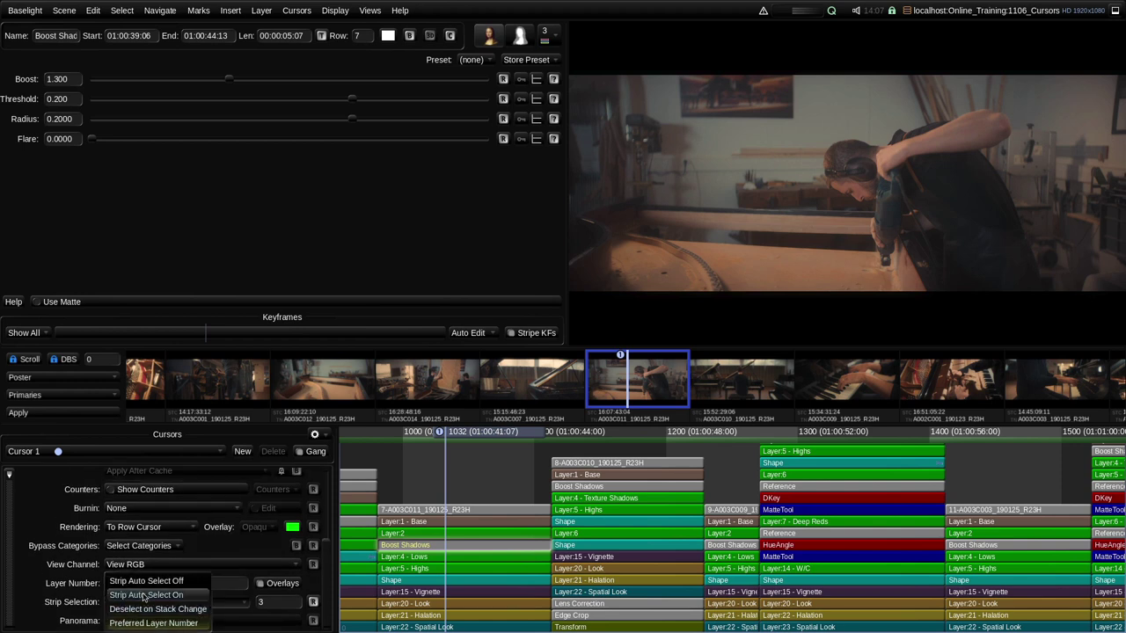
left_click(195, 598)
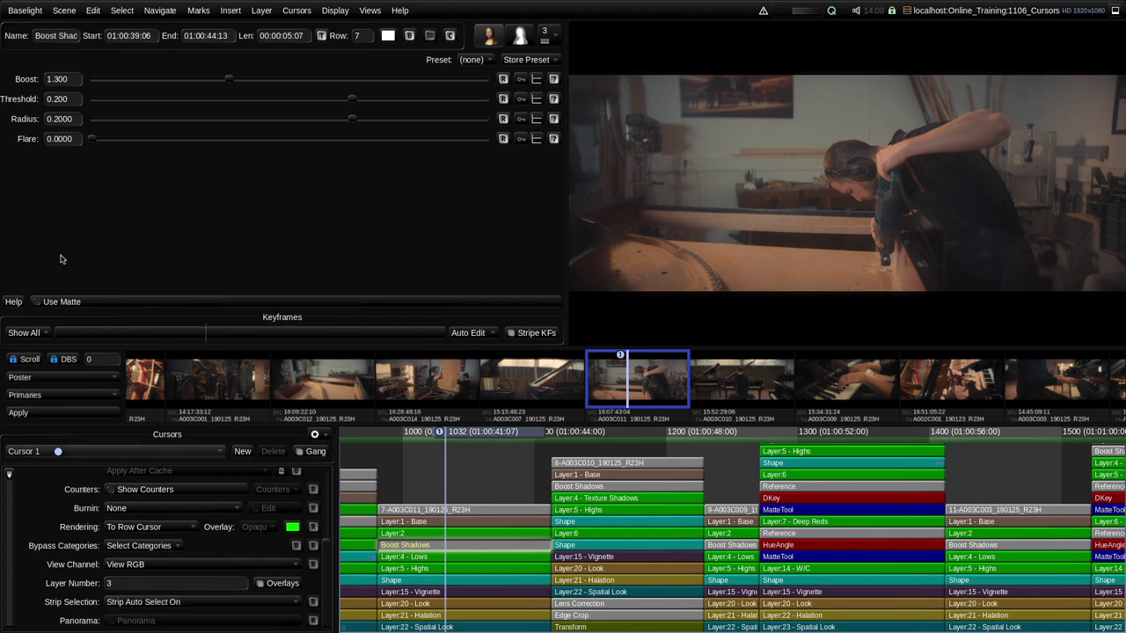
Examine the Strip Auto Select options in the Timeline preferences, keep Auto Select On, and close the preferences
left_click(24, 13)
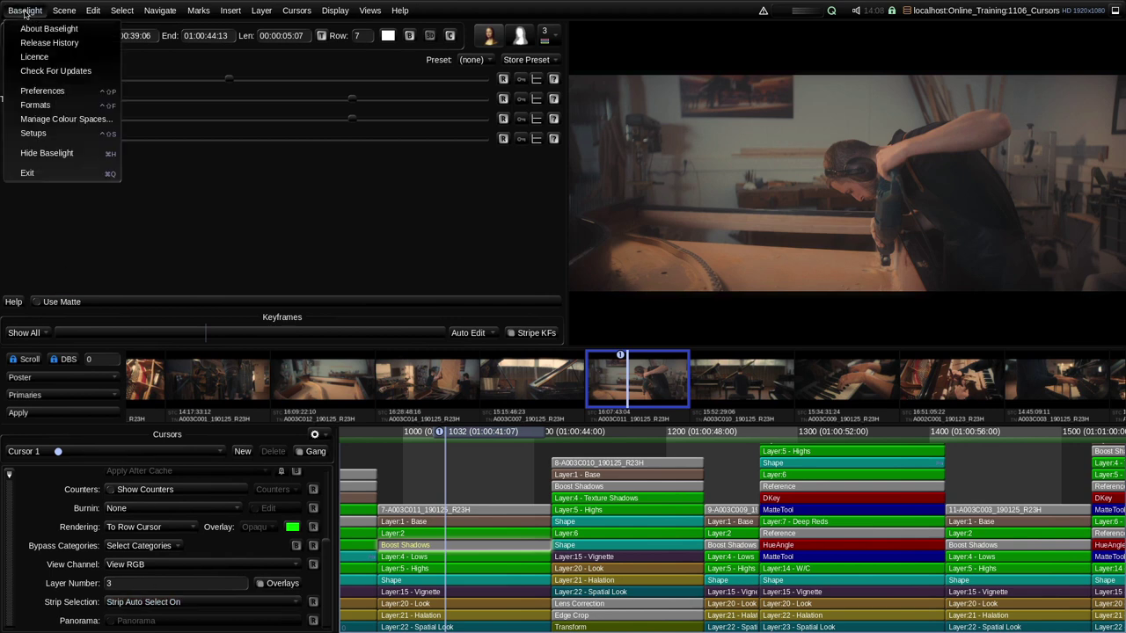
left_click(58, 91)
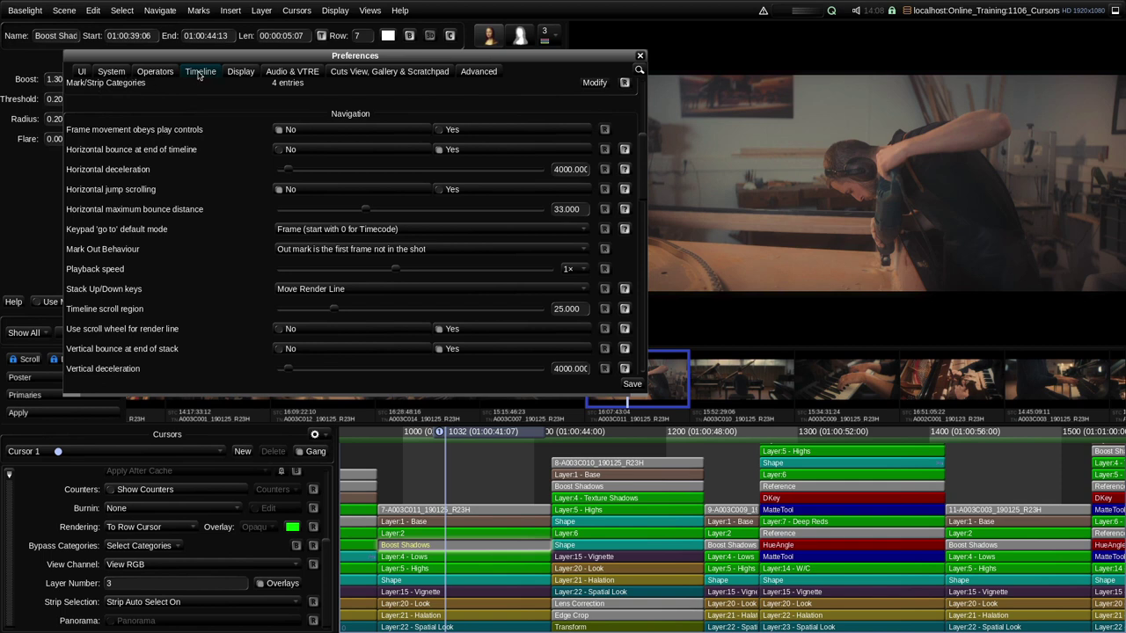
scroll(233, 274, "down", 8)
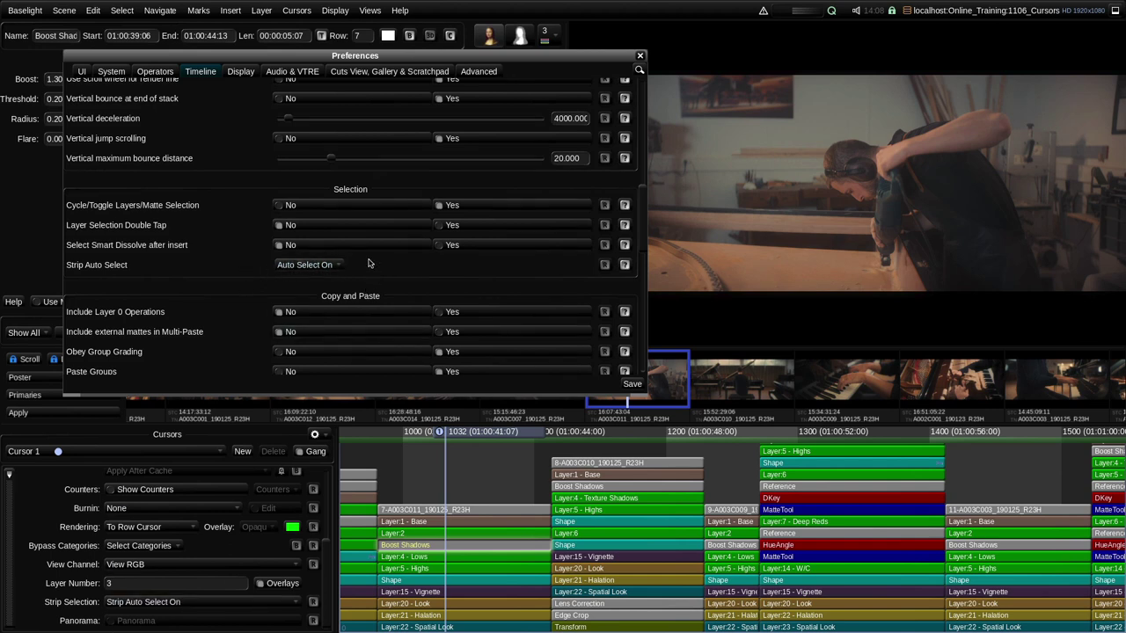
left_click(322, 269)
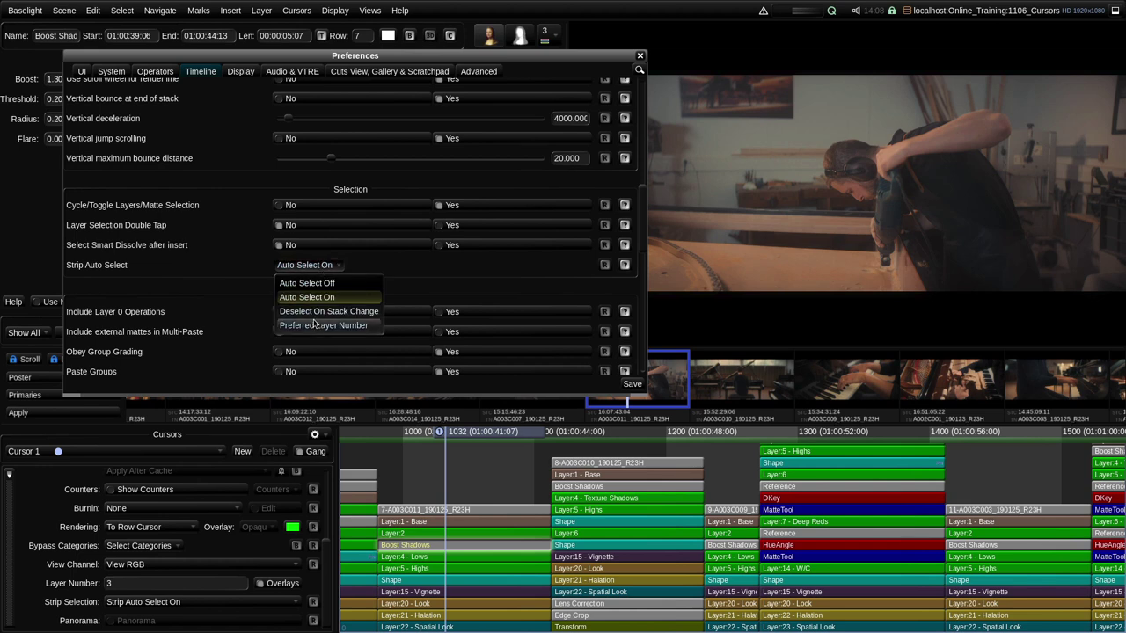
left_click(432, 268)
left_click(639, 56)
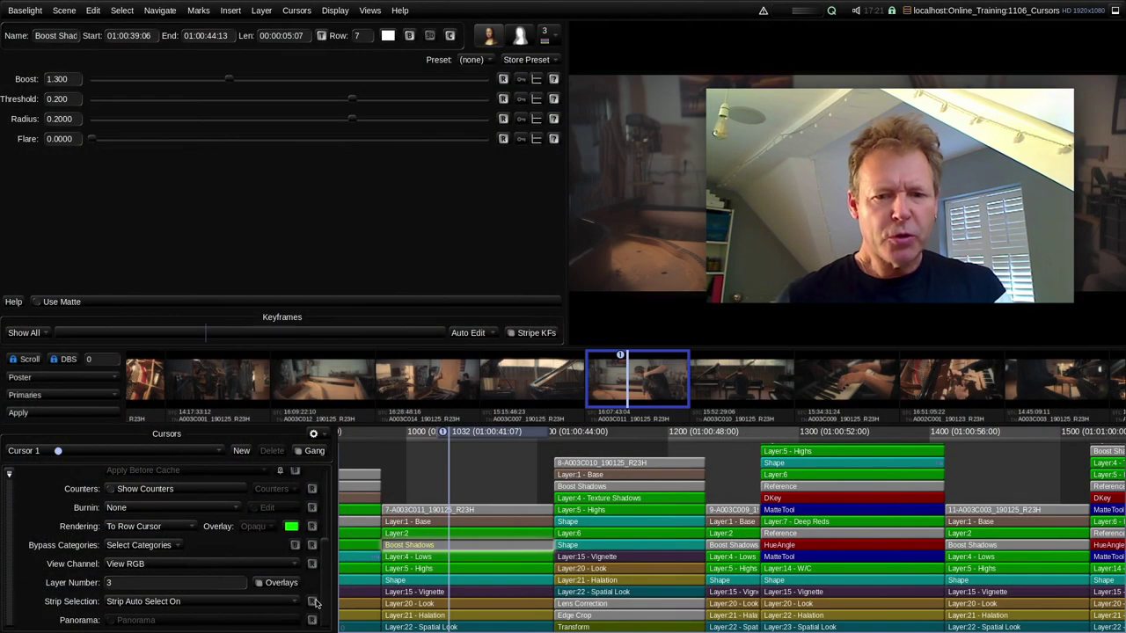
Review the cursor settings and store them for use when this scene is opened
left_click_drag(324, 591, 321, 501)
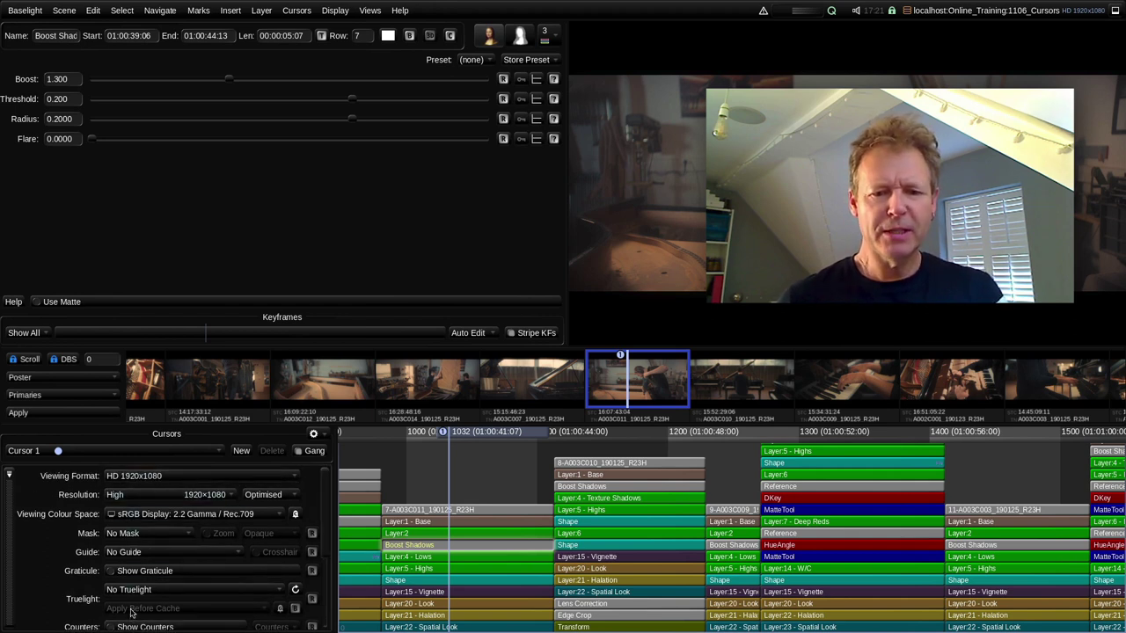
scroll(132, 503, "down", 3)
scroll(132, 562, "up", 5)
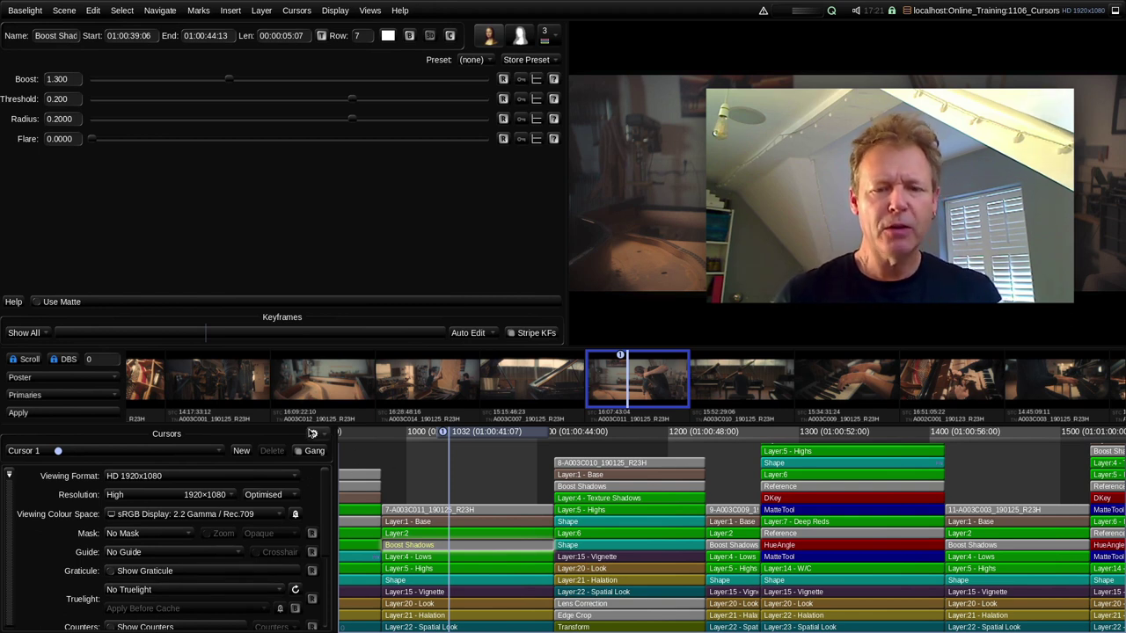
left_click(314, 434)
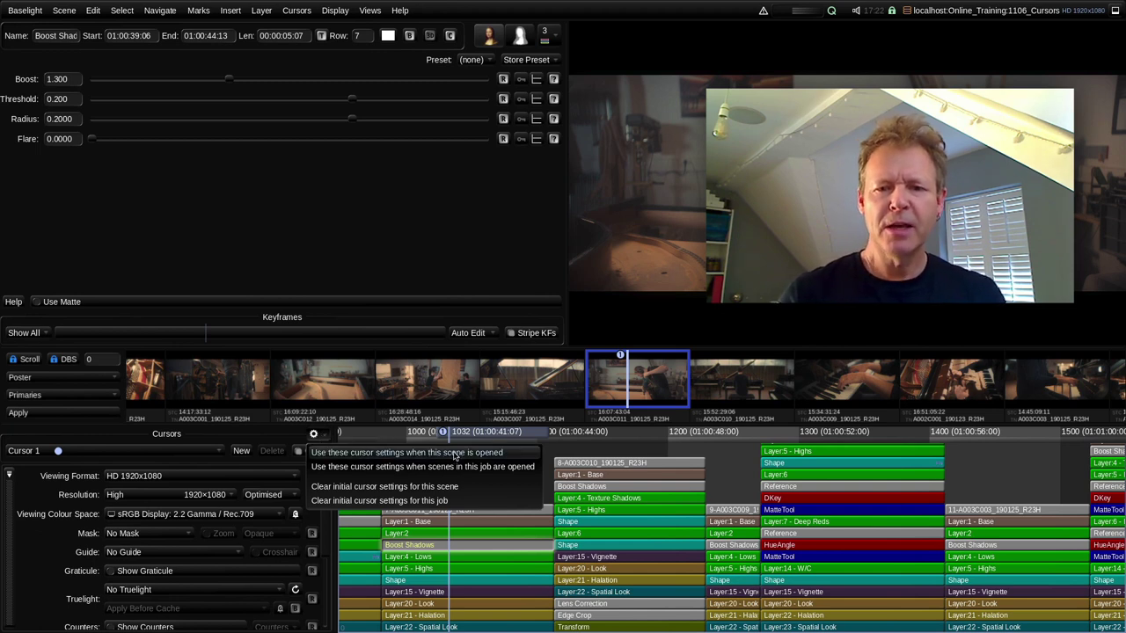
left_click(515, 453)
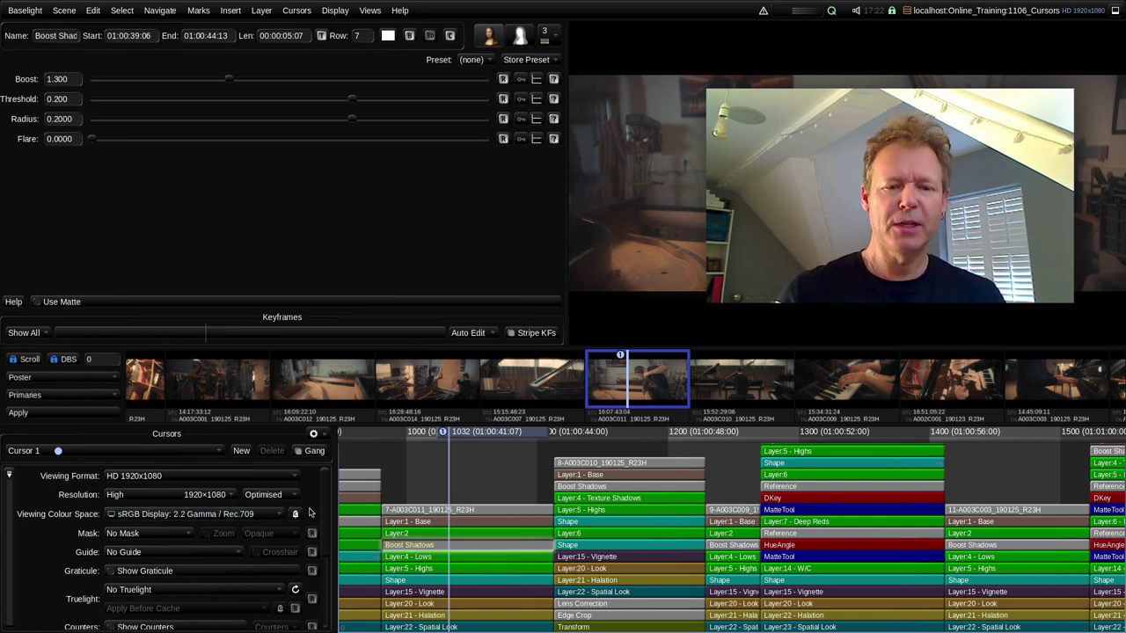
Review the options for storing or clearing the initial cursor settings for the scene and the job
mouse_move(324, 511)
left_mouse_down()
mouse_move(328, 542)
mouse_move(325, 504)
left_mouse_up()
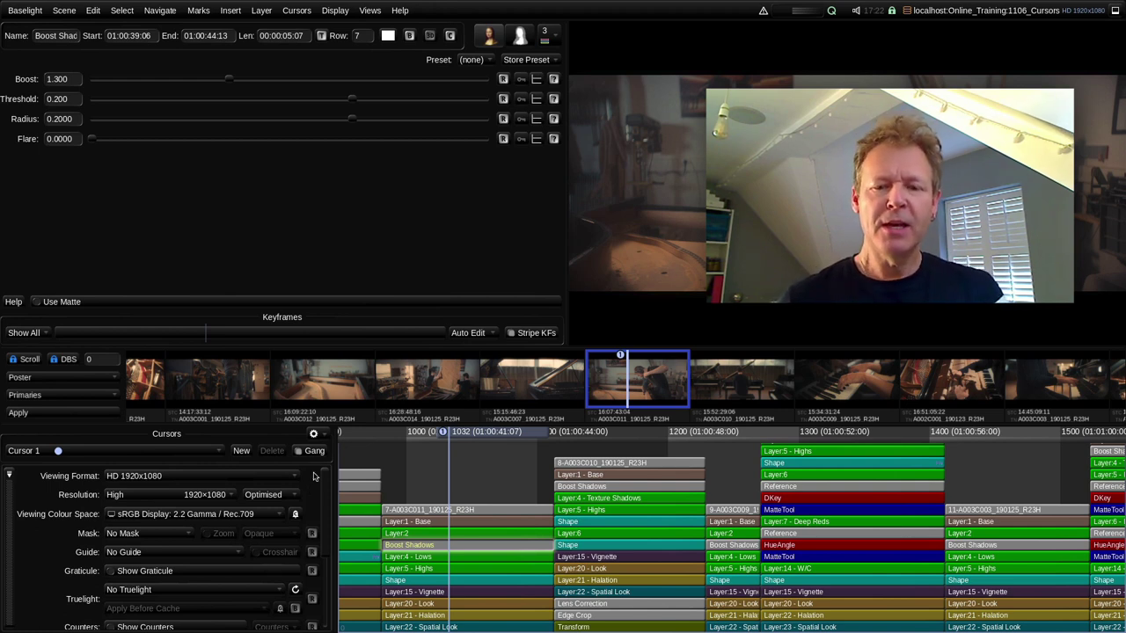
left_click(313, 434)
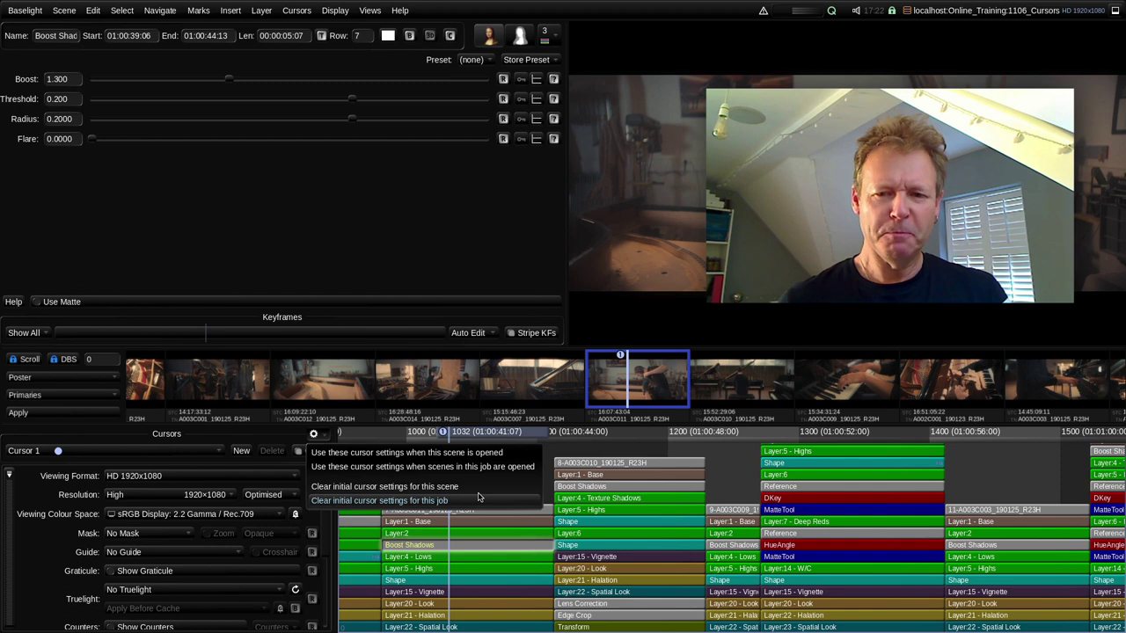
left_click(314, 436)
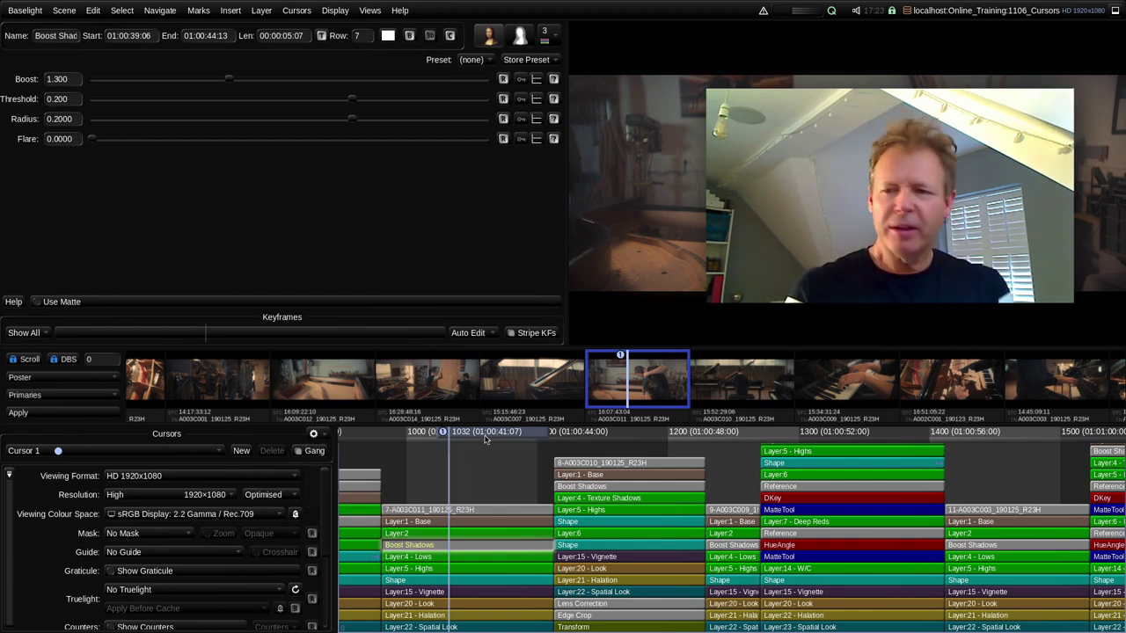
Scrub the cursor from shot 7 into shot 8, ending at frame 1133
left_click_drag(488, 436, 665, 443)
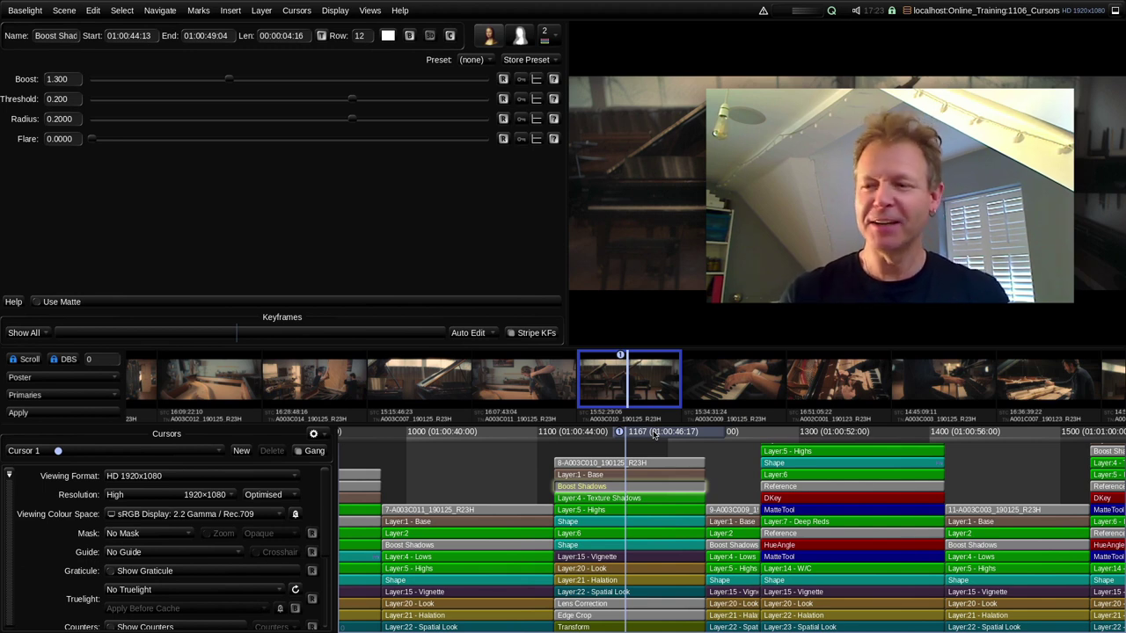
left_click_drag(653, 435, 611, 441)
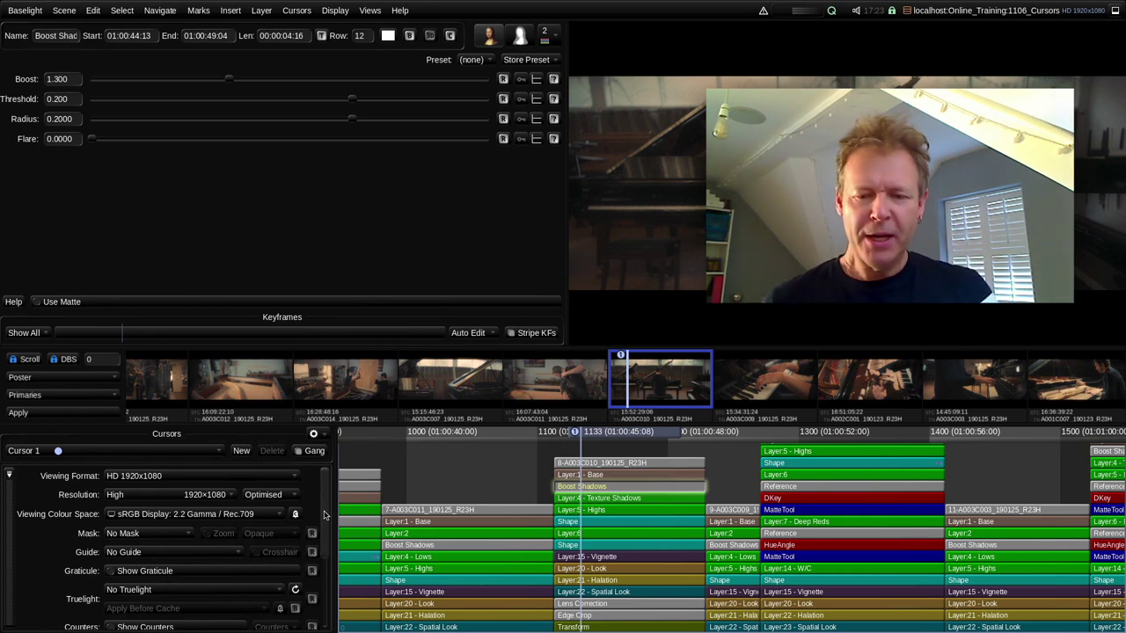
scroll(324, 519, "down", 2)
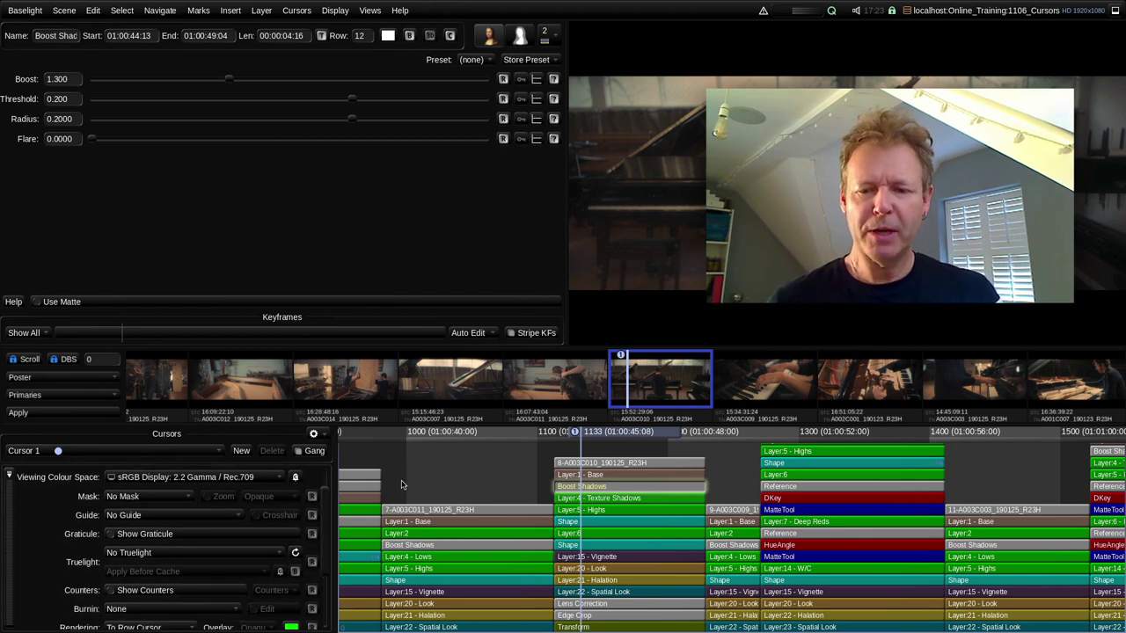
Select shot 7's Shape strip, move the cursor to frame 1052, and slightly enlarge the elliptical shape in the image
left_click(455, 581)
left_click_drag(627, 436, 482, 436)
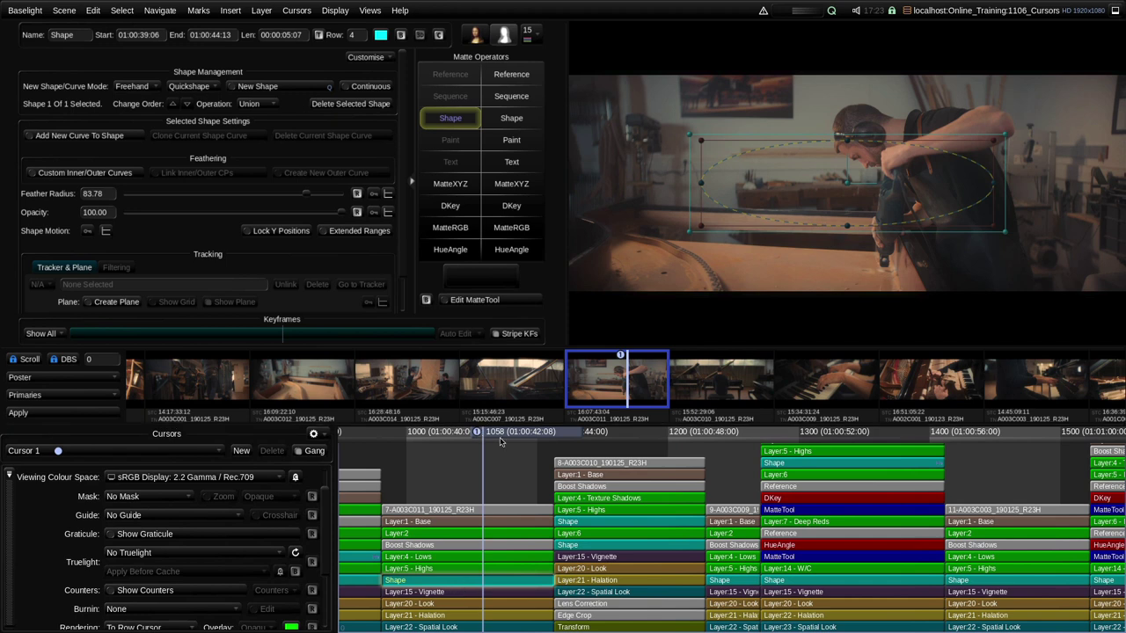
key("Left")
key("Left")
key("Left")
key("Left")
key("Left")
key("Left")
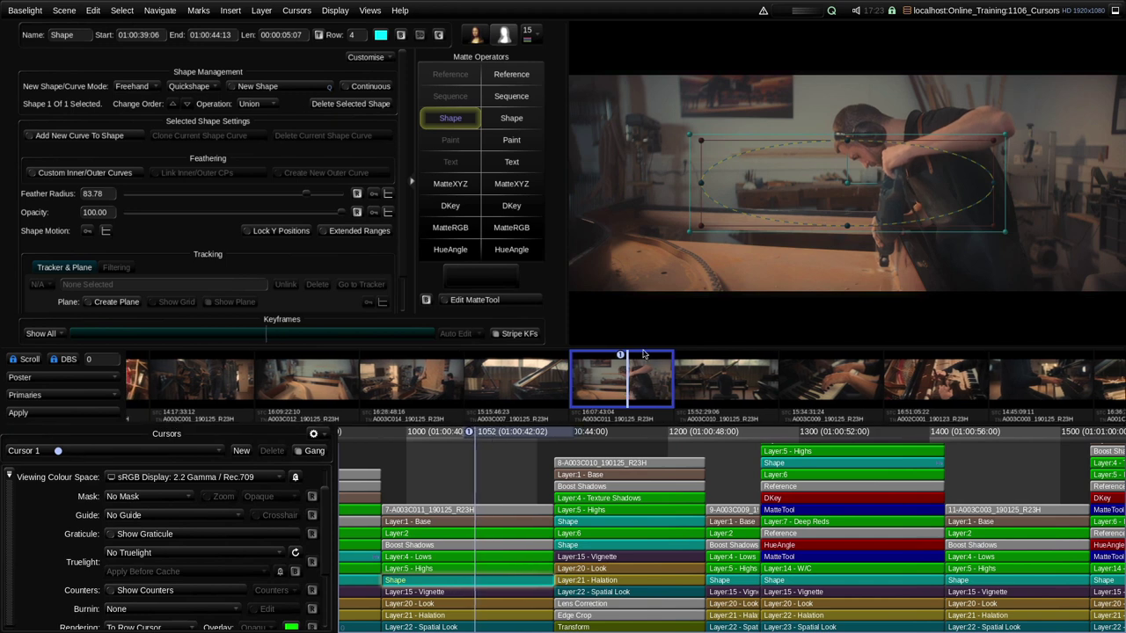
left_click_drag(689, 235, 682, 246)
scroll(268, 615, "down", 4)
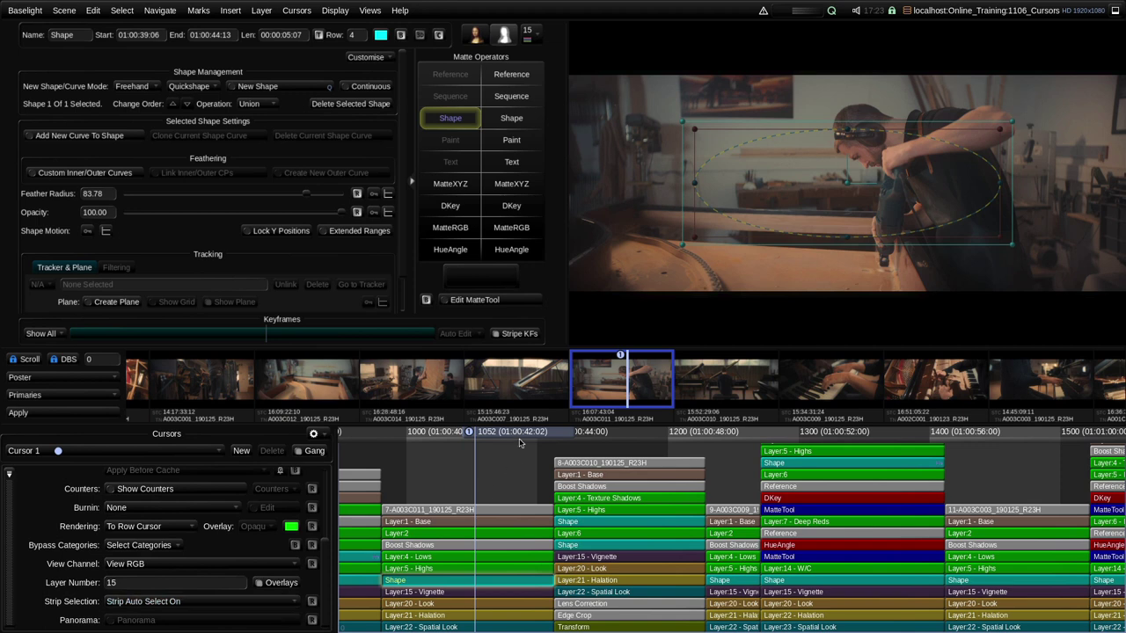
Scrub to frame 1080, reselect shot 7's Shape strip, move back to frame 1059, and slightly narrow the elliptical shape
left_click_drag(520, 434, 560, 440)
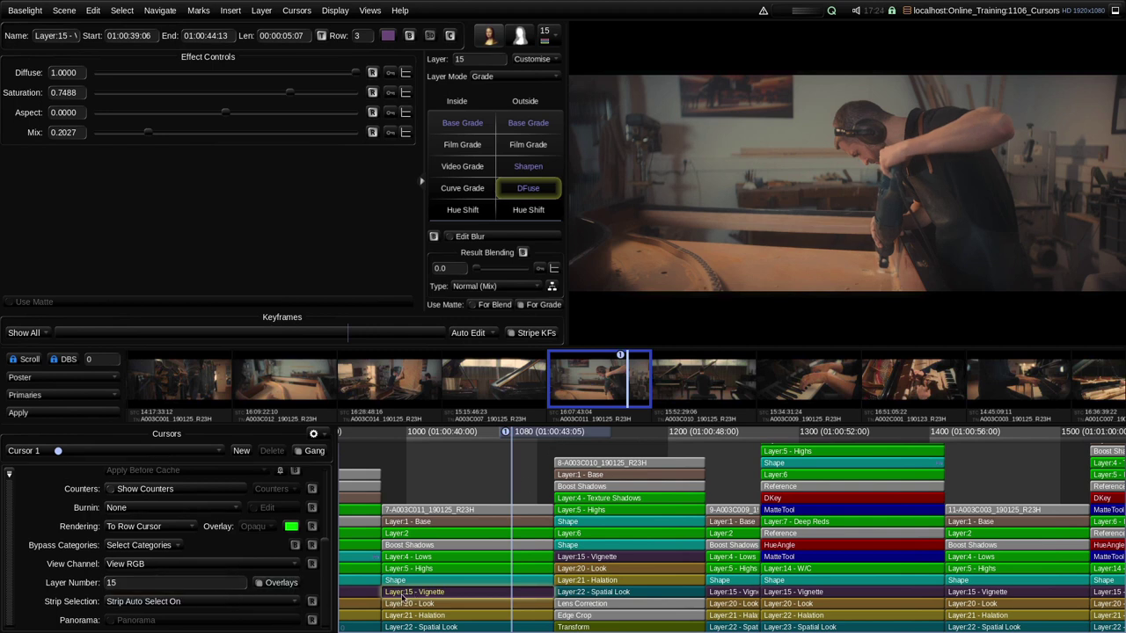
left_click(463, 580)
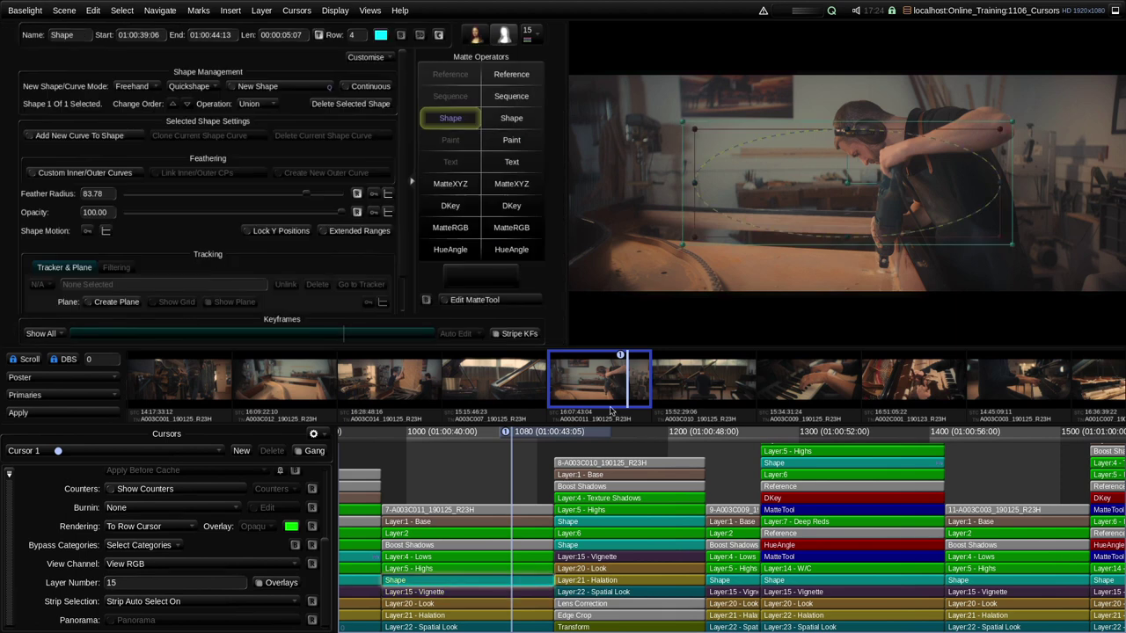
key("Left")
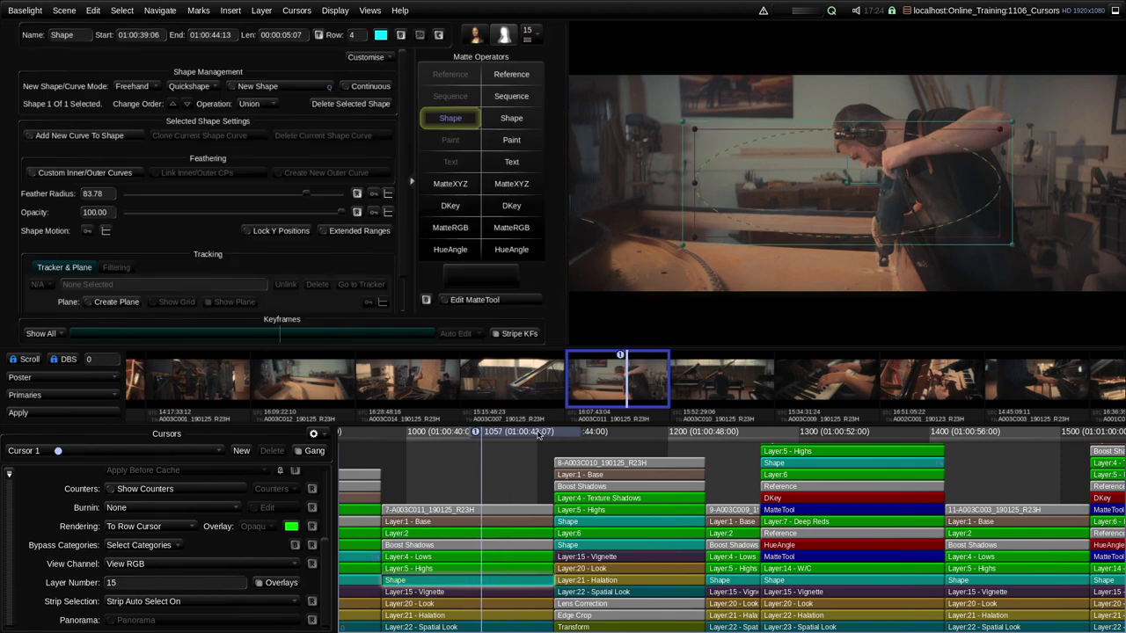
left_click_drag(687, 248, 694, 248)
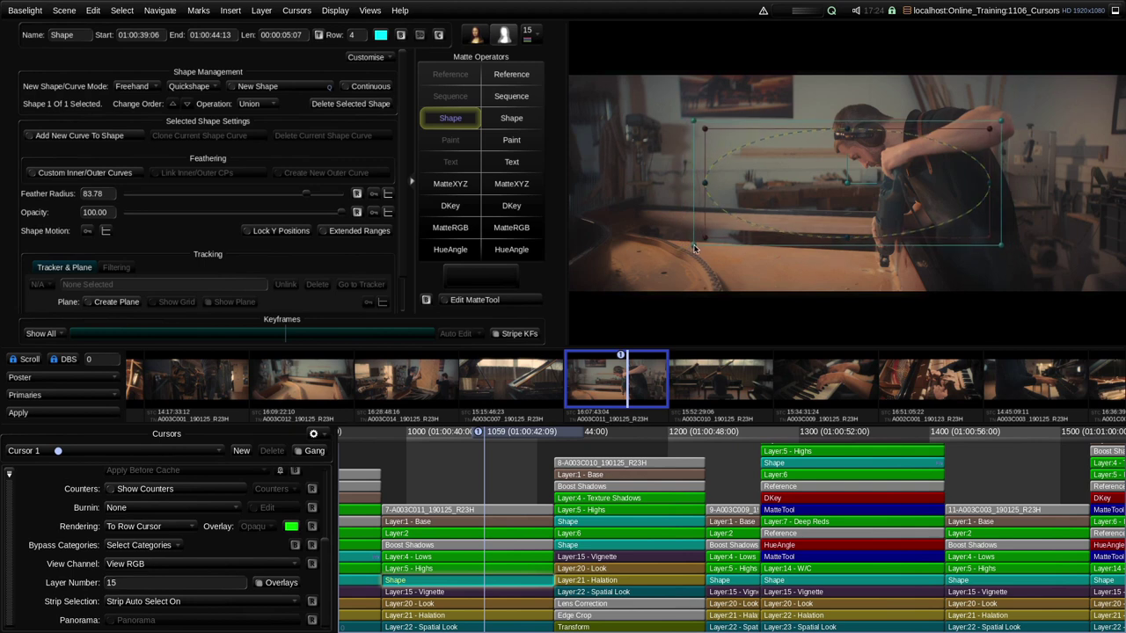
Scrub back to frame 1036, reselect shot 7's Shape strip, and scrub forward through the shot along its keyframe timeline
left_click_drag(506, 436, 480, 446)
left_click(522, 582)
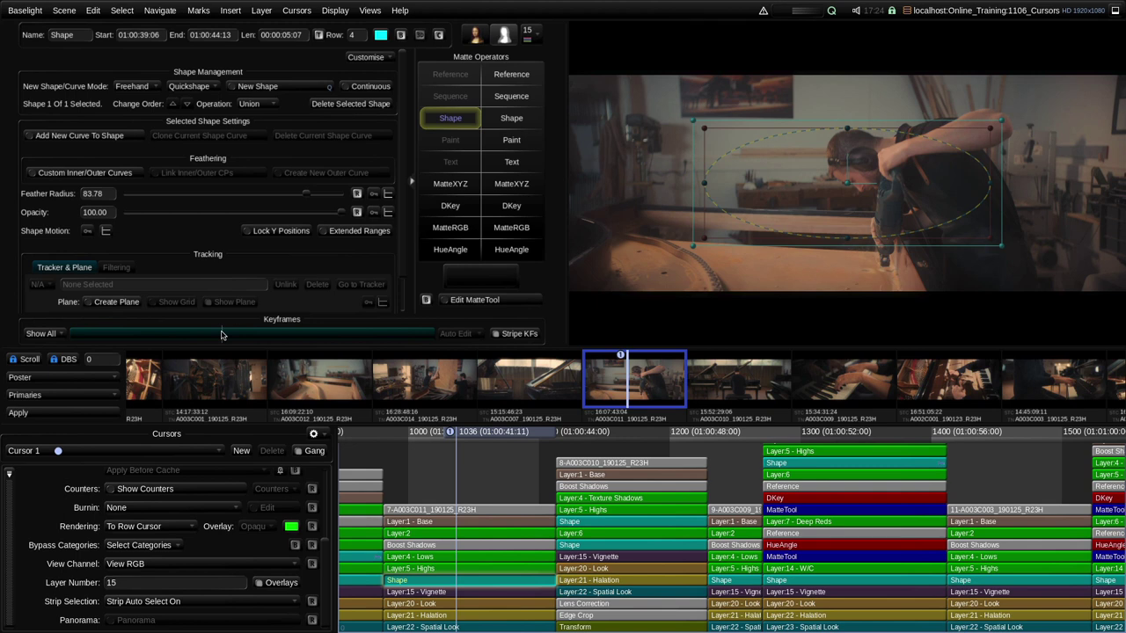
left_click_drag(222, 335, 371, 338)
Scrub the cursor to frame 1094, reselect shot 7's Shape strip, and move back to frame 1050
left_click_drag(606, 431, 618, 497)
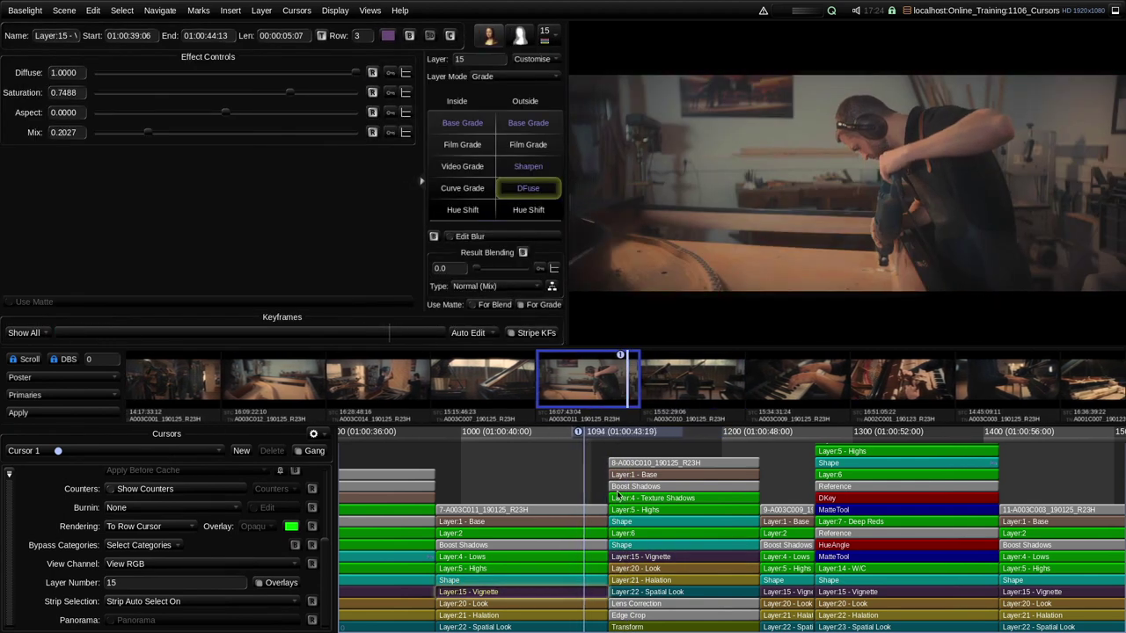
left_click(595, 582)
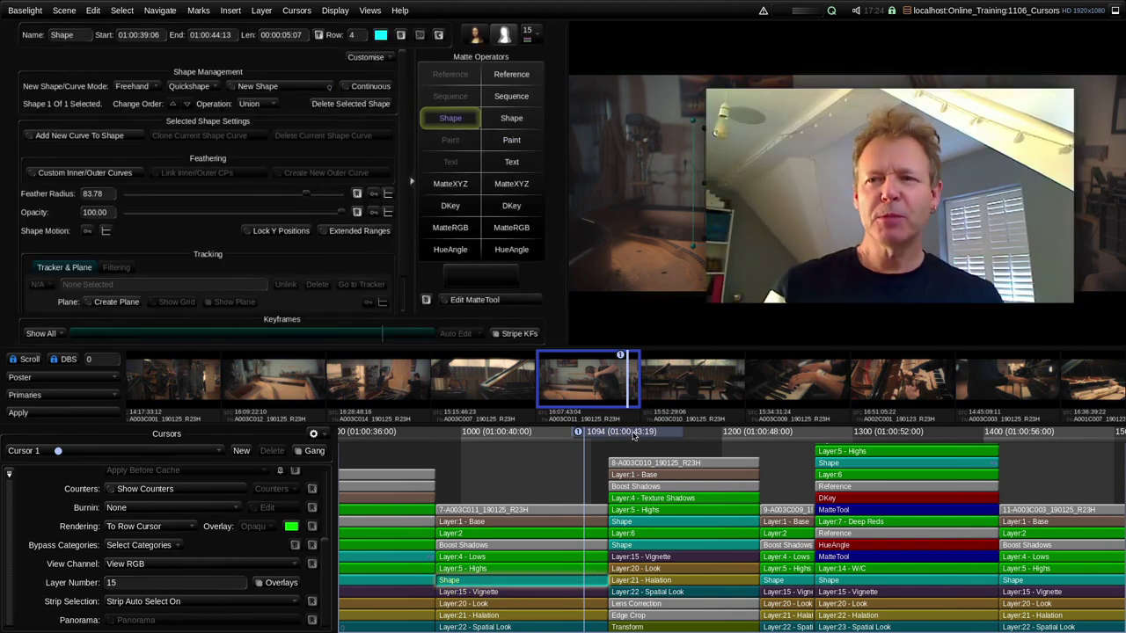
left_click_drag(633, 435, 575, 440)
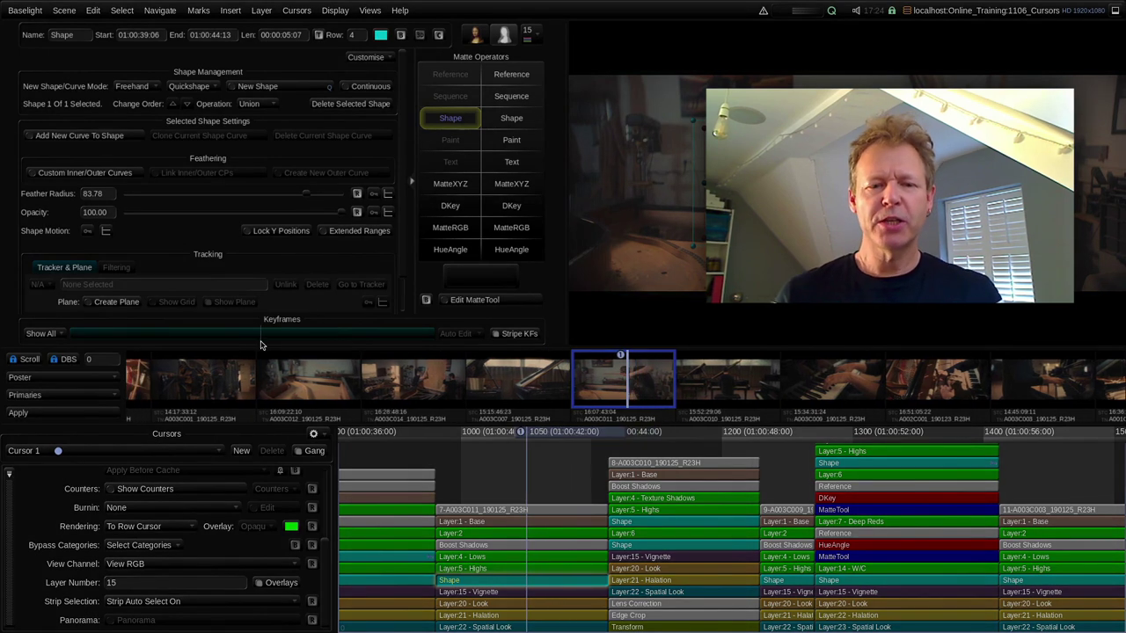